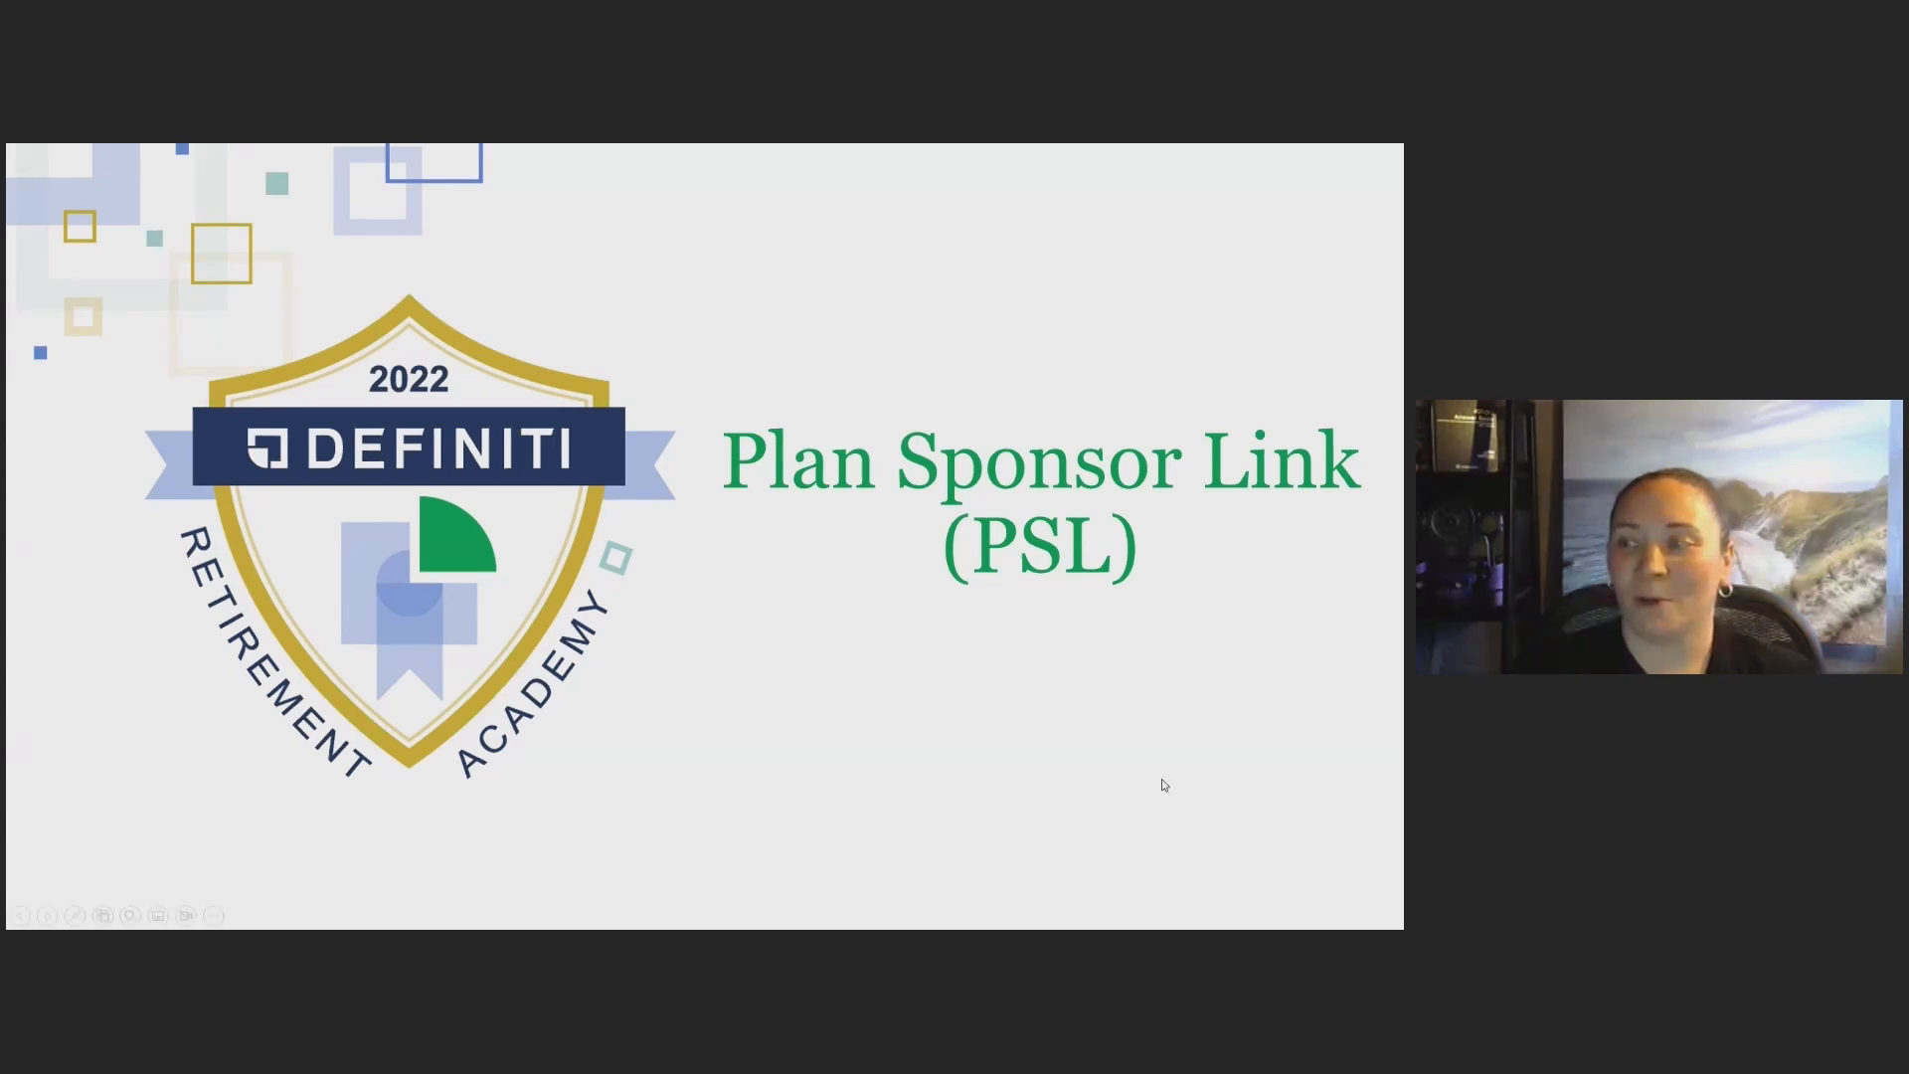
click(1220, 804)
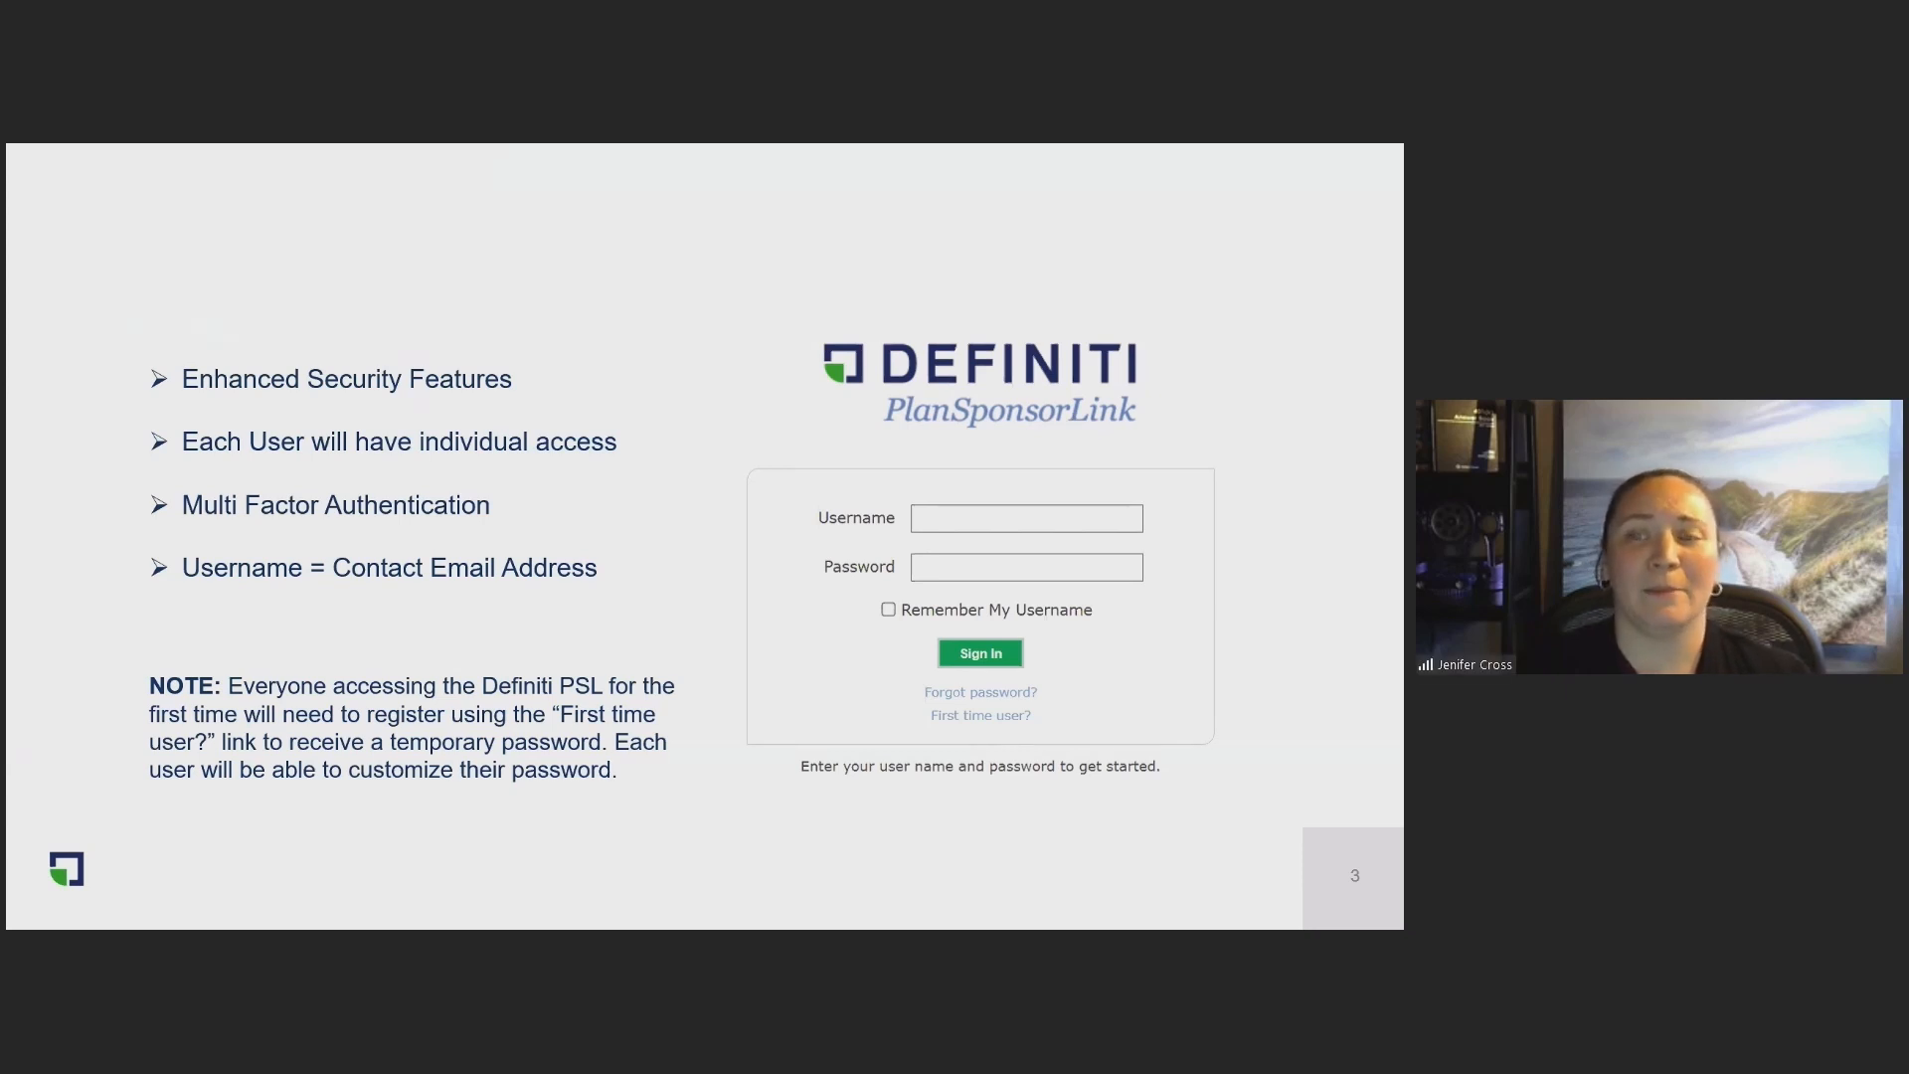
click(696, 733)
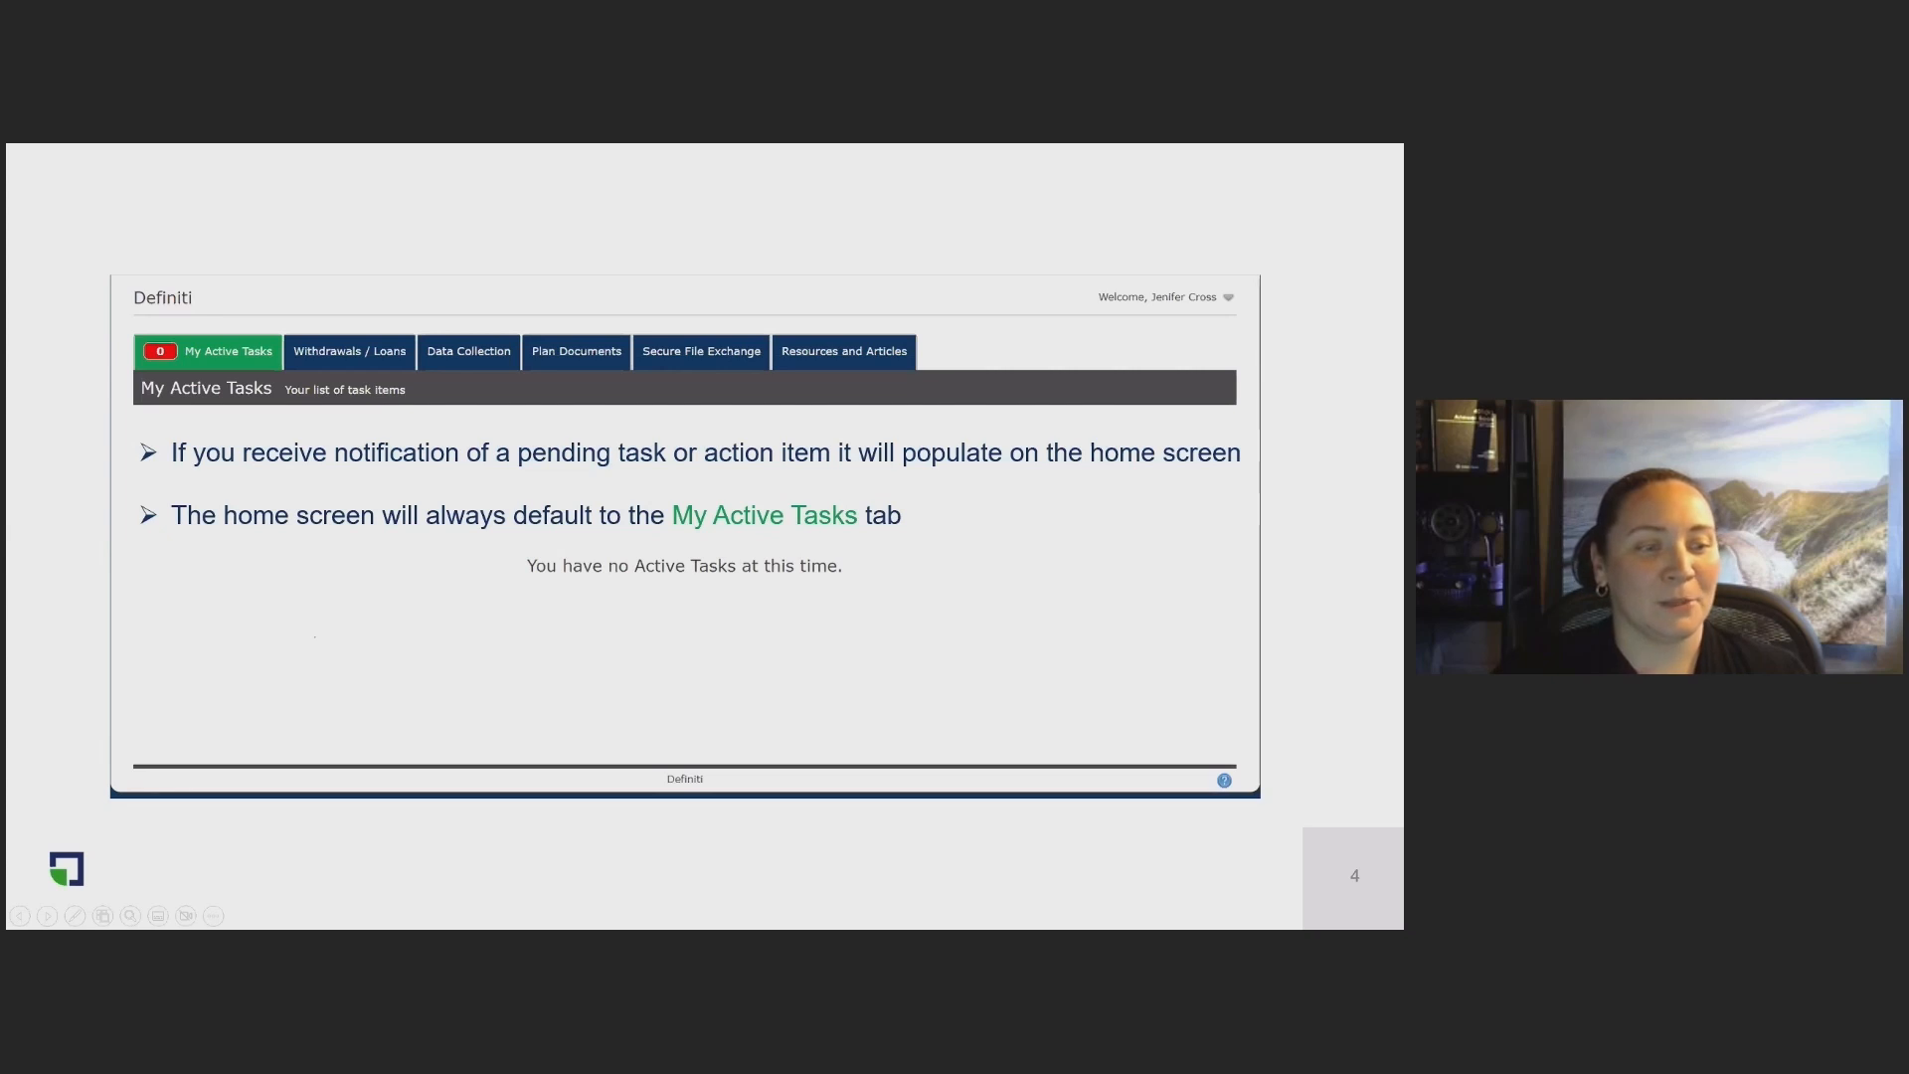
Step: Switch to the PlanSponsorLink login page in Chrome, view the first-time user registration form and cancel it
key(alt+Tab)
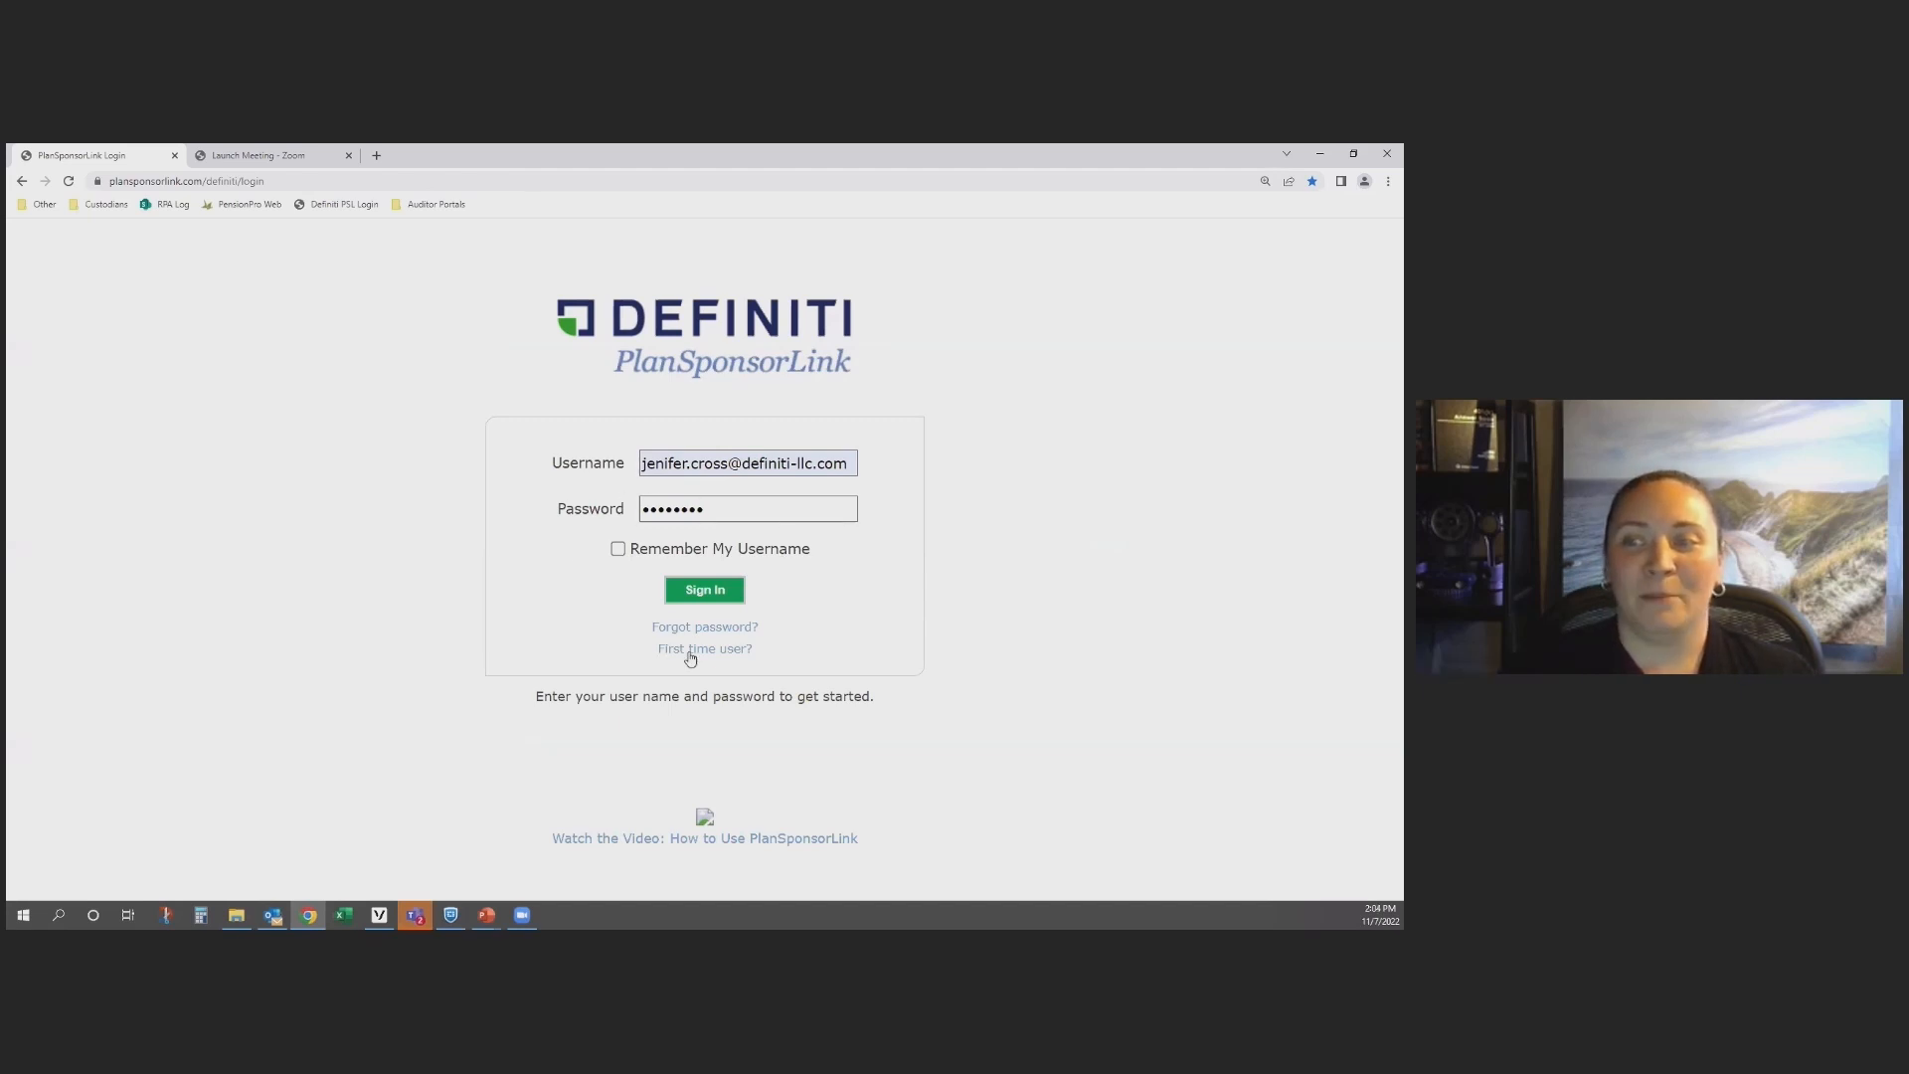
click(730, 654)
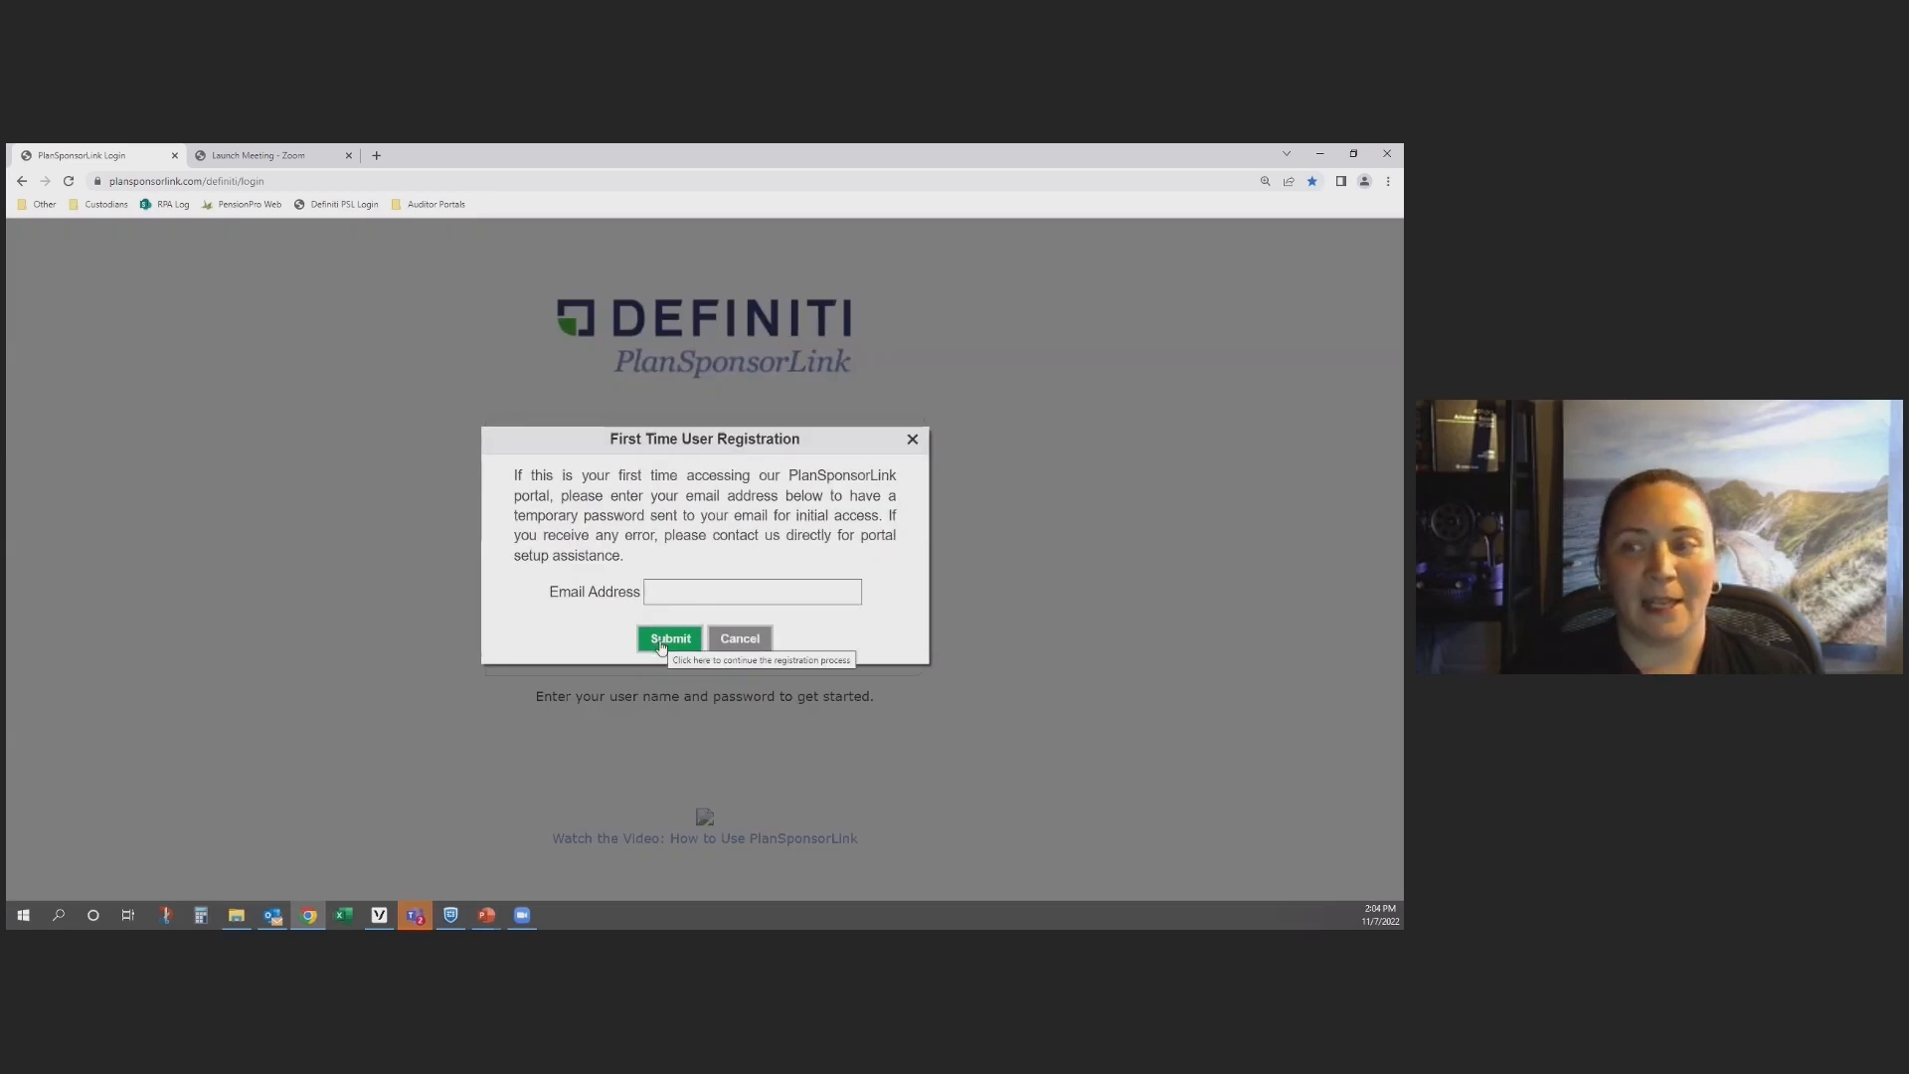
click(762, 639)
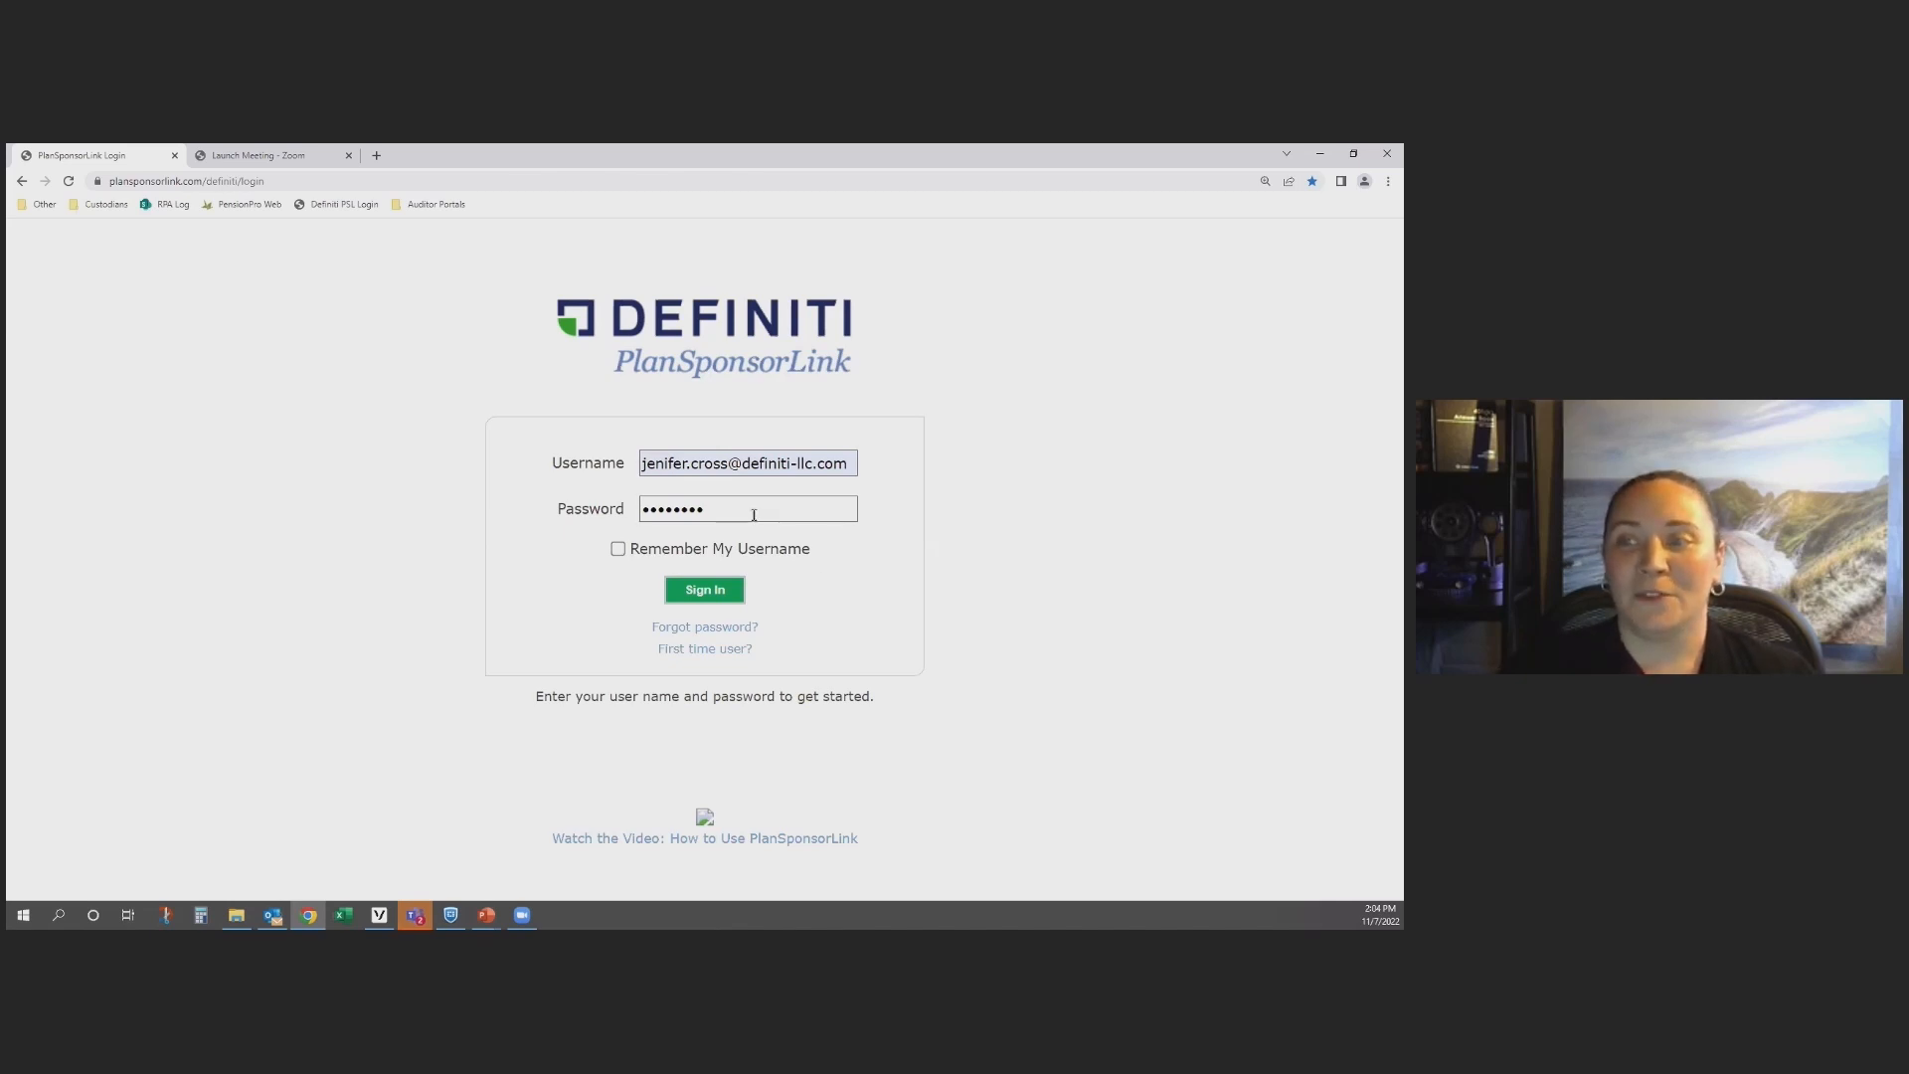
Step: Sign in to PlanSponsorLink with the prefilled credentials and show the list of active tasks
click(706, 588)
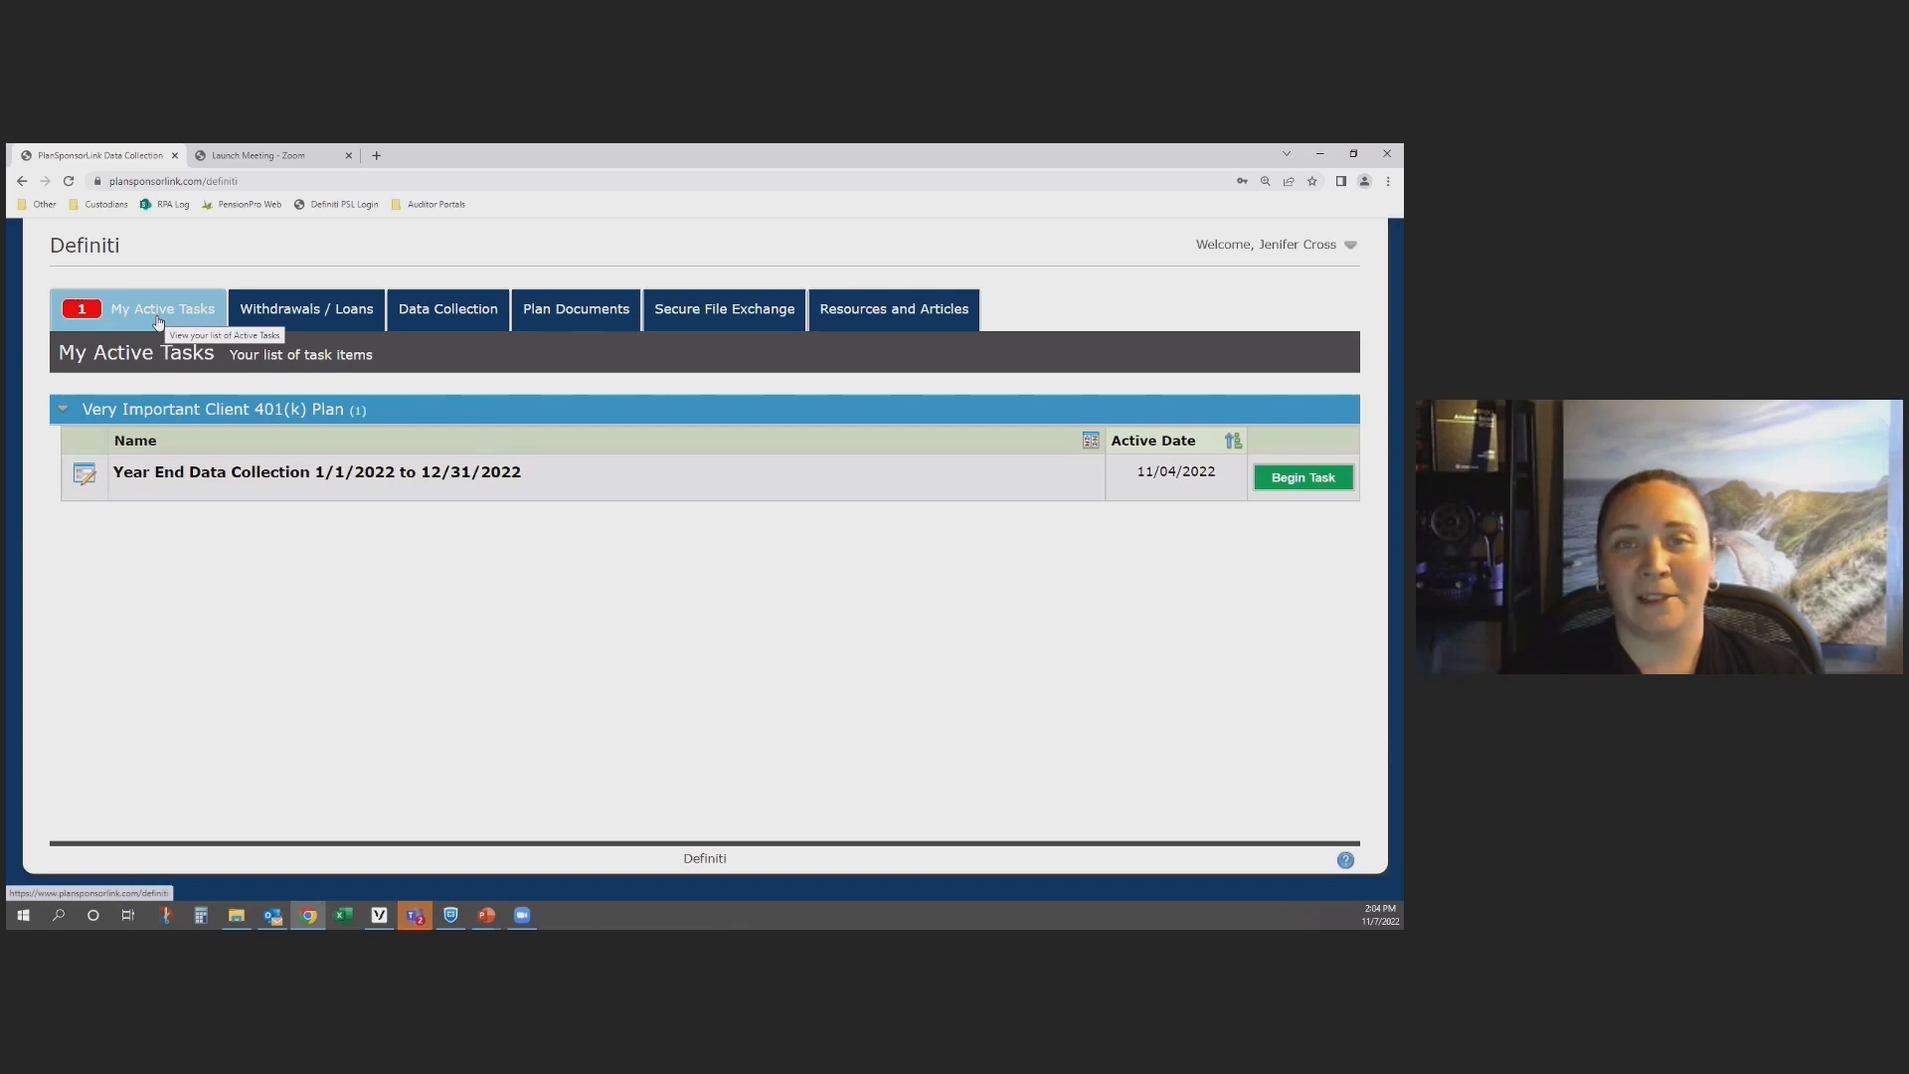
click(84, 325)
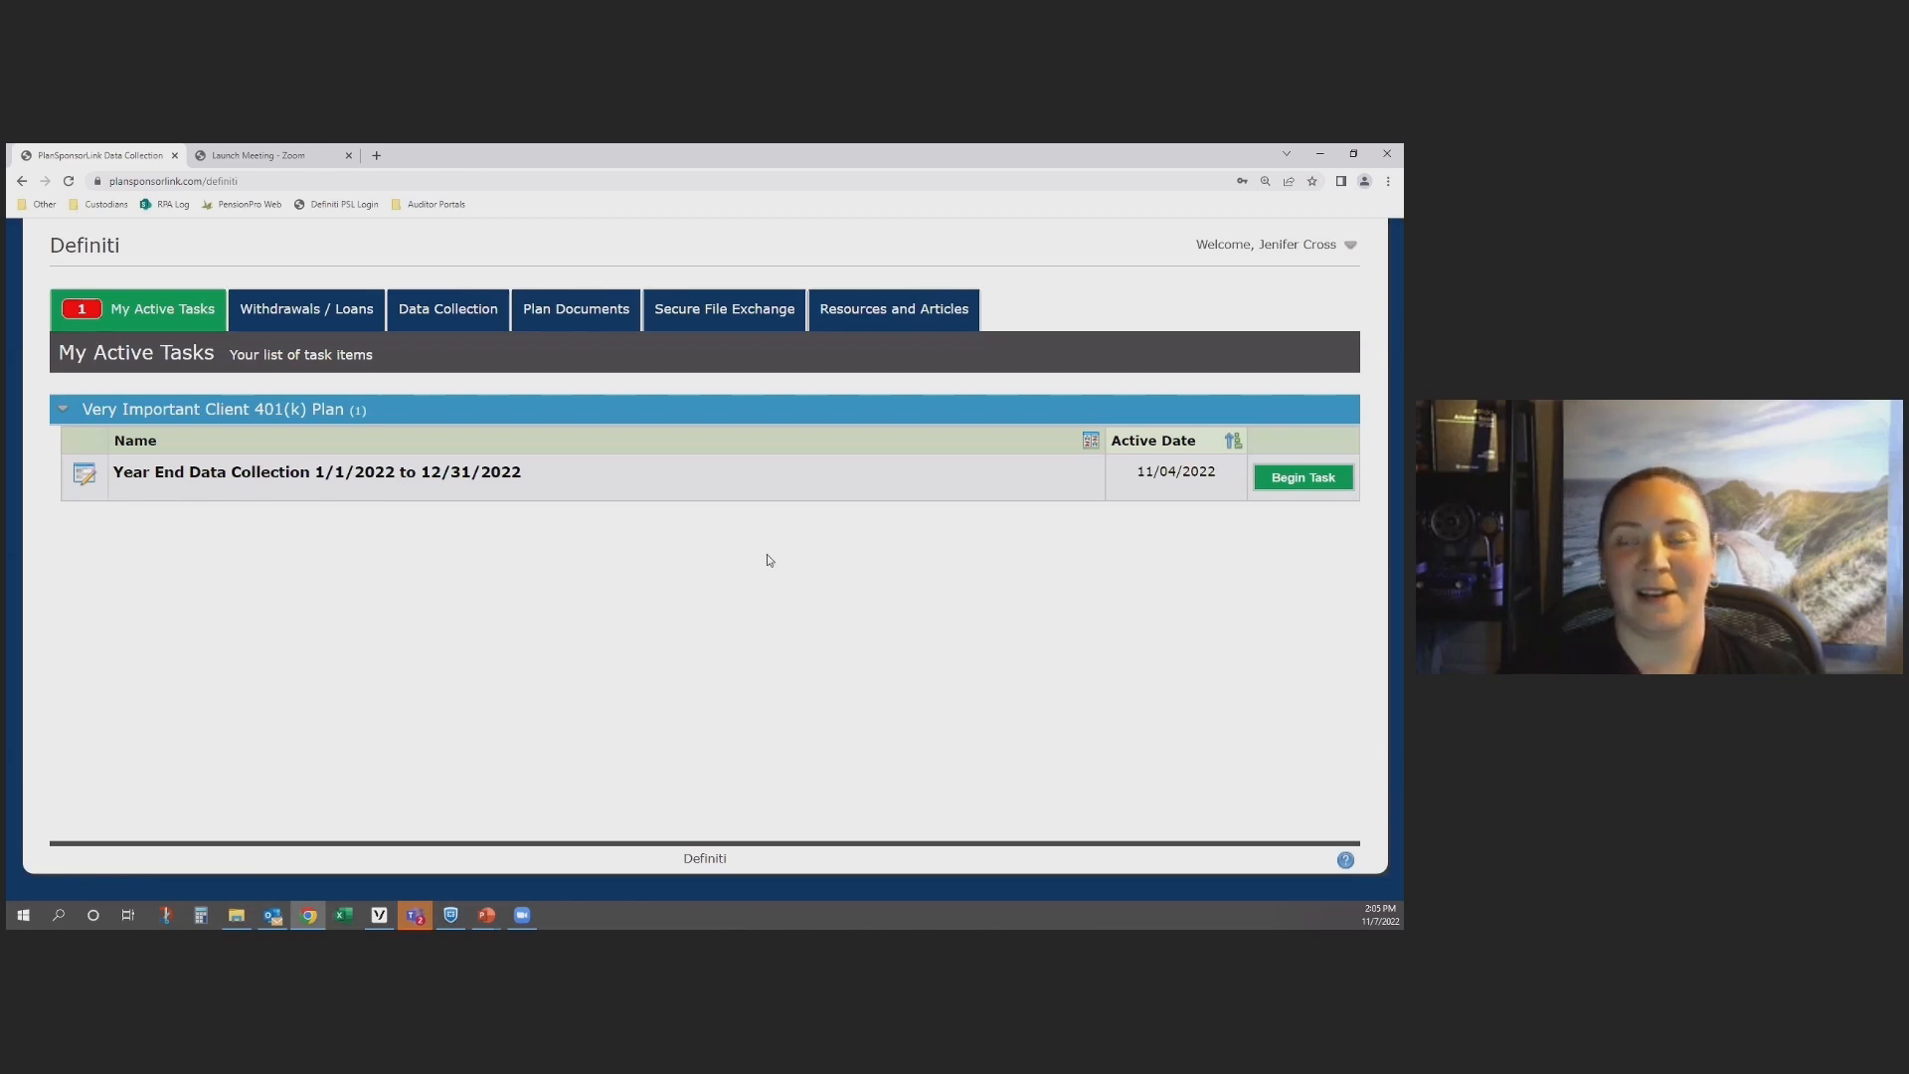
Step: Look at the Withdrawals / Loans list, including its search field and the items-per-page choices
click(306, 321)
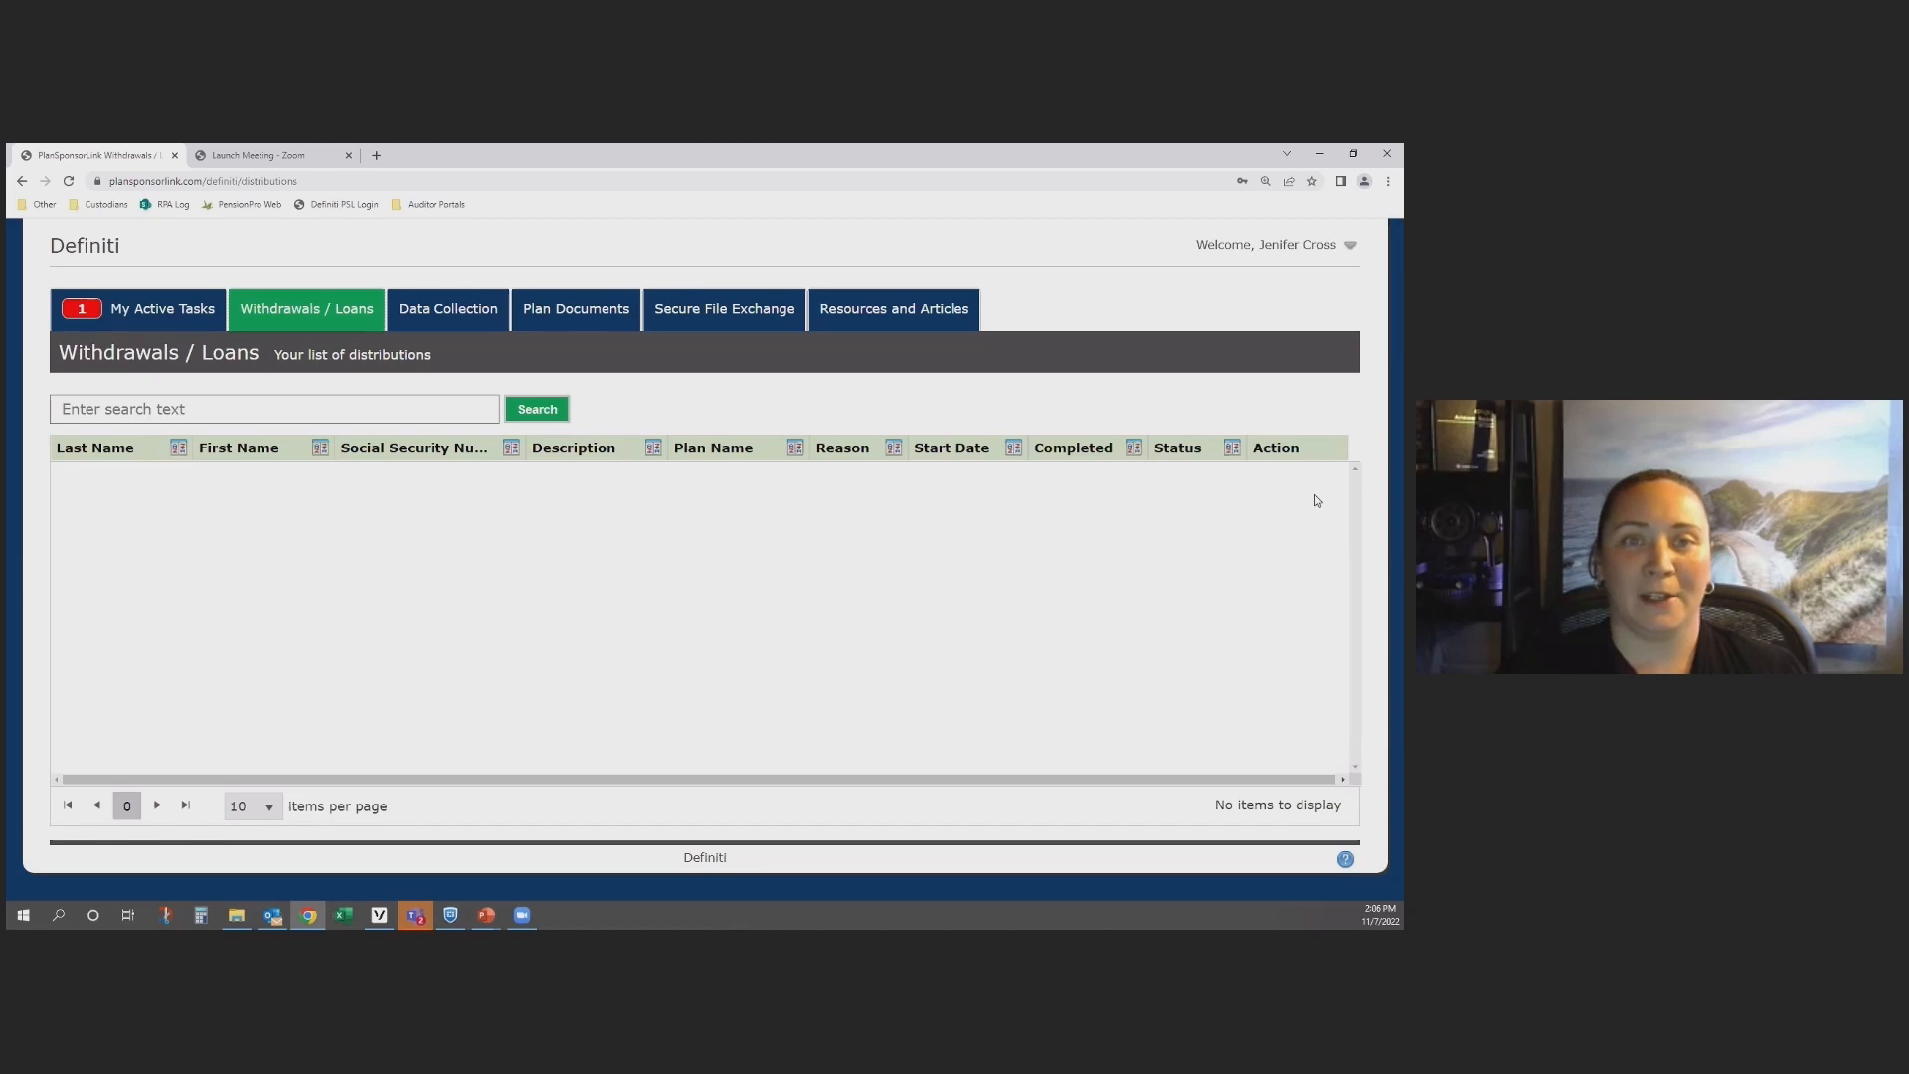
click(390, 407)
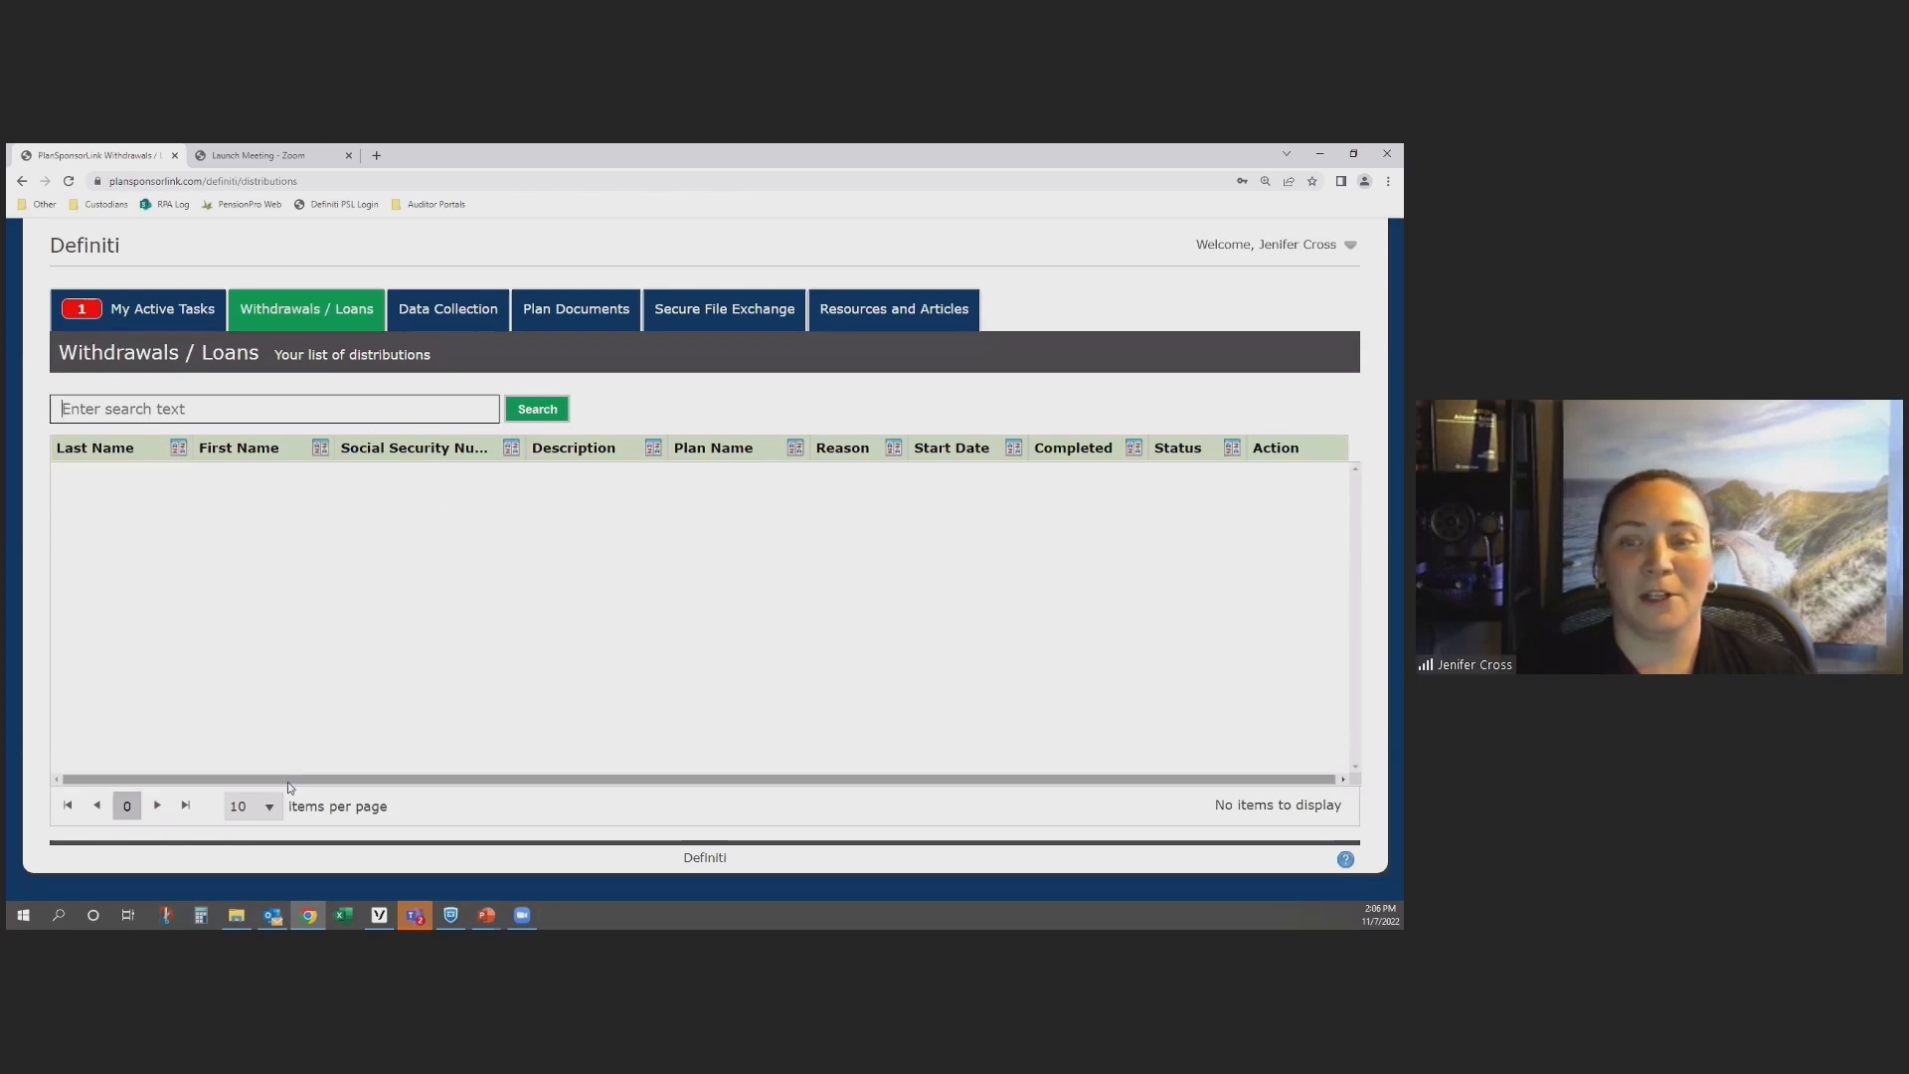
click(270, 810)
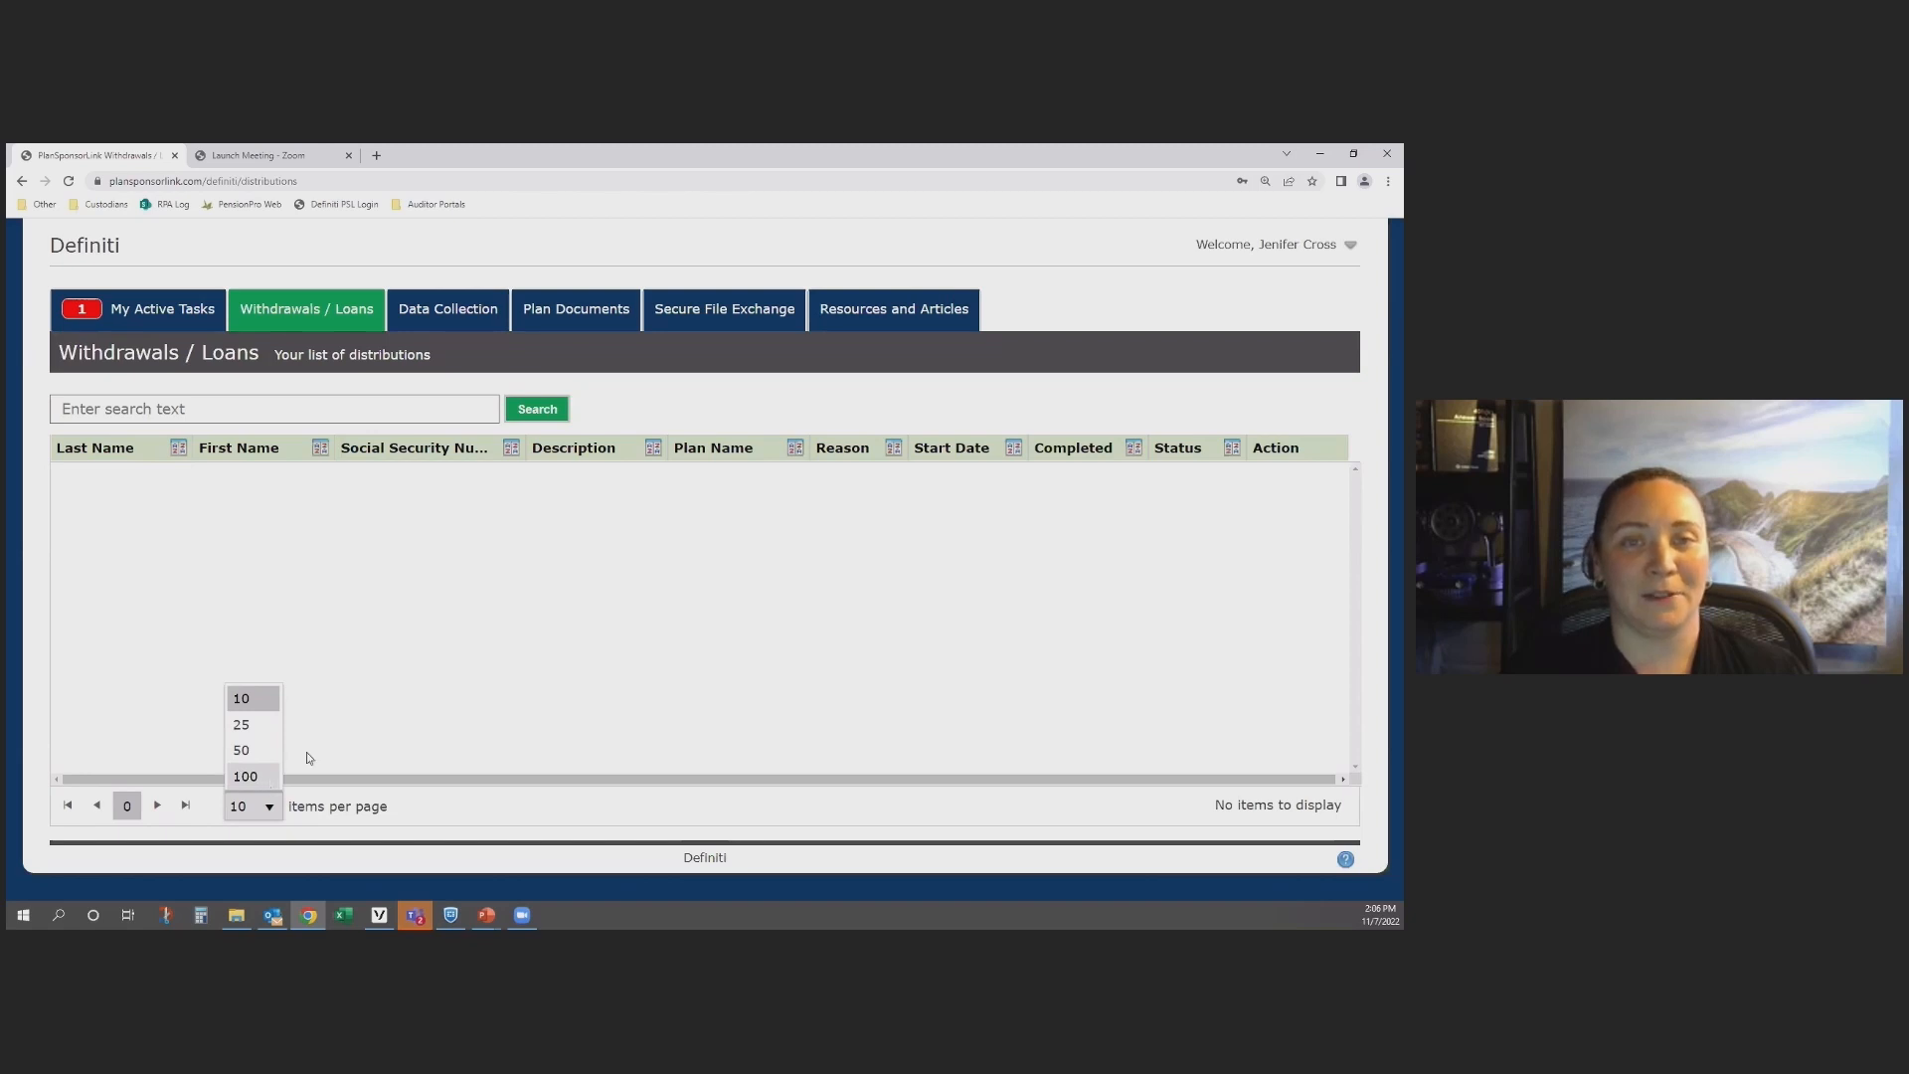
click(403, 637)
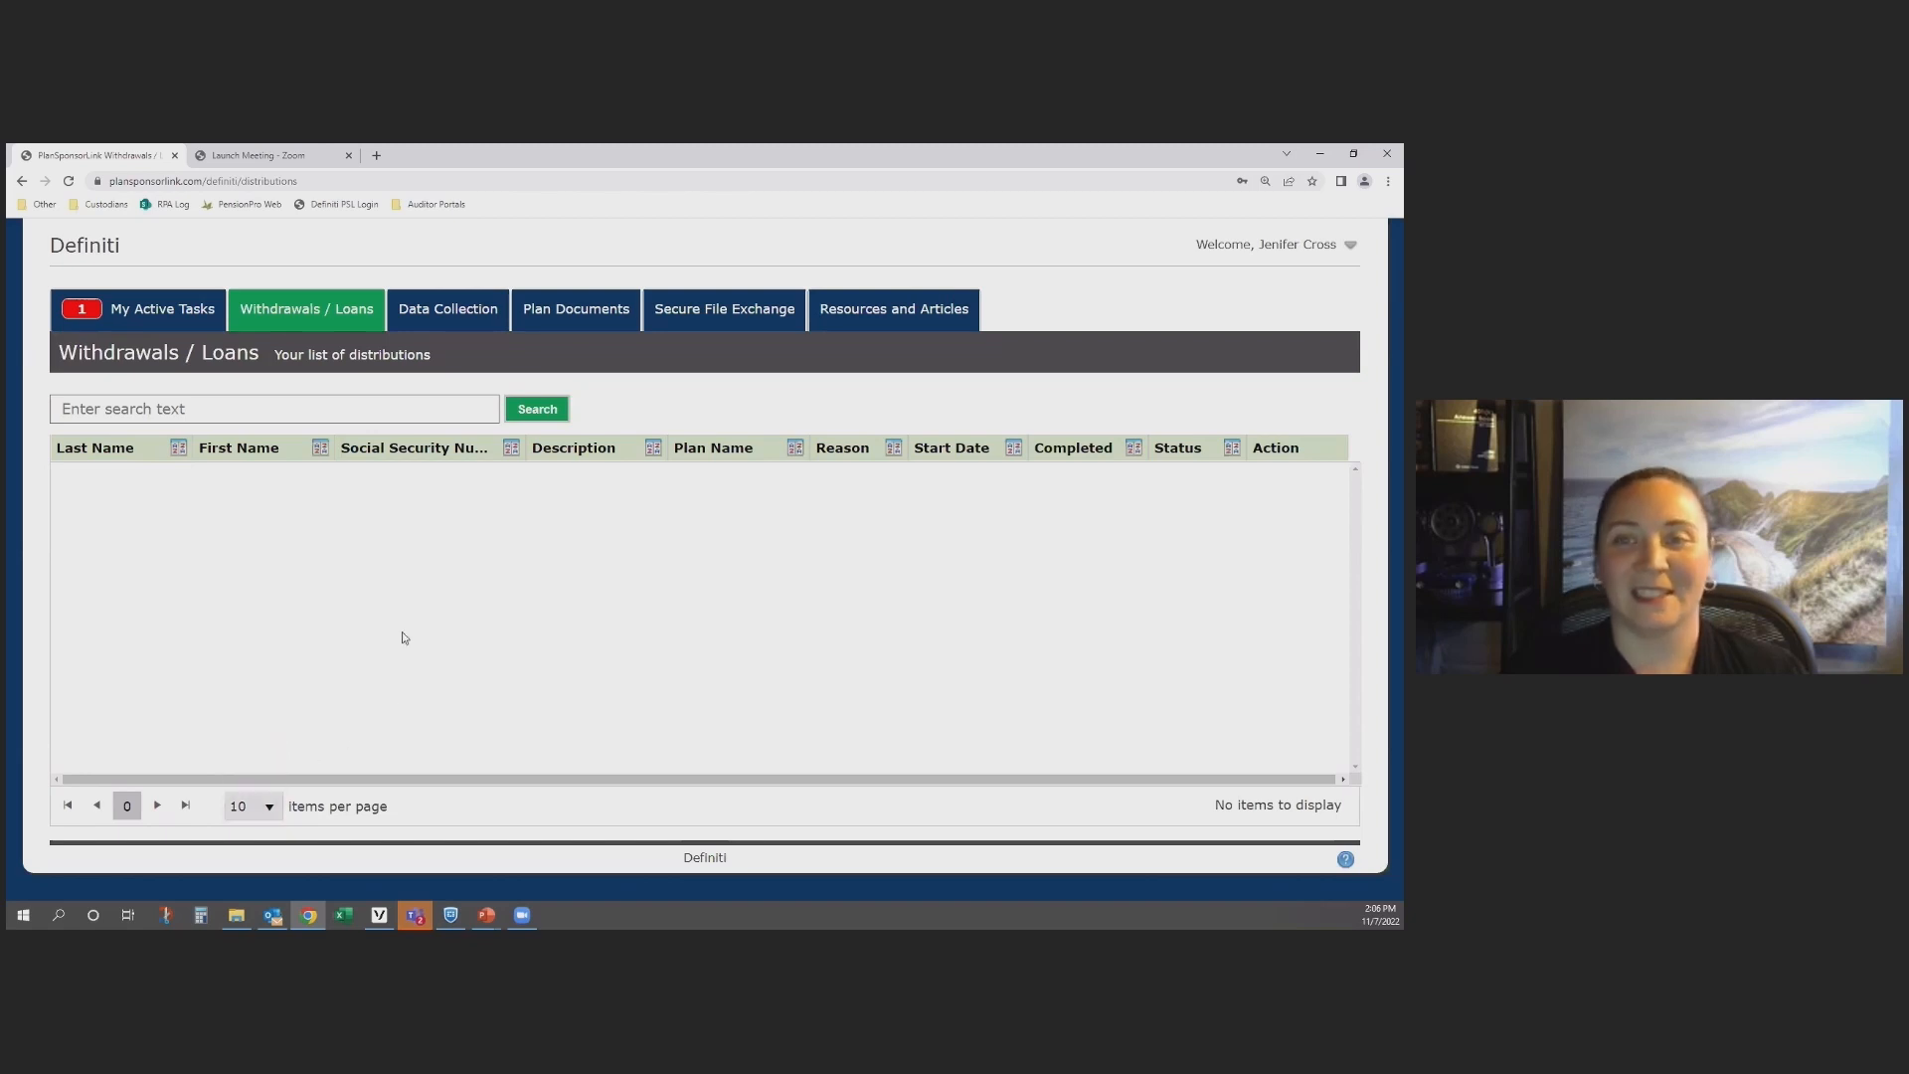
Step: View the Data Collection task history and the Plan Documents list
click(456, 316)
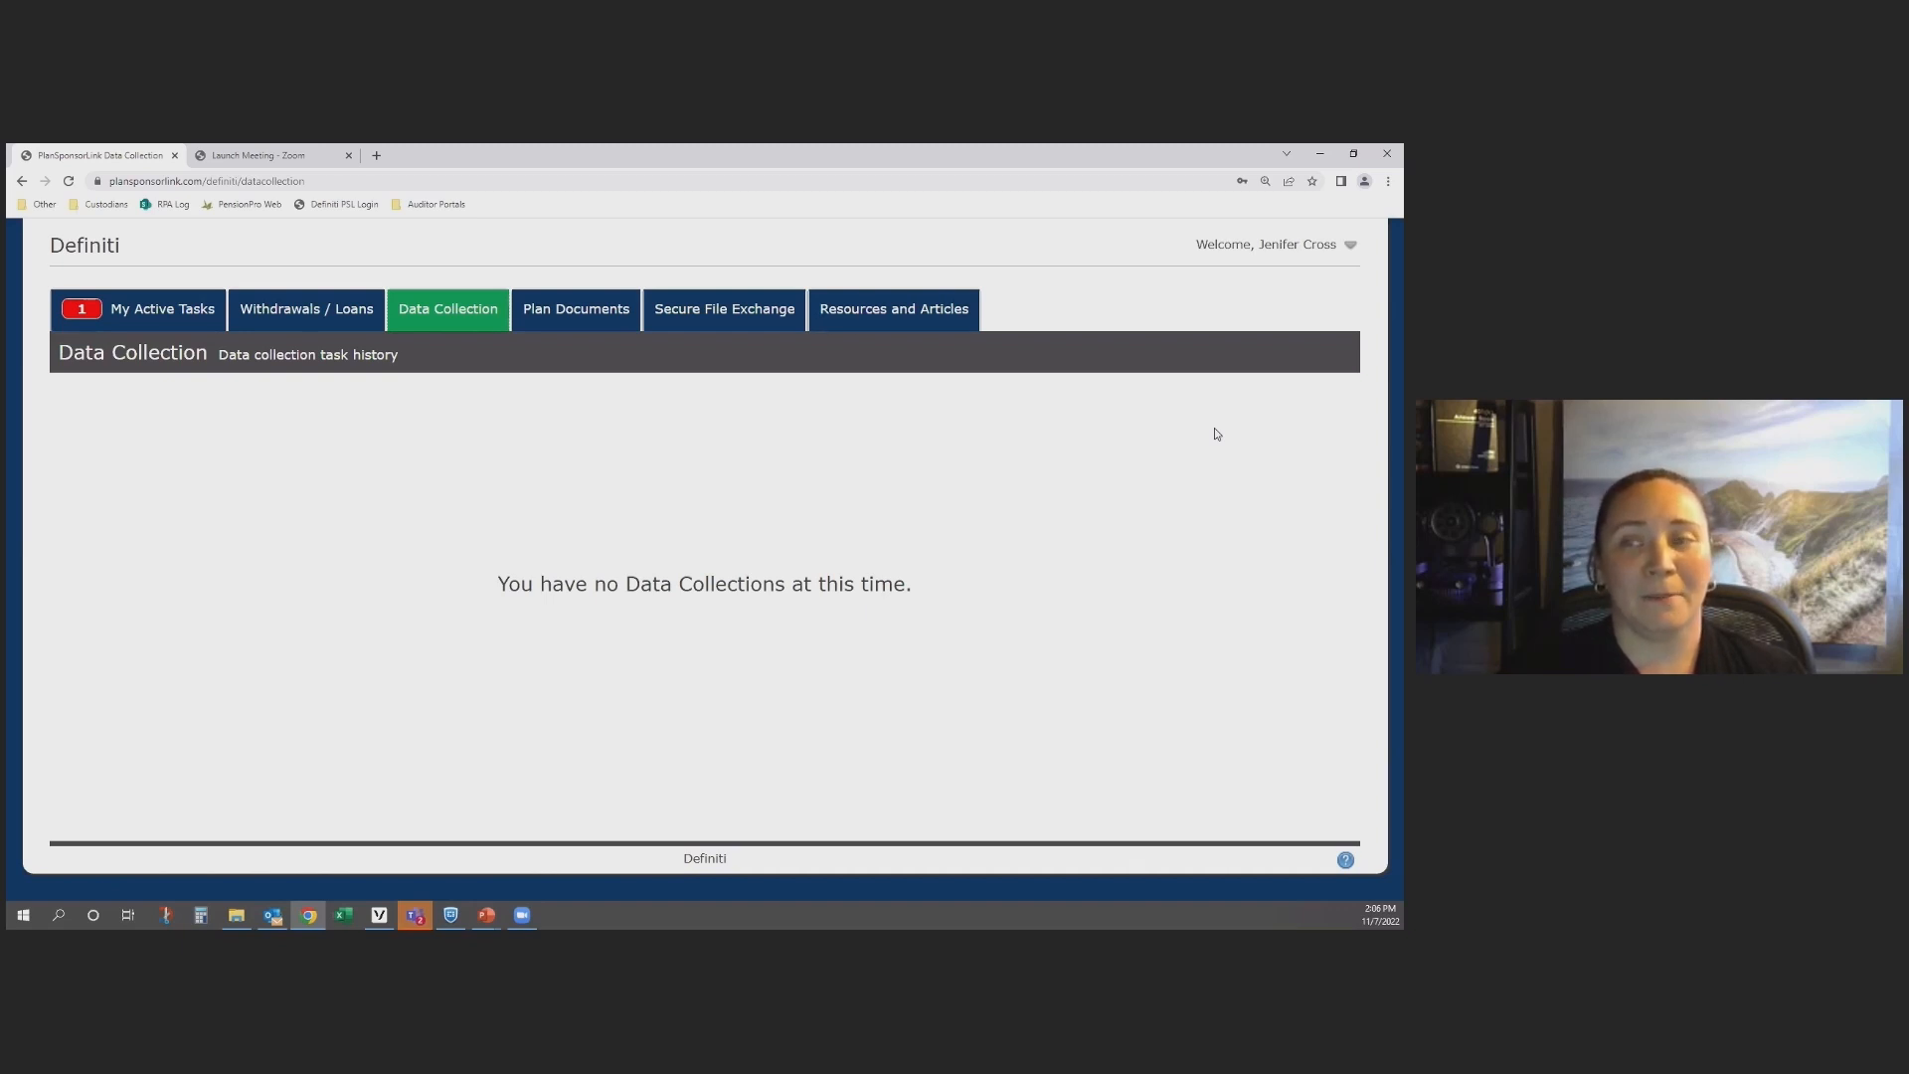
click(579, 319)
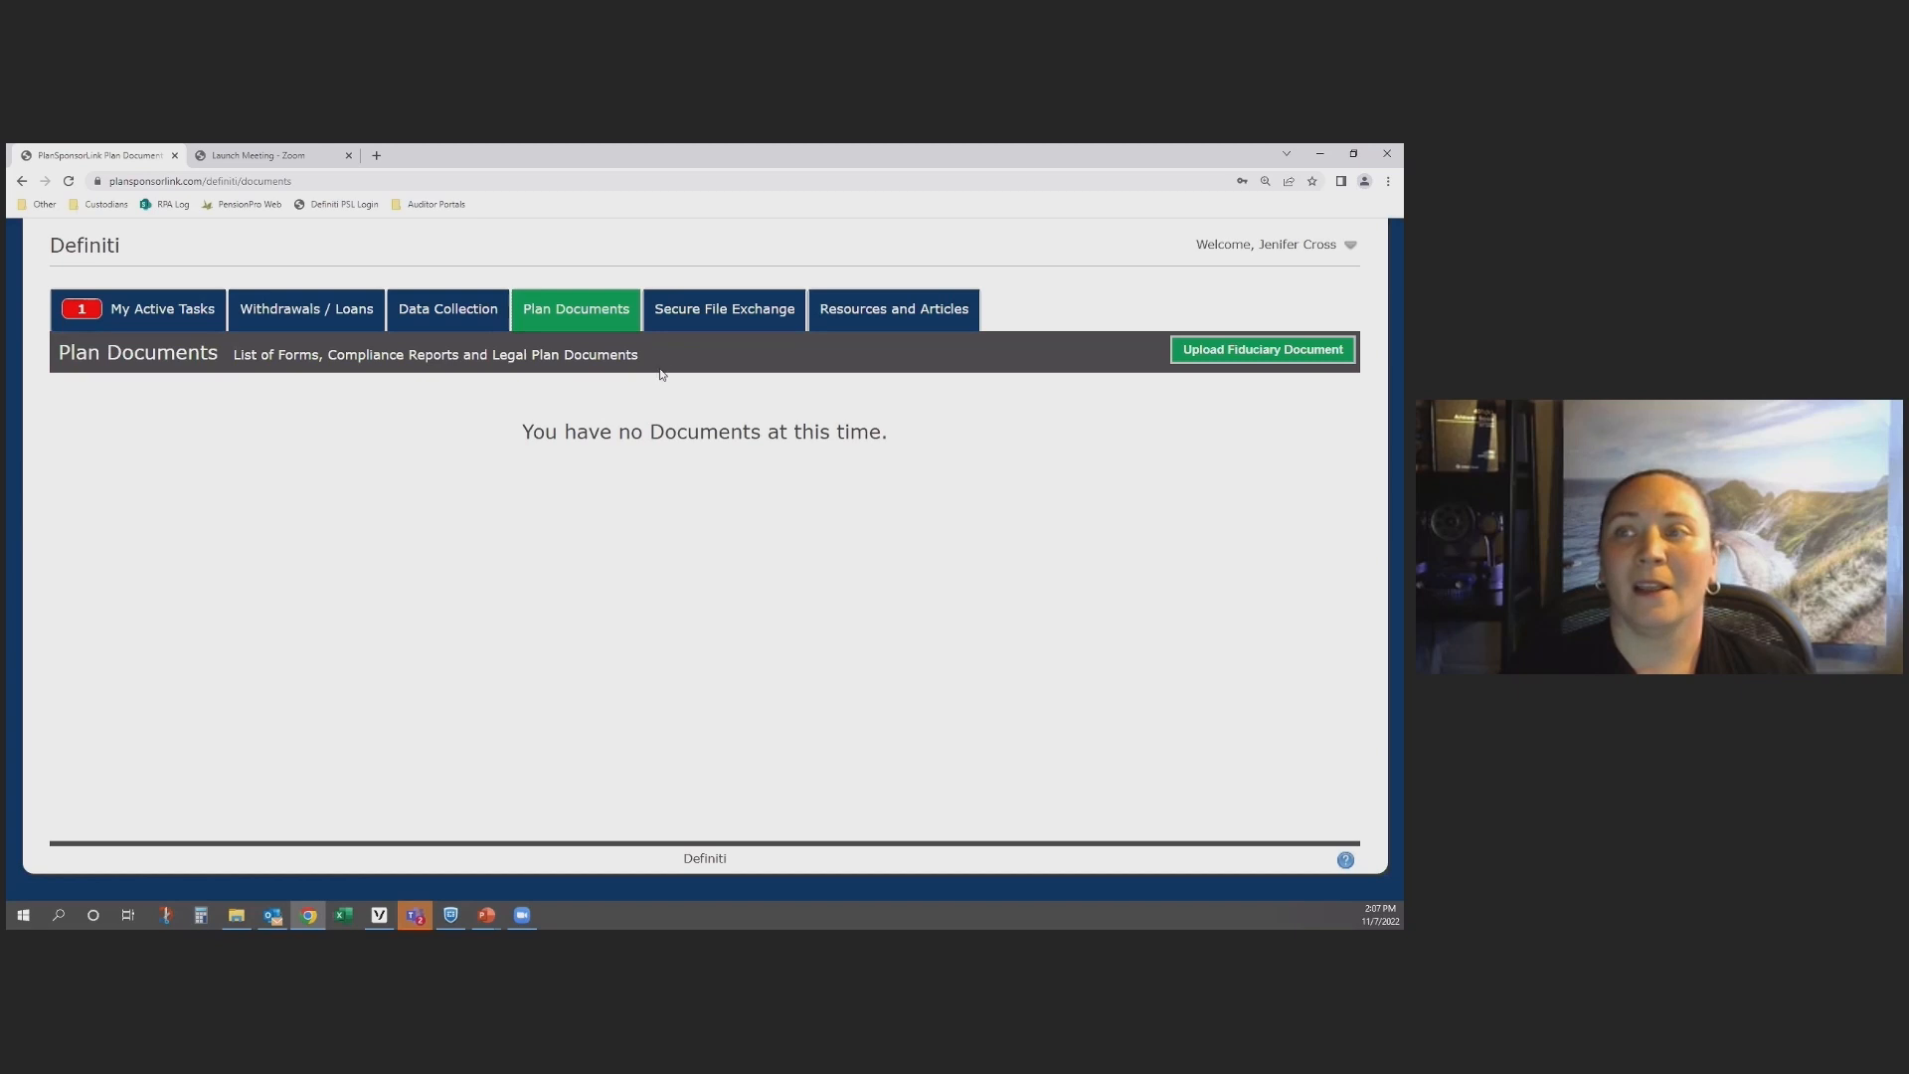
Step: Open a new secure file exchange and look through the available recipients without choosing one
click(693, 321)
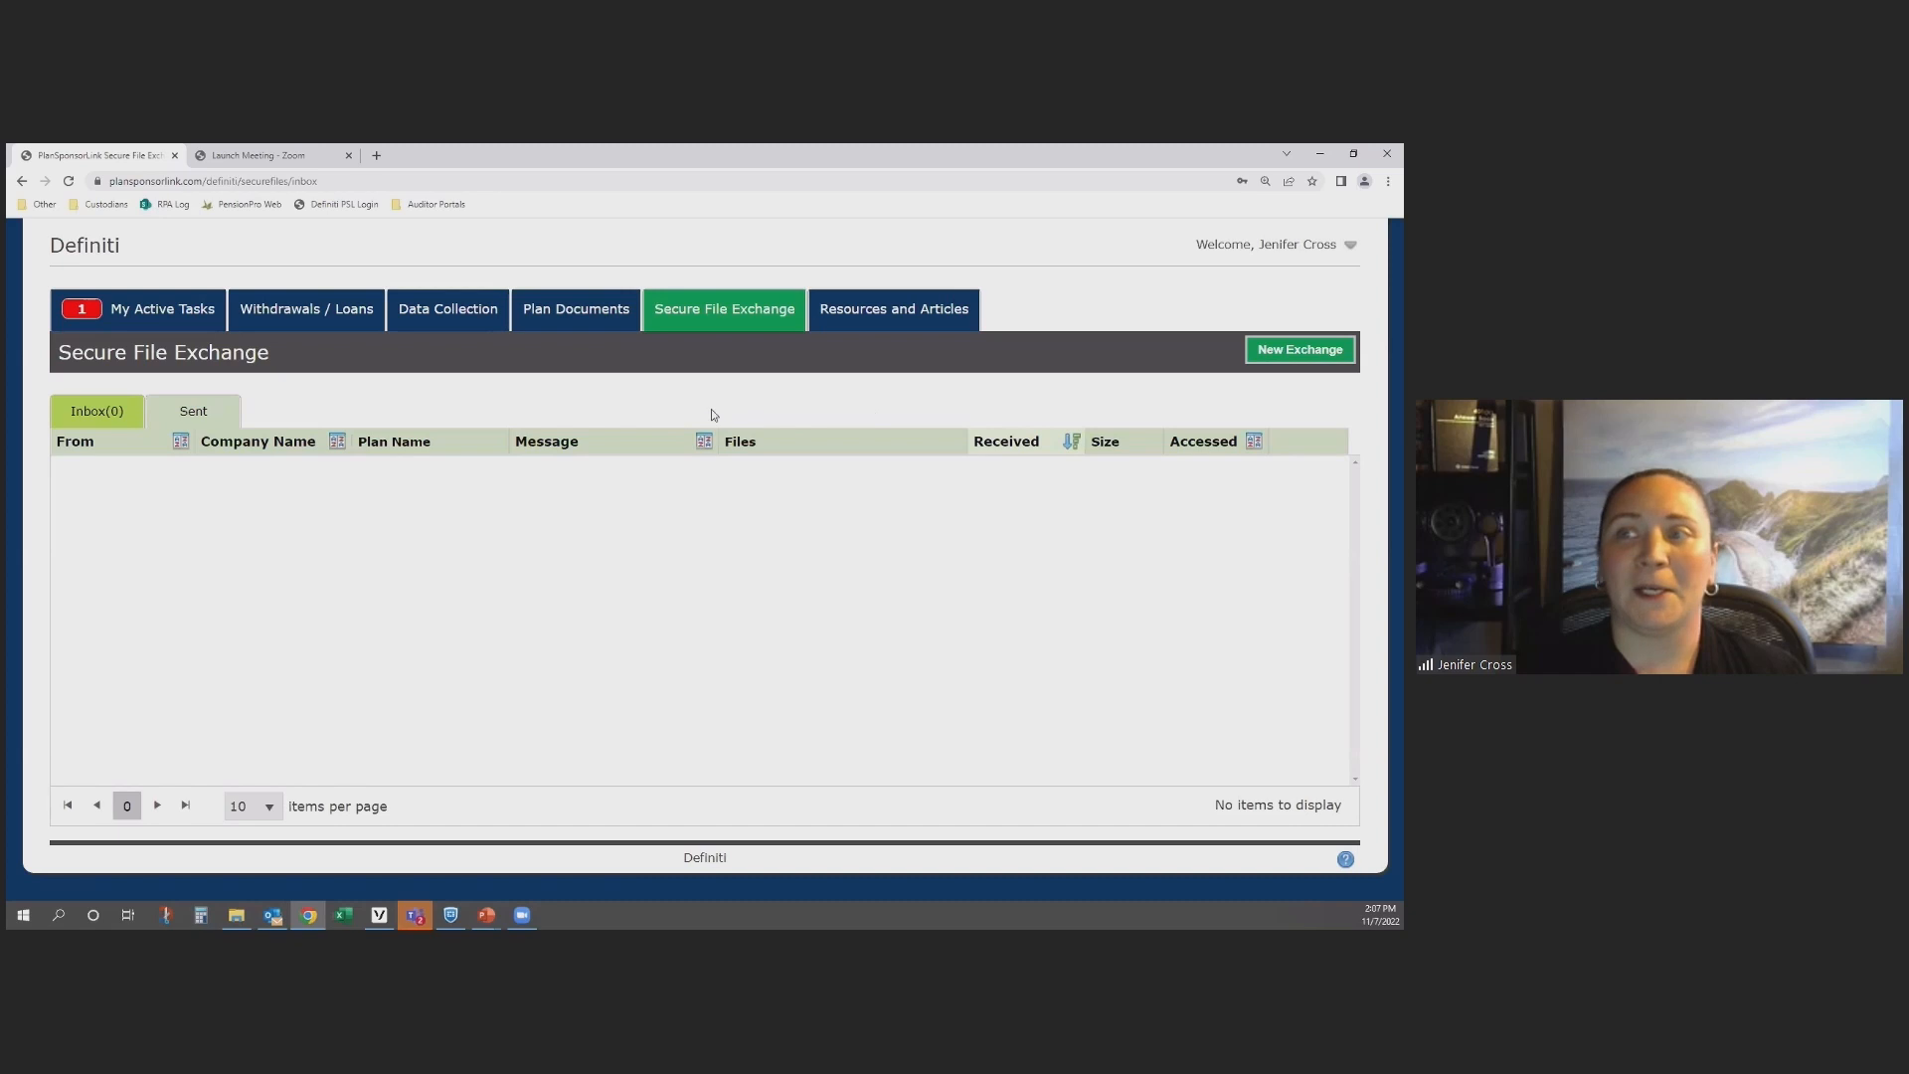
click(1291, 354)
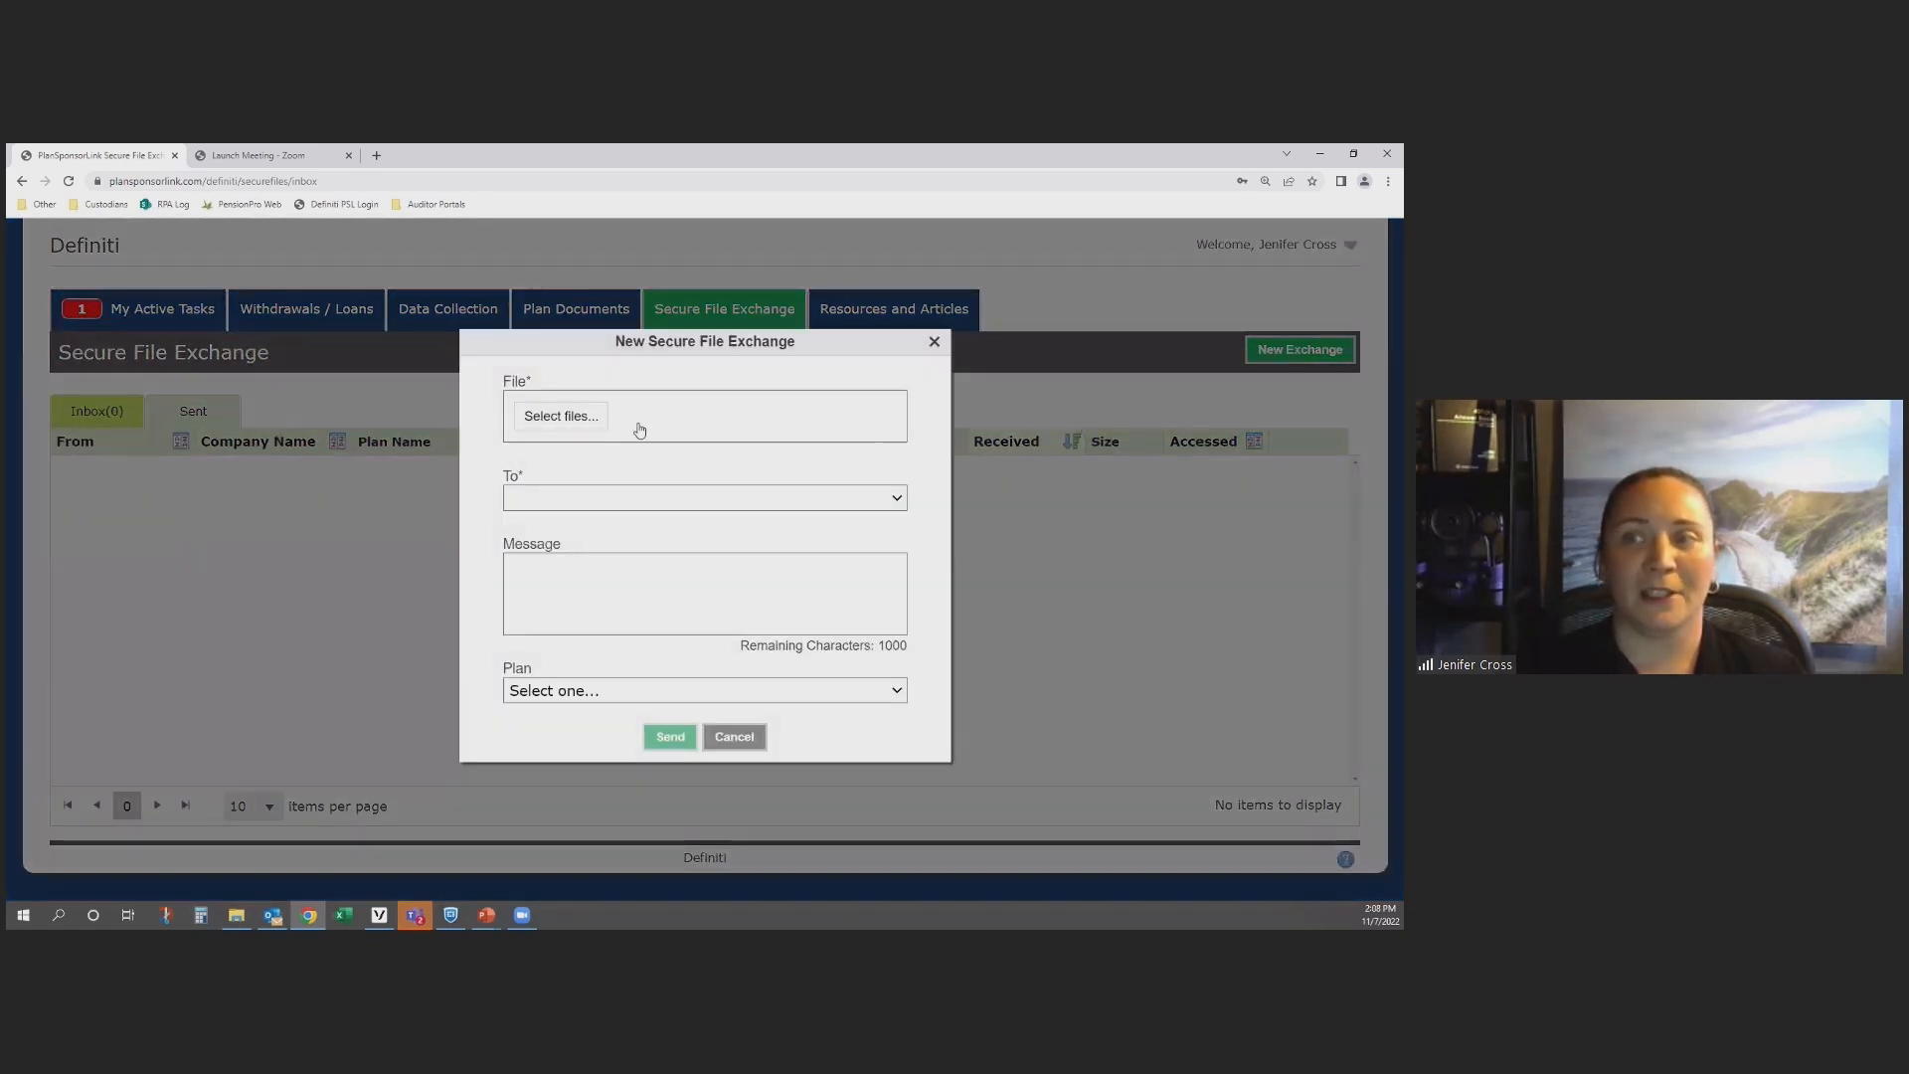
click(557, 496)
scroll(667, 618, down, 8)
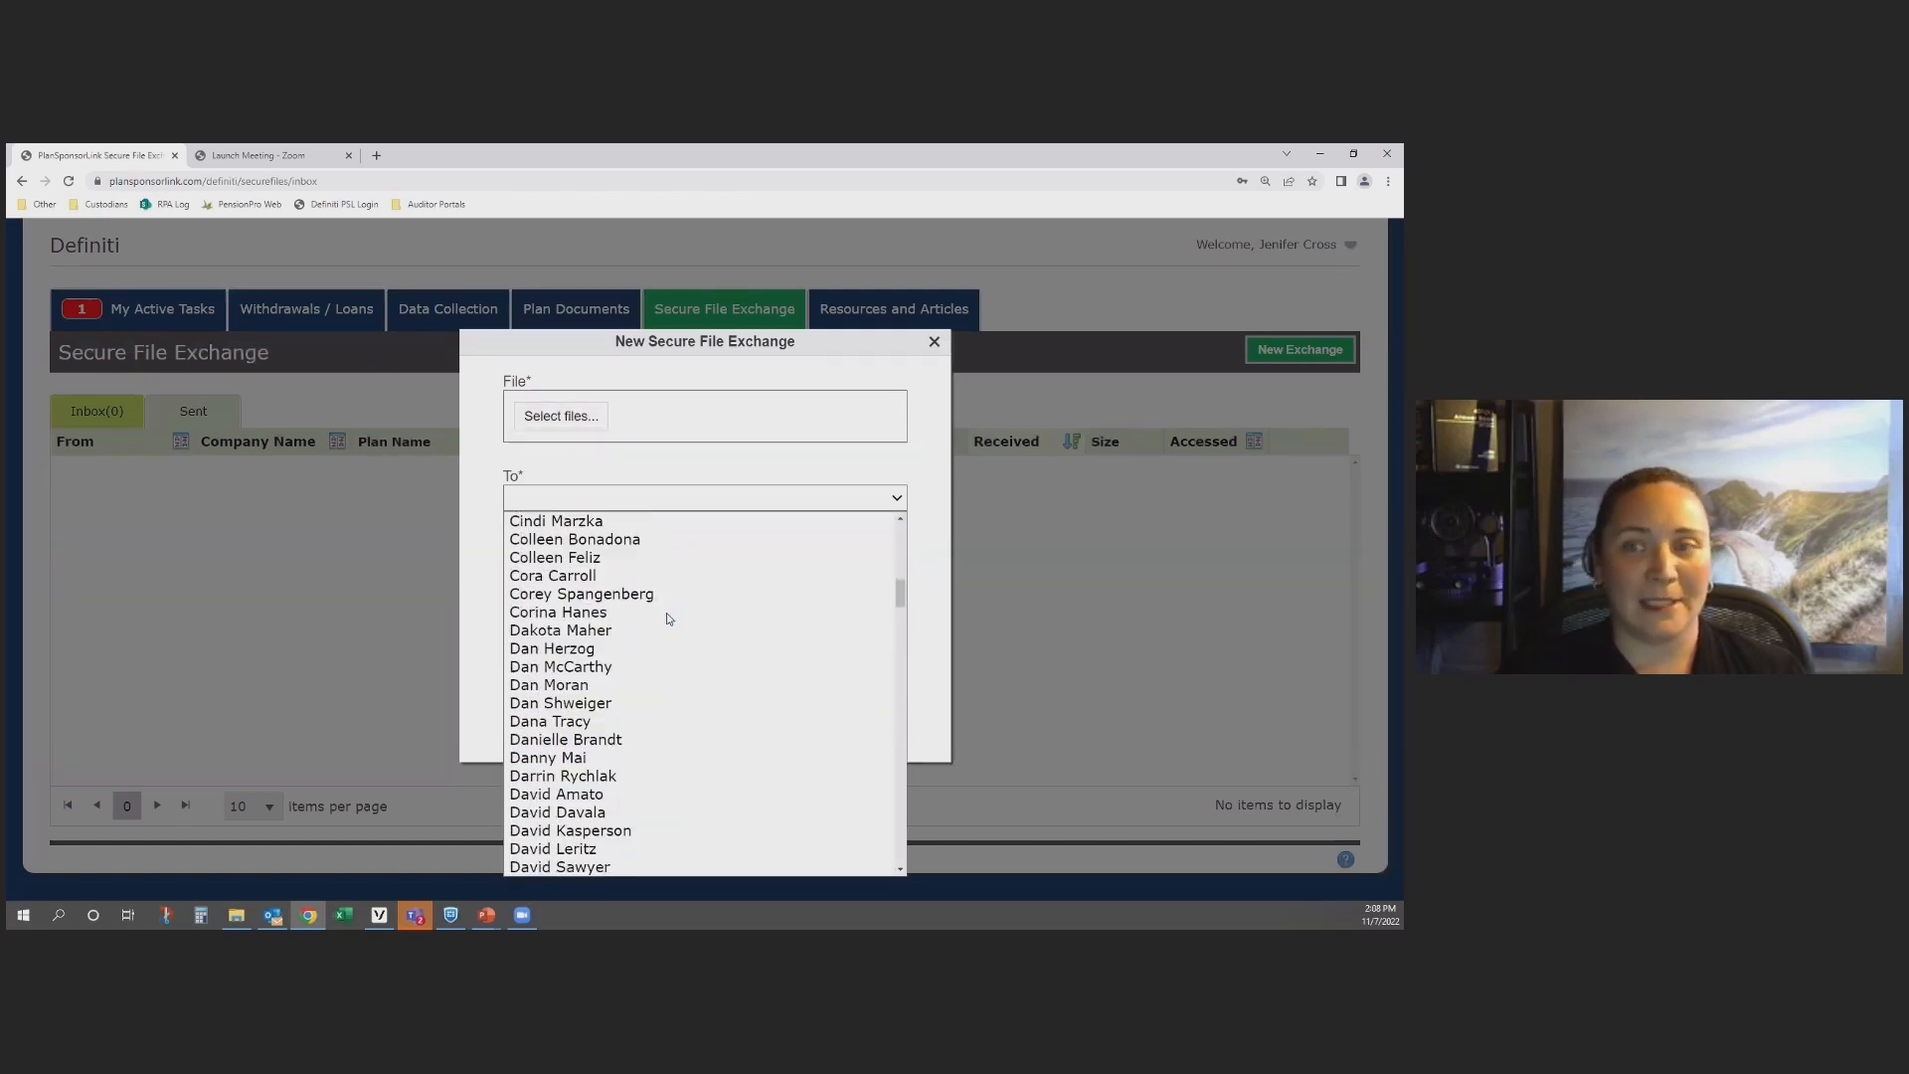
click(529, 475)
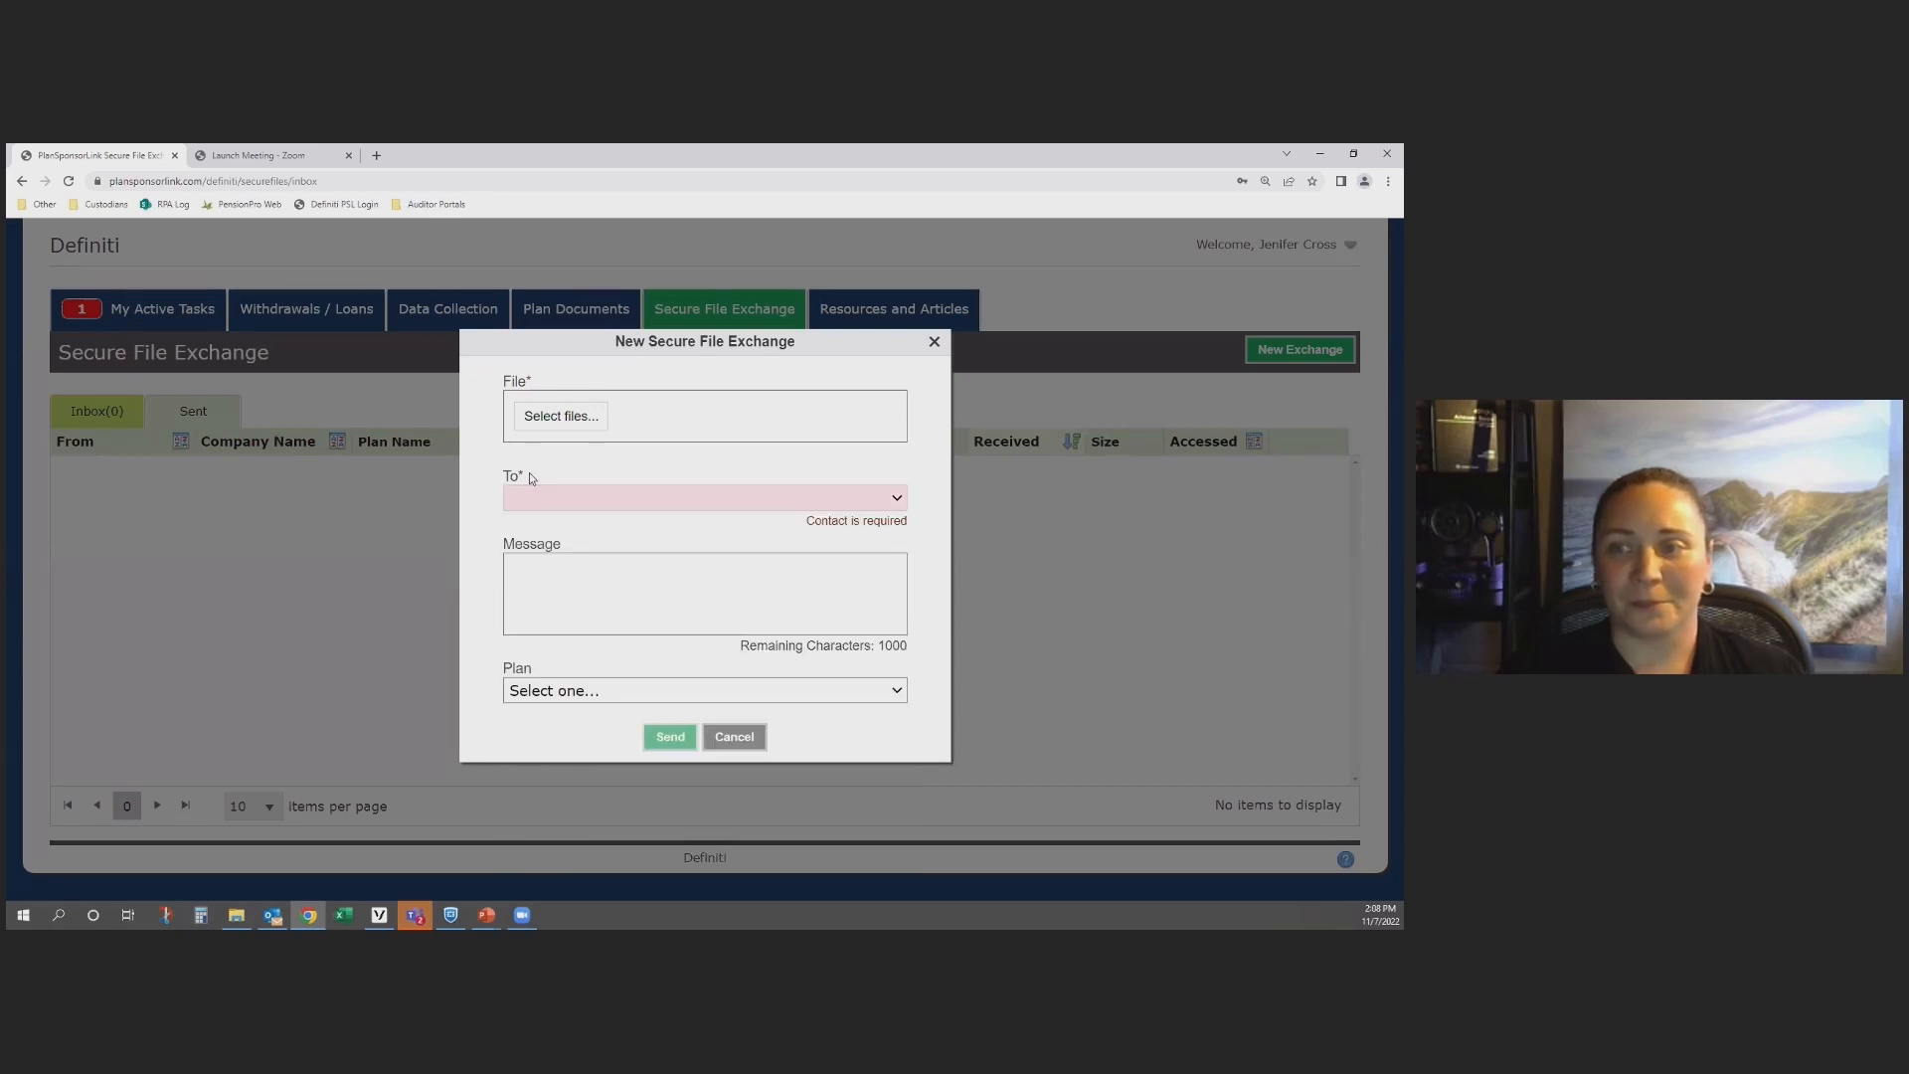
Step: Assign the new secure file exchange to the Very Important Client 401(k) Plan, then close it without sending
click(580, 569)
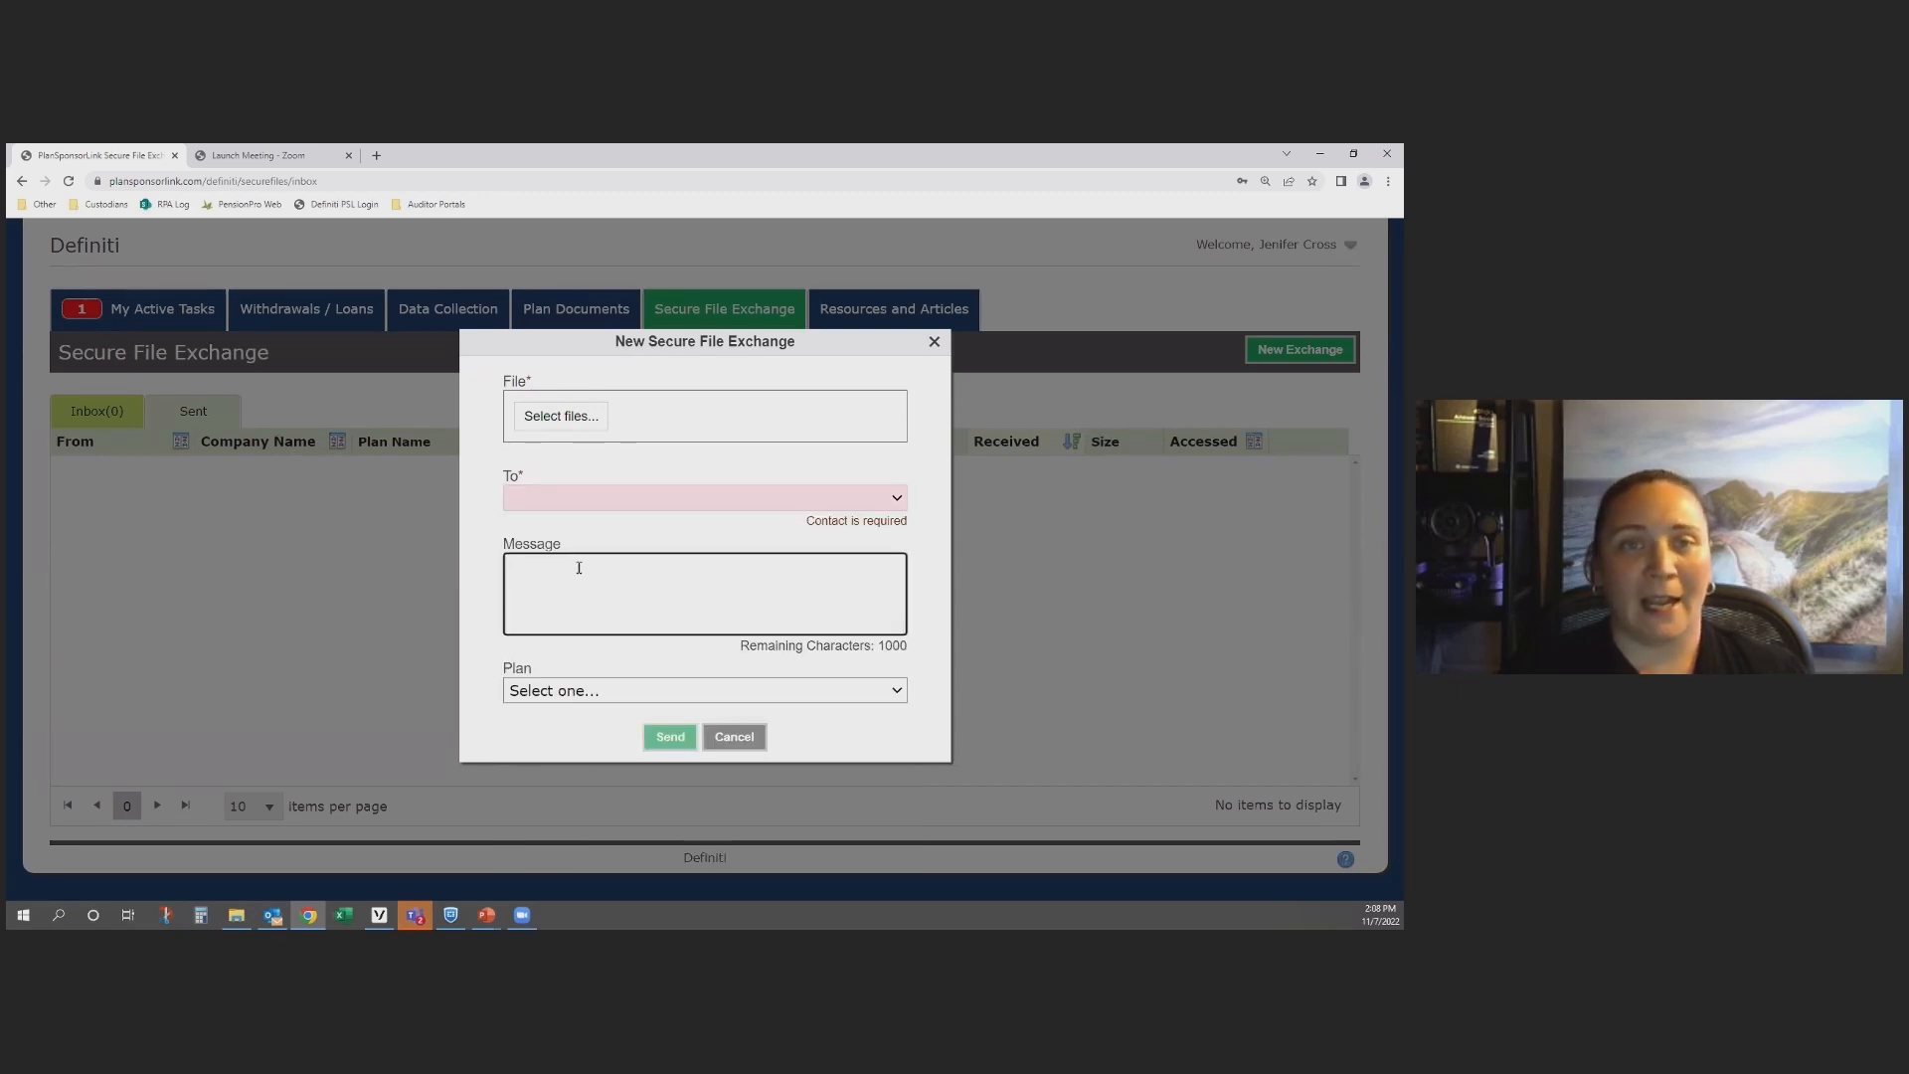
click(594, 694)
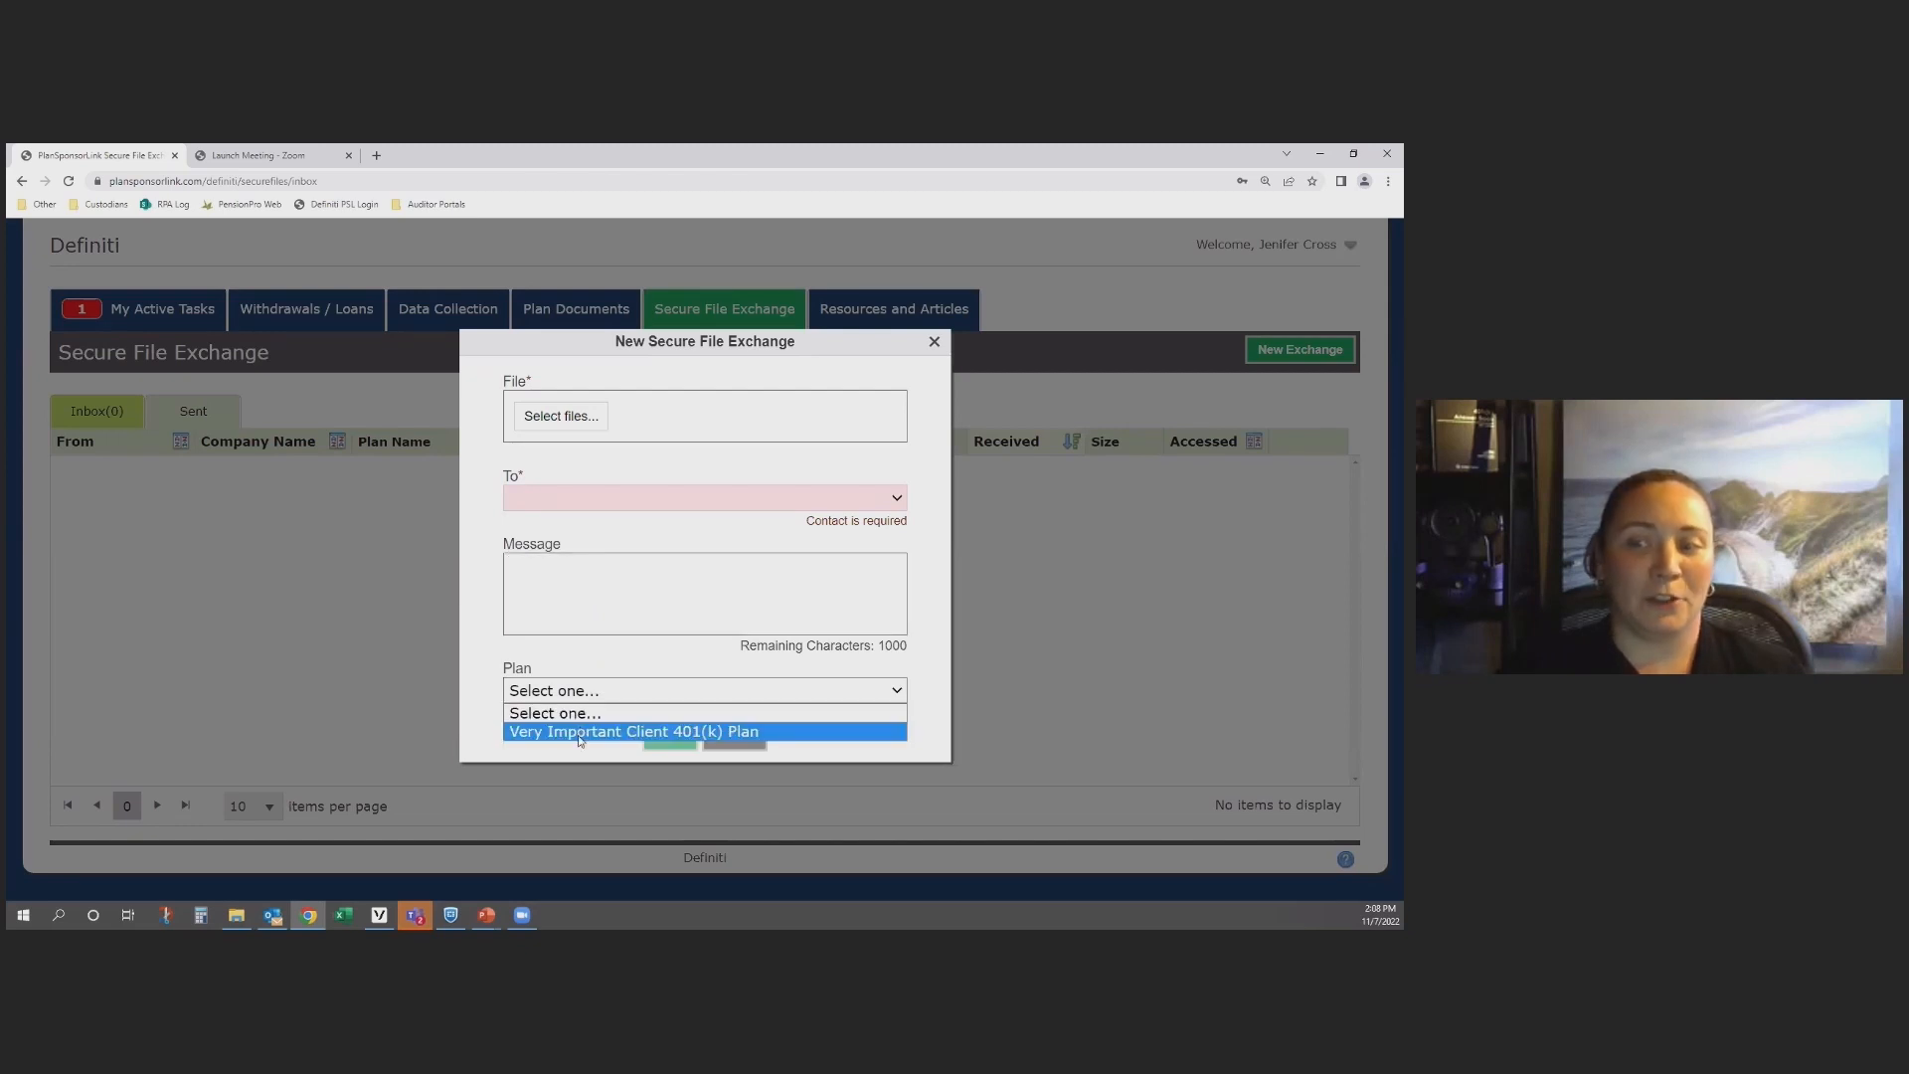
click(579, 734)
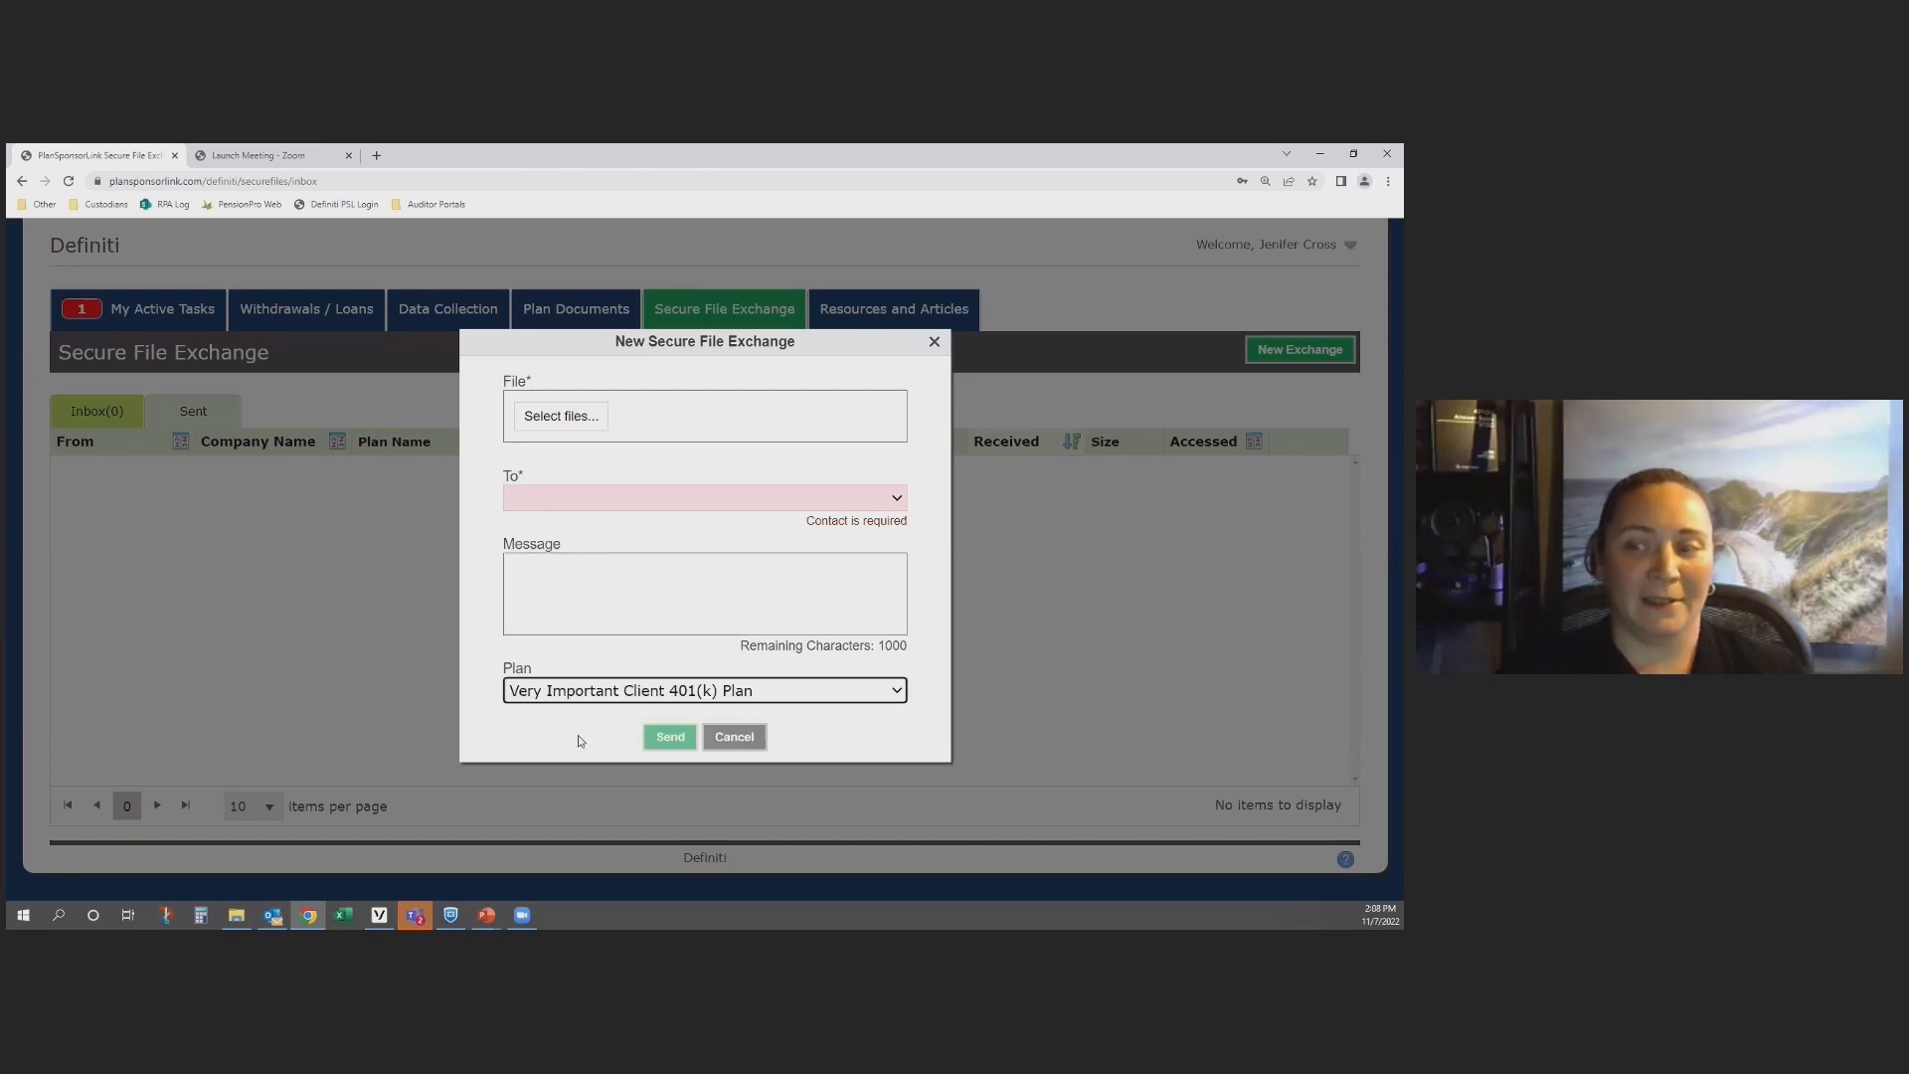
click(735, 738)
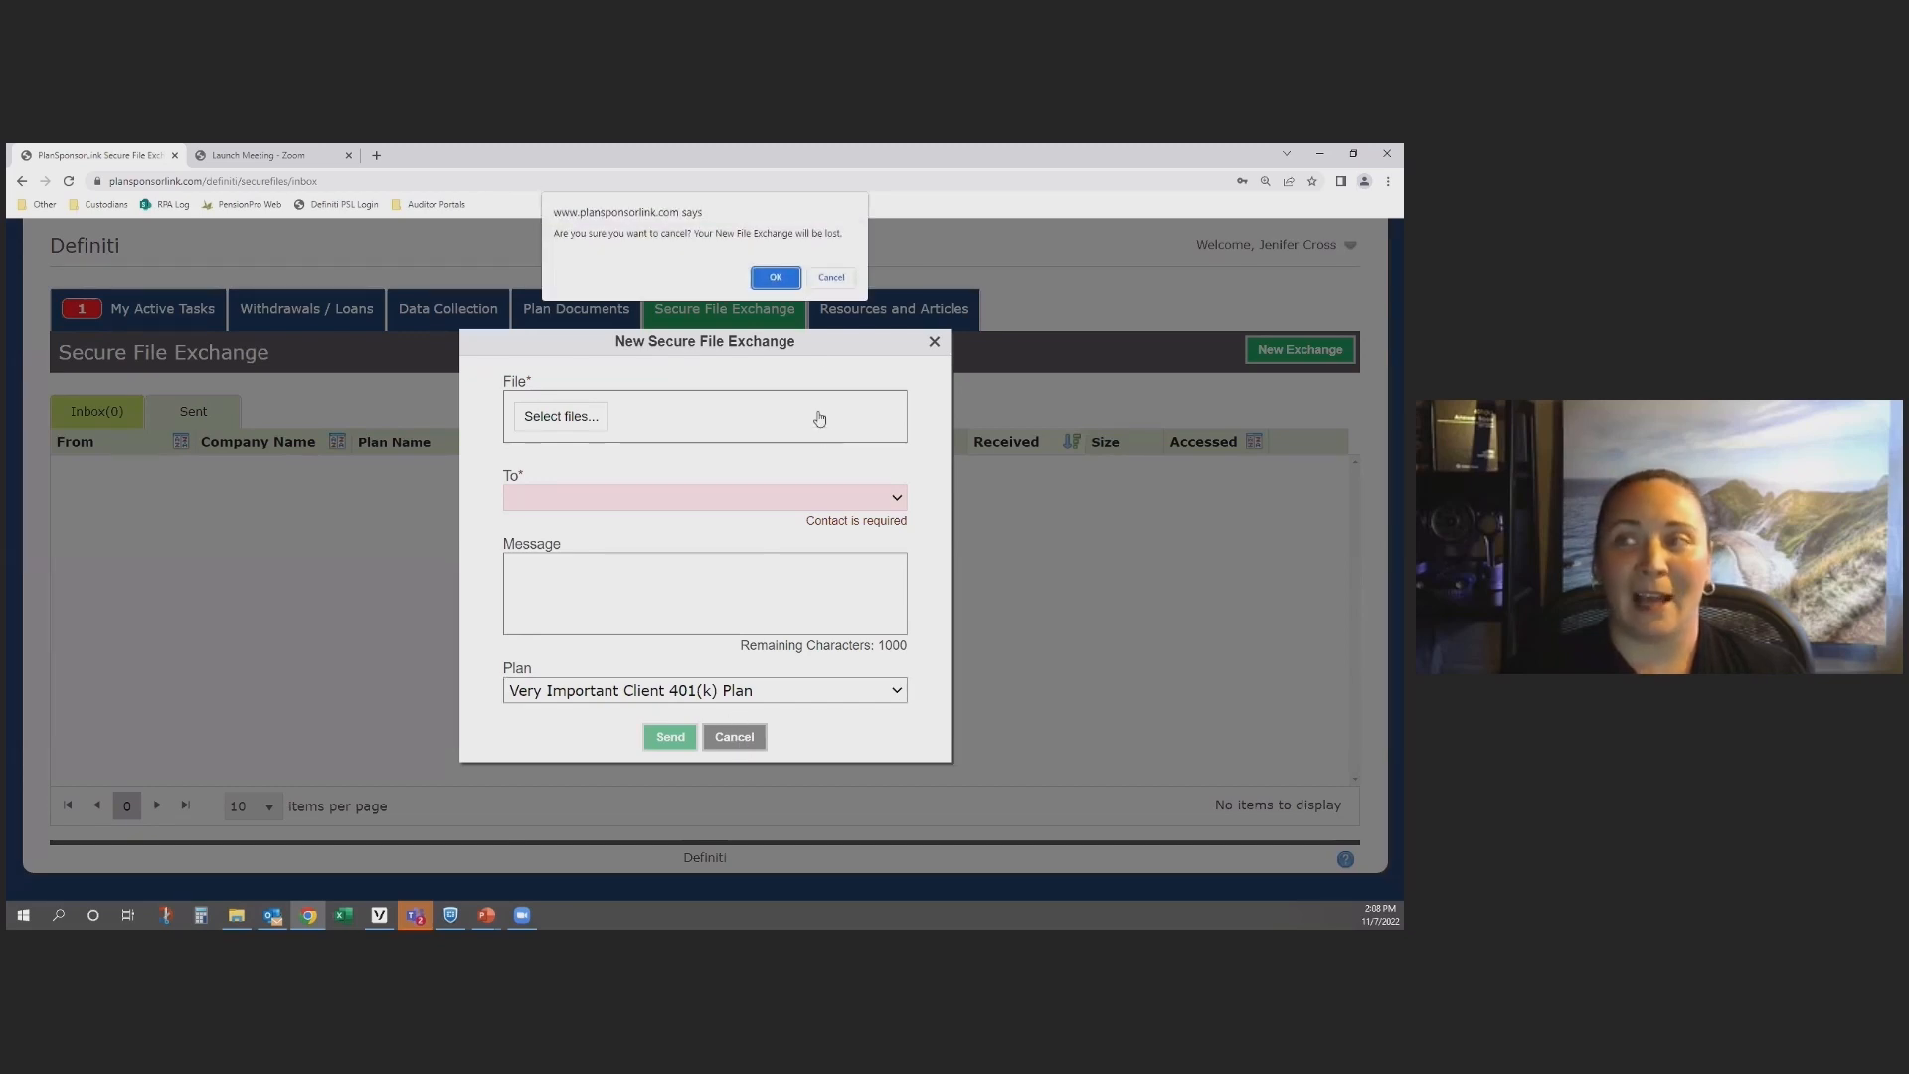
click(833, 280)
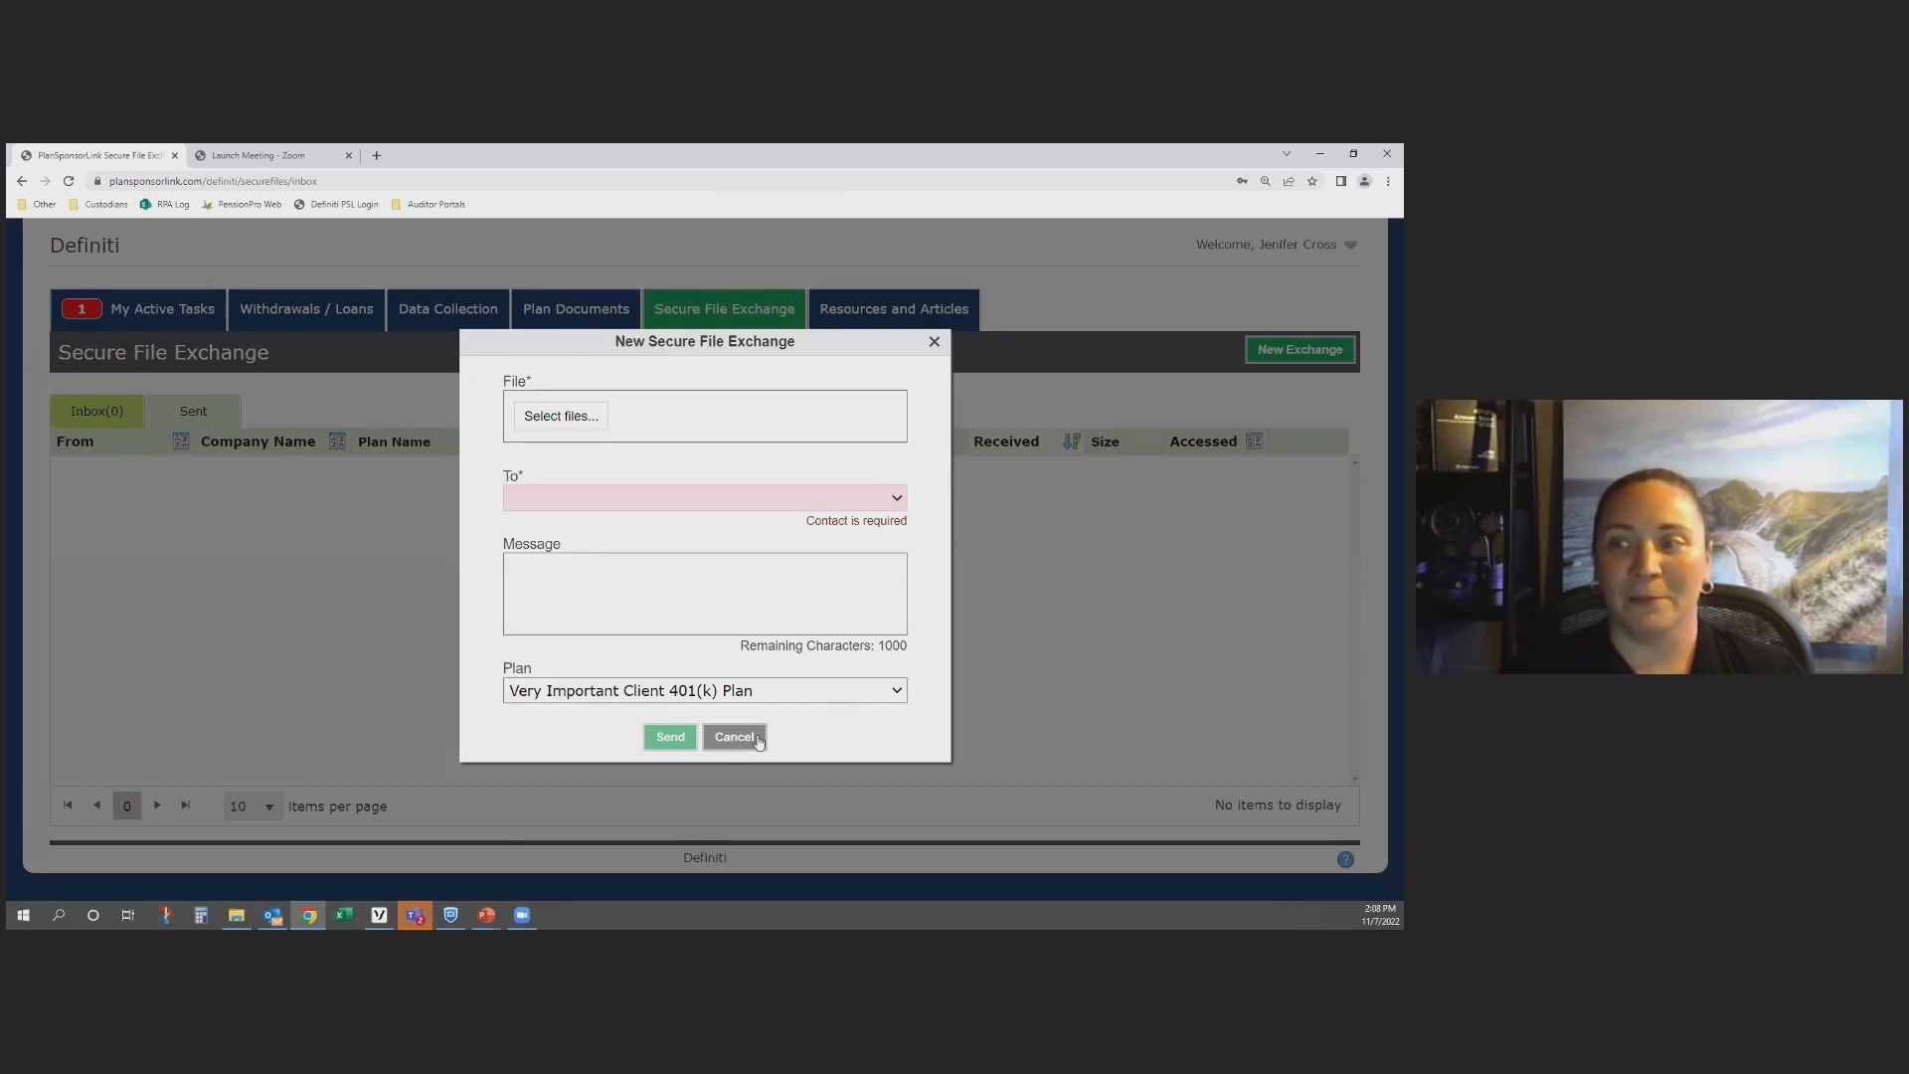
click(935, 341)
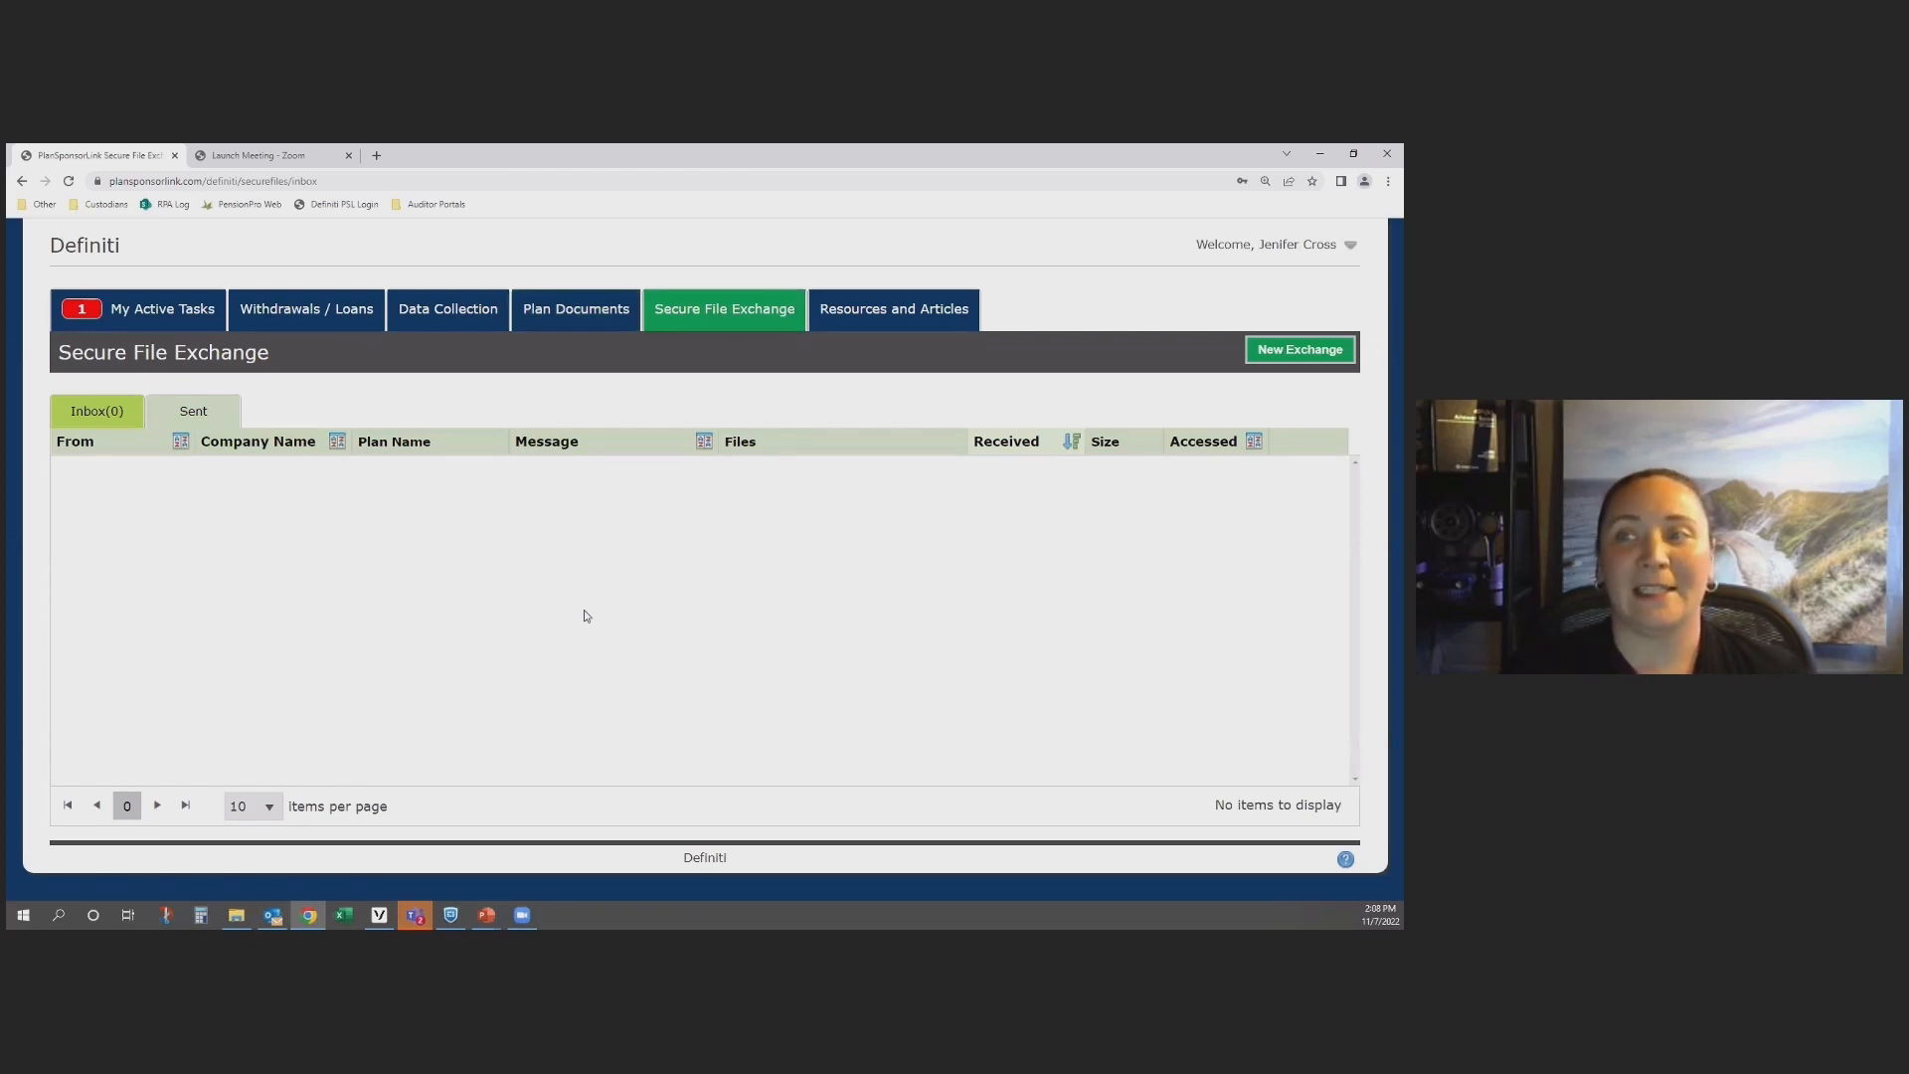
Step: View the Resources and Articles page and the Contact Us details for the plan, then close the contact page
click(880, 318)
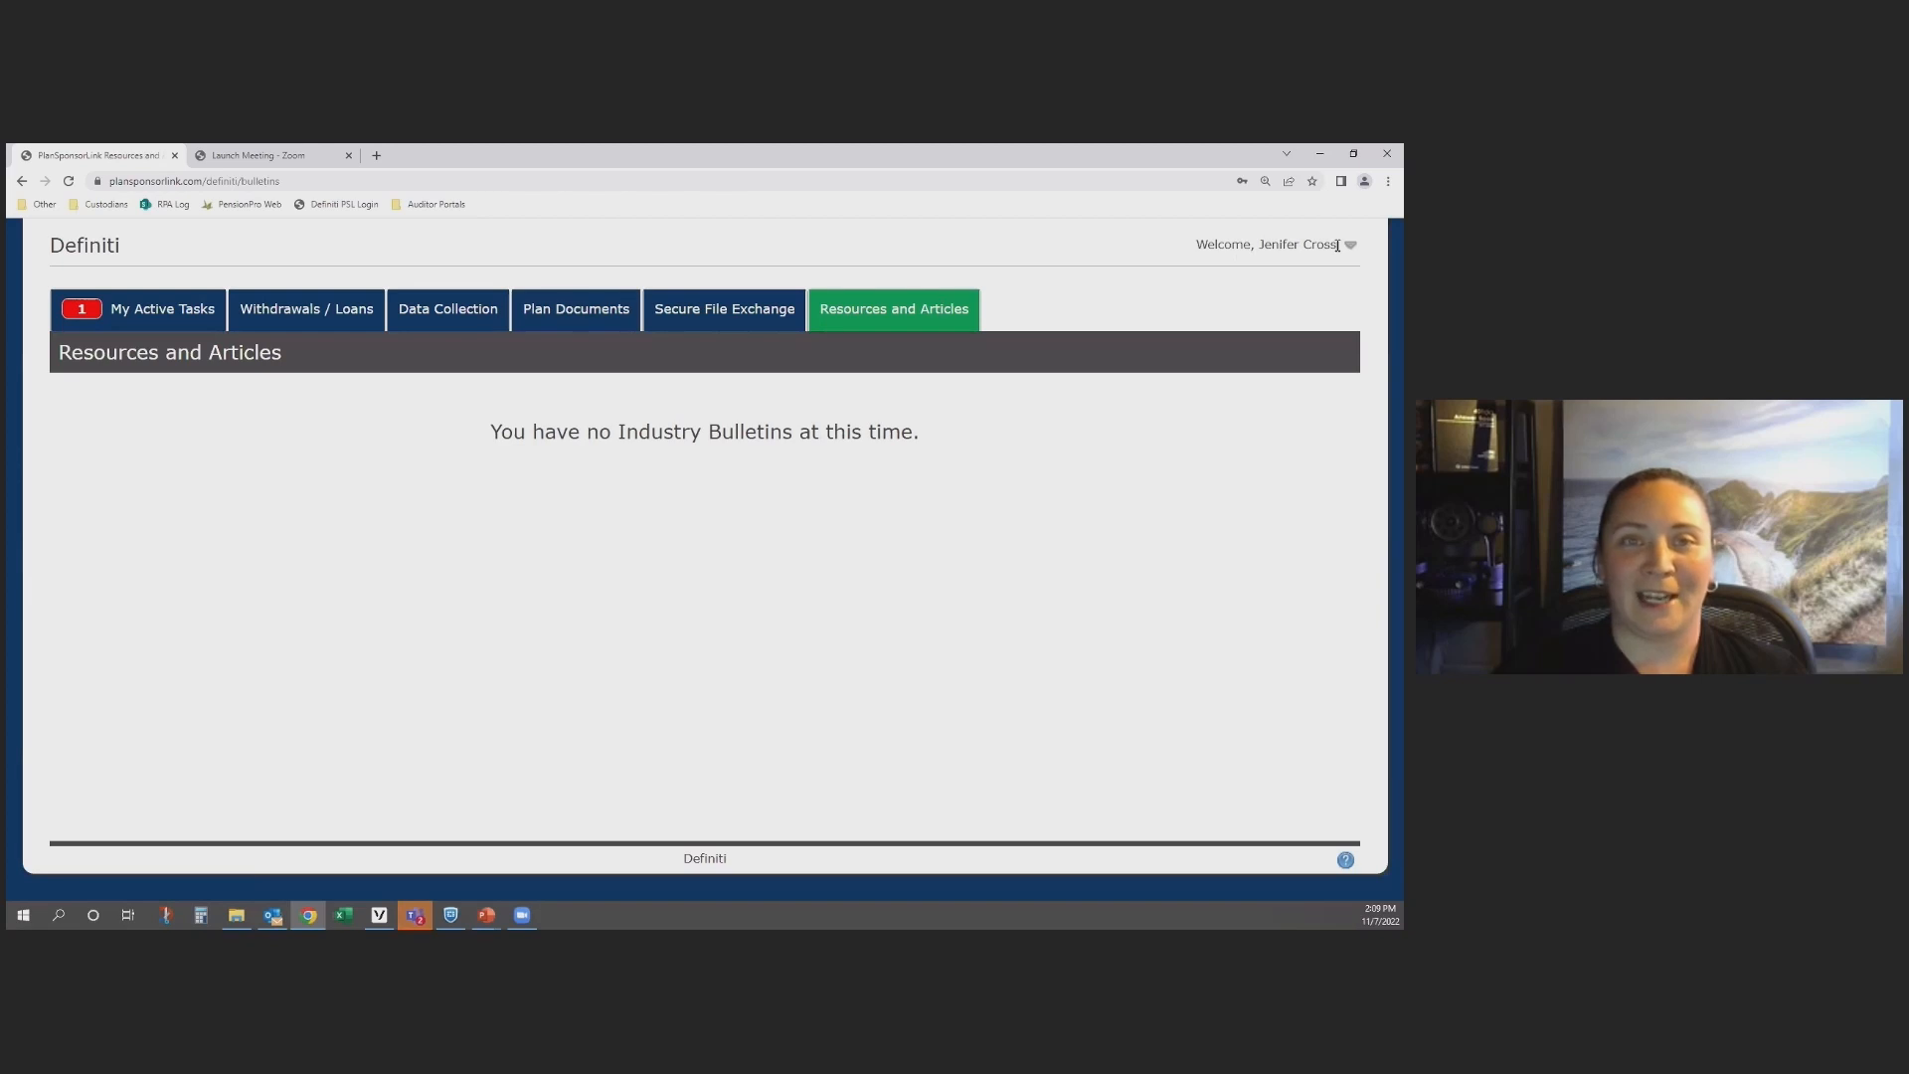
mouse_move(1348, 255)
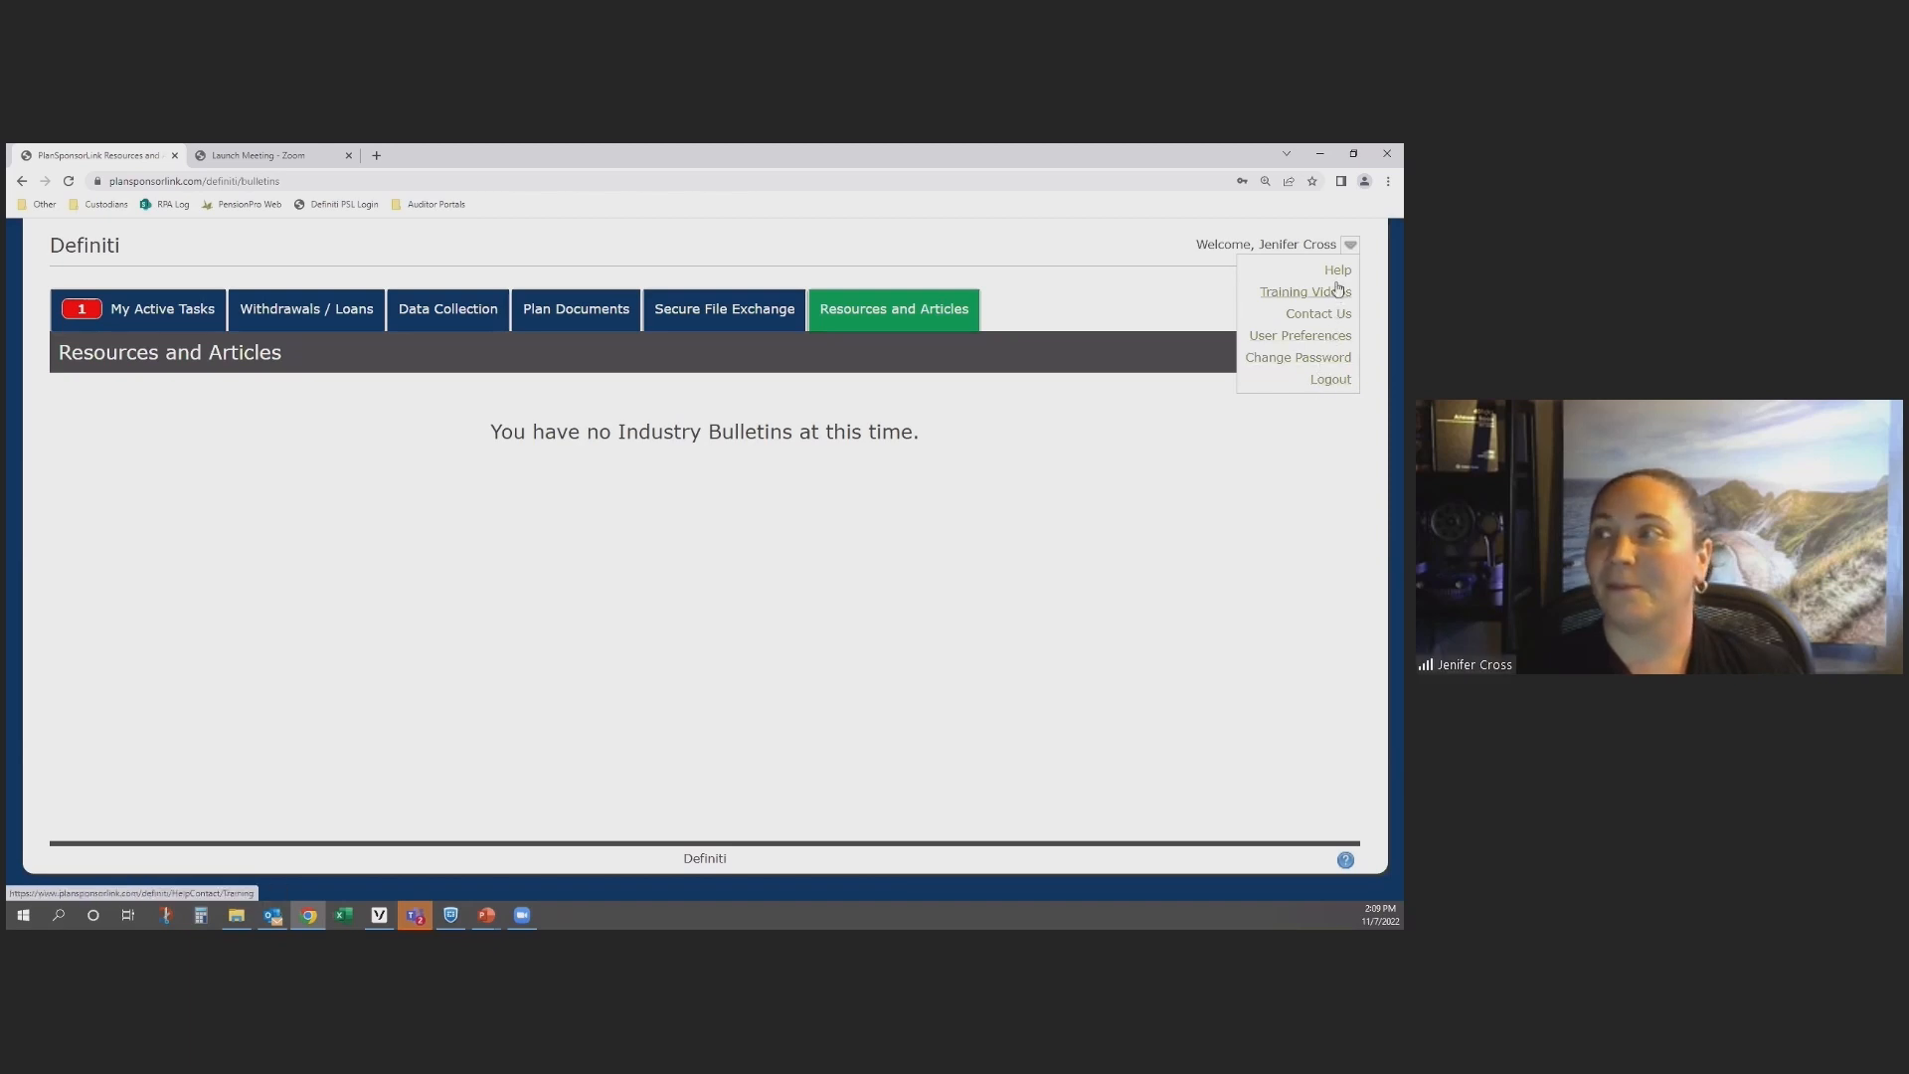
click(1317, 314)
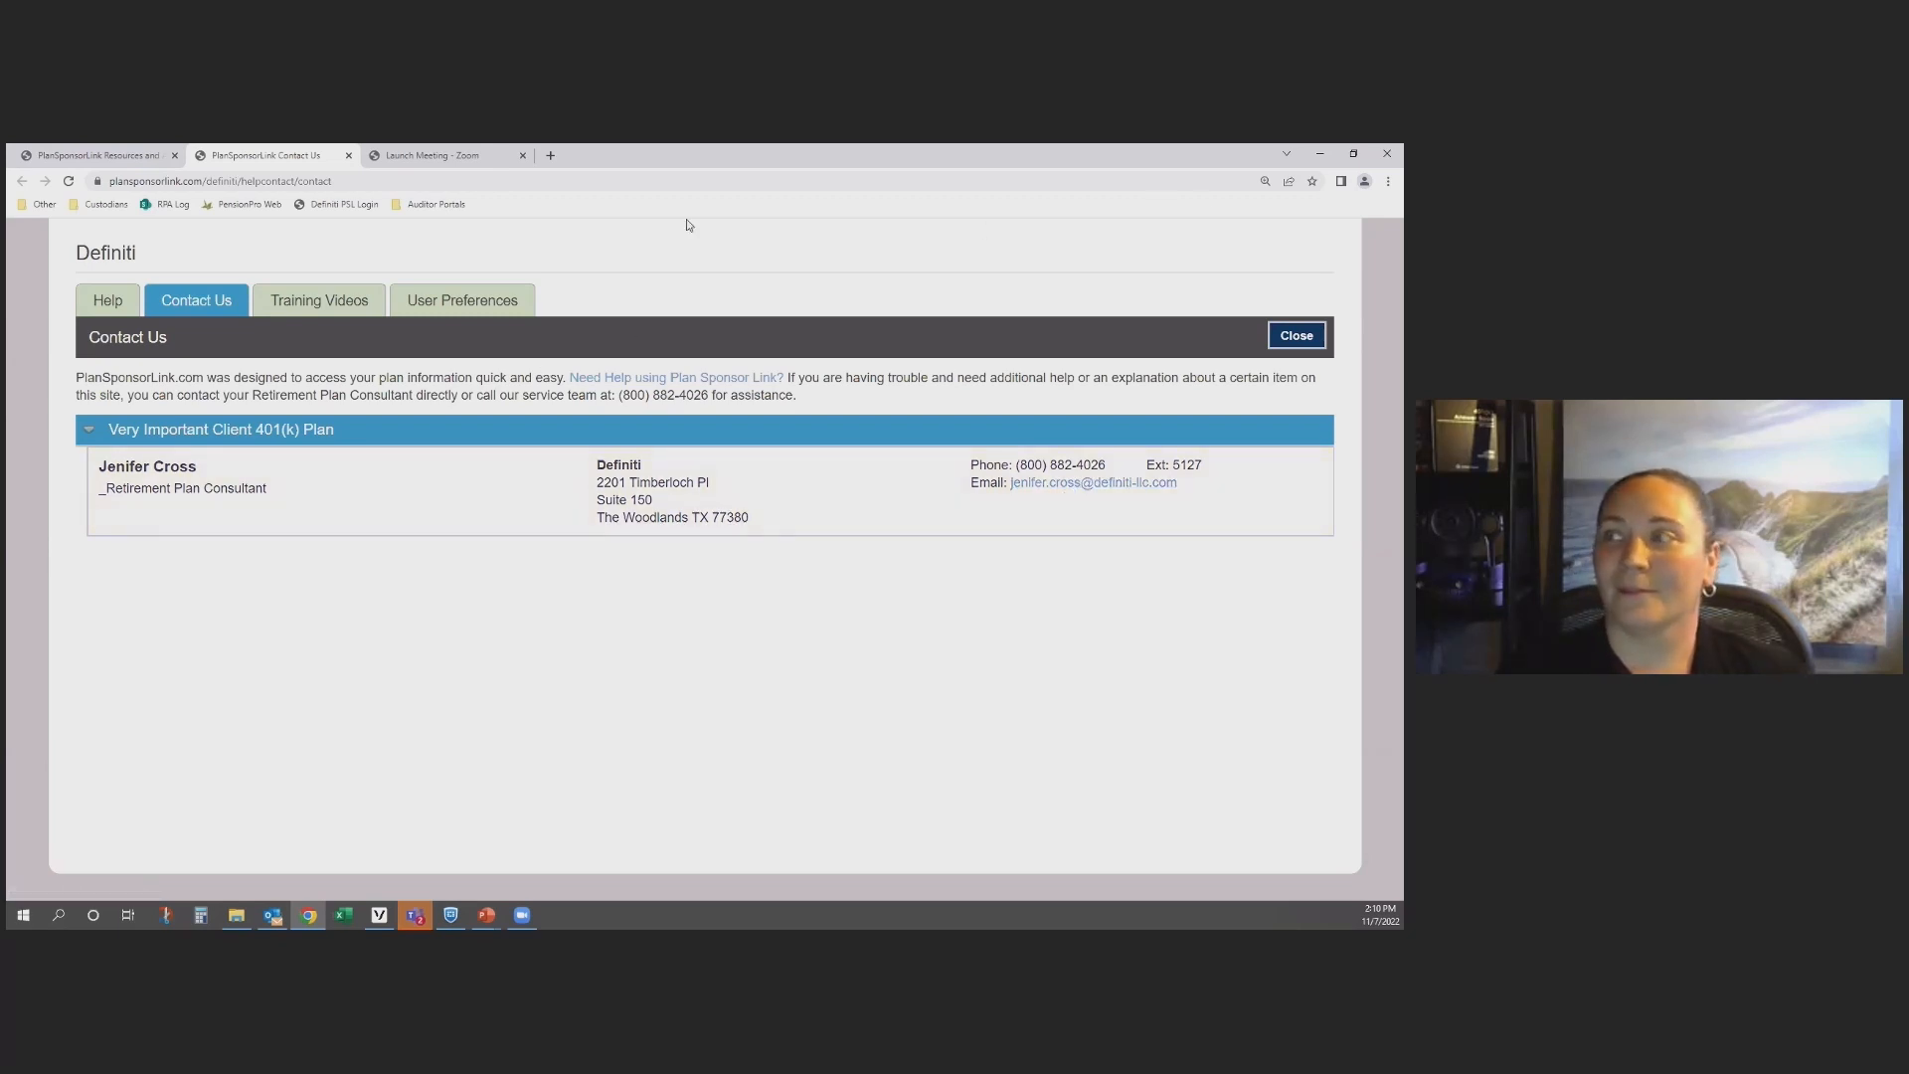
click(1281, 339)
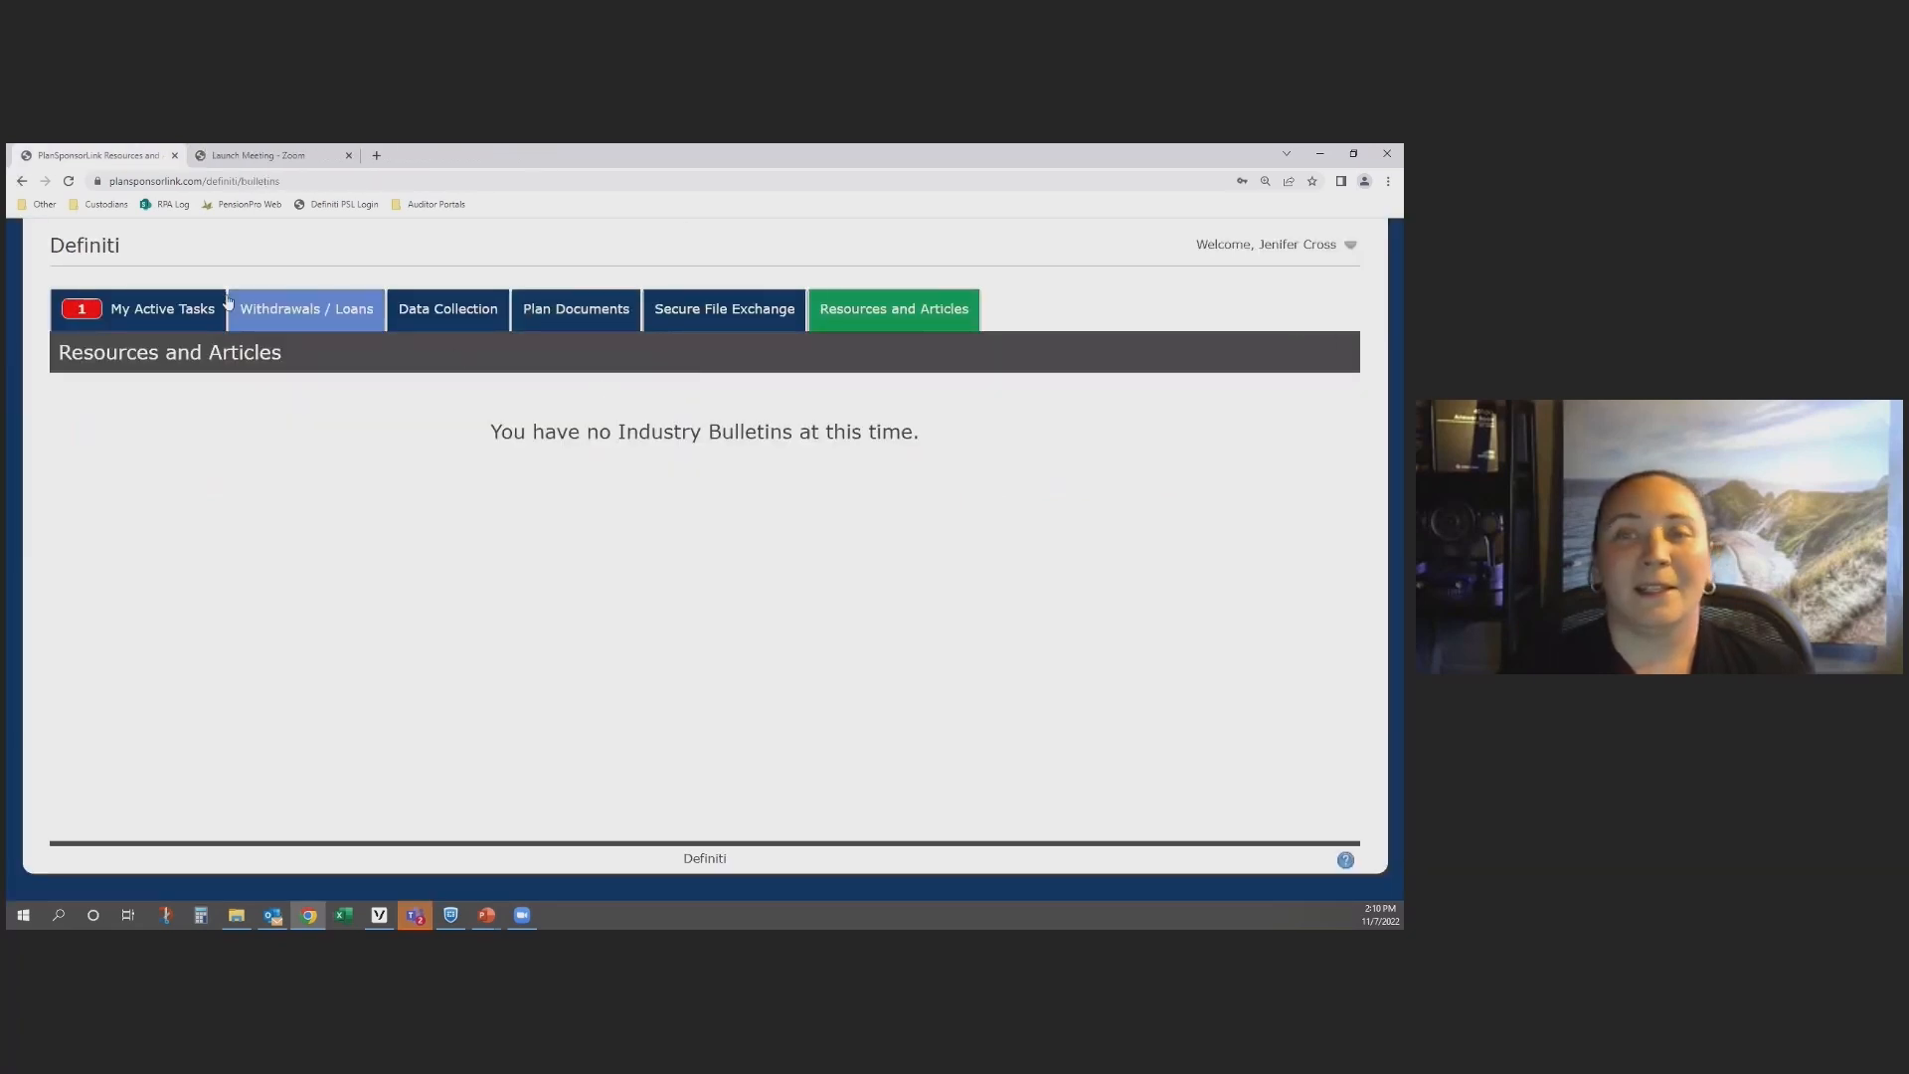
Step: Begin the Year End Data Collection 1/1/2022 to 12/31/2022 task from the active tasks
click(169, 316)
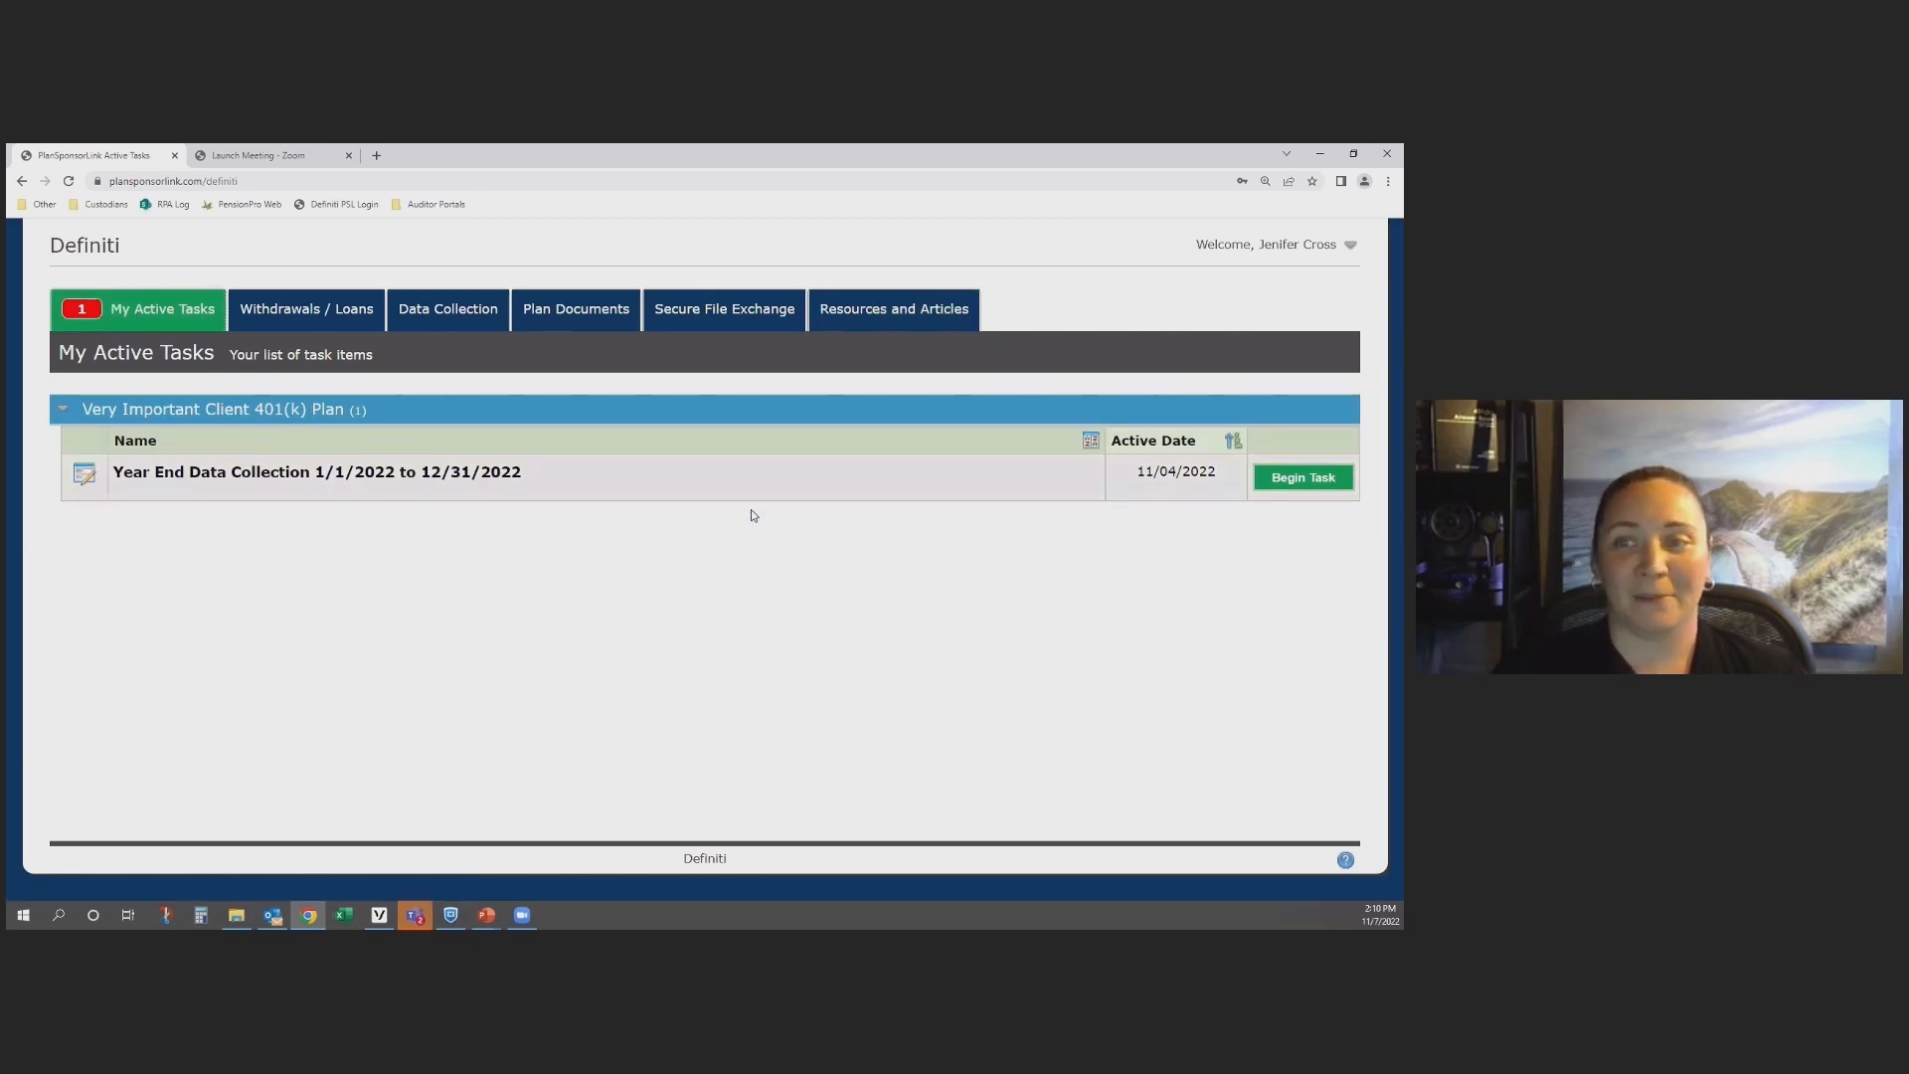
click(1302, 479)
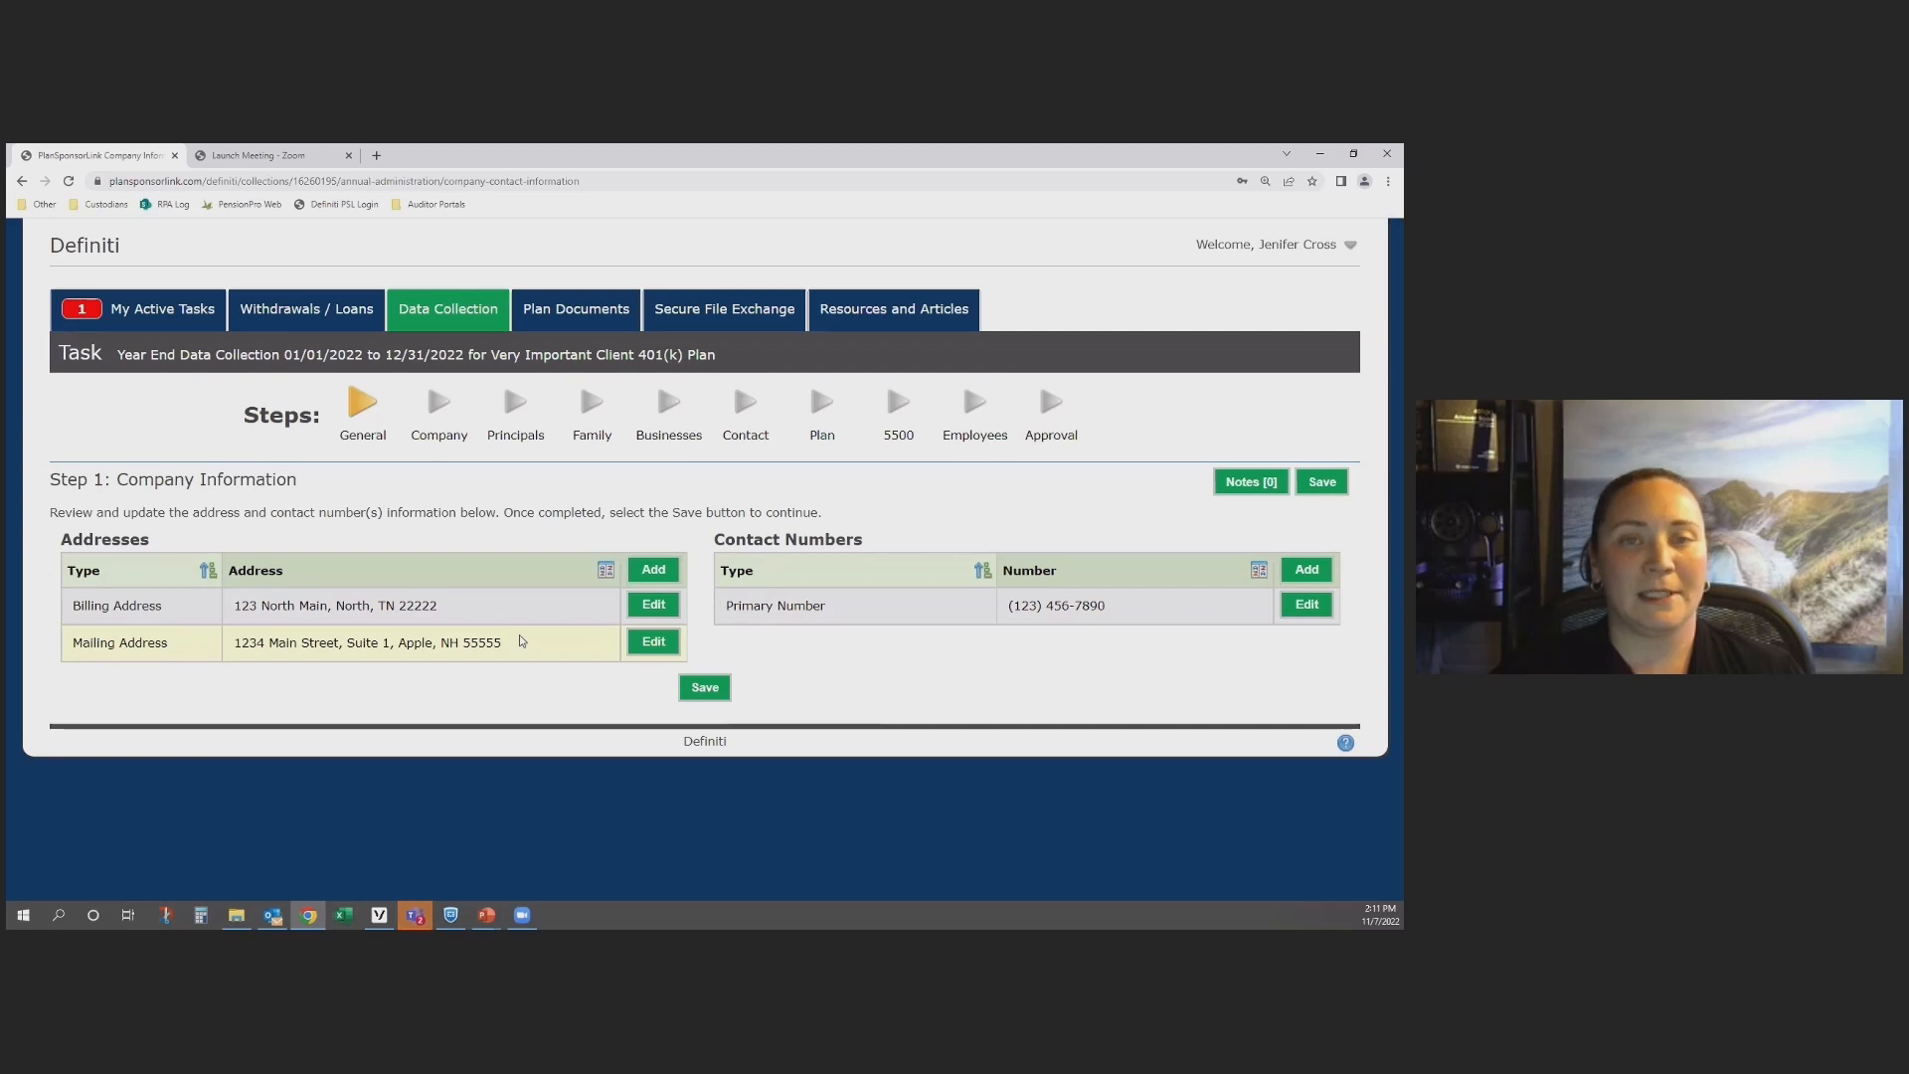
Step: Review the billing address without editing it and save the Company Information step, declining the browser's offer to store the address
click(657, 611)
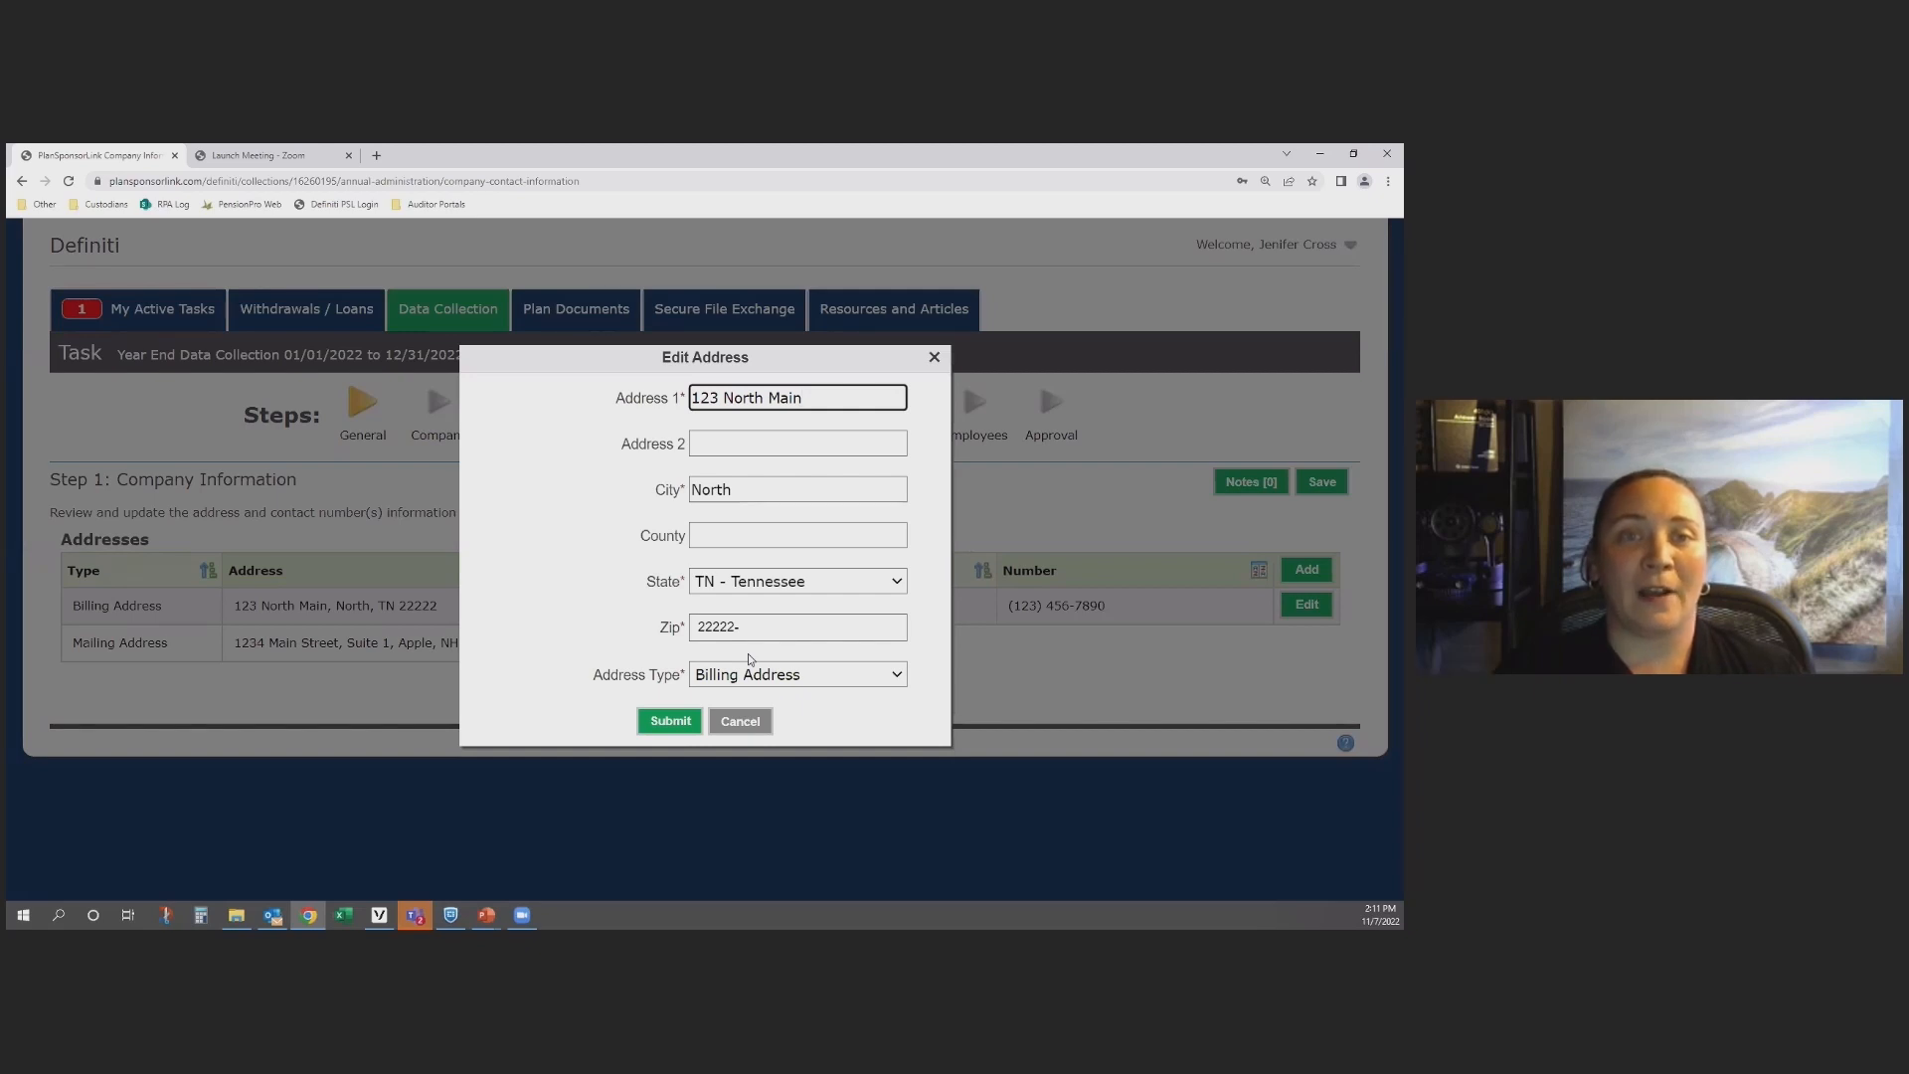
click(733, 721)
click(711, 688)
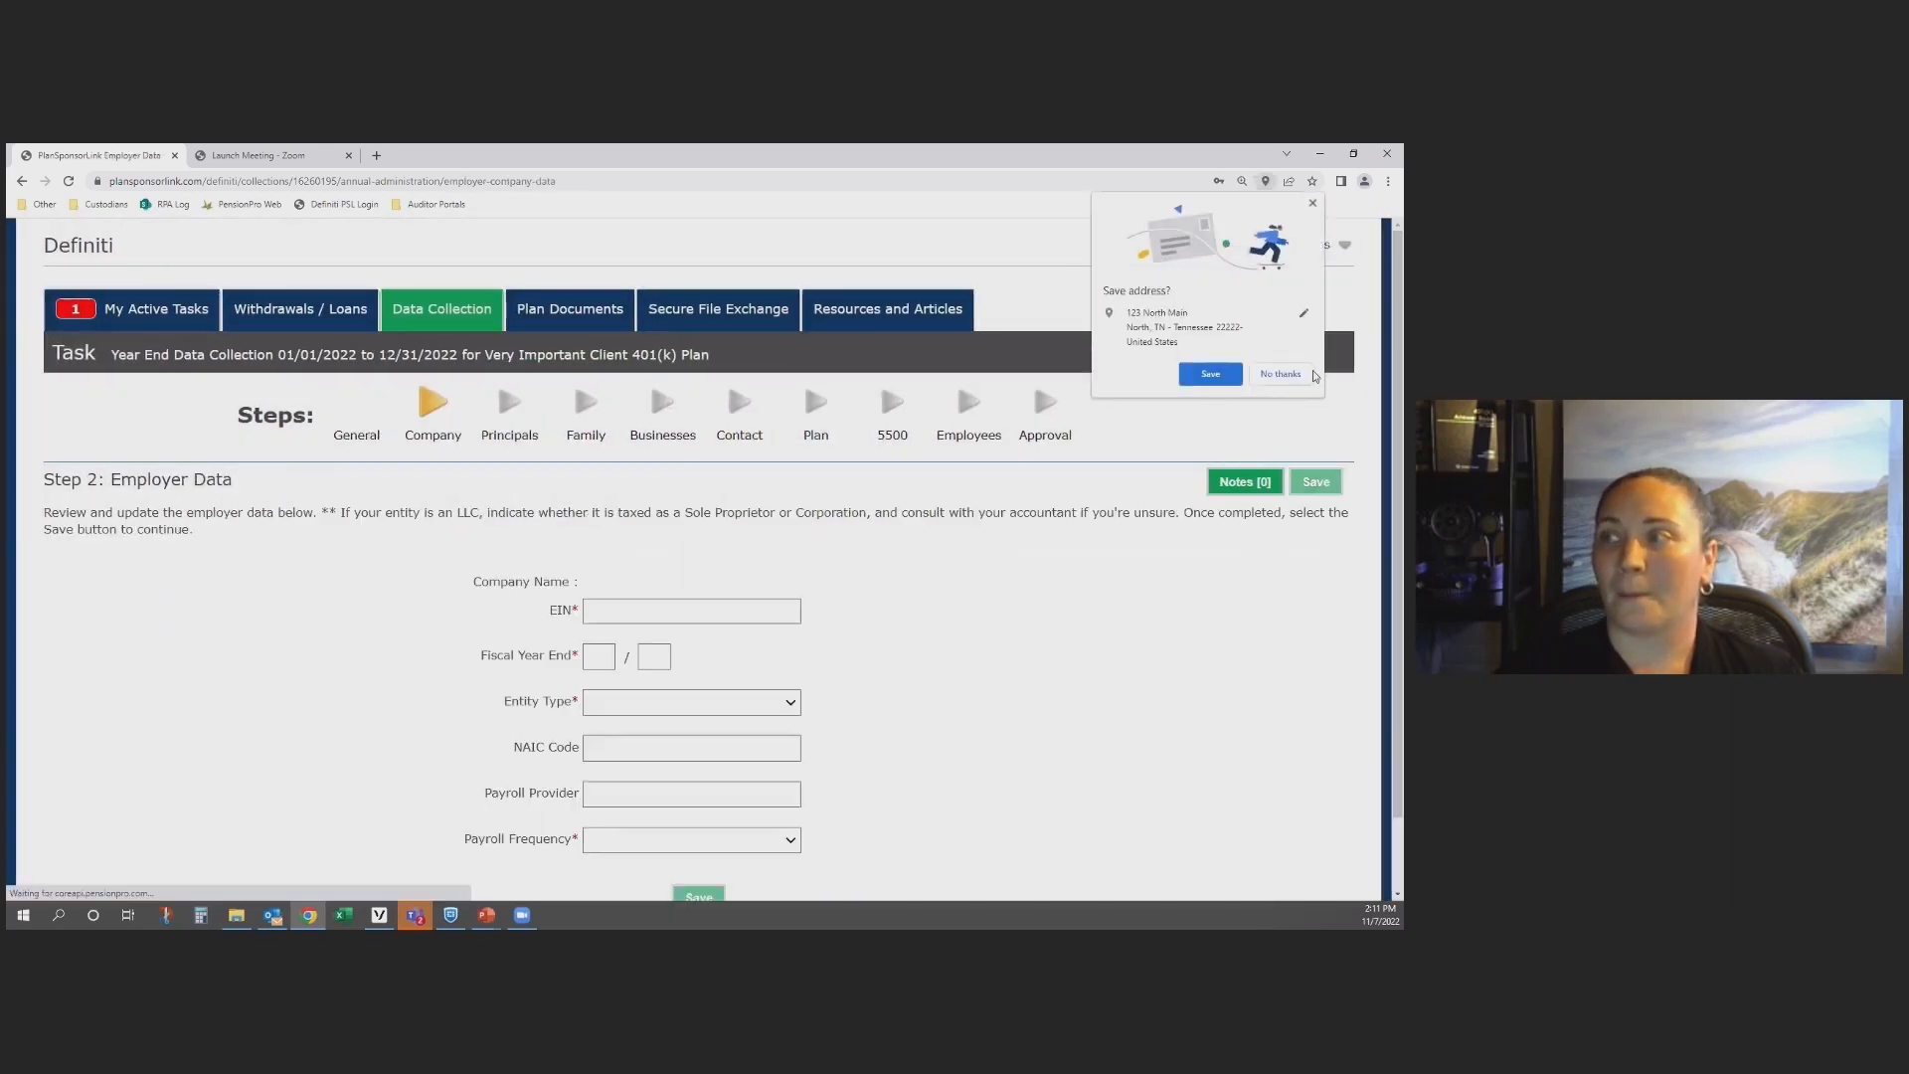
click(1281, 374)
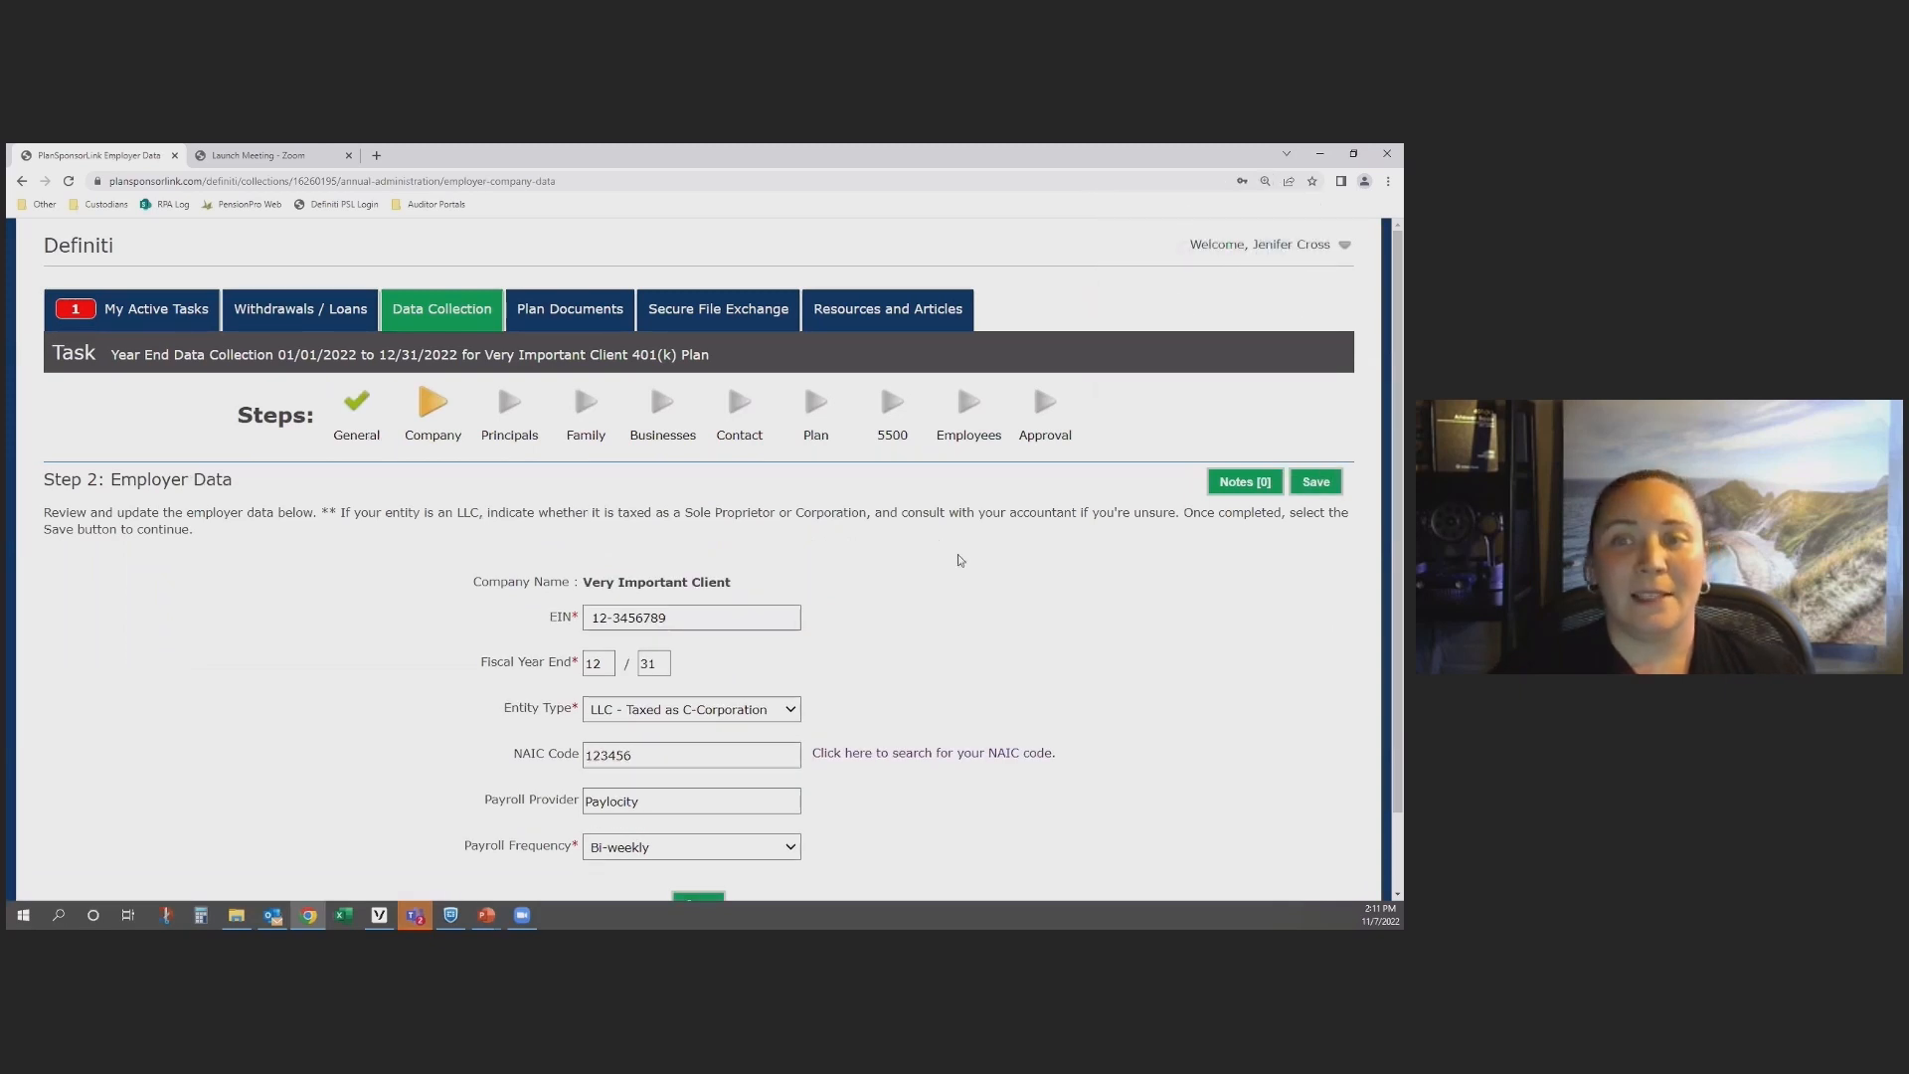
Step: Review the employer data and look through the entity type choices without changing the selection
scroll(959, 545, down, 1)
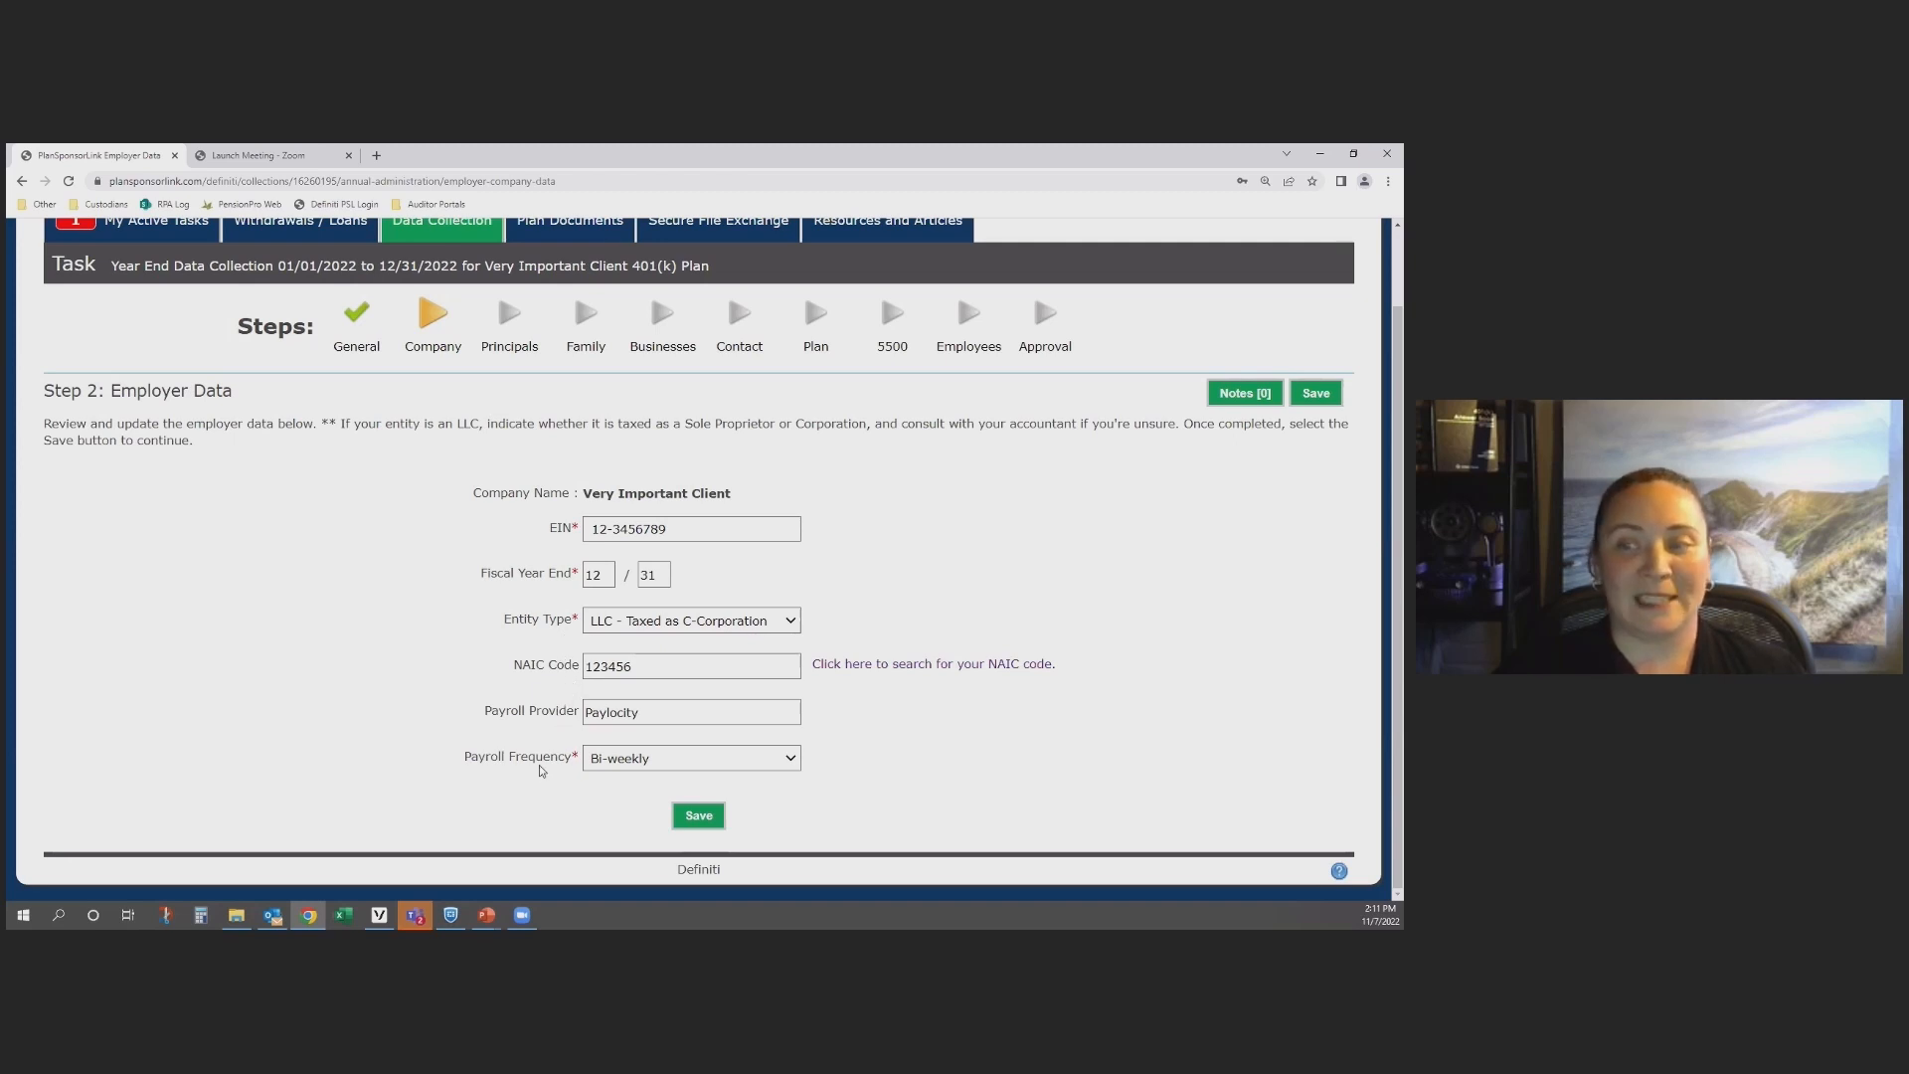
click(793, 628)
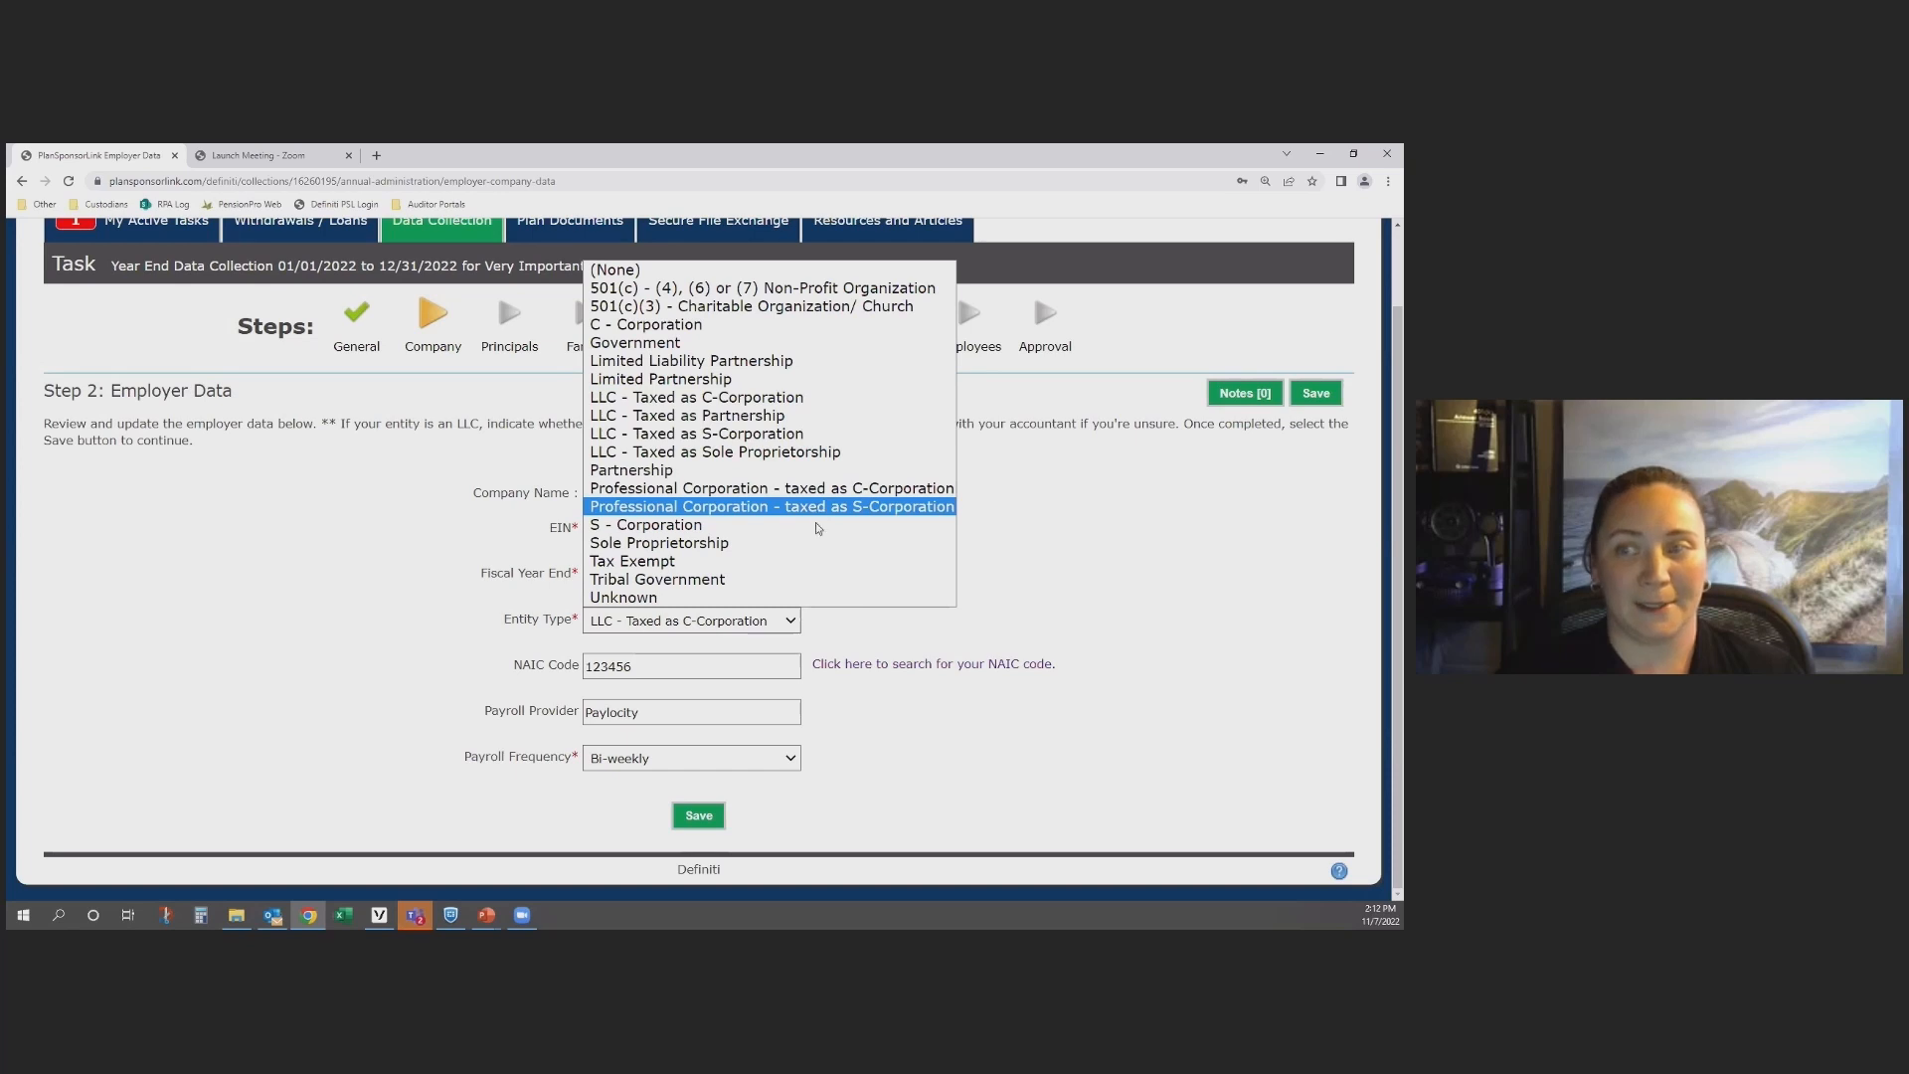
click(881, 639)
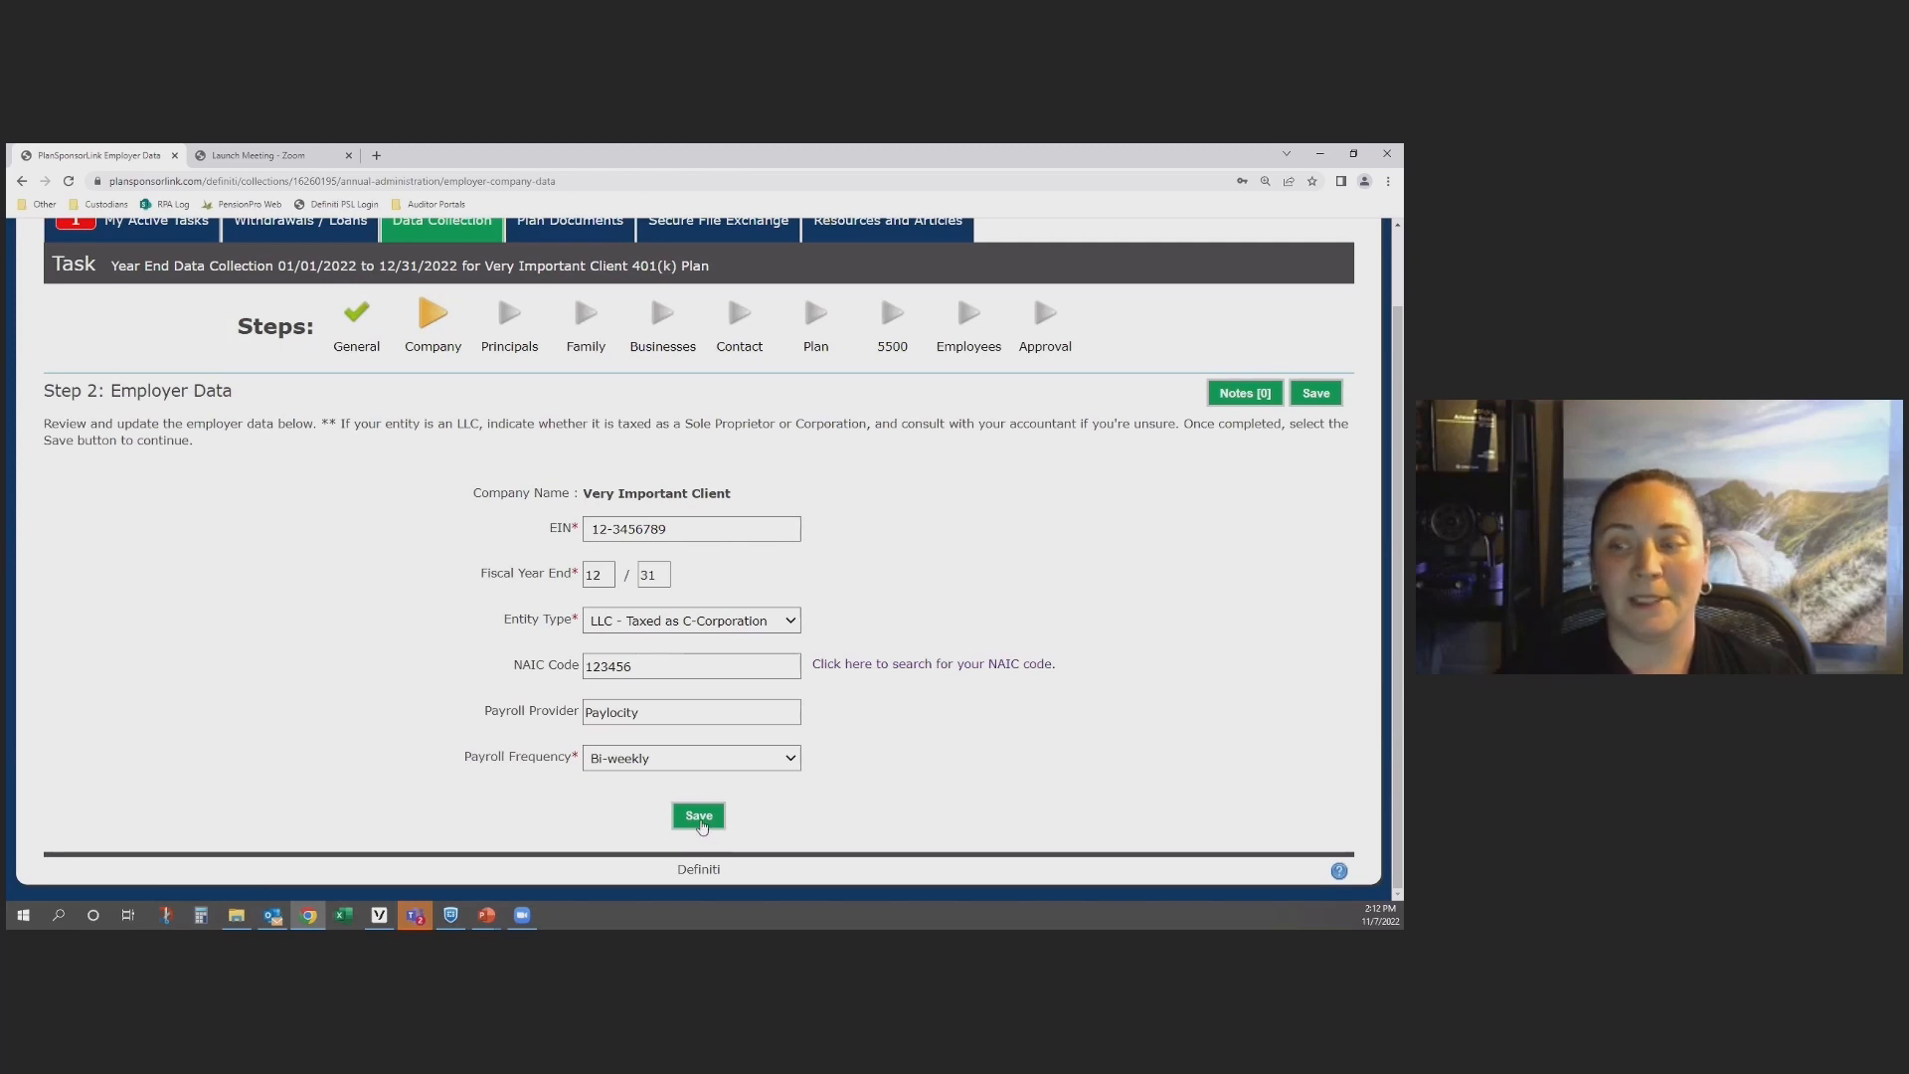
Step: Save the Employer Data step and start a new principal entry with the person's full name
click(701, 824)
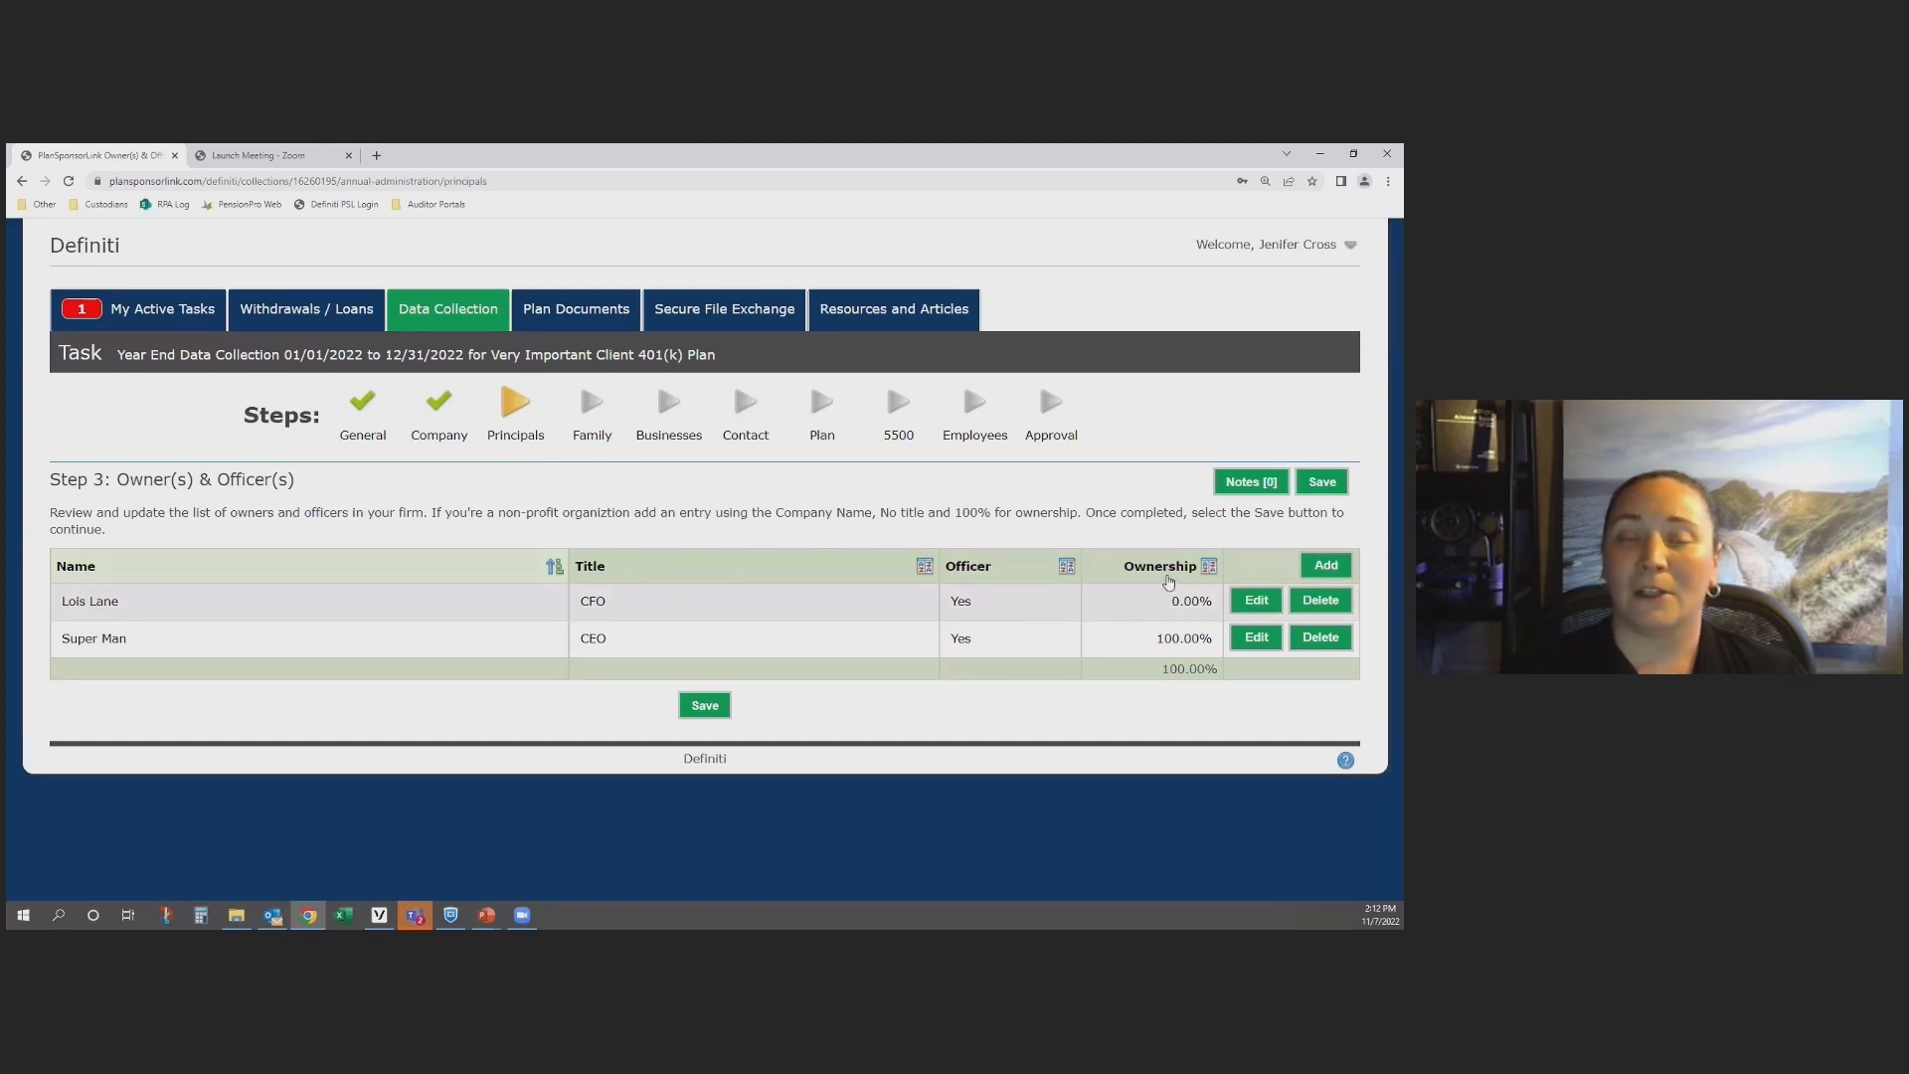
click(1337, 573)
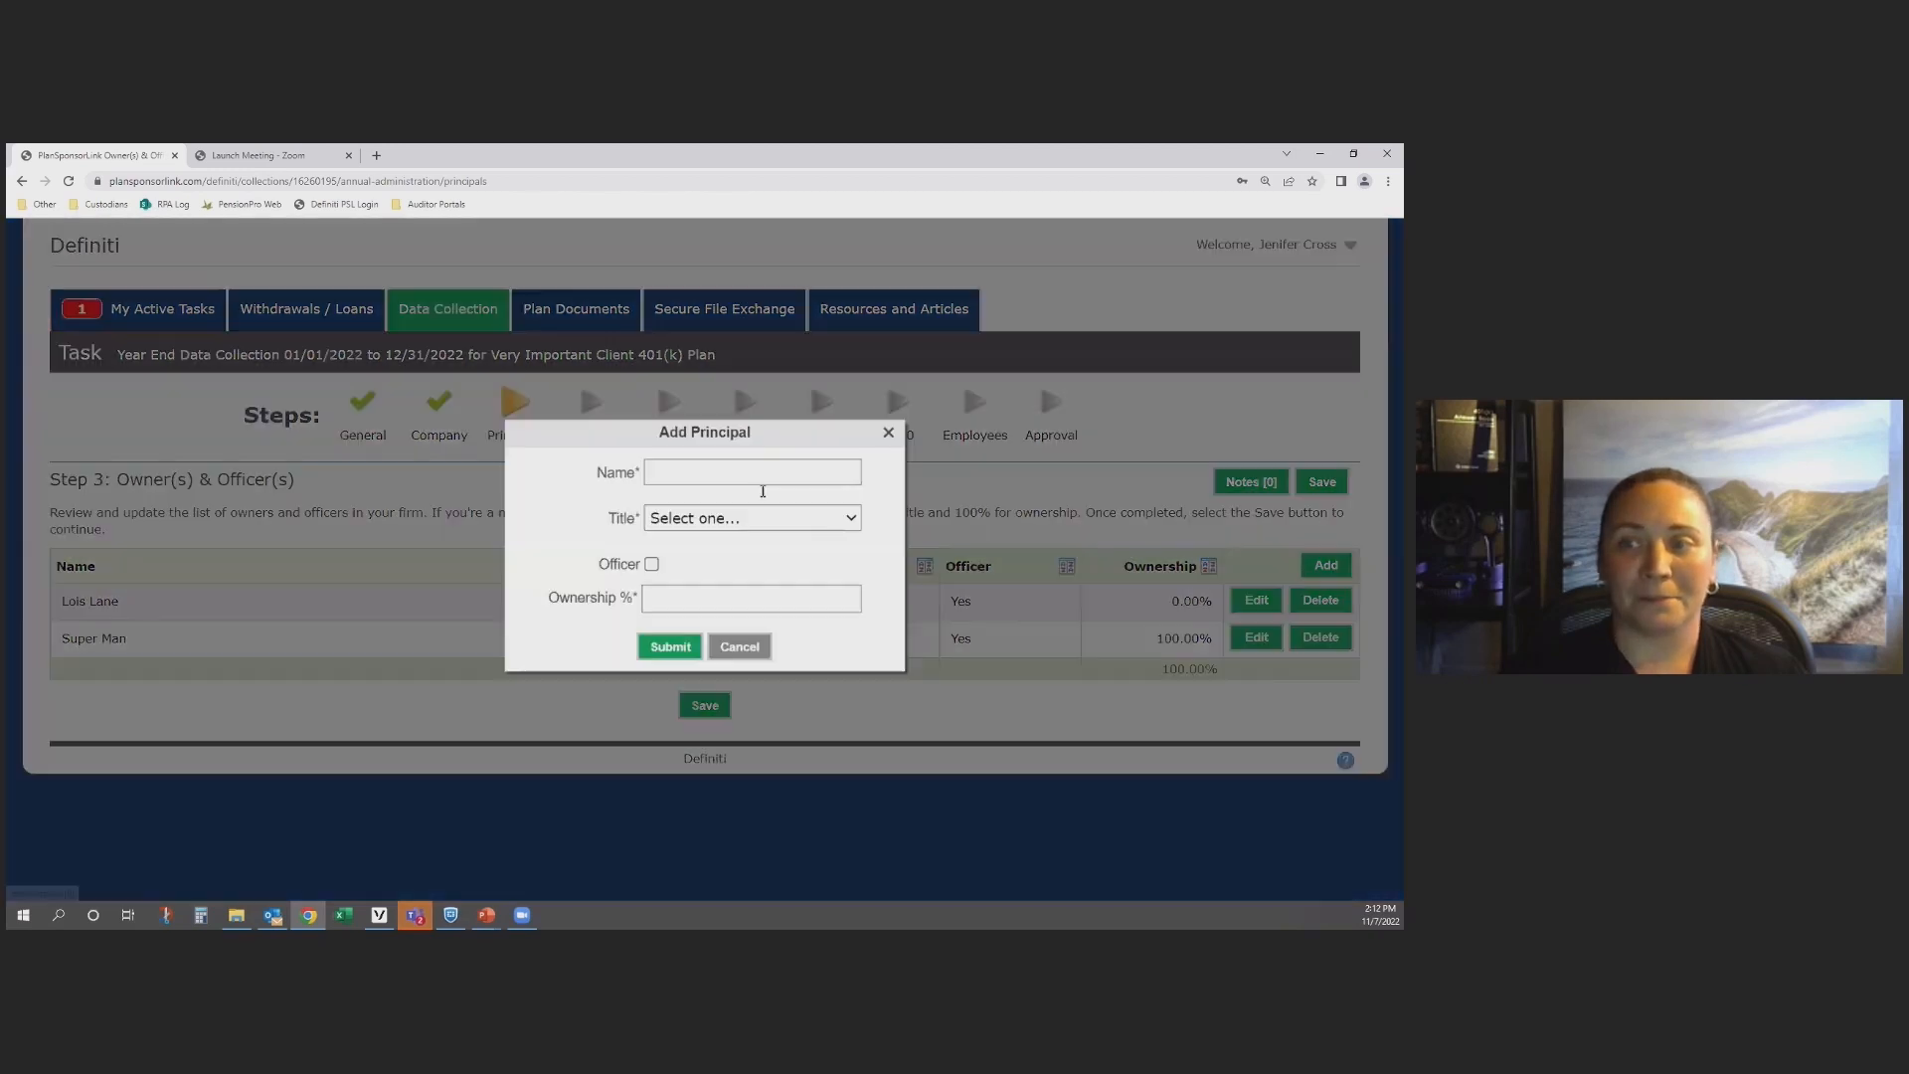
click(735, 474)
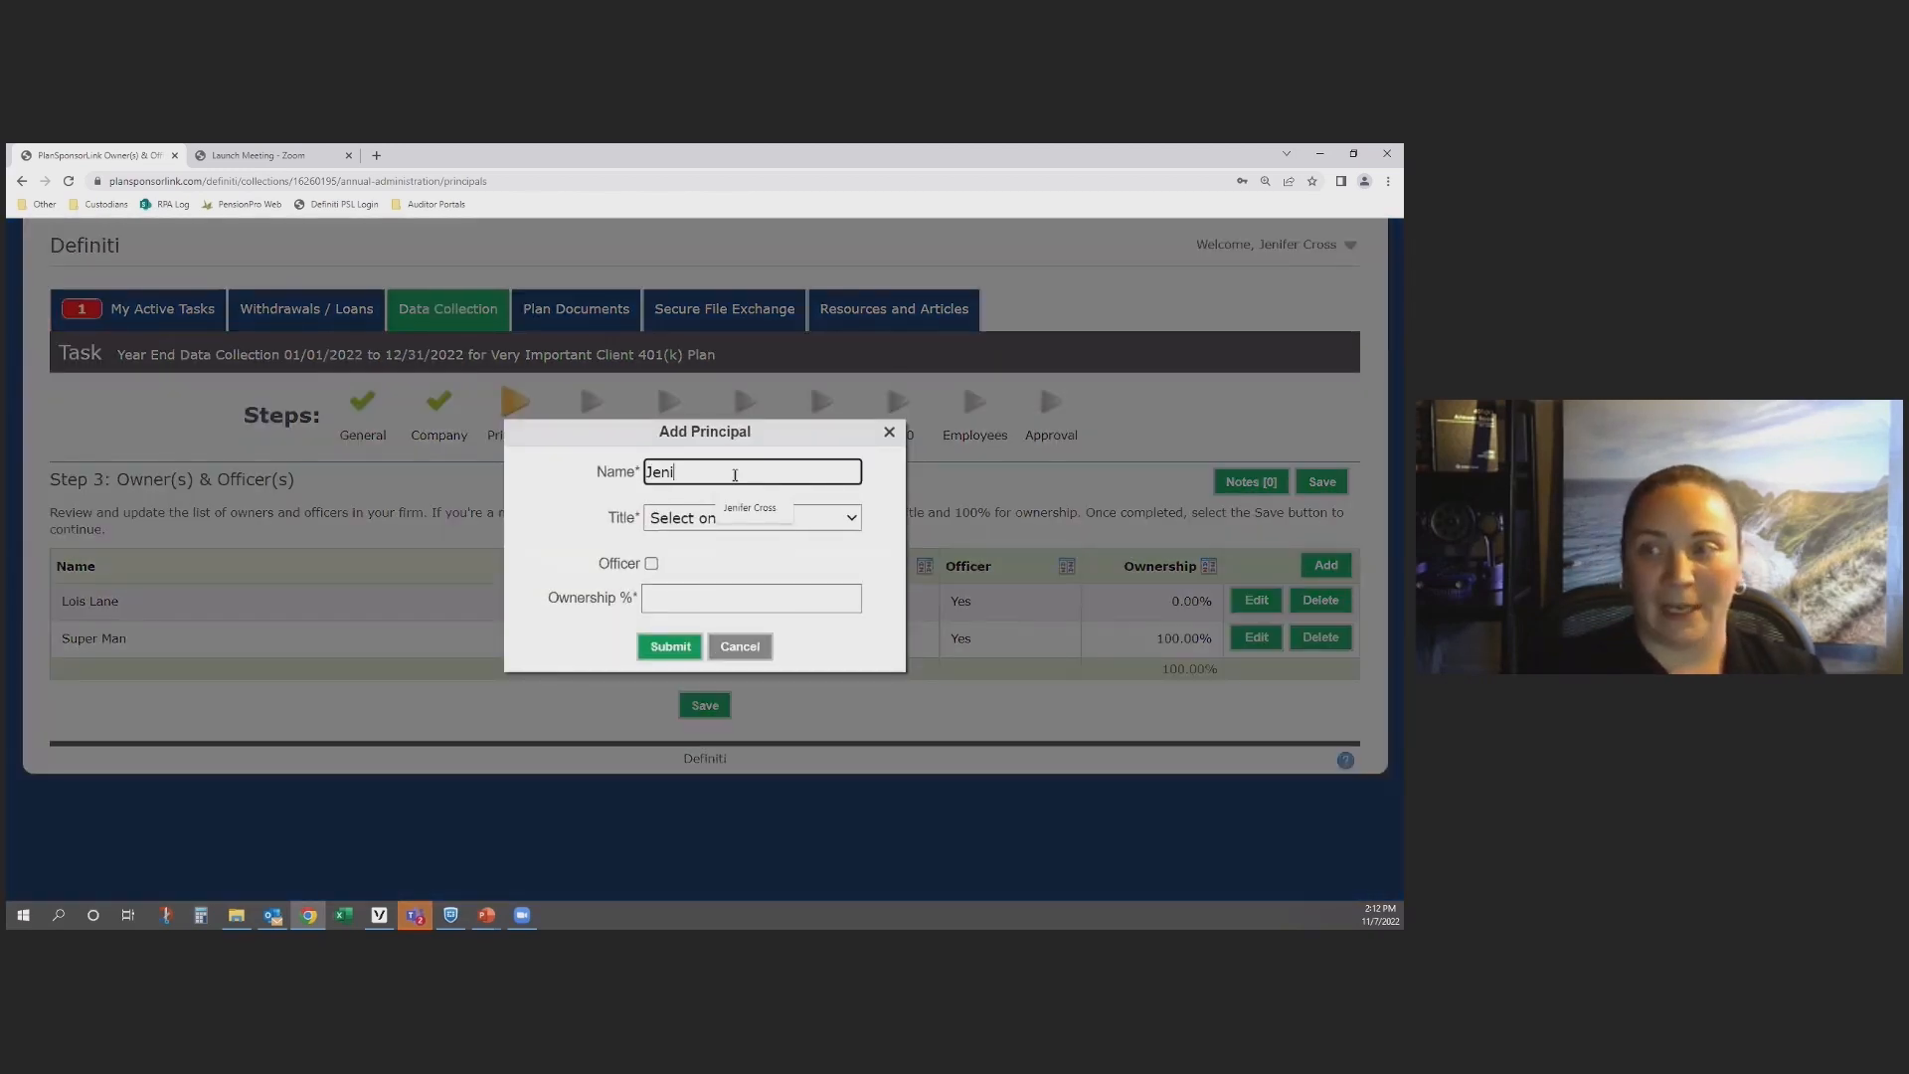
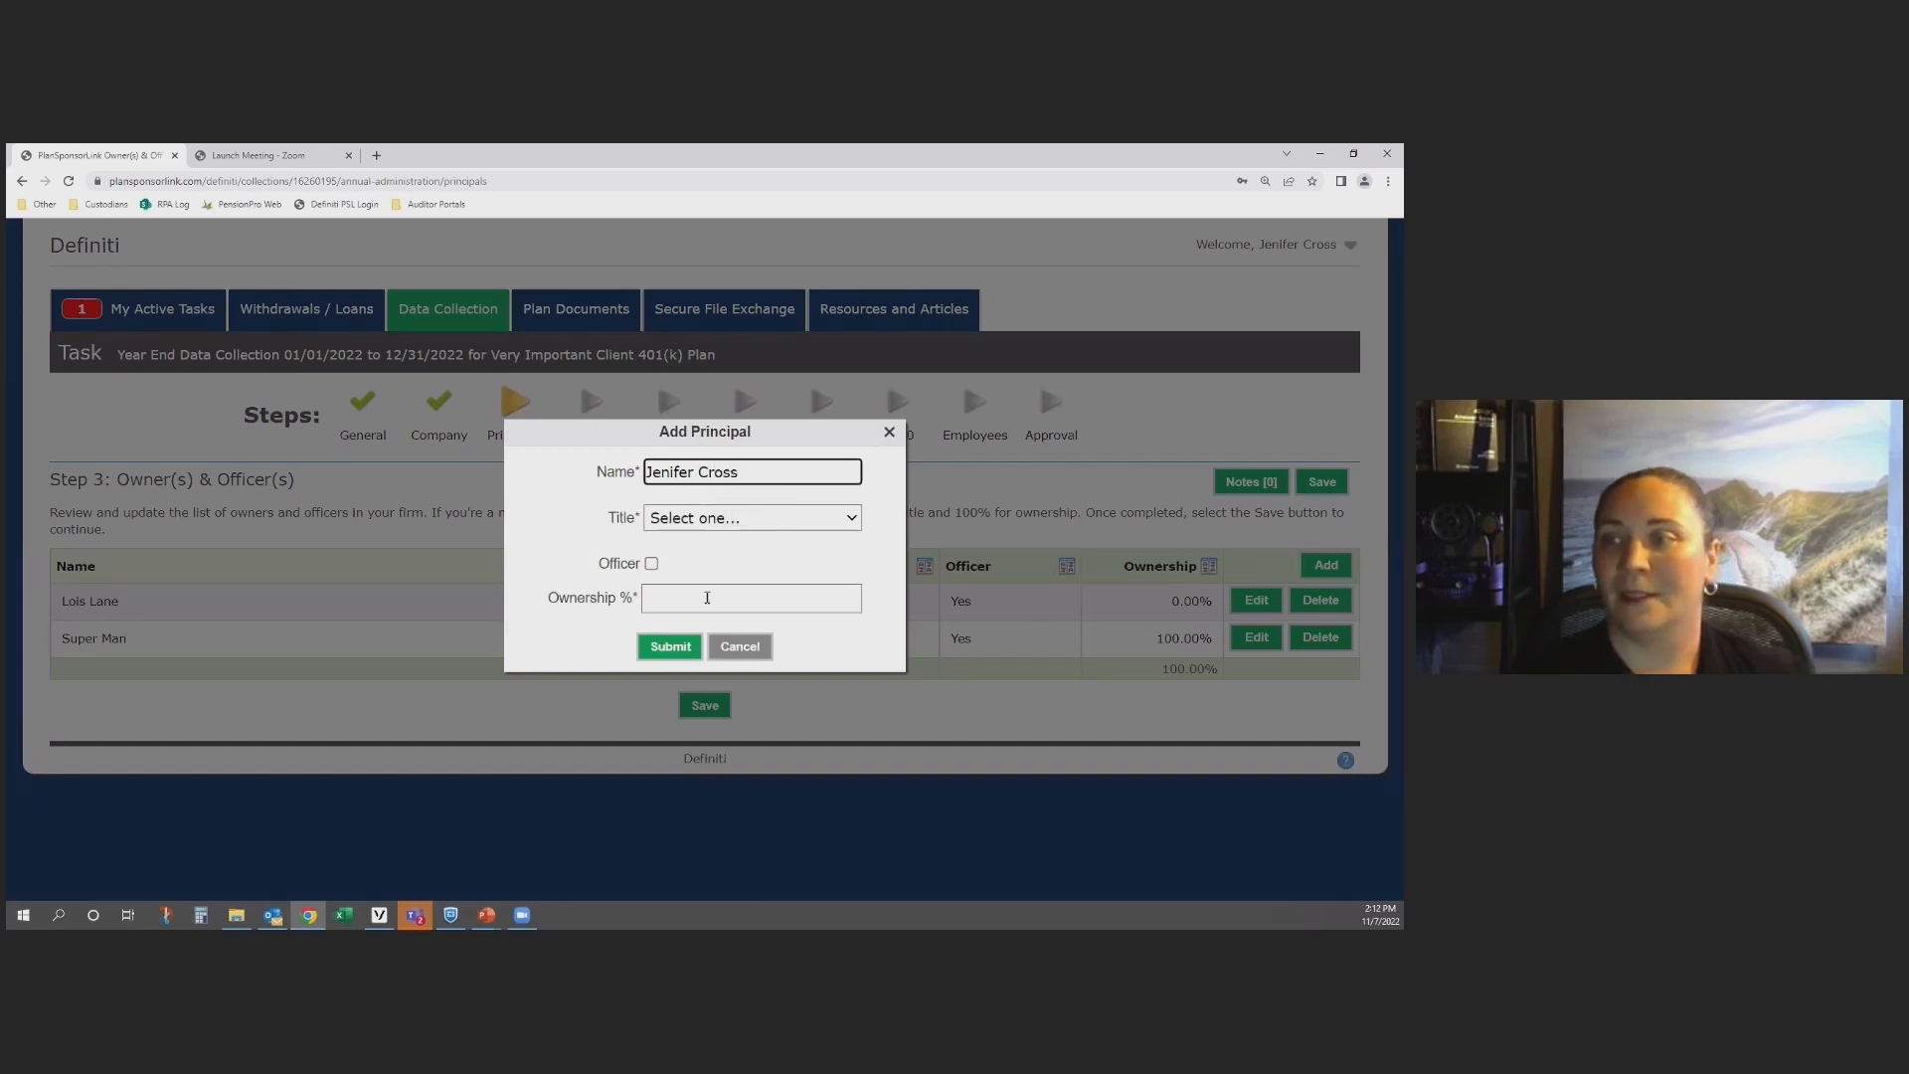
Step: Give the new principal the title Other, officer status and 0% ownership, submit the entry, and save the Owner(s) & Officer(s) step
click(712, 521)
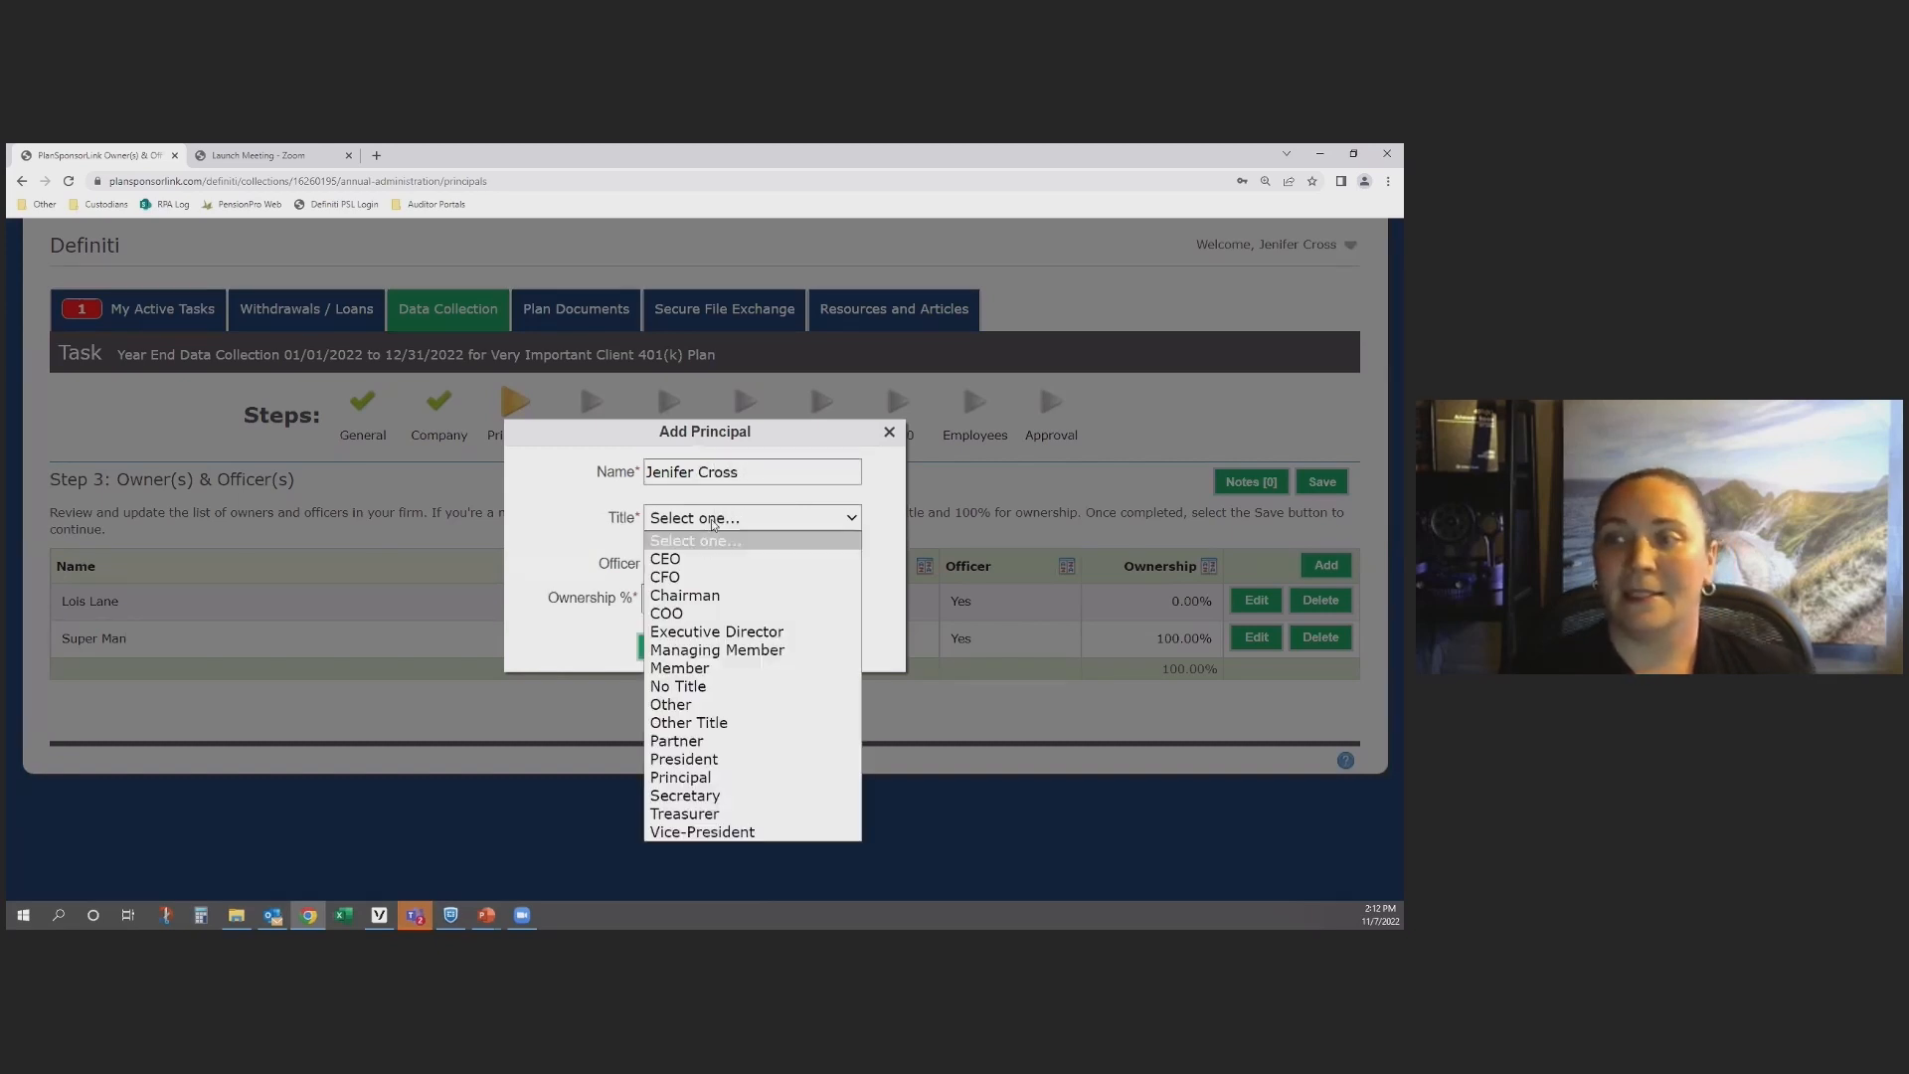
click(732, 708)
click(651, 564)
click(664, 601)
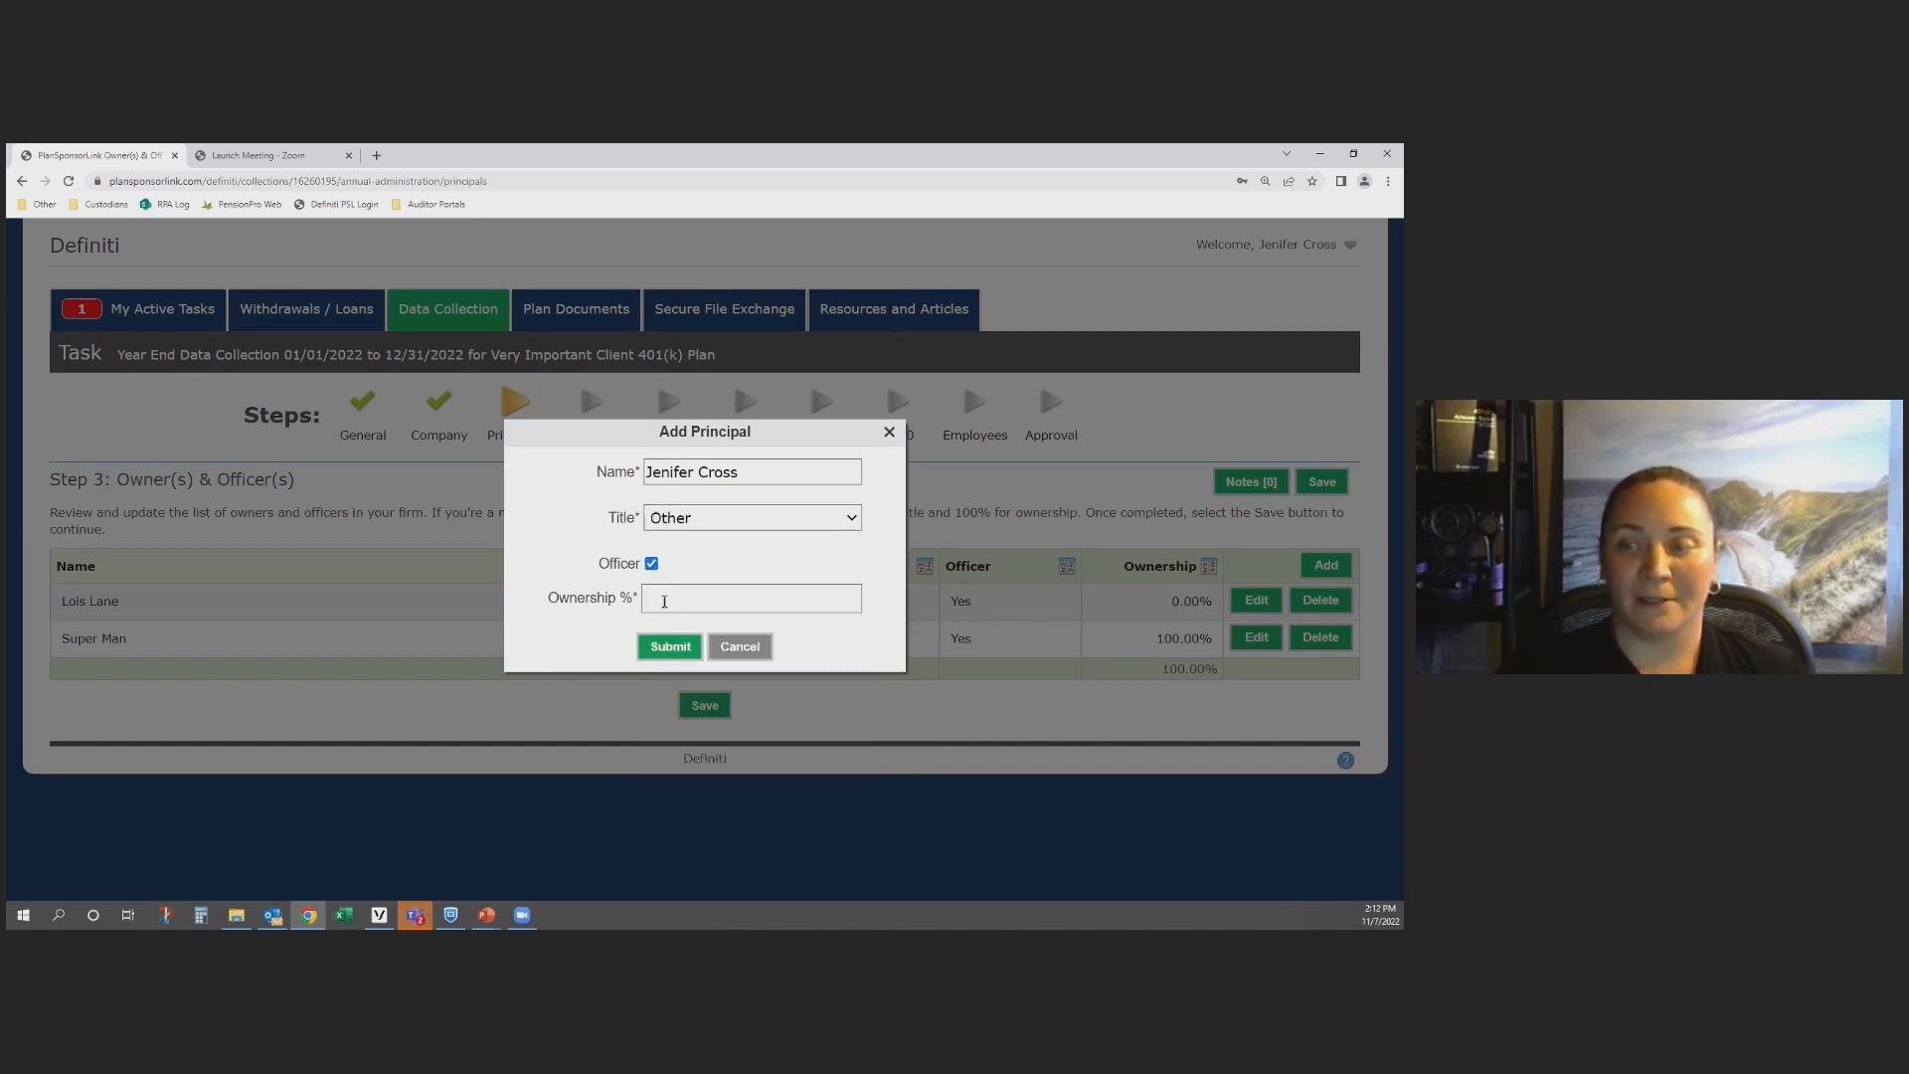
text(0)
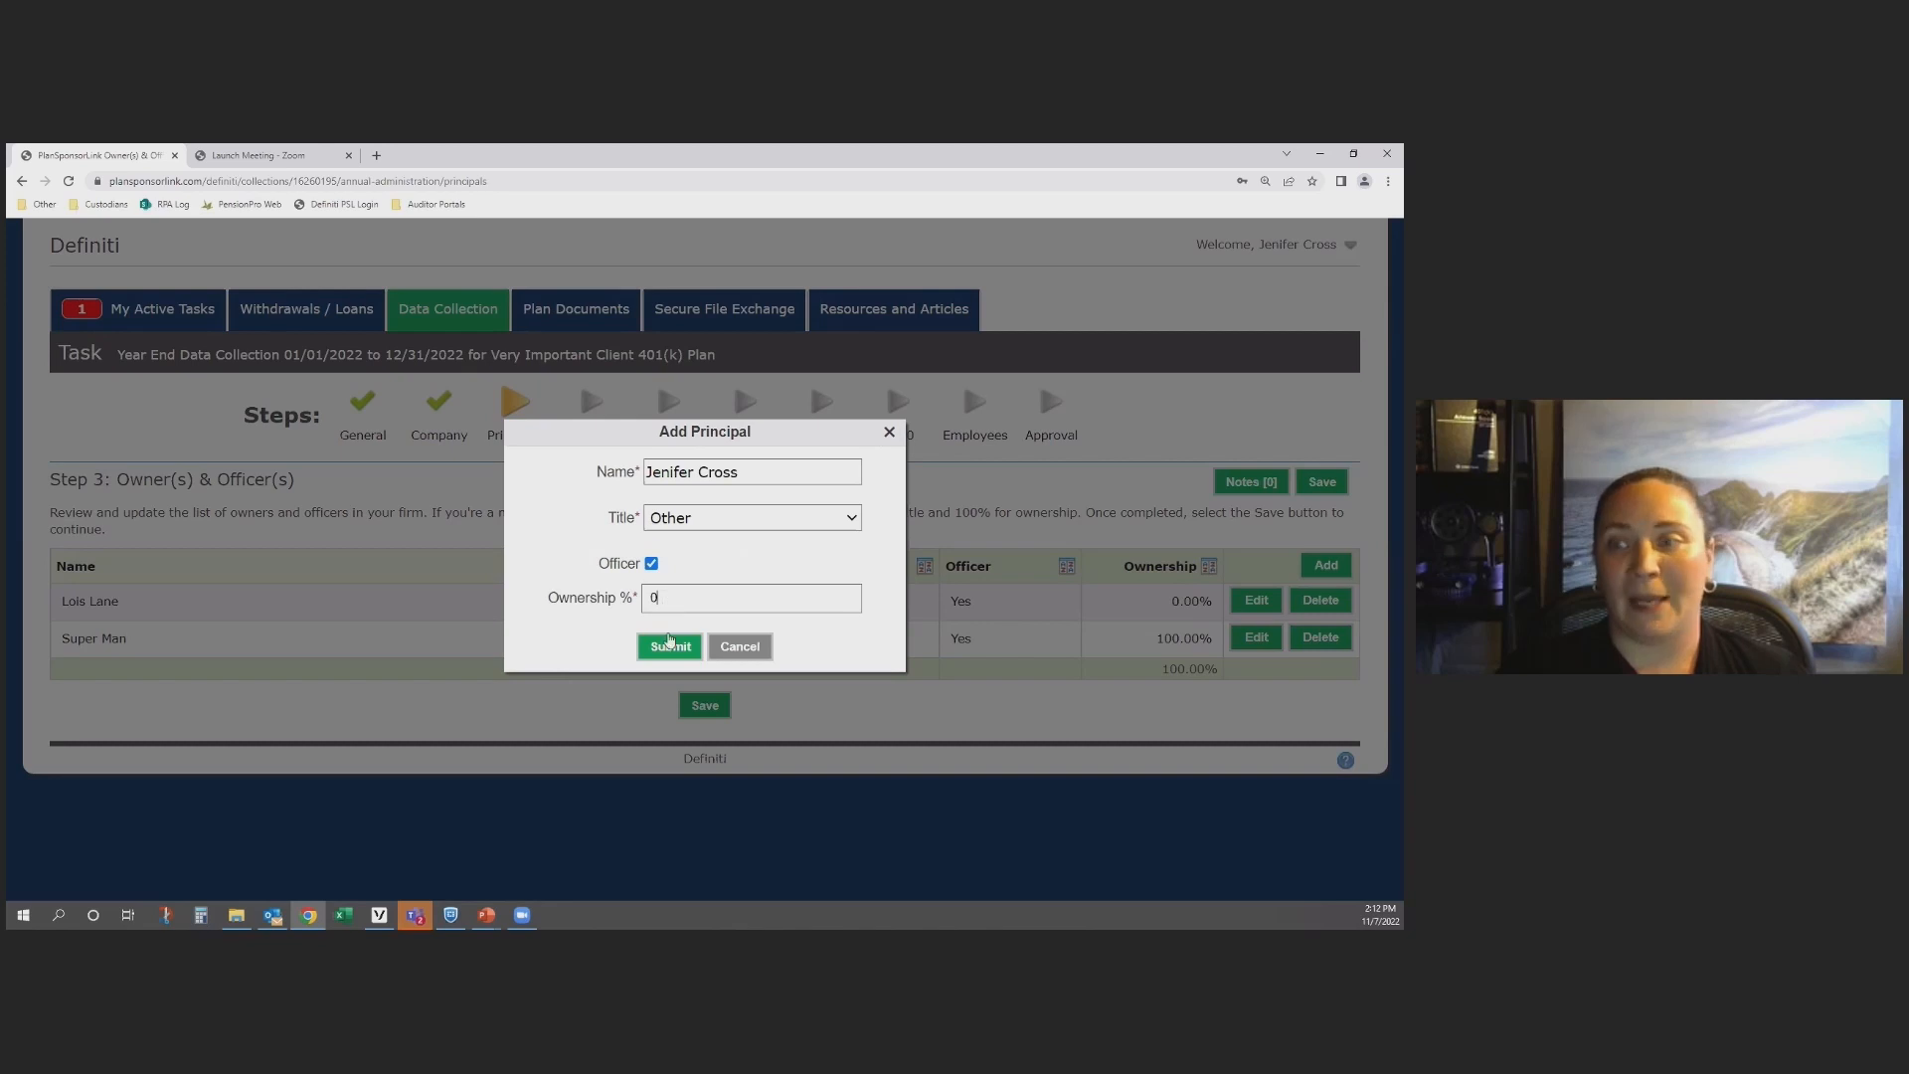
click(665, 648)
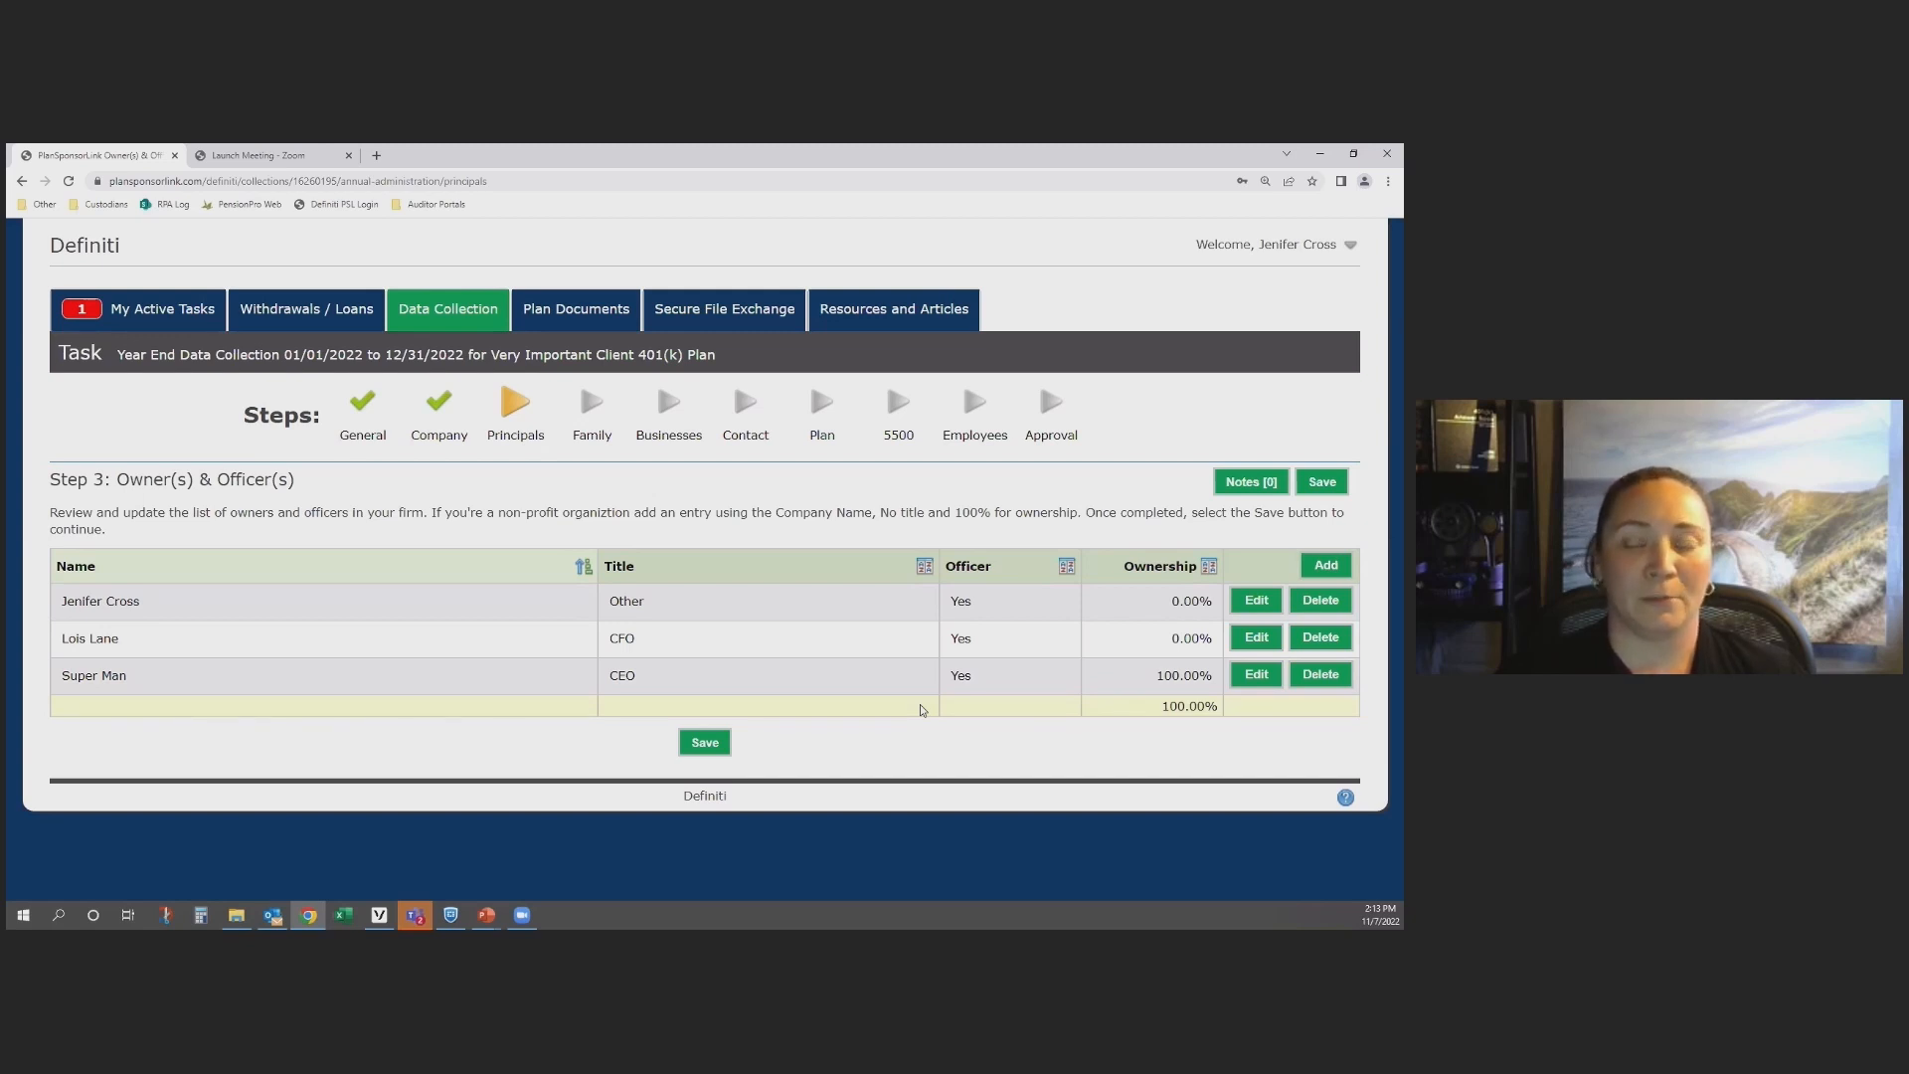
click(712, 752)
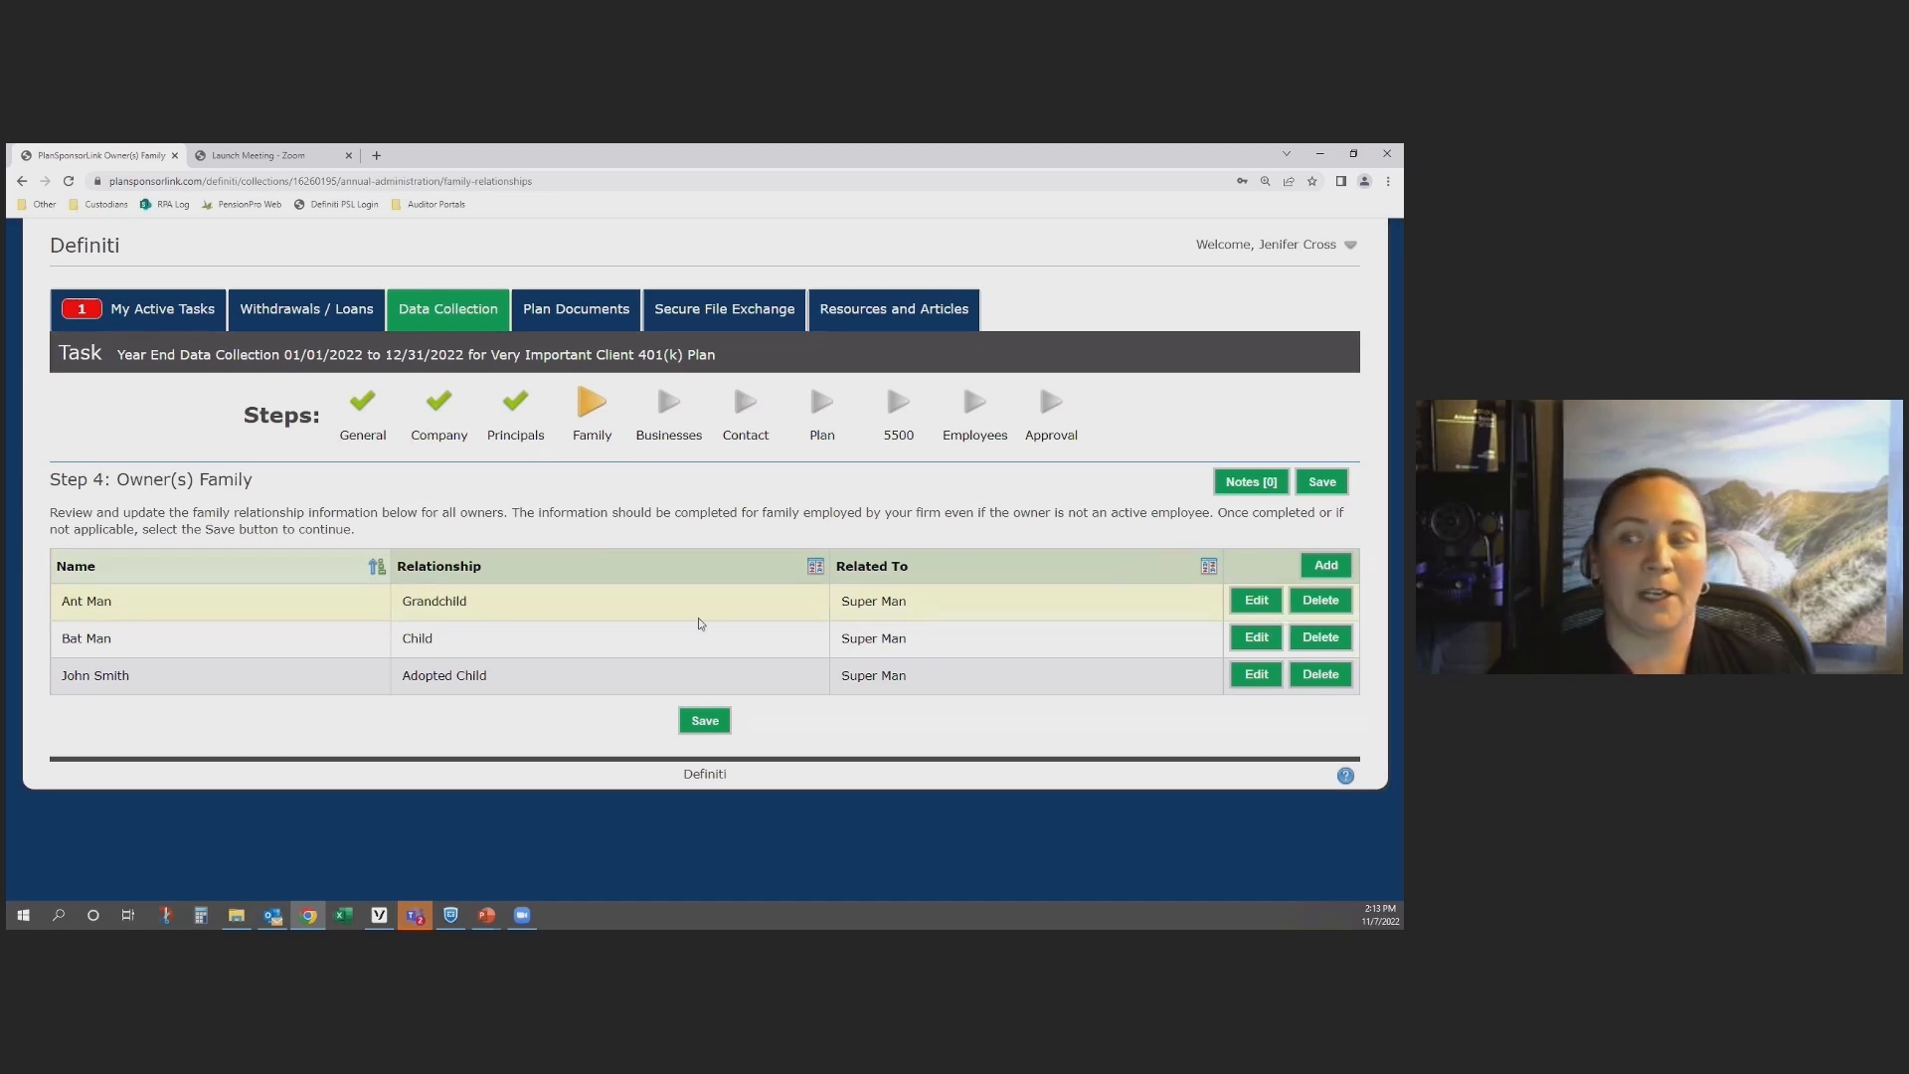
Step: Change the grandchild's relationship to Child of the 100% owner, submit it, and save the Owner(s) Family step
click(1254, 608)
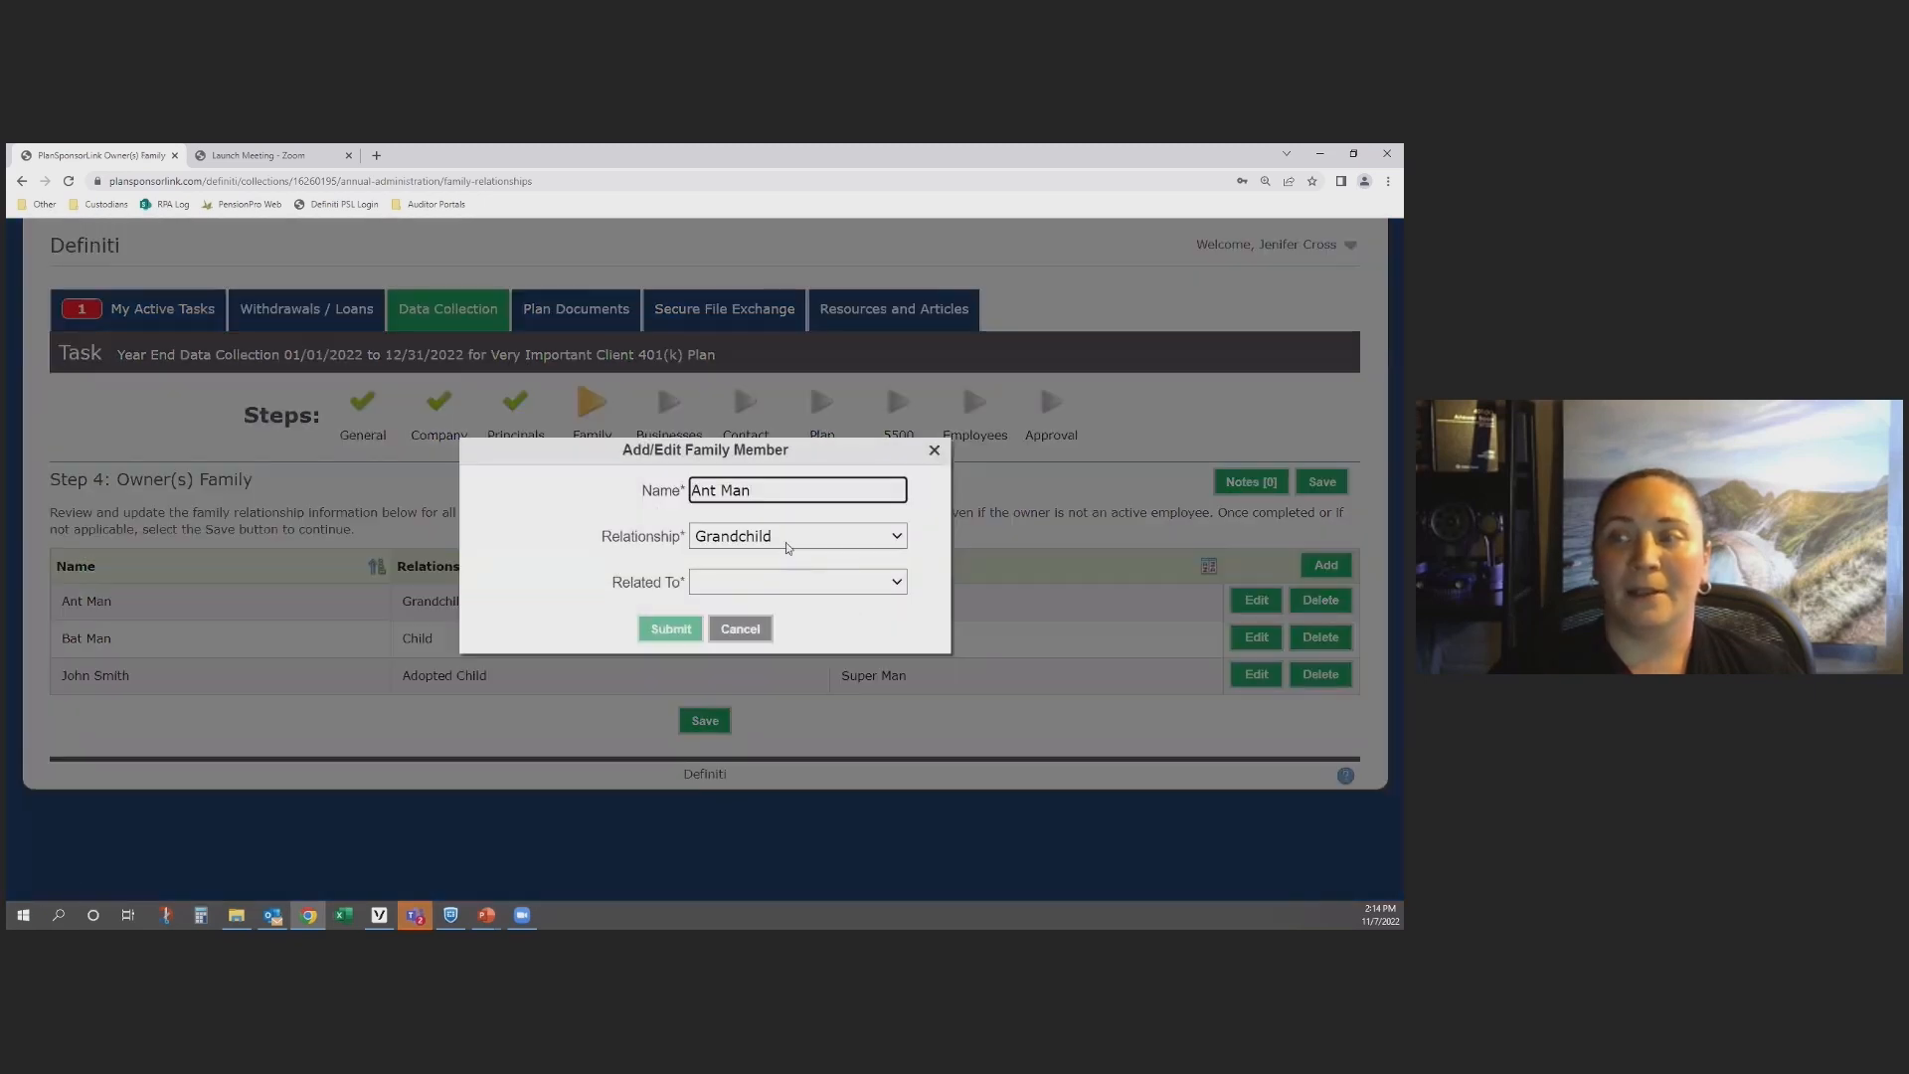
click(785, 541)
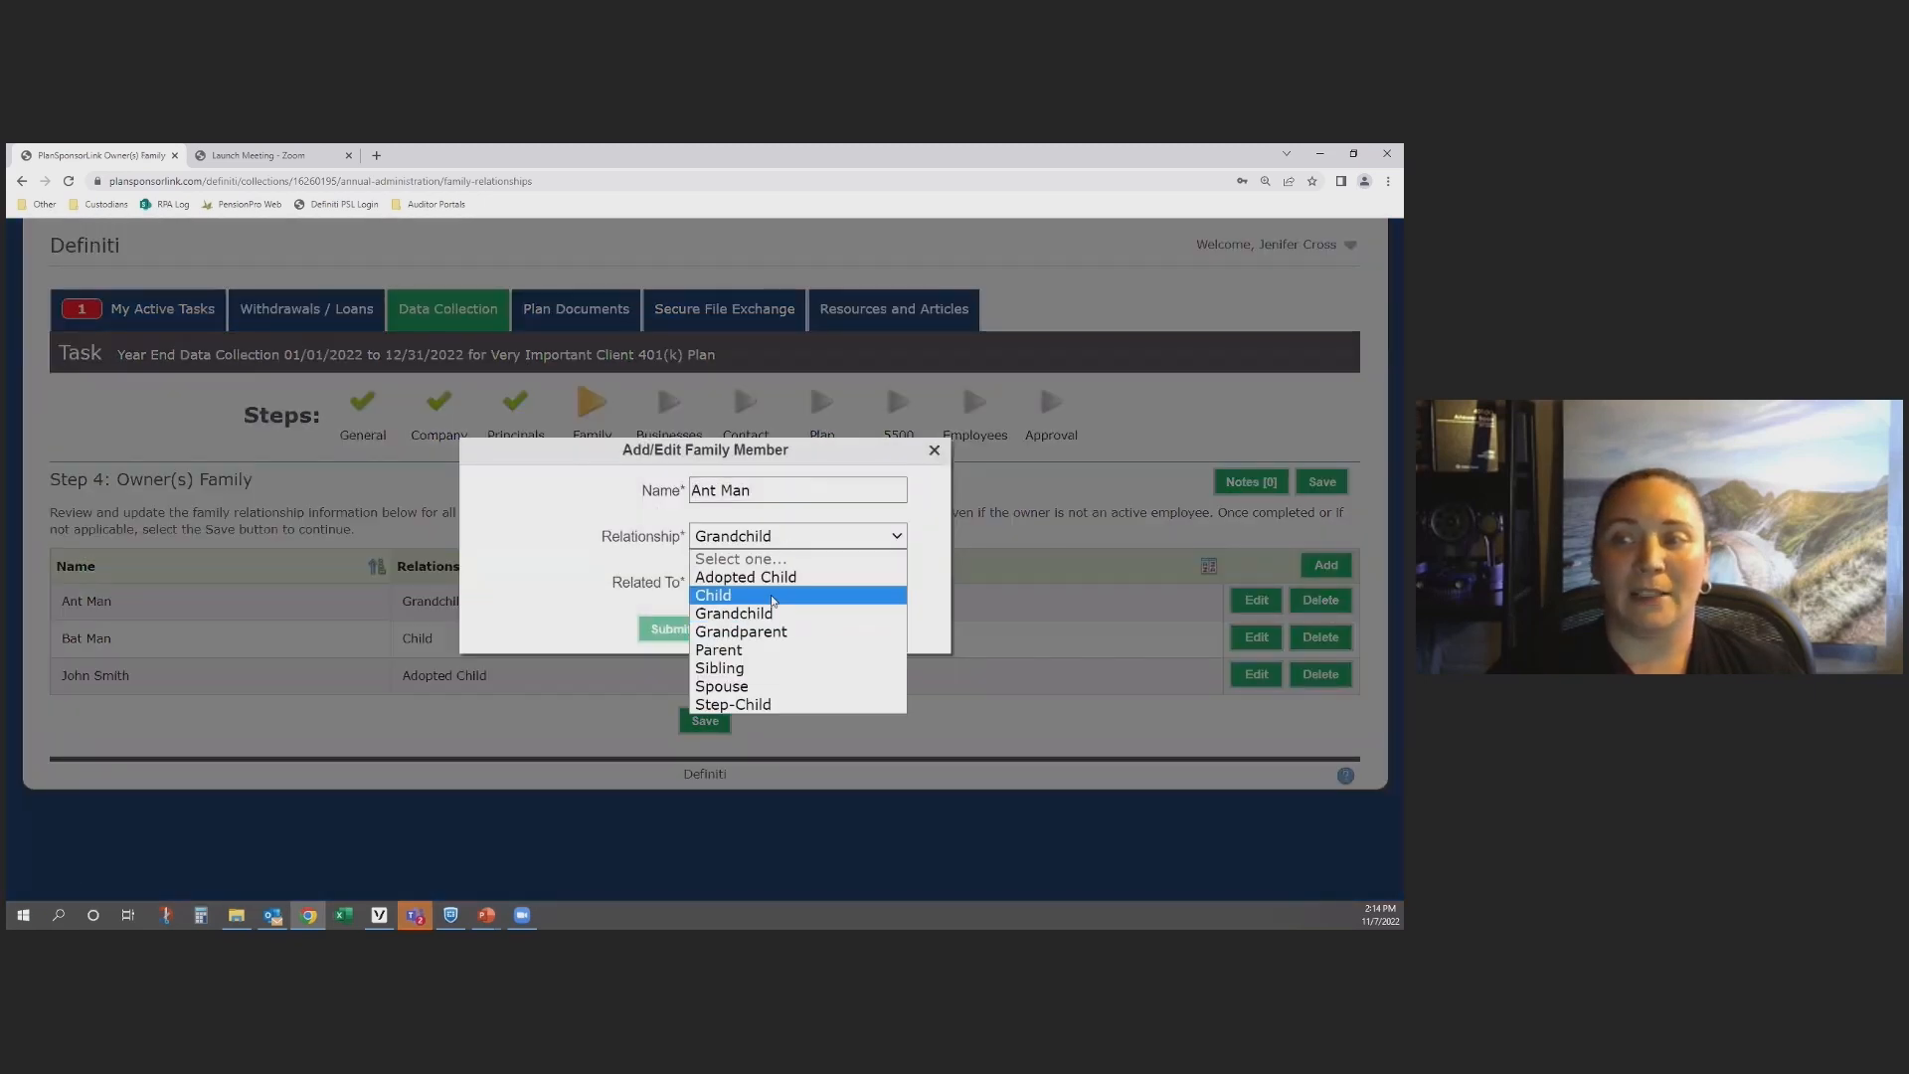
click(772, 594)
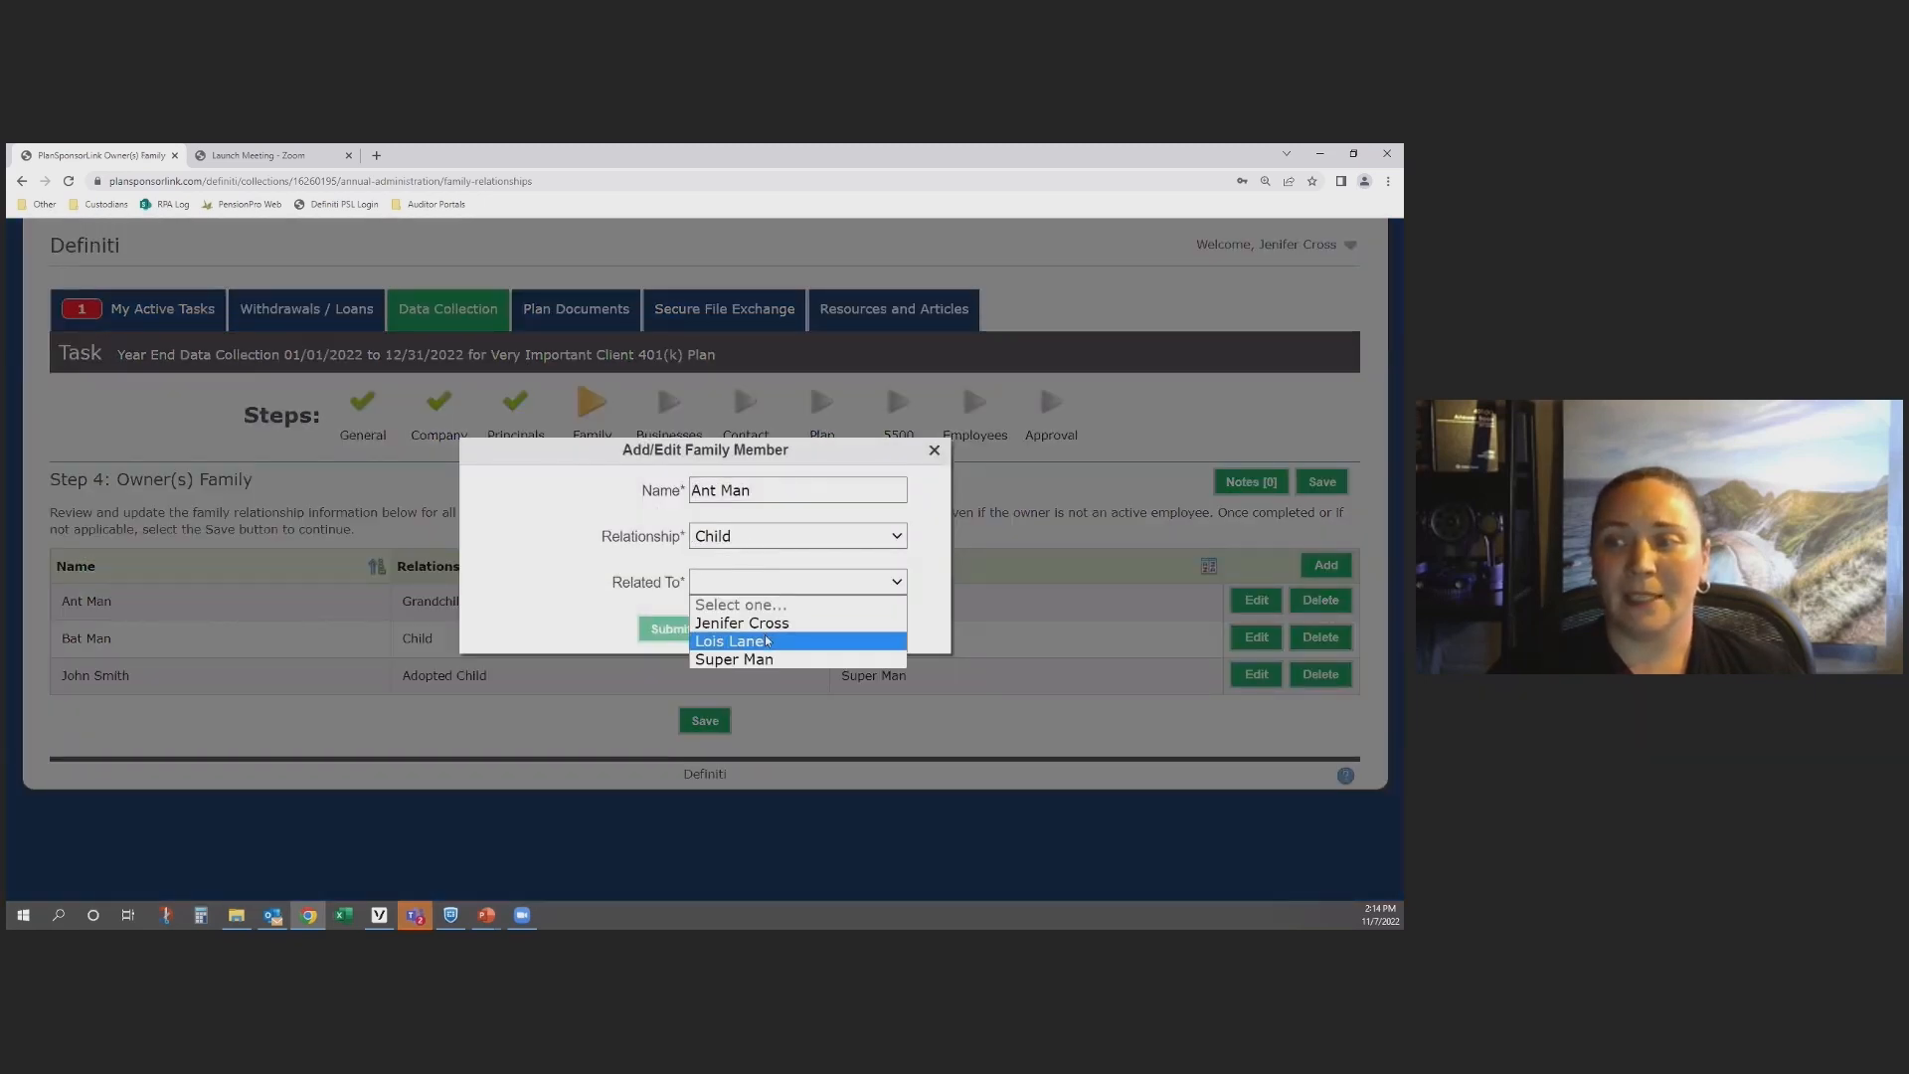
click(741, 660)
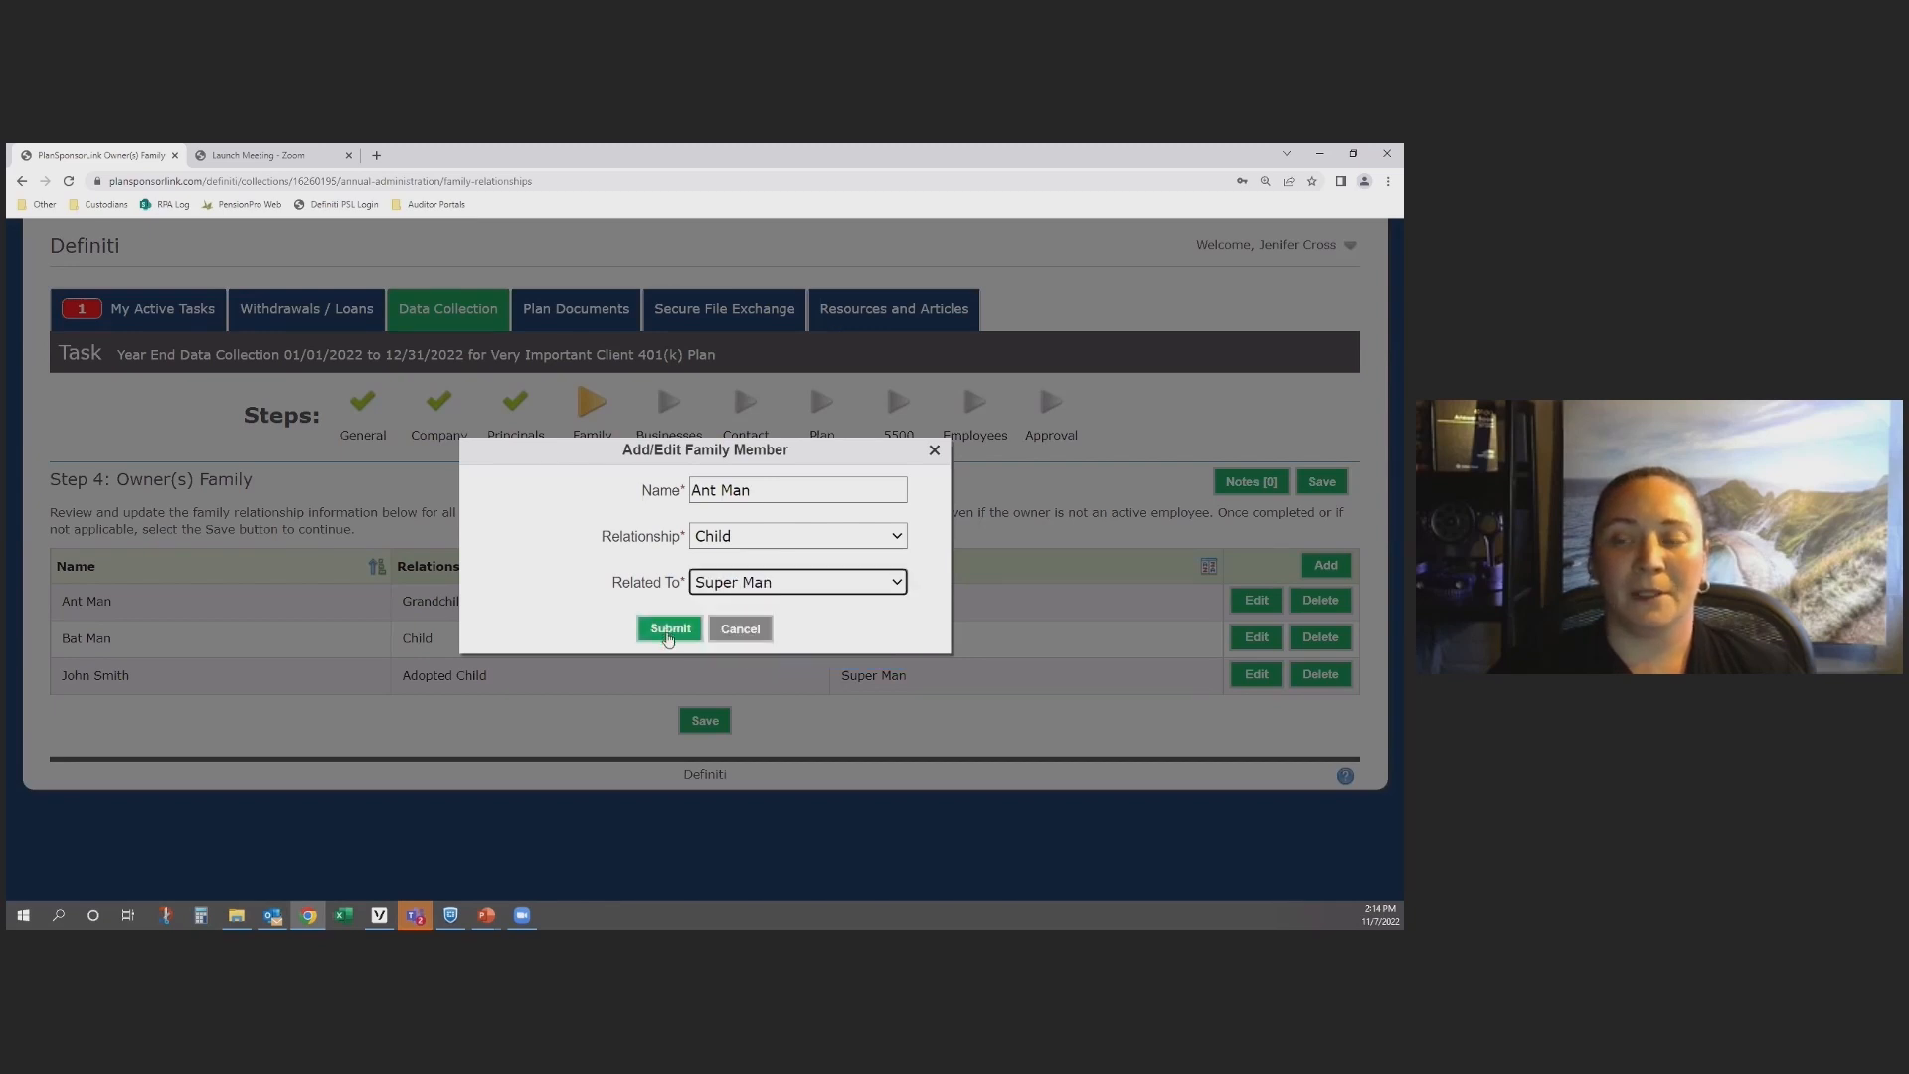
click(668, 630)
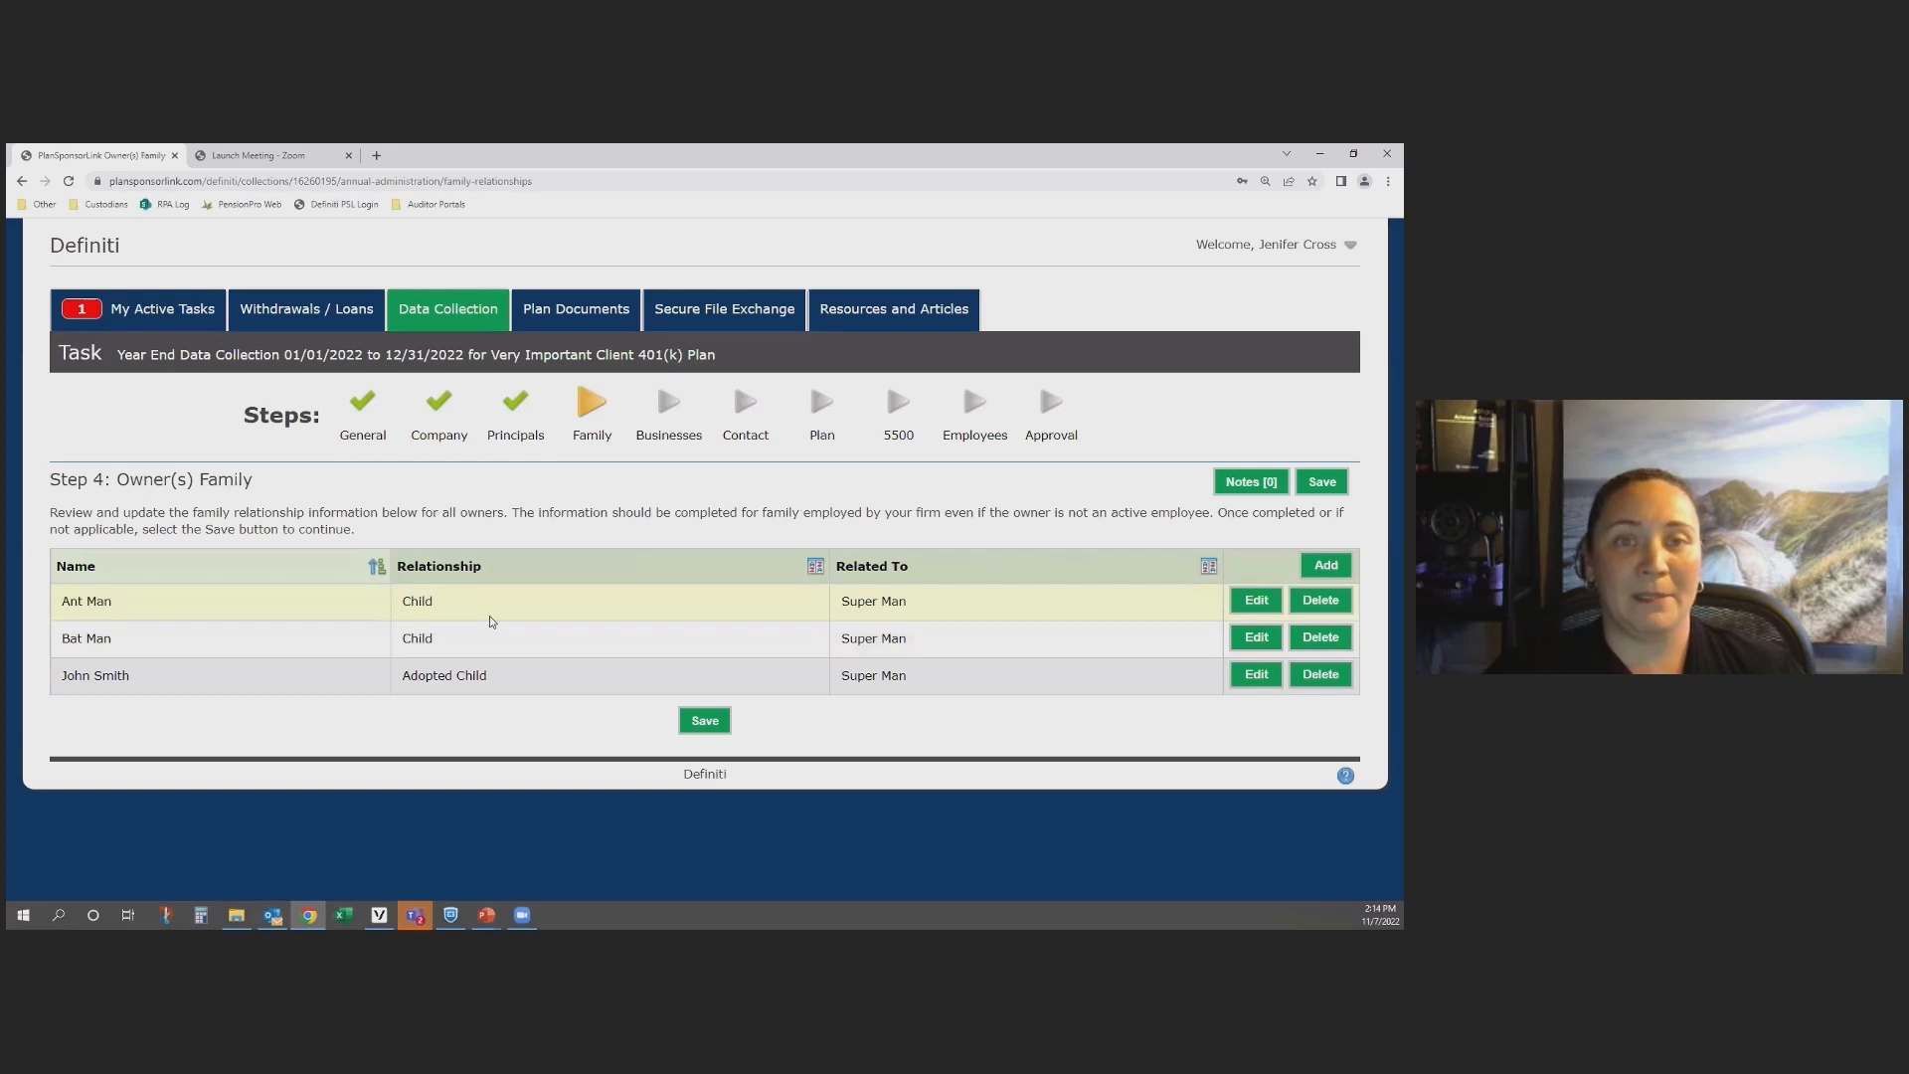
click(704, 725)
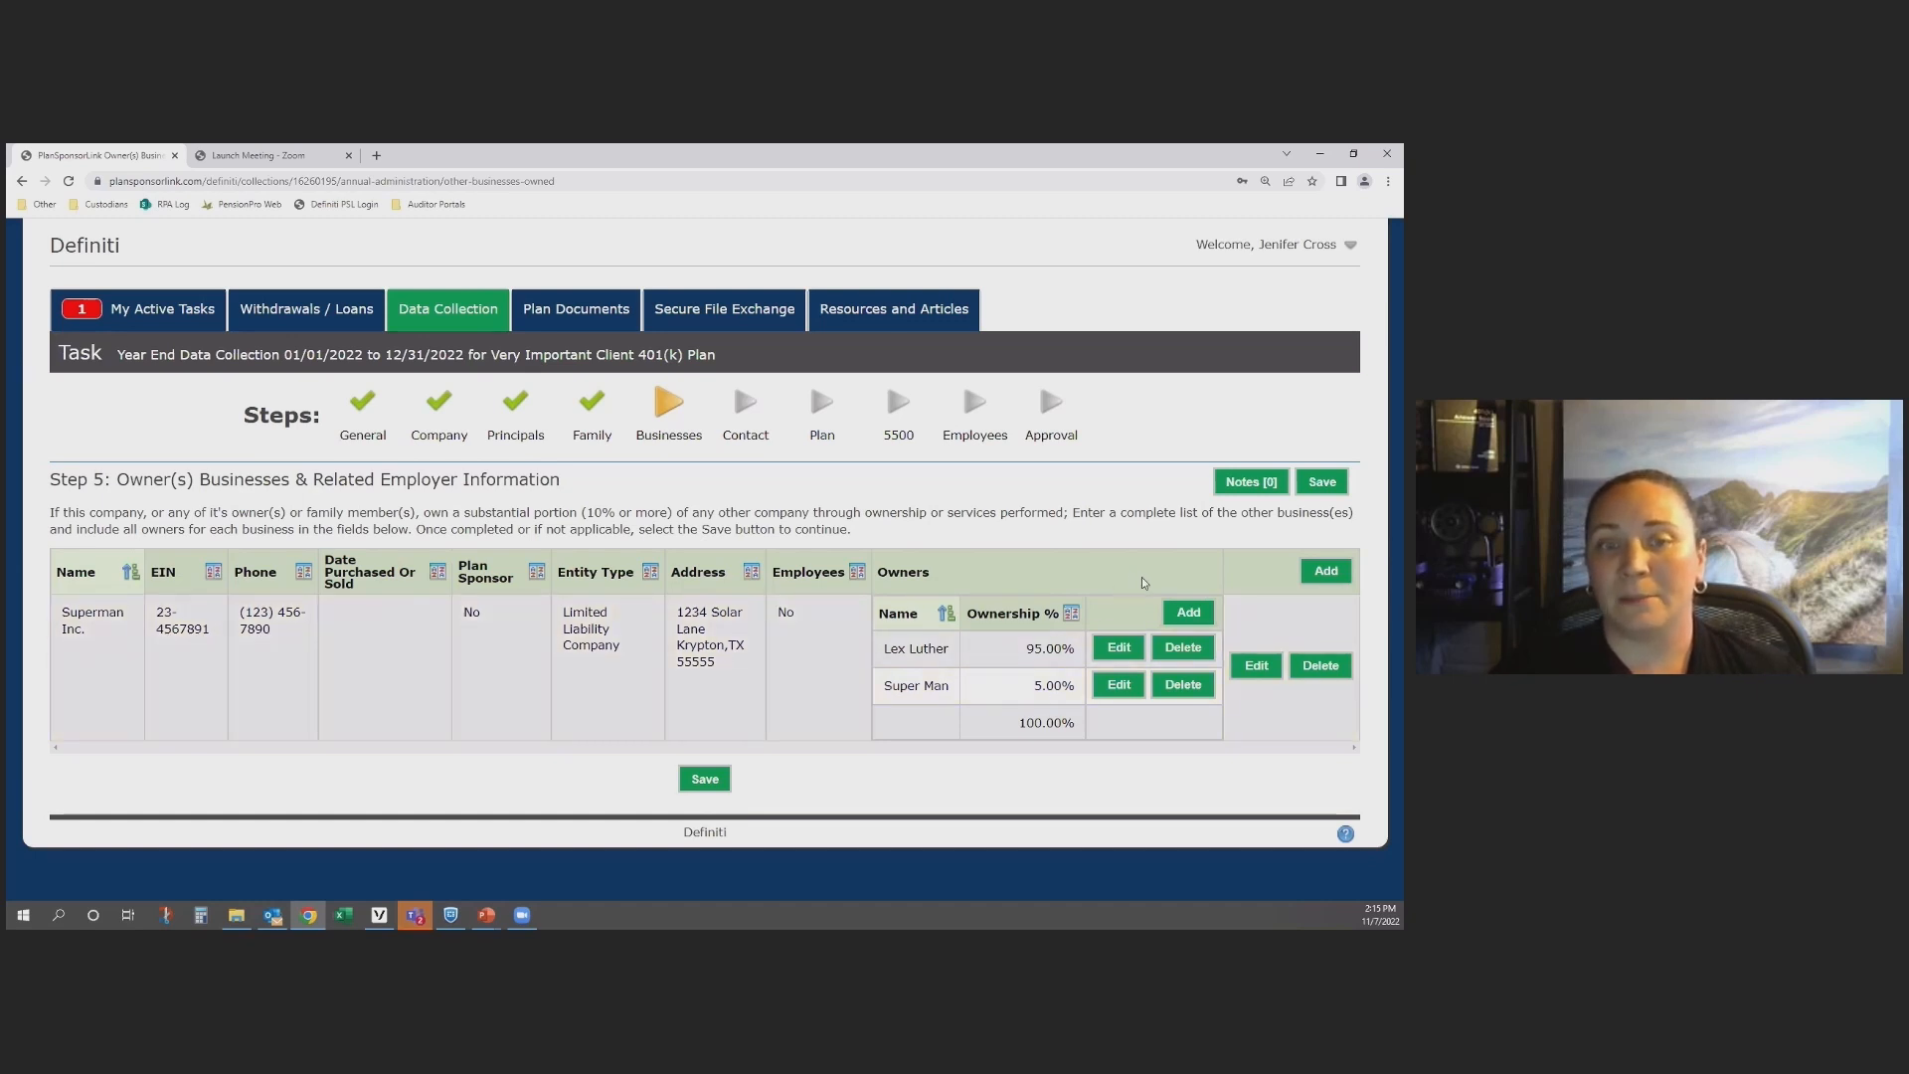
Step: View the blank entry forms for another company and for another Superman Inc. owner, cancelling both
click(1324, 578)
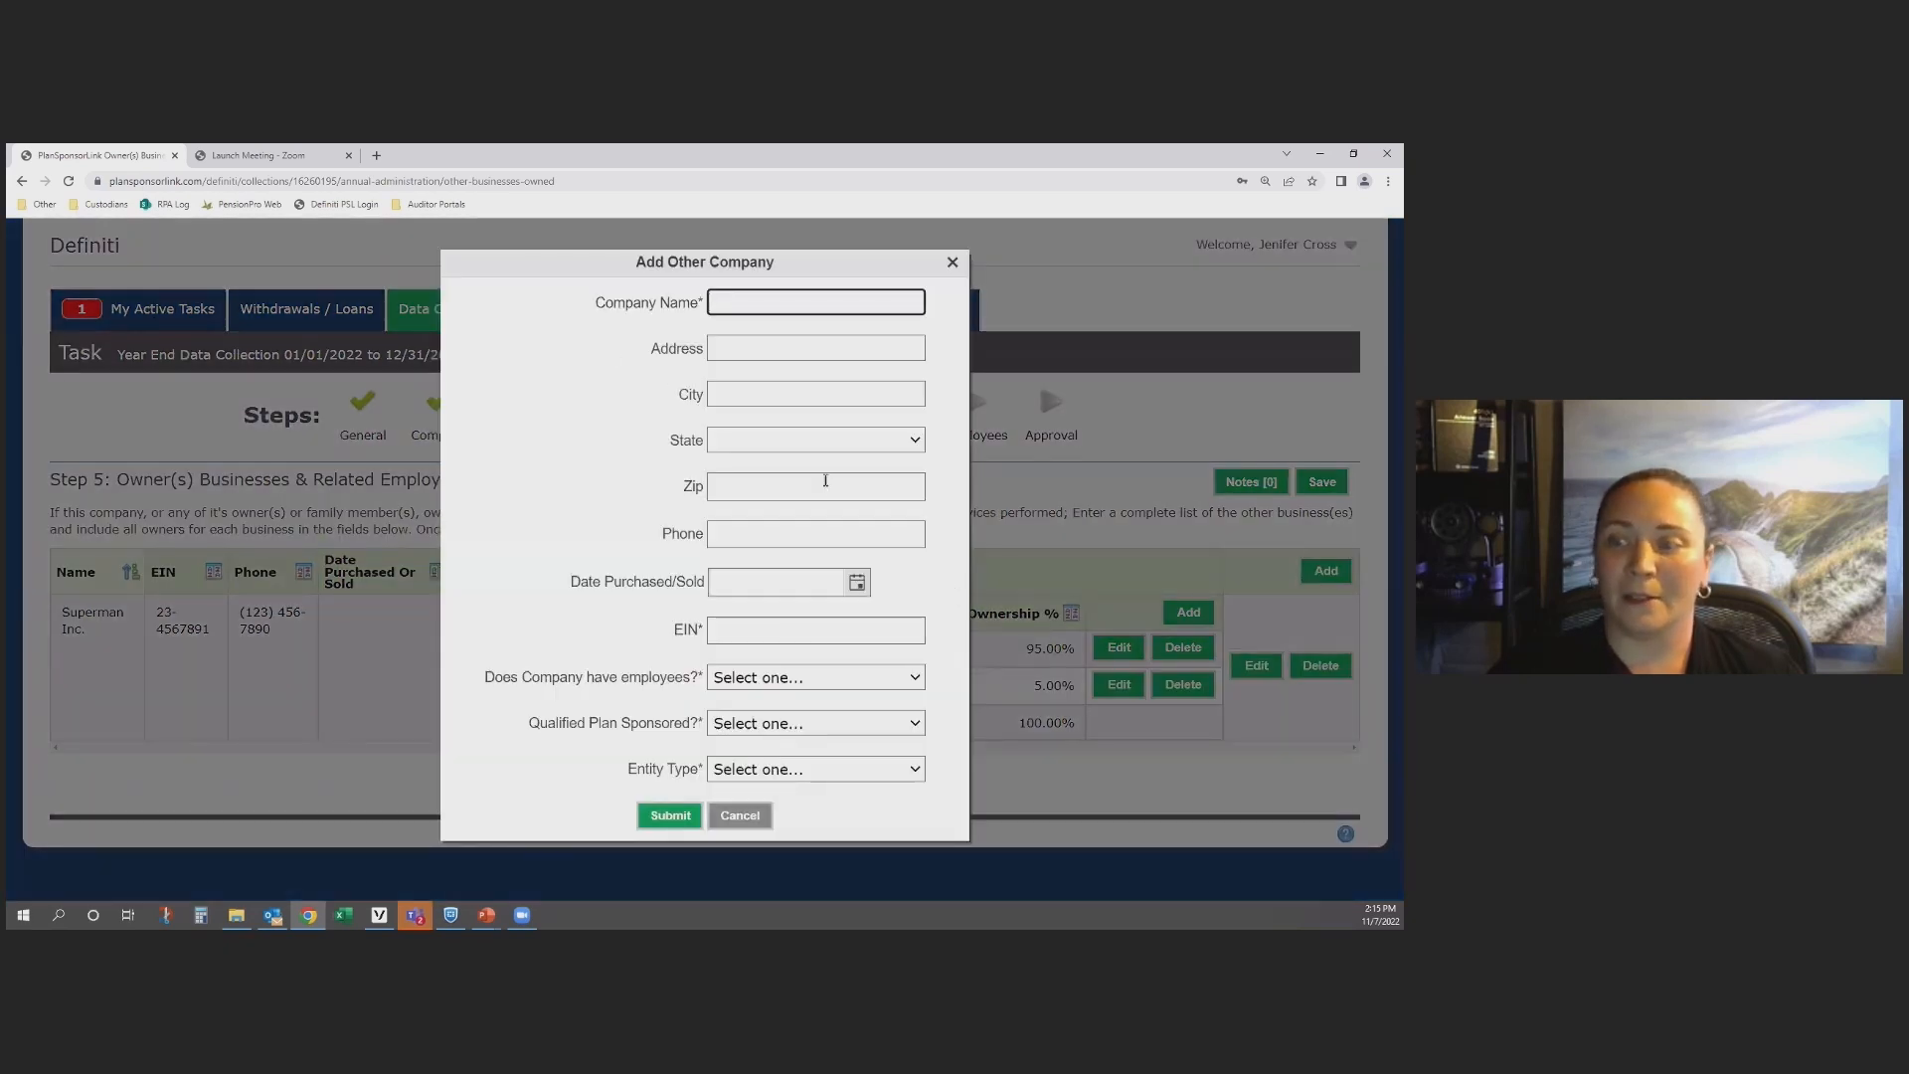
click(750, 816)
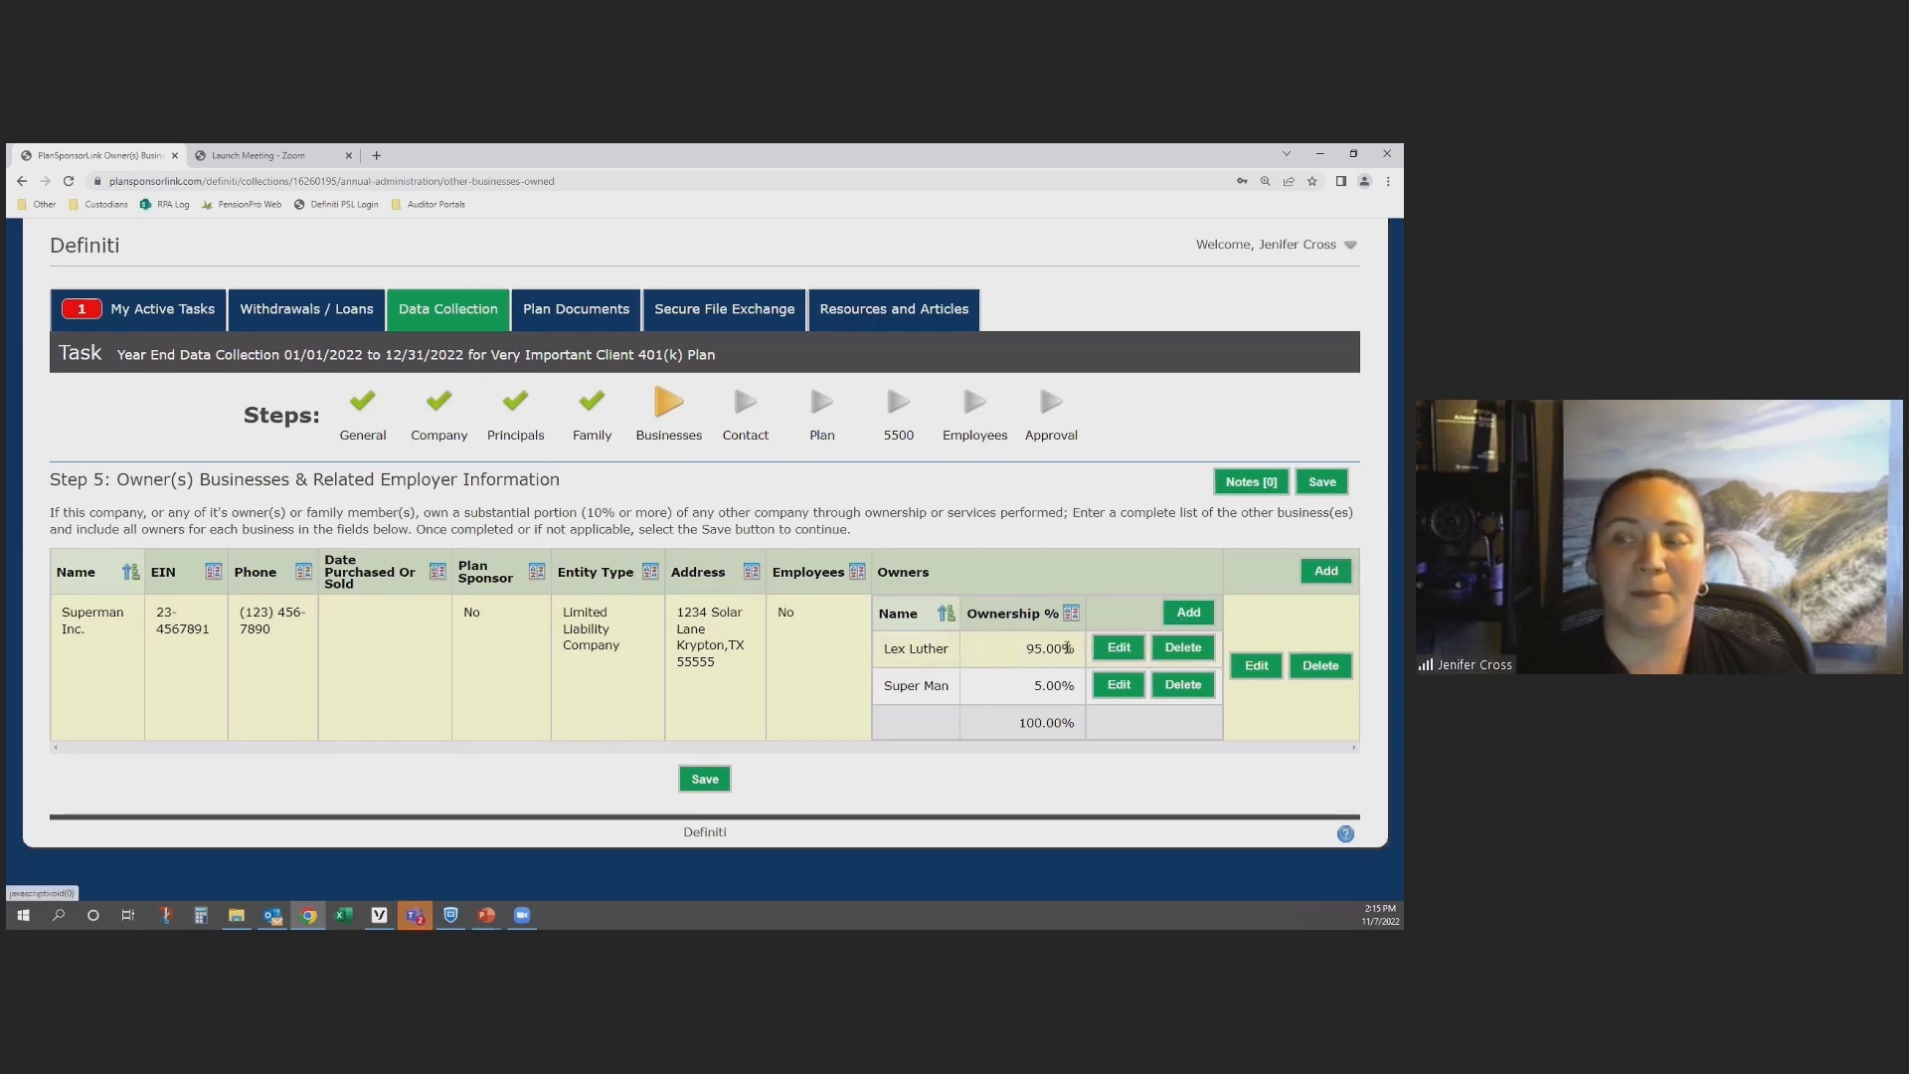
click(1199, 618)
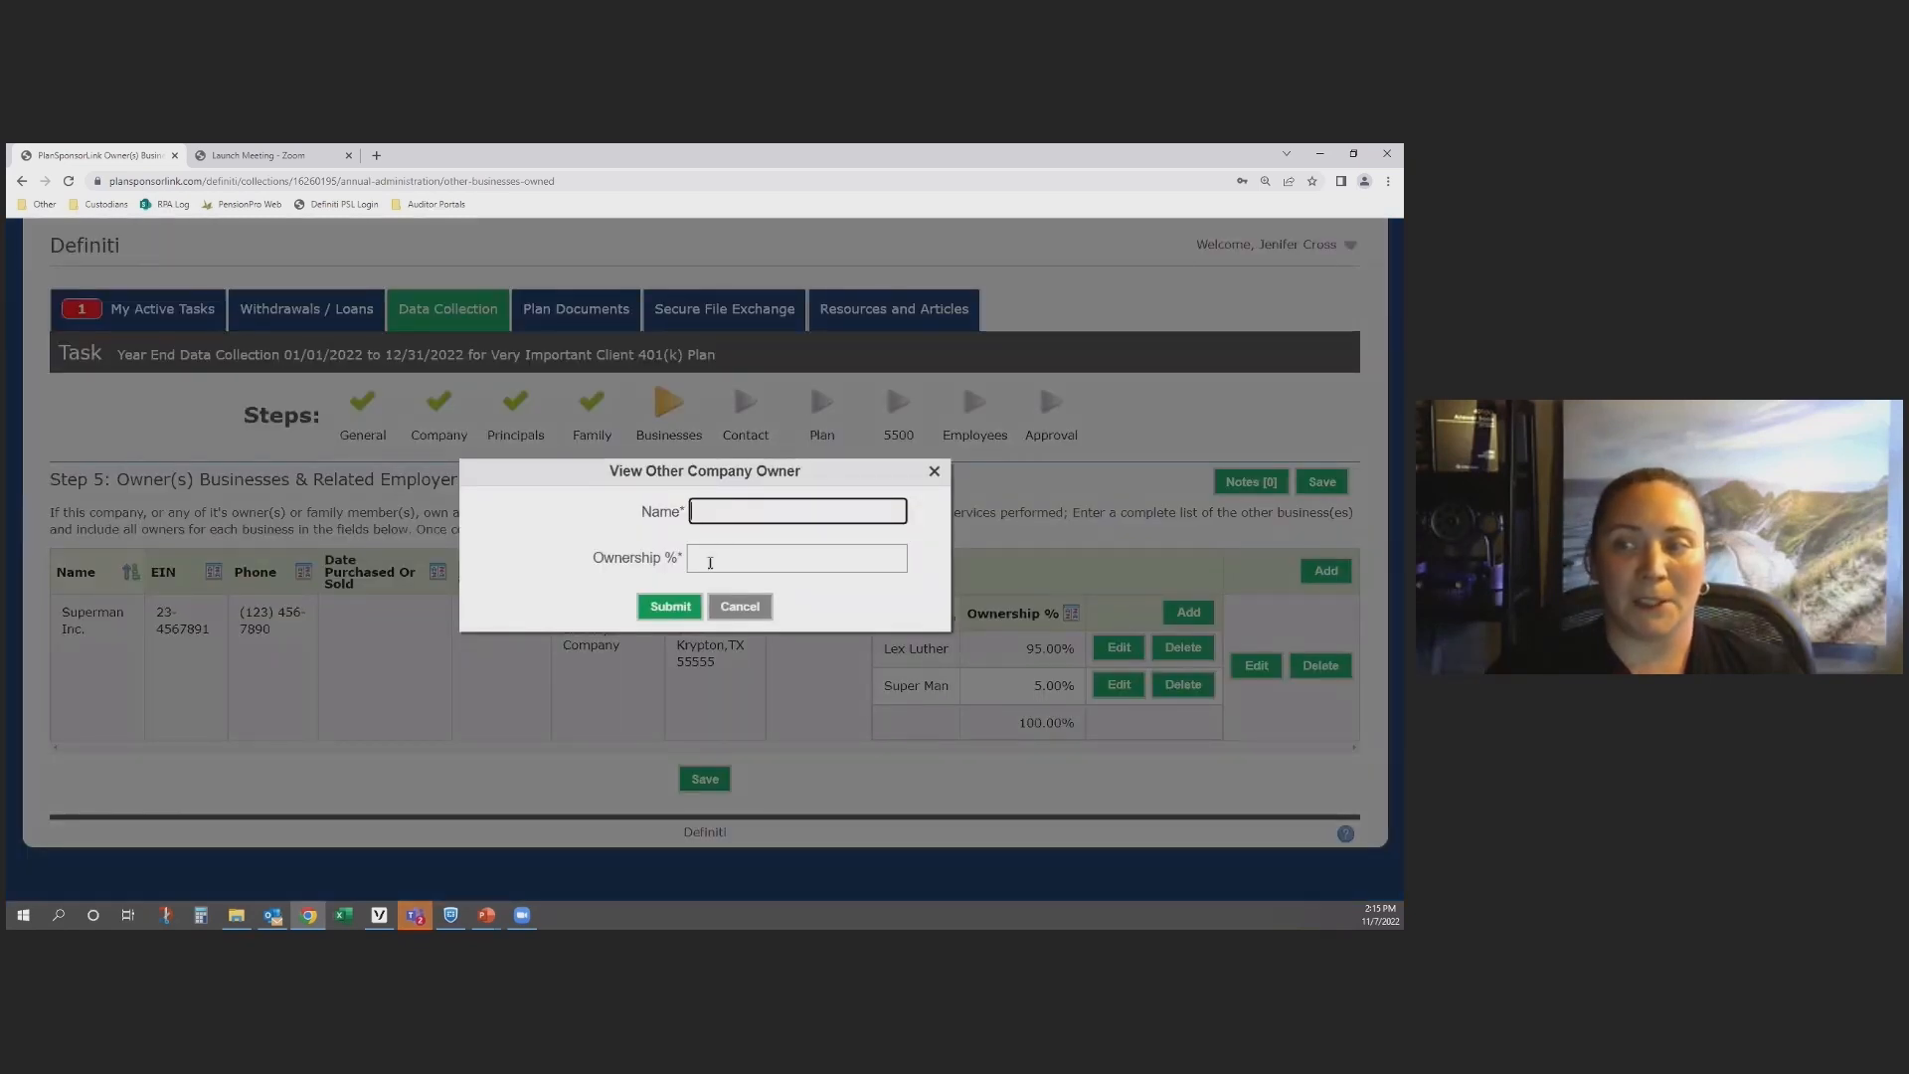
click(741, 608)
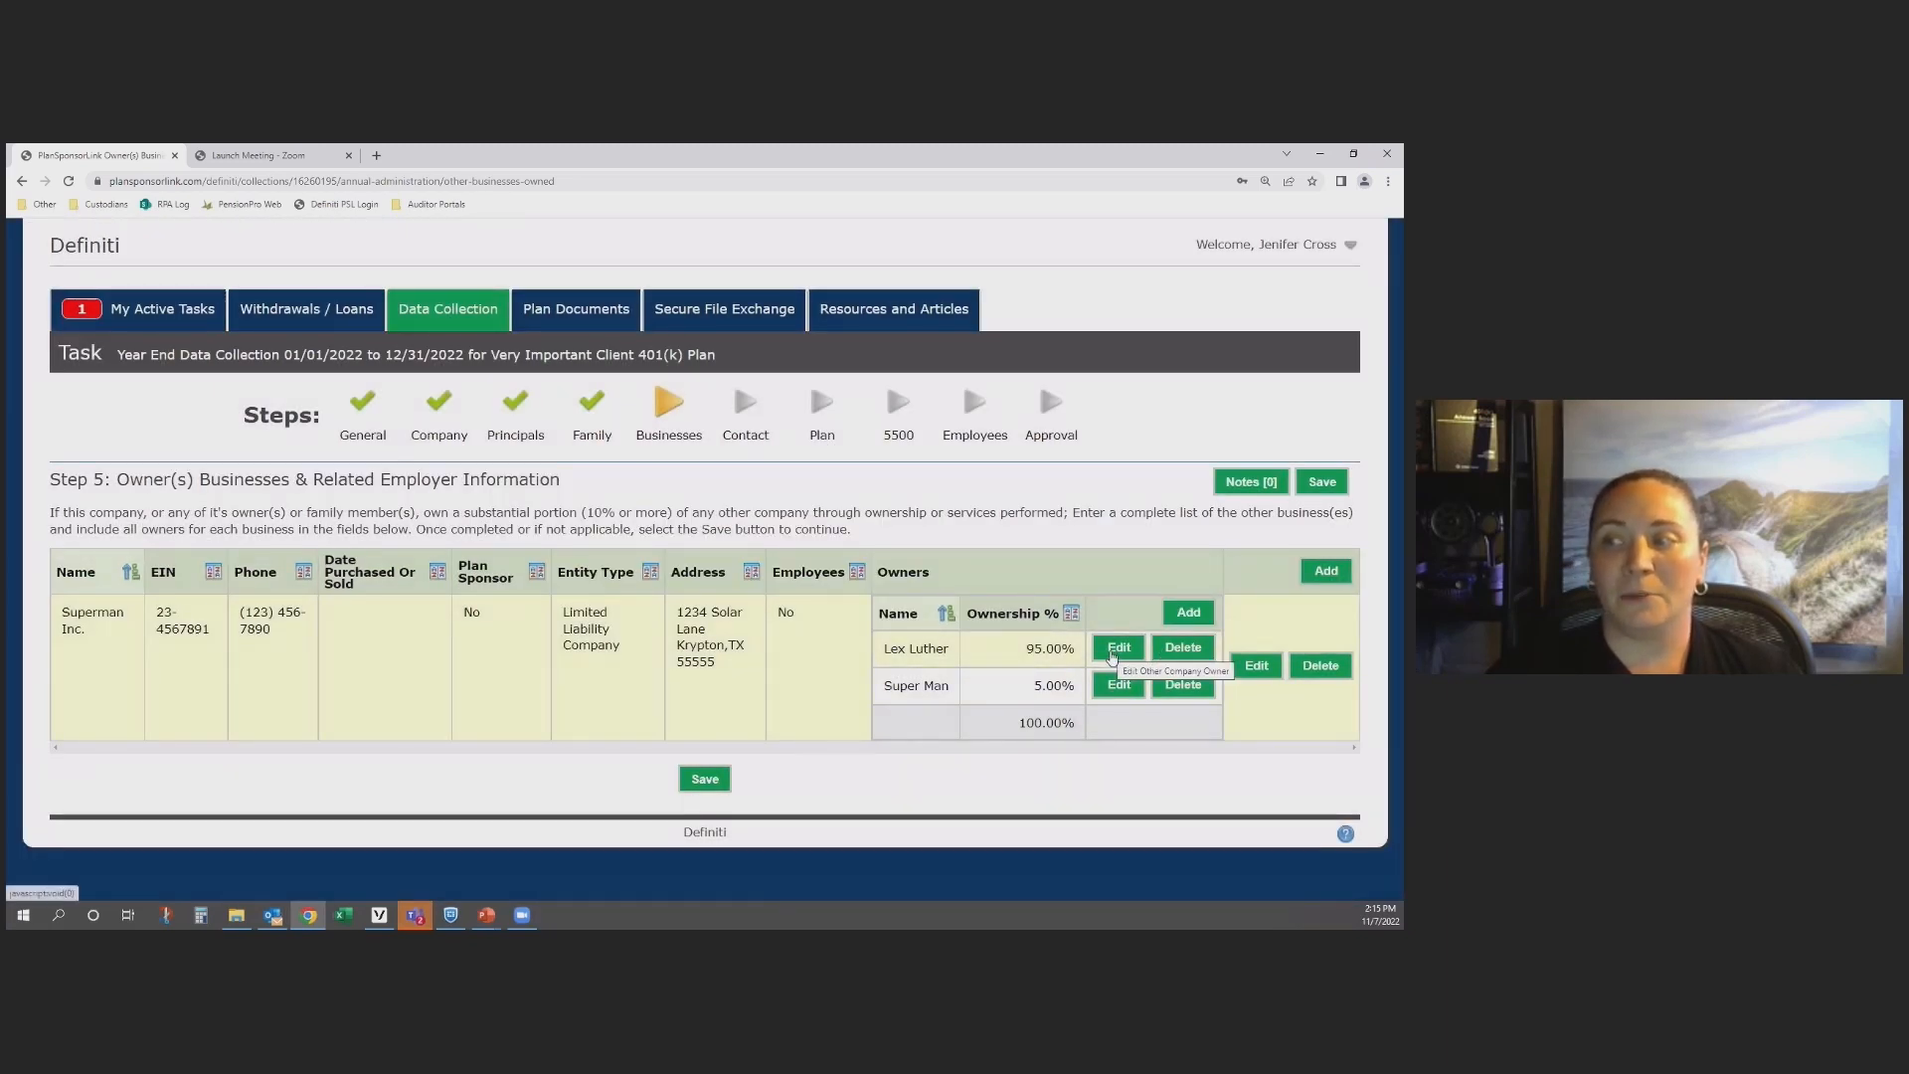
Step: Set the ownership share of Superman Inc.'s first-listed owner to 85%
click(1114, 648)
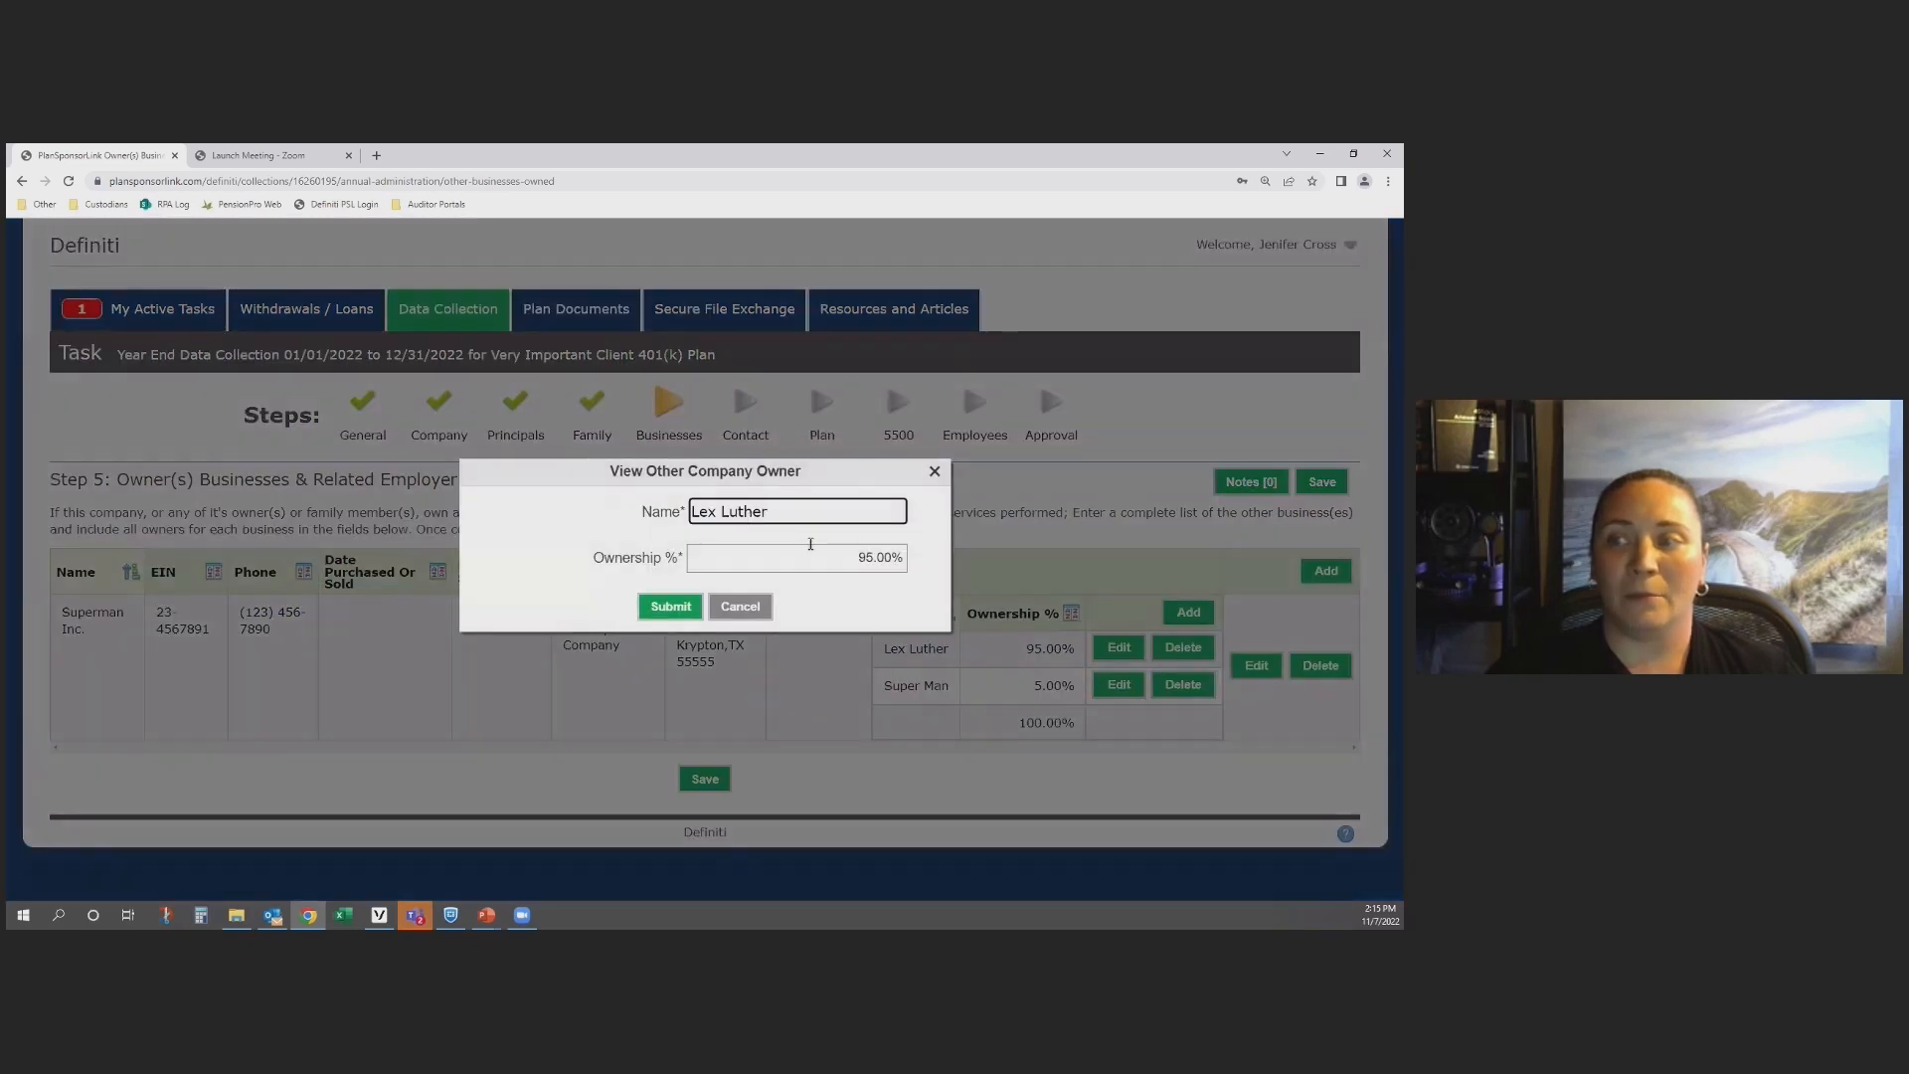
click(845, 562)
text(85)
click(668, 608)
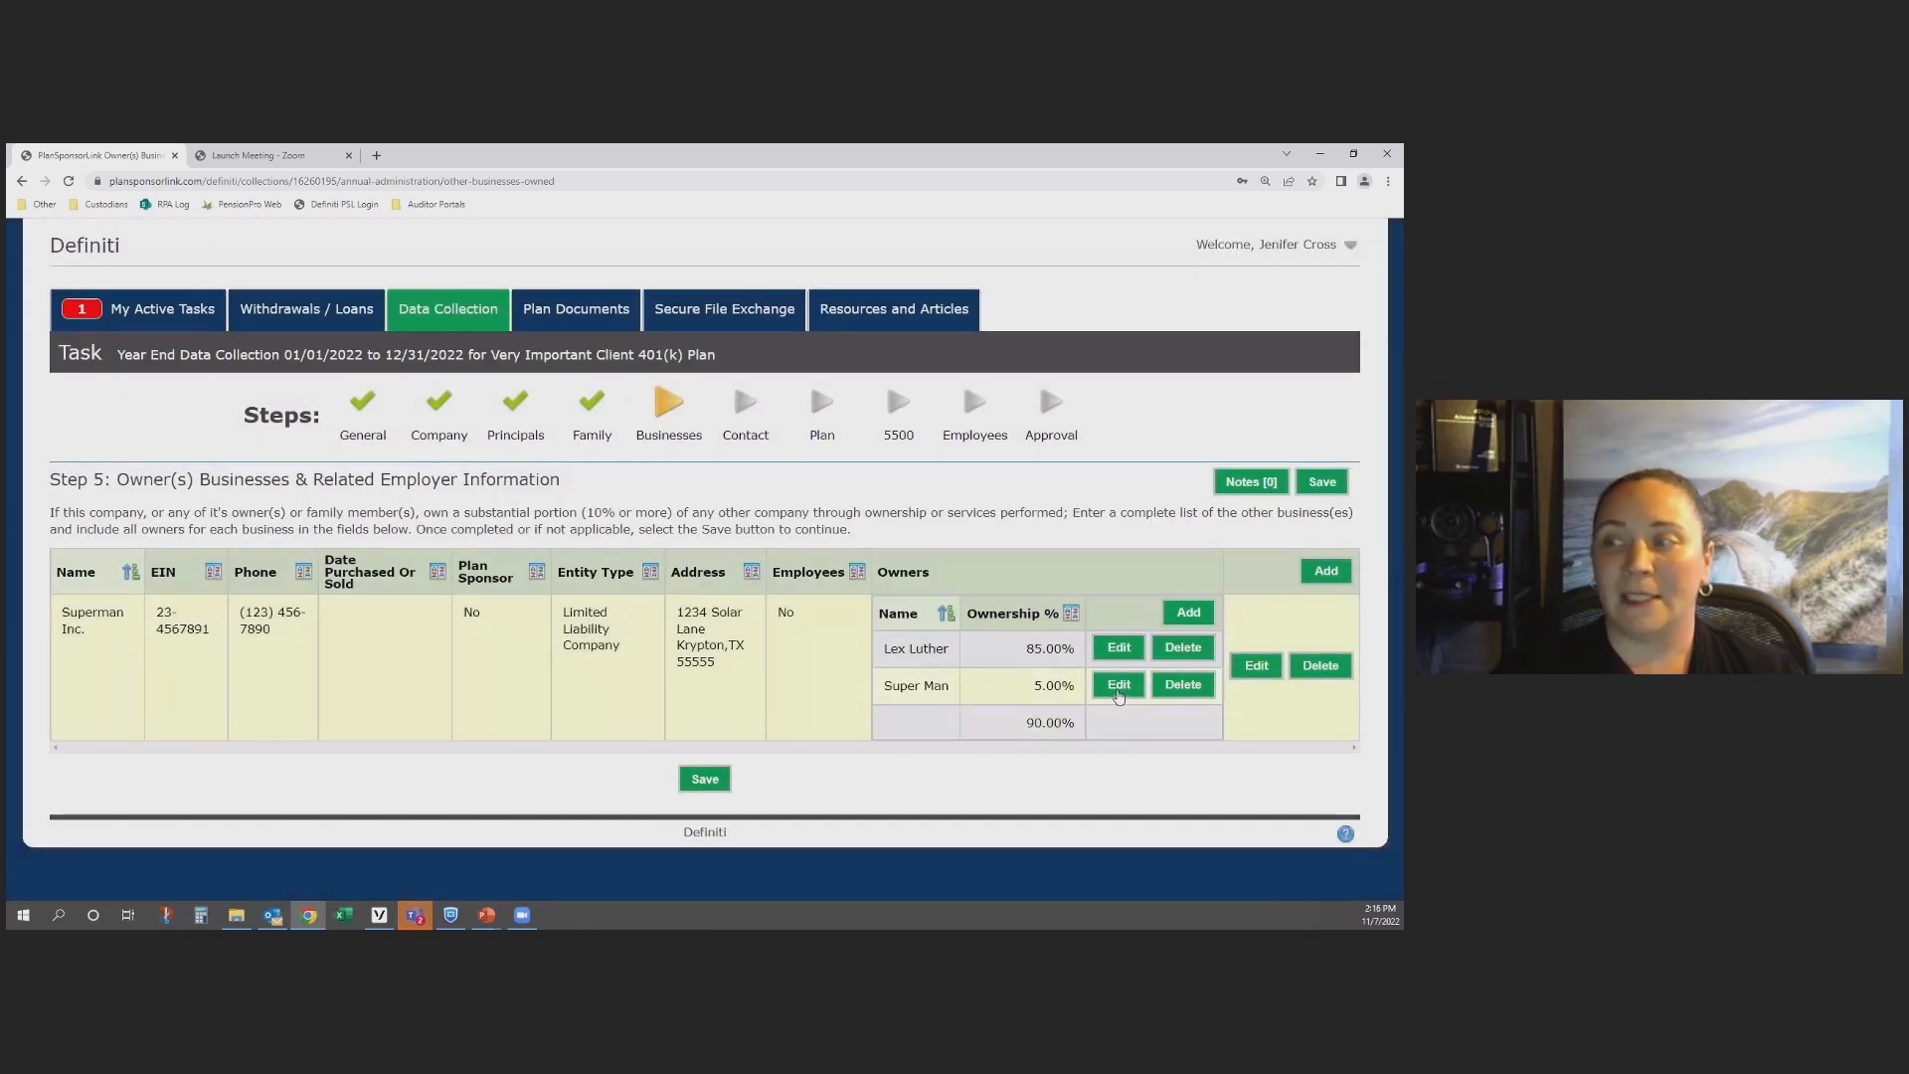
Step: Set the second Superman Inc. owner's share to 15% and save the Owner(s) Businesses step
click(1118, 686)
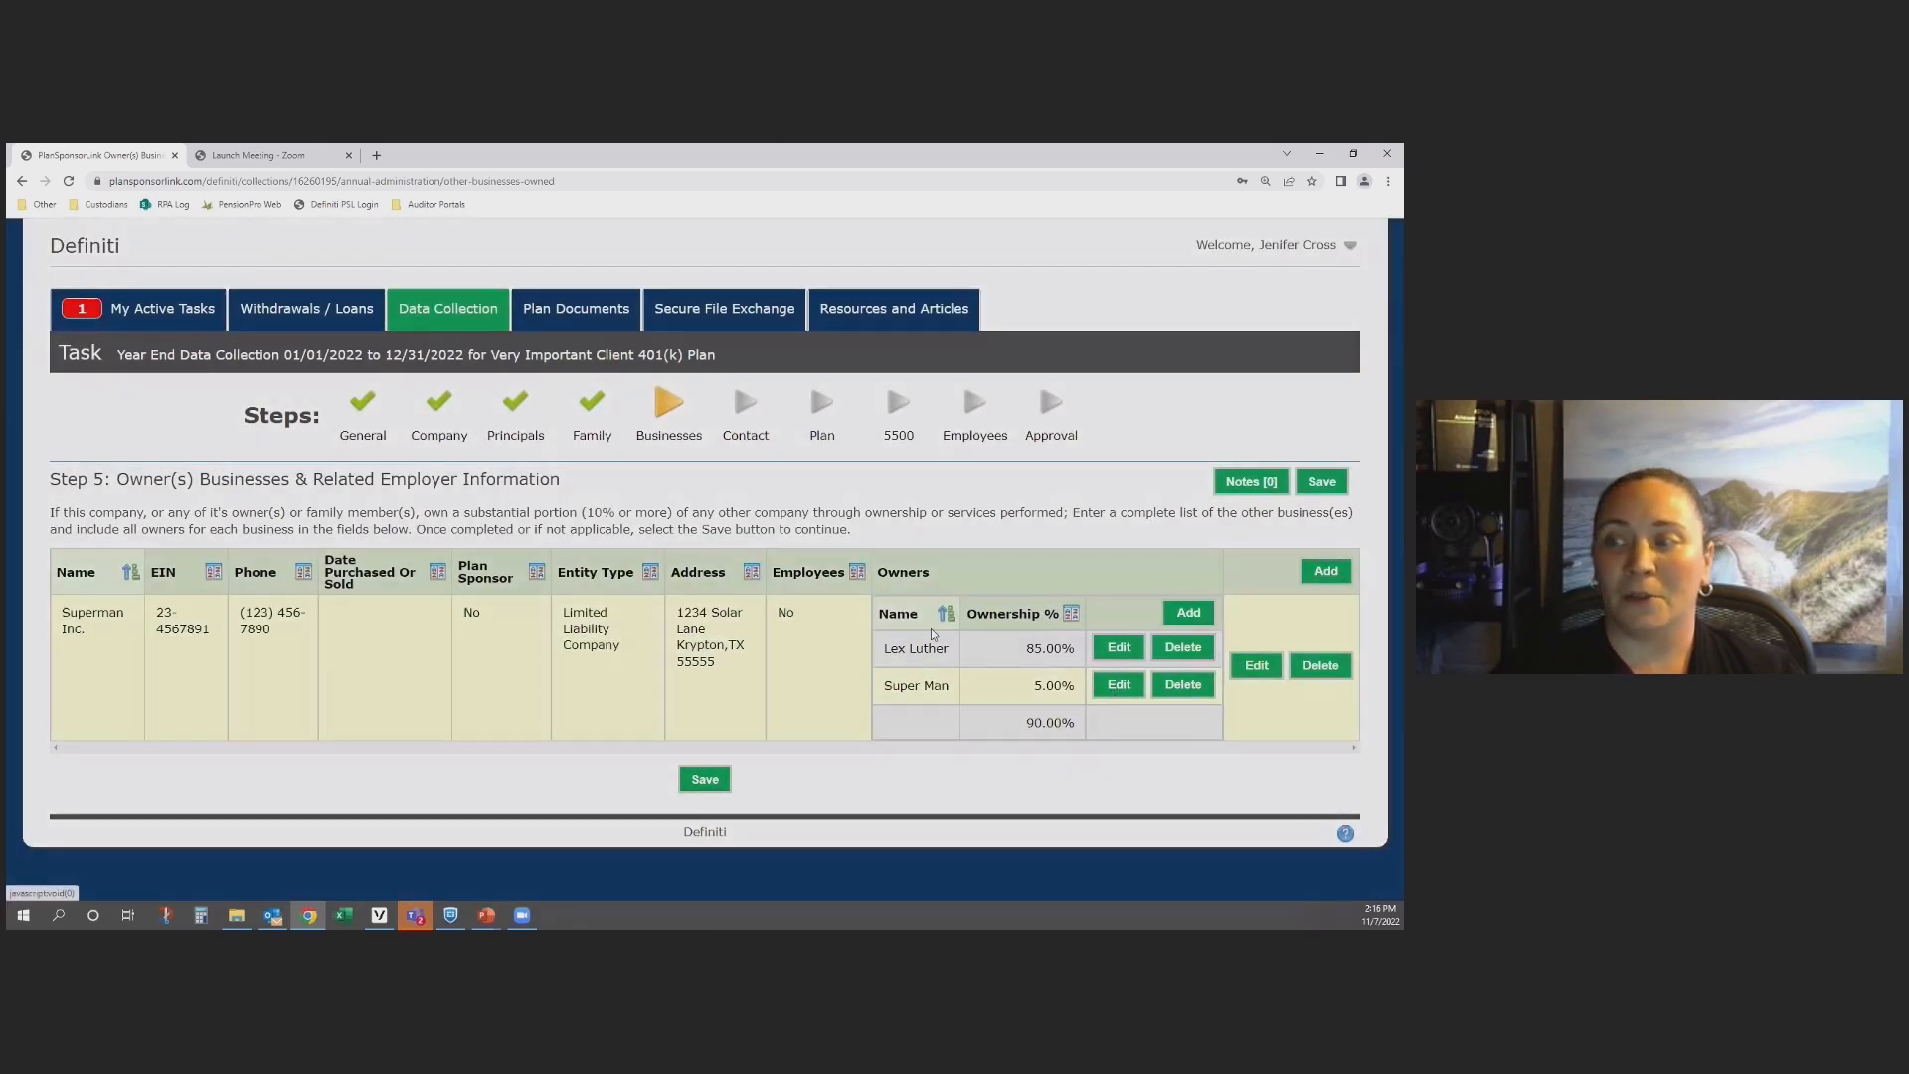
click(811, 561)
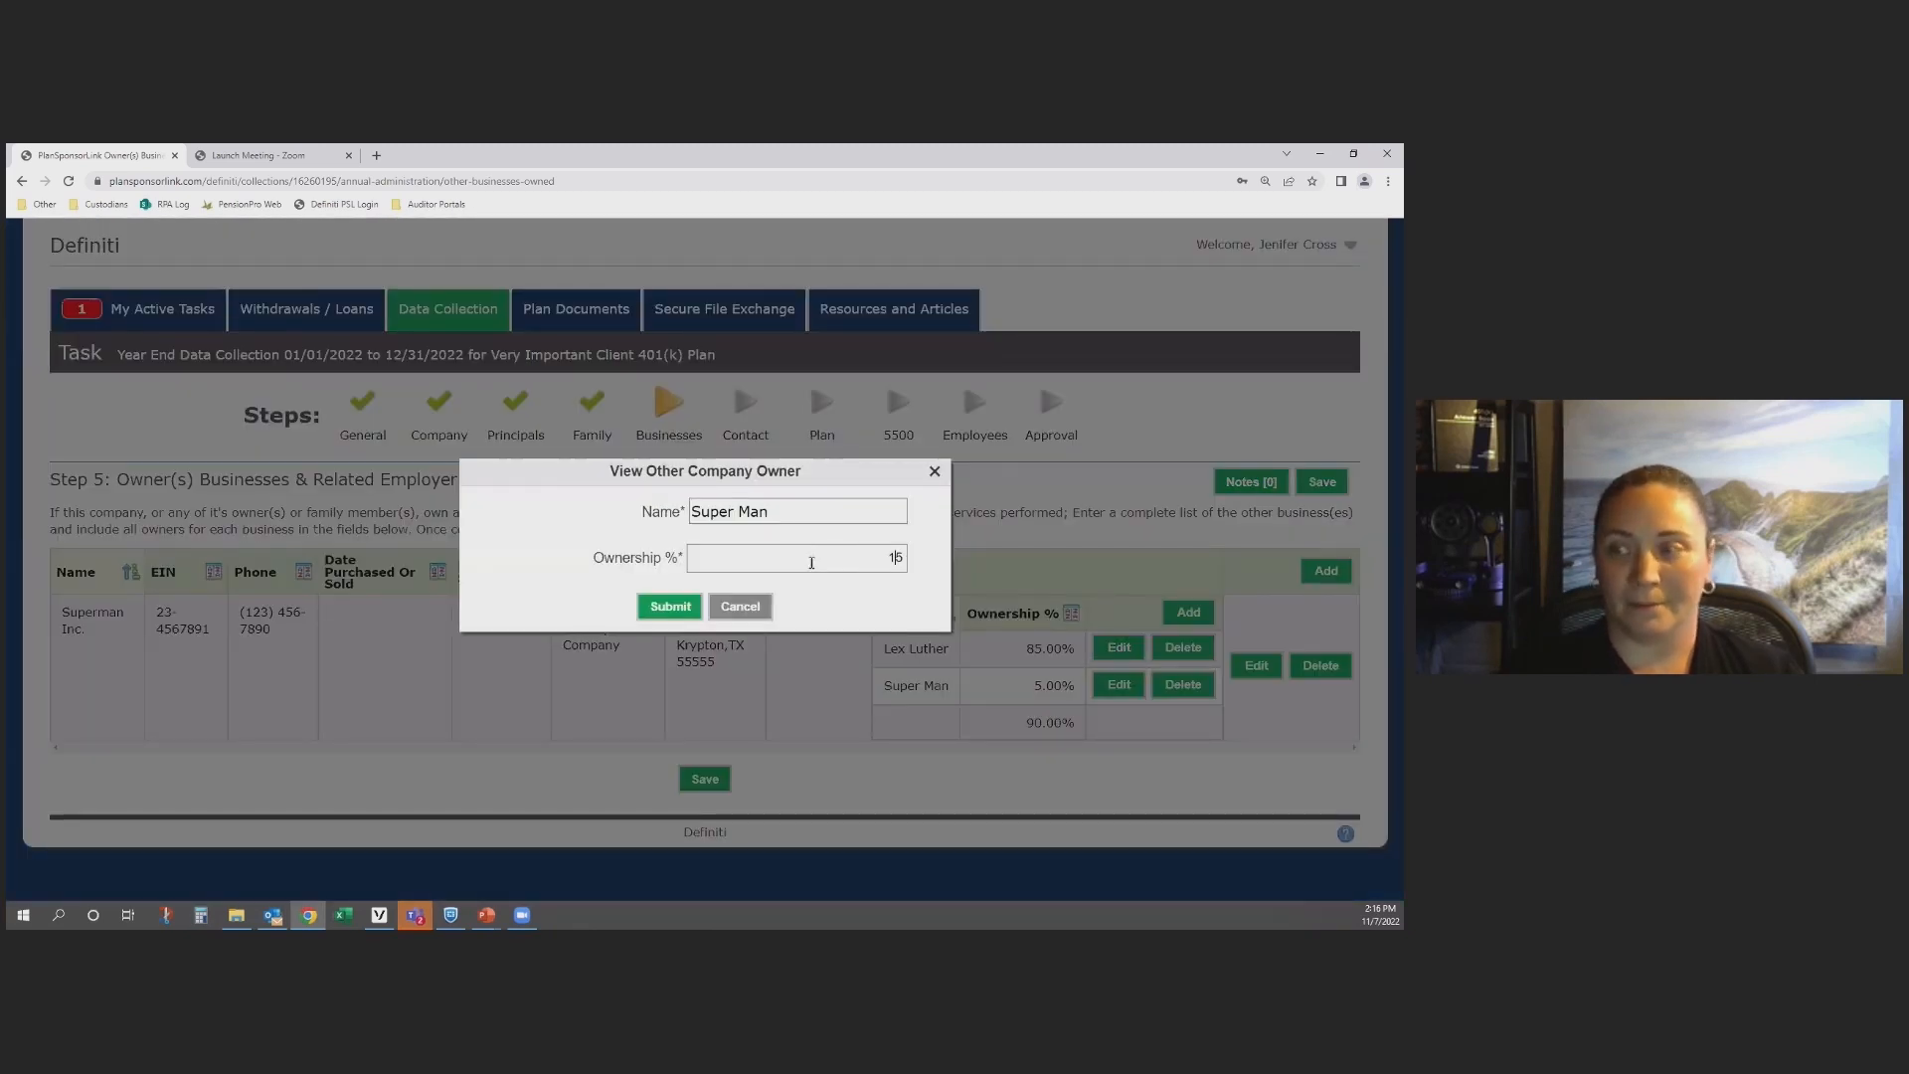
text(1)
click(670, 606)
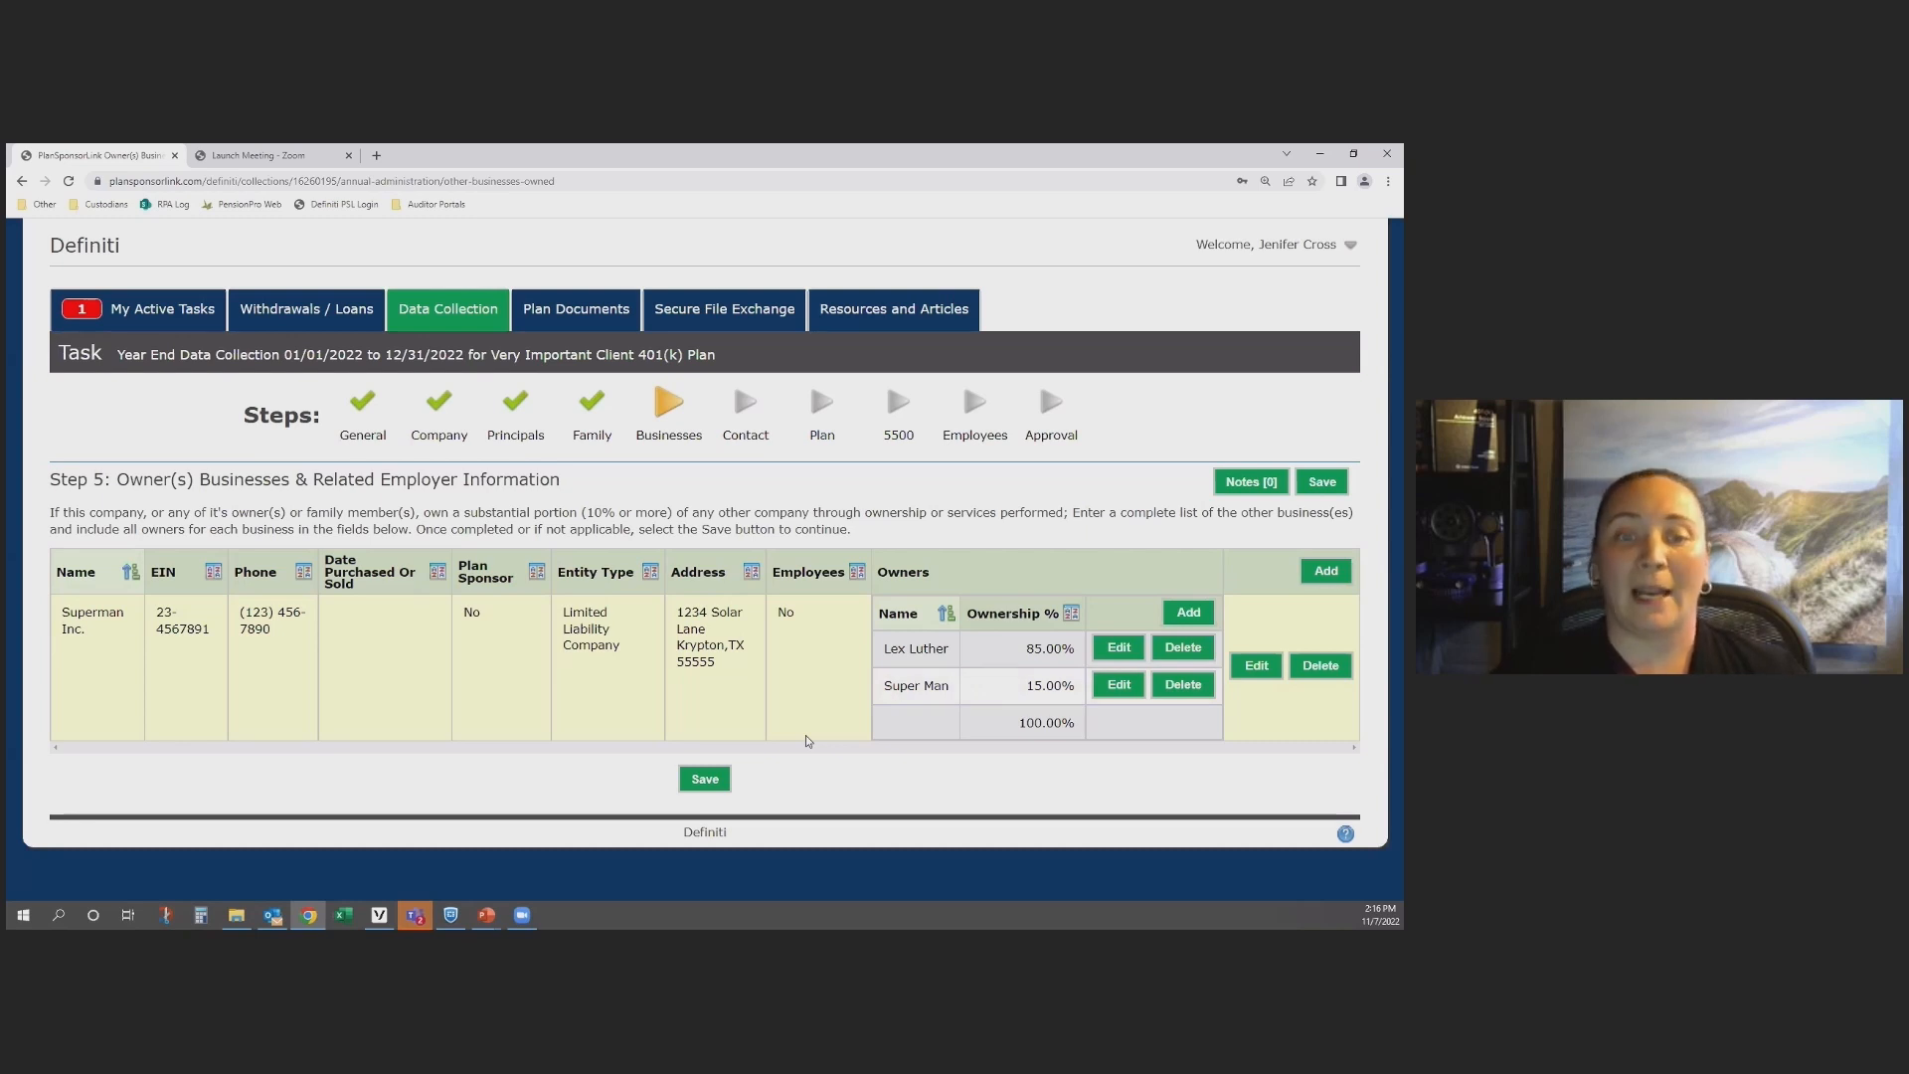
click(704, 782)
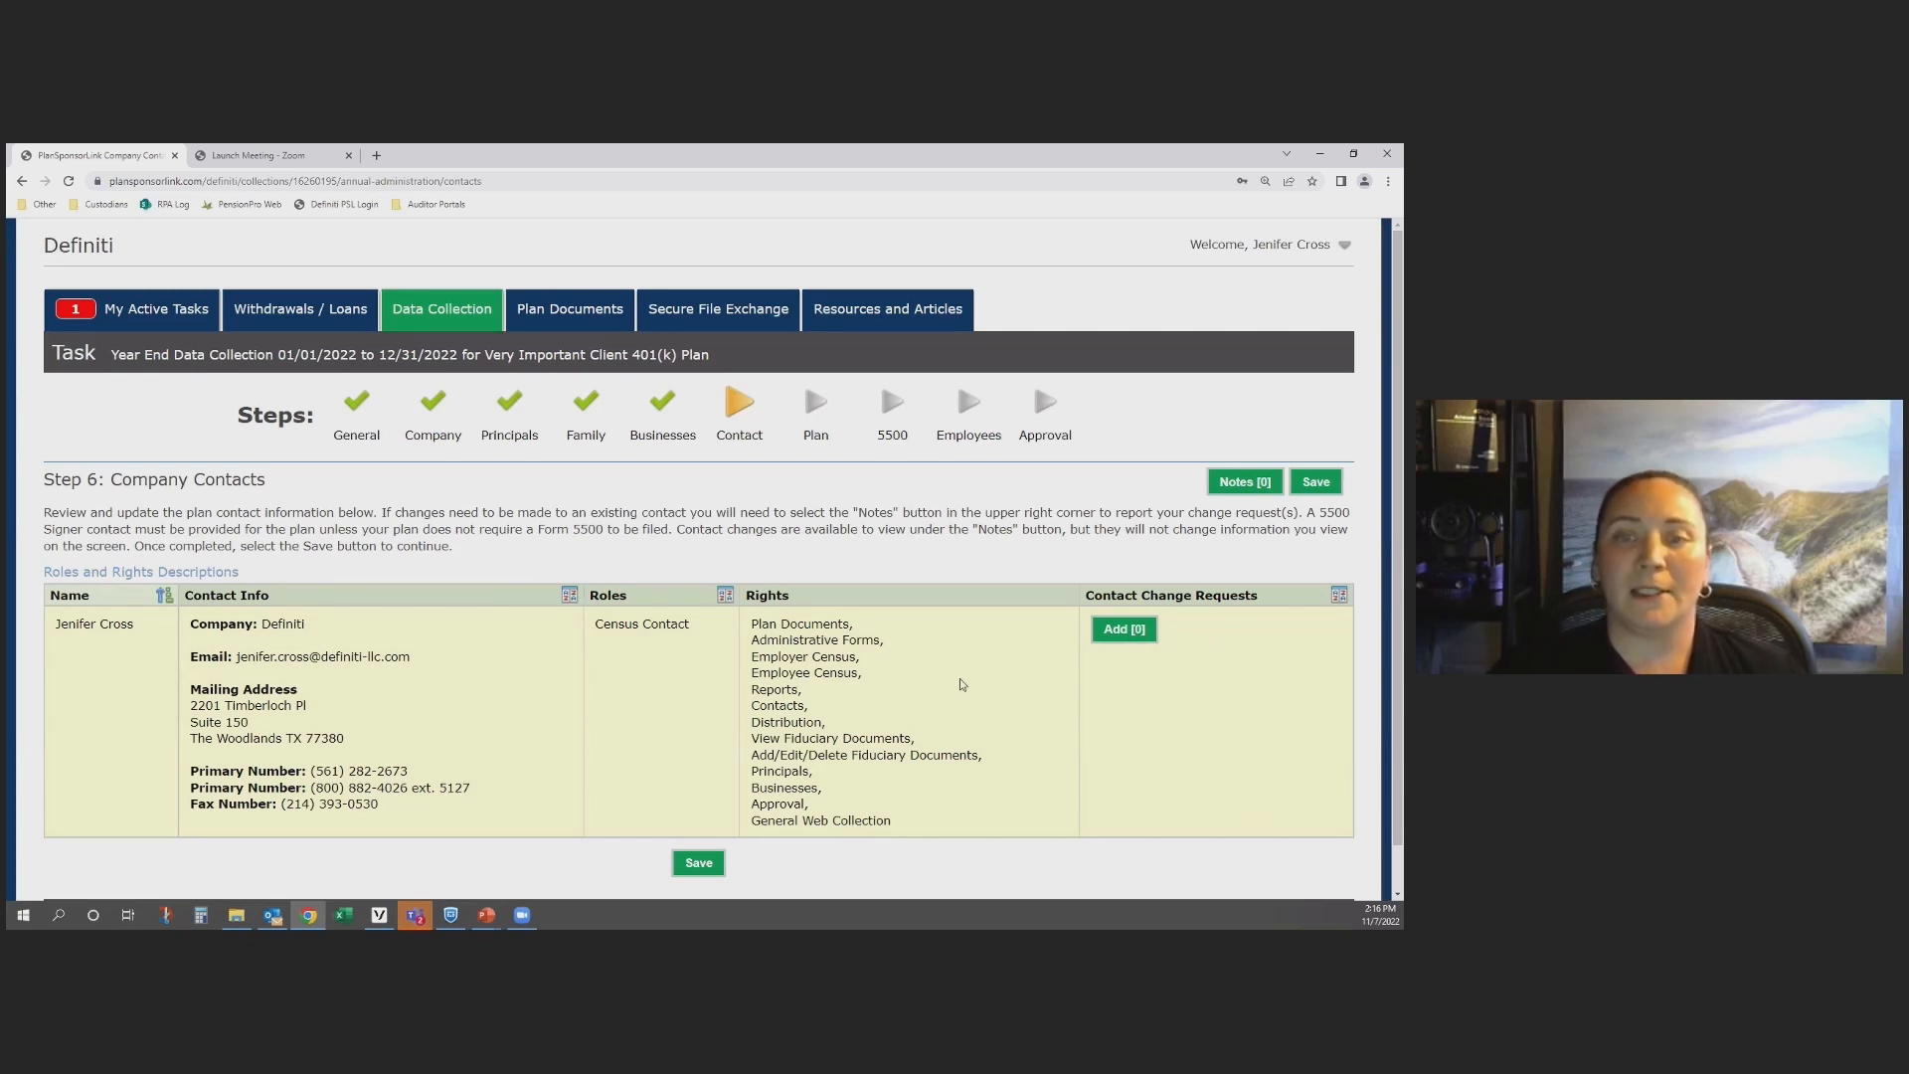
Step: Submit the change request "Remove Fiduciary Rights" for the census contact, then check it in the requested changes and close the list
click(1136, 636)
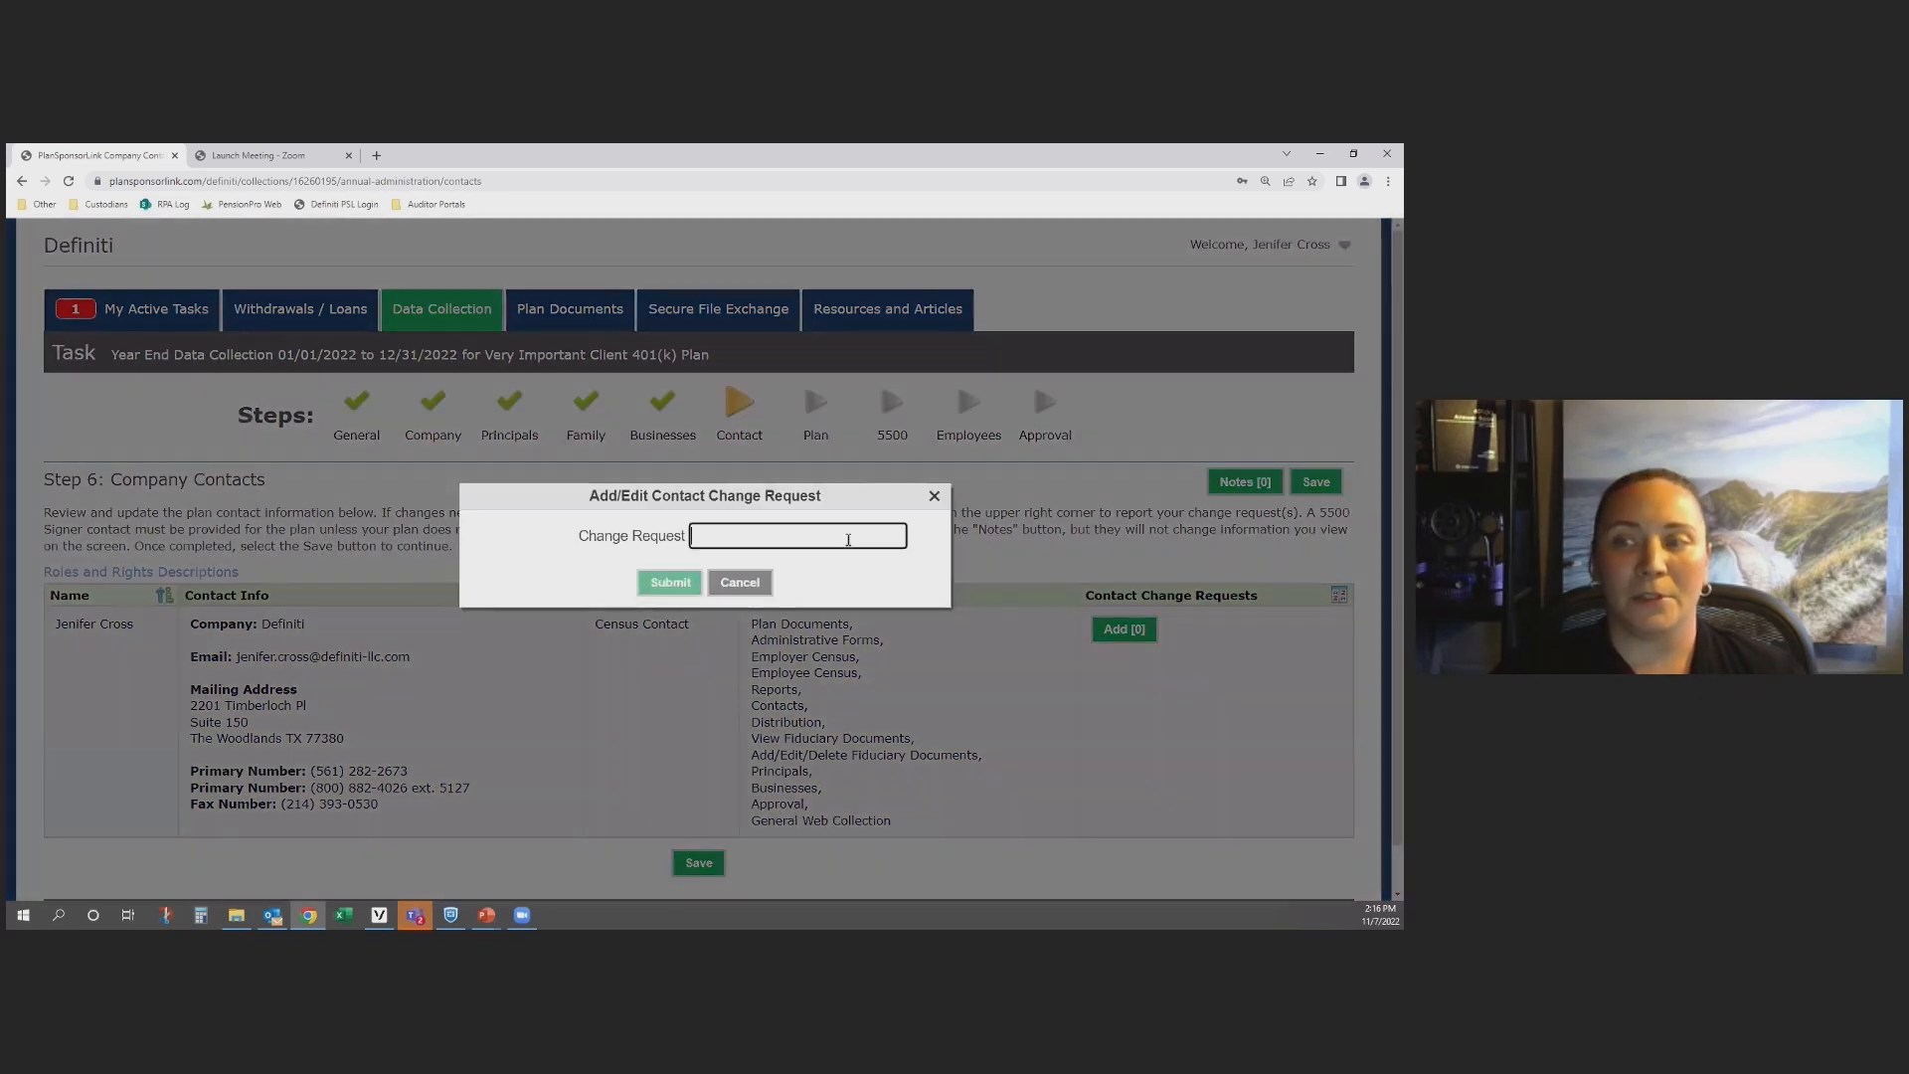
click(848, 537)
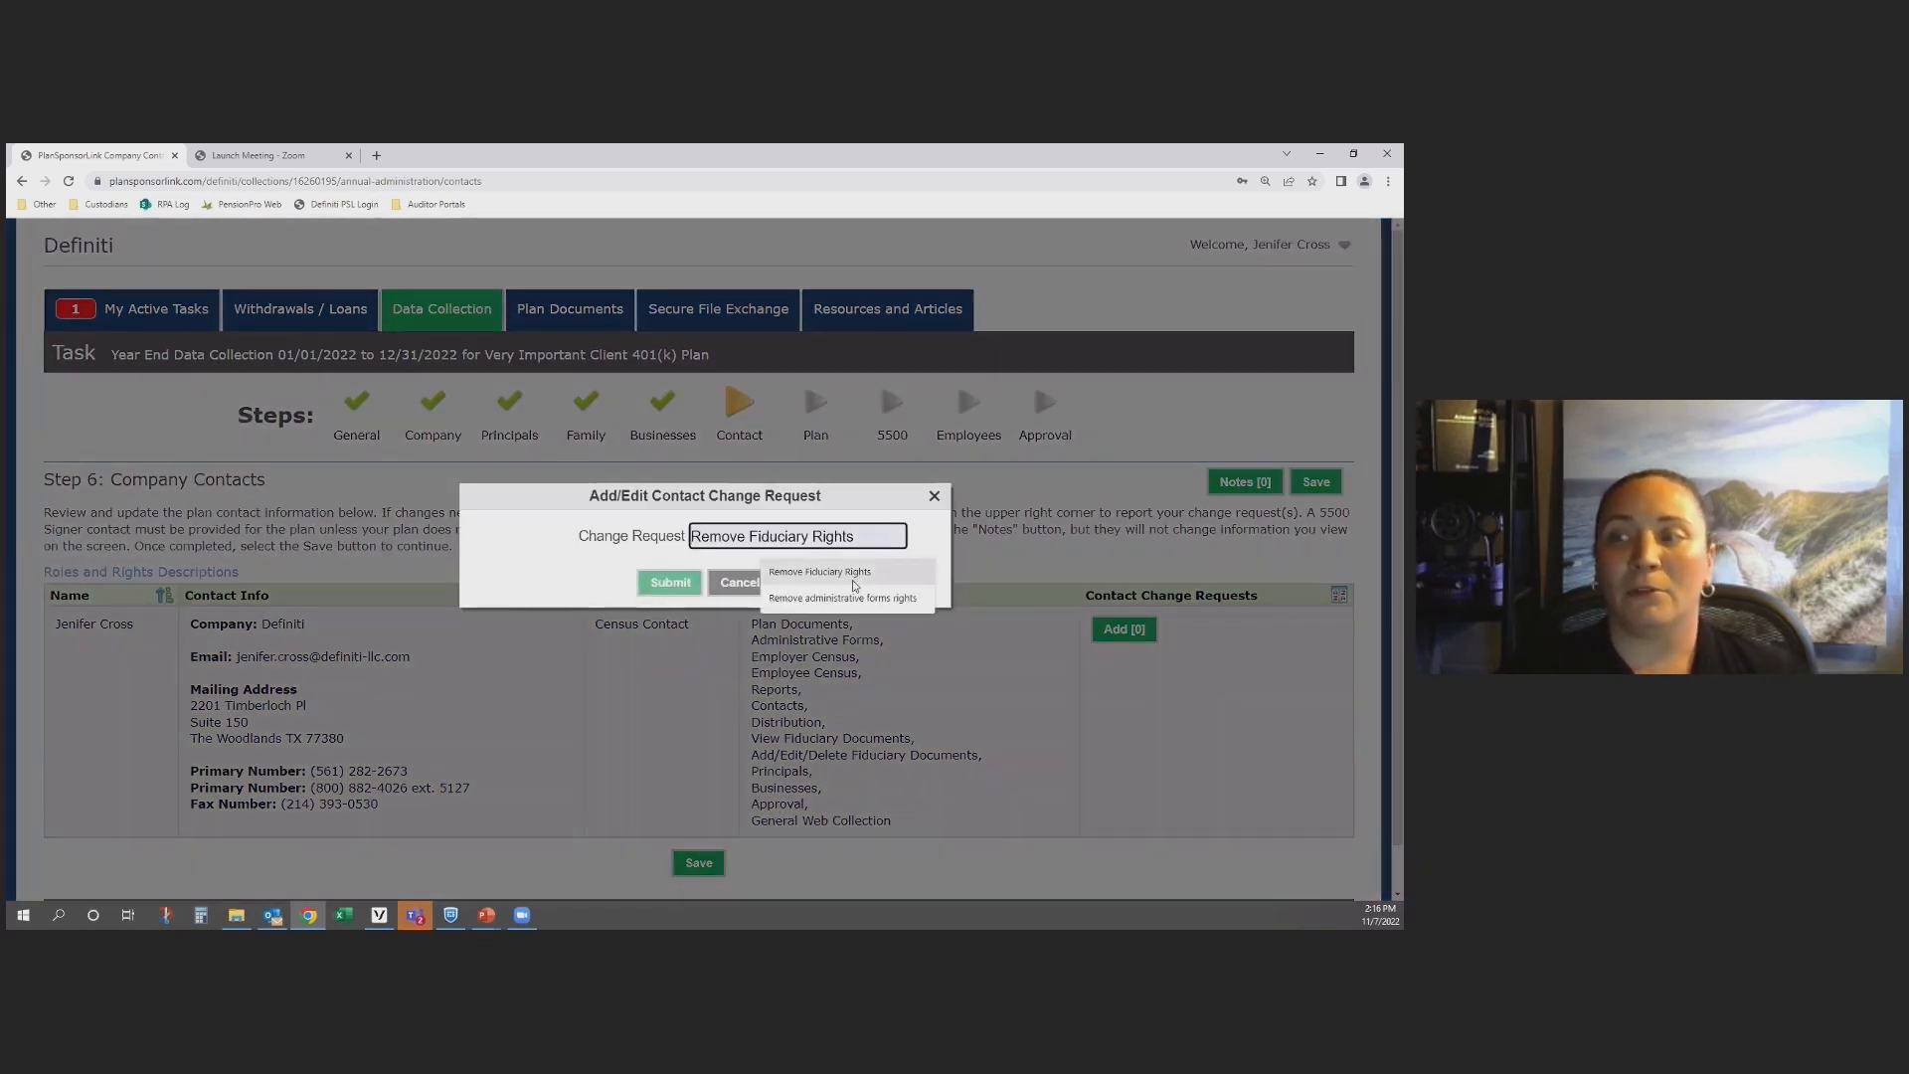
click(853, 574)
click(667, 585)
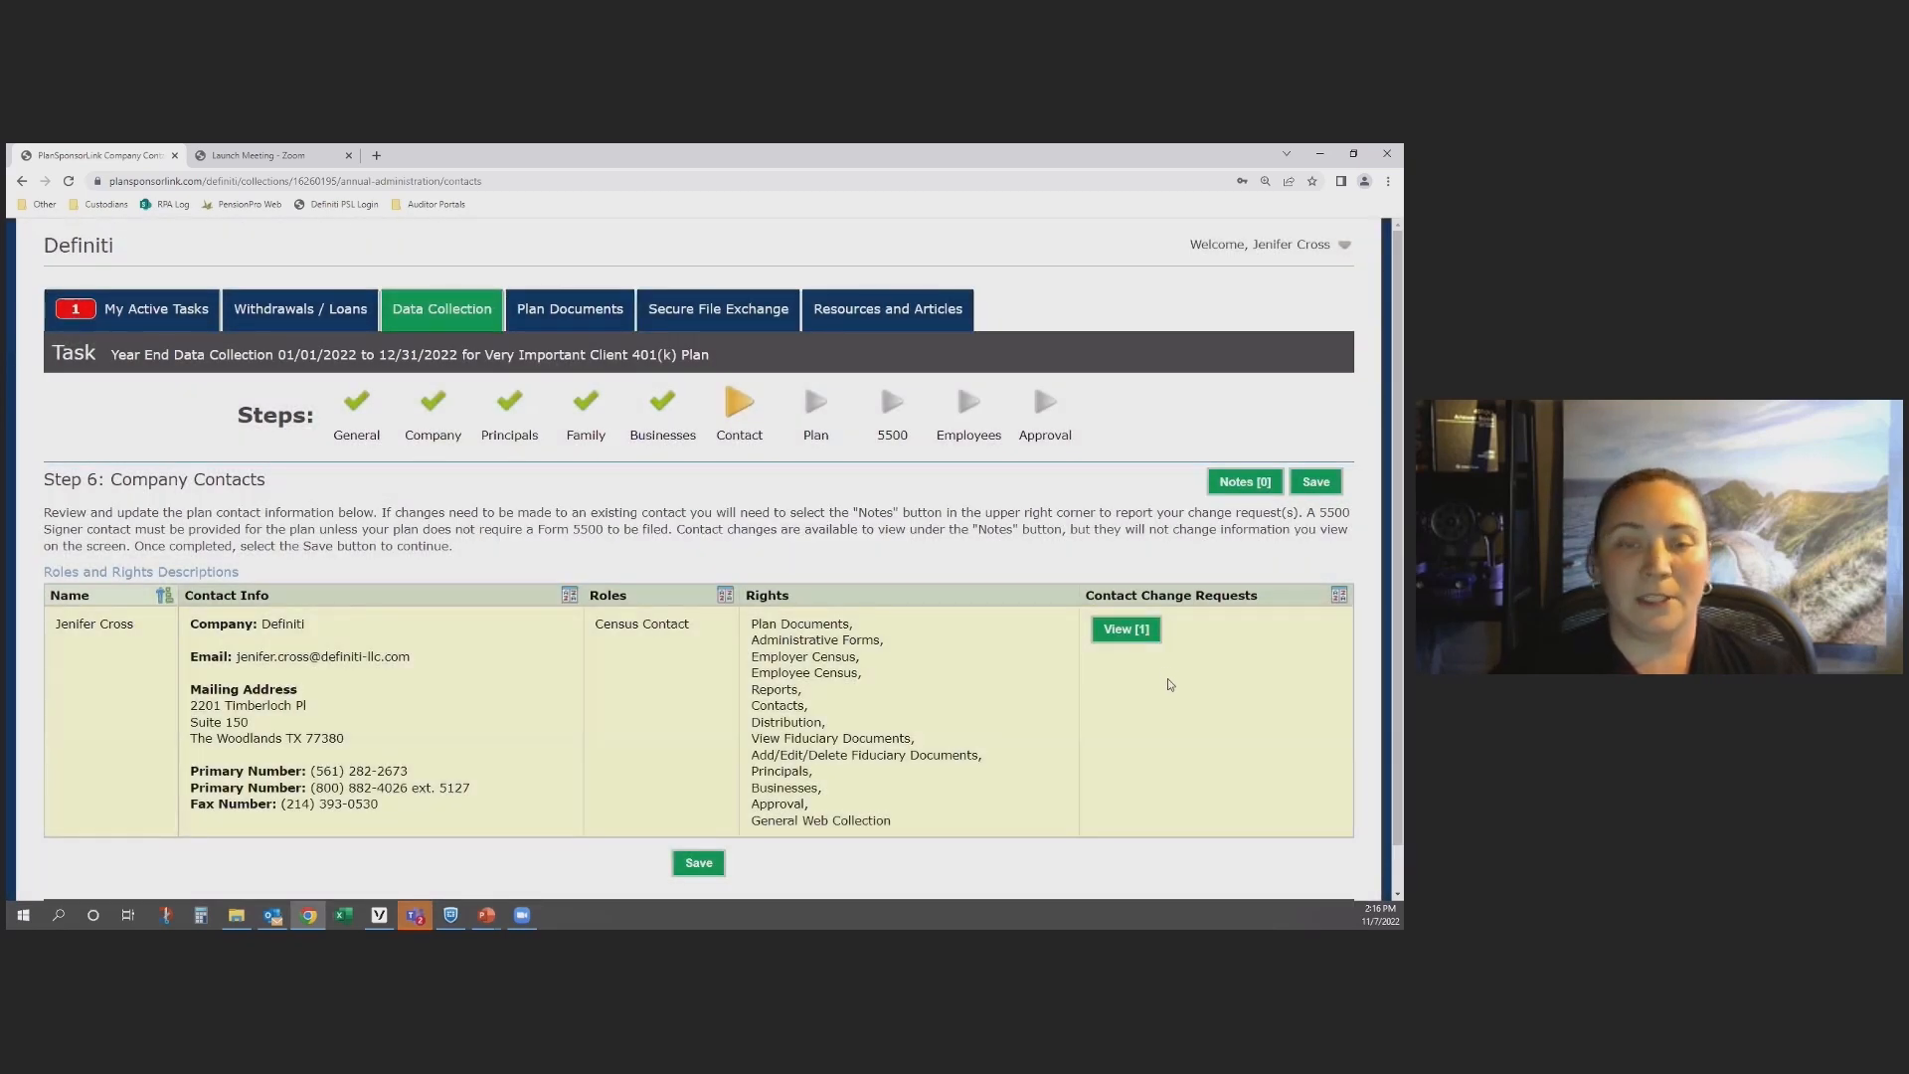
click(1125, 633)
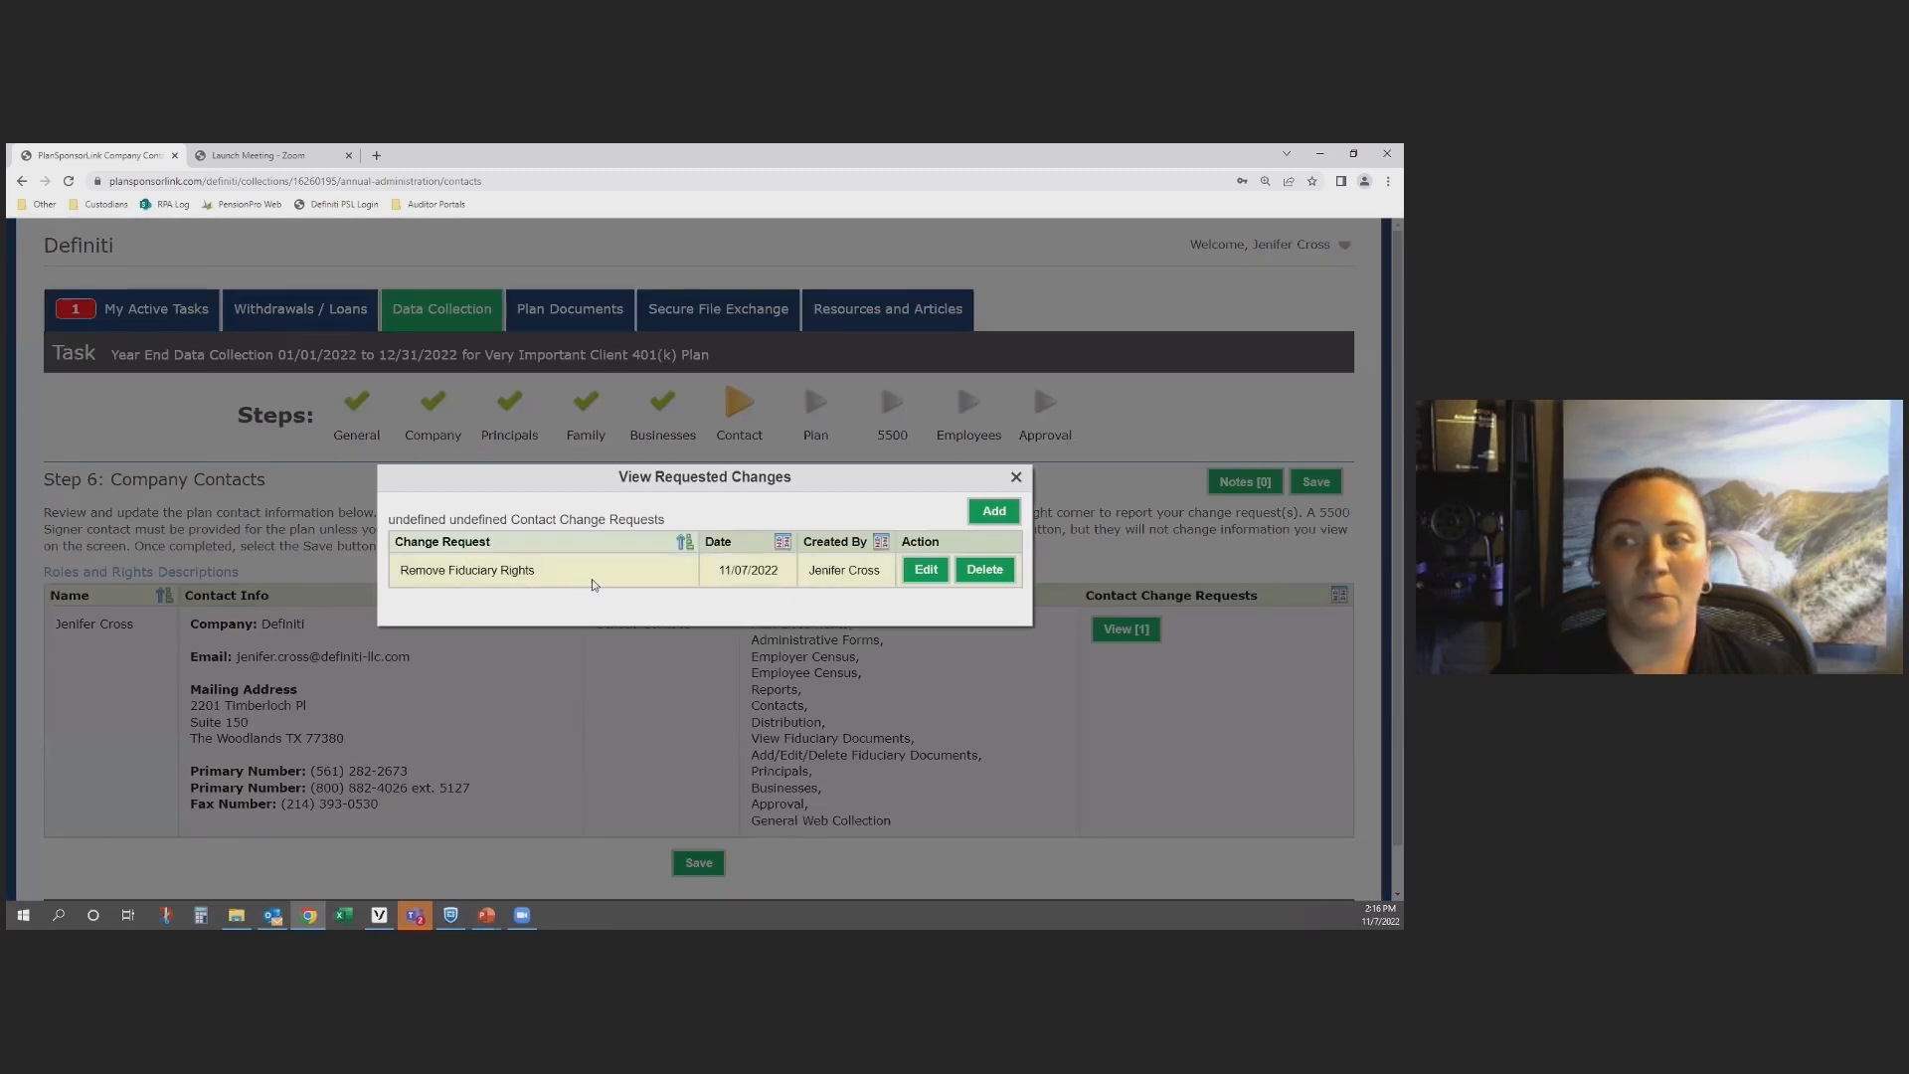
click(1016, 477)
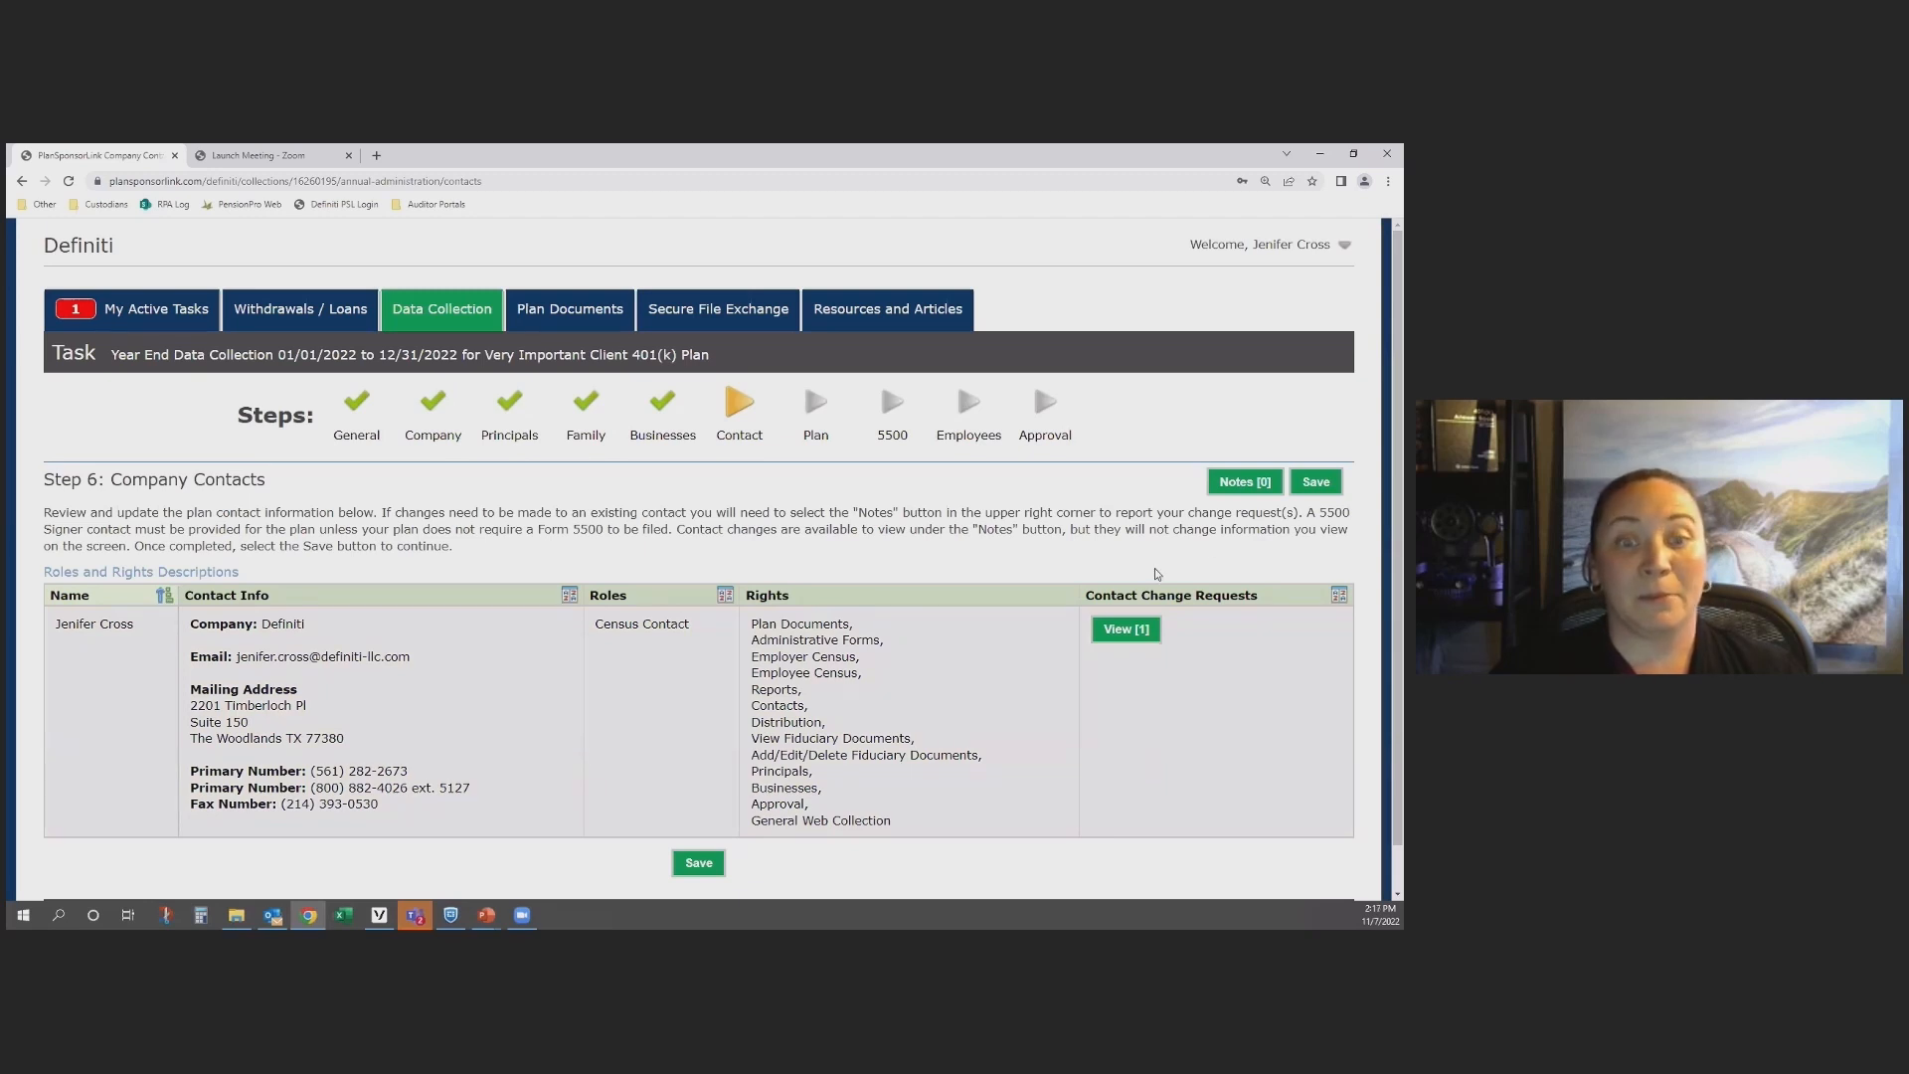
Step: Add a note naming the contact to add "as 5500 Signed with Fiduciary Rights", close the notes, and save the Company Contacts step
click(1233, 490)
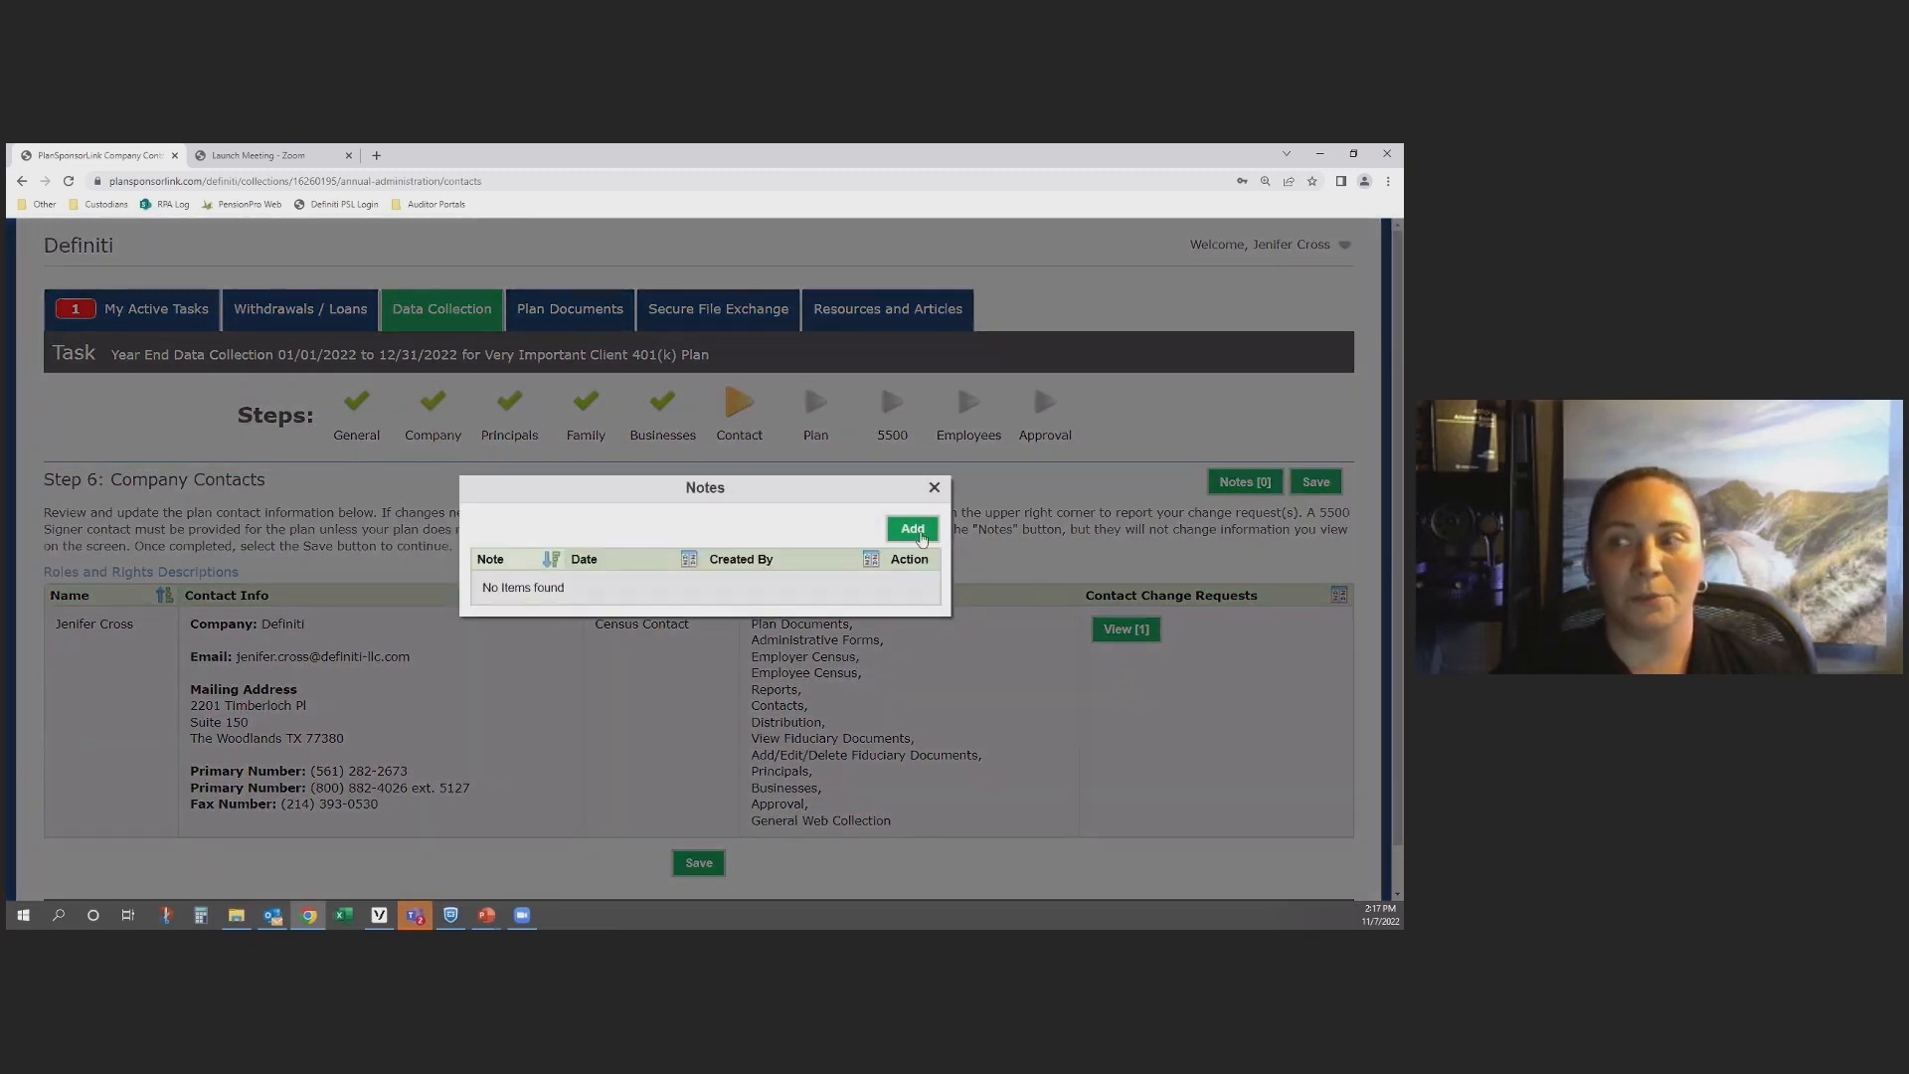
click(911, 530)
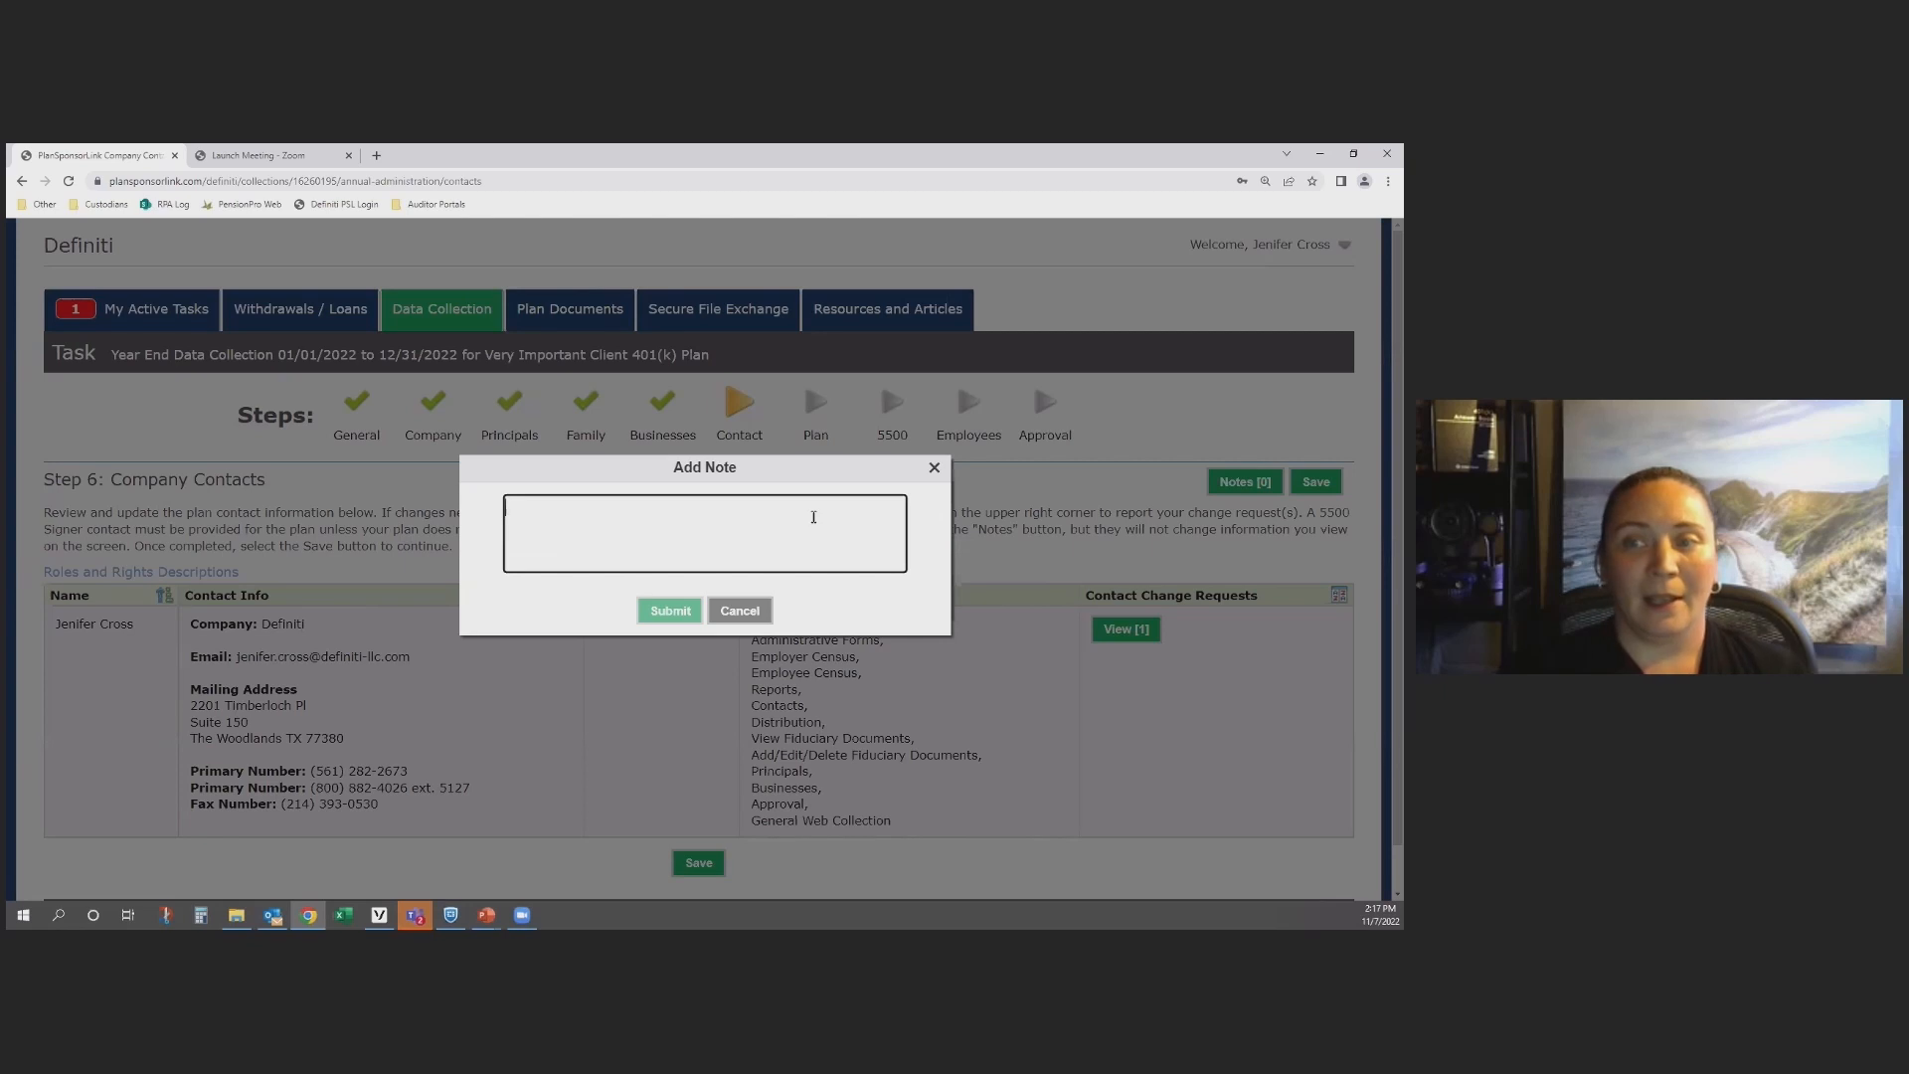
text(JOhn)
key(BackSpace)
key(BackSpace)
key(BackSpace)
text(ohn )
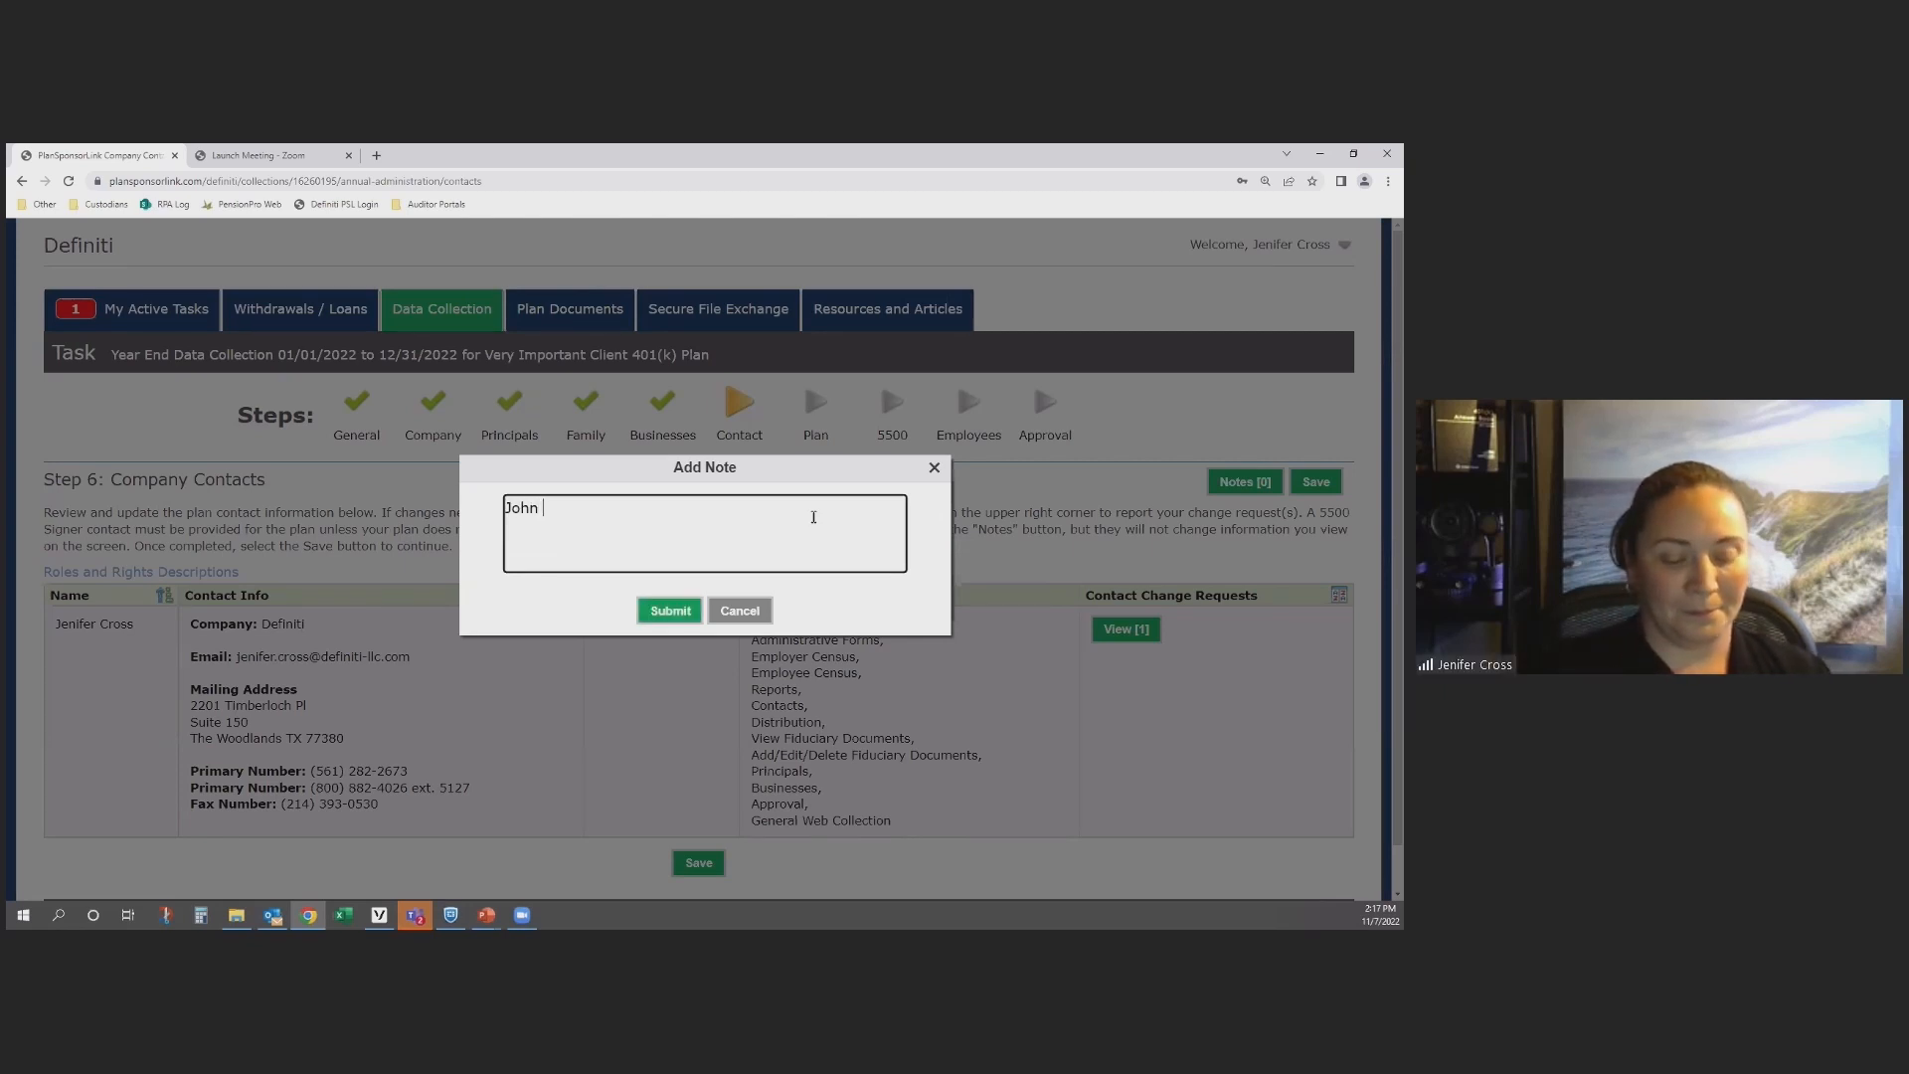
text(Smith add )
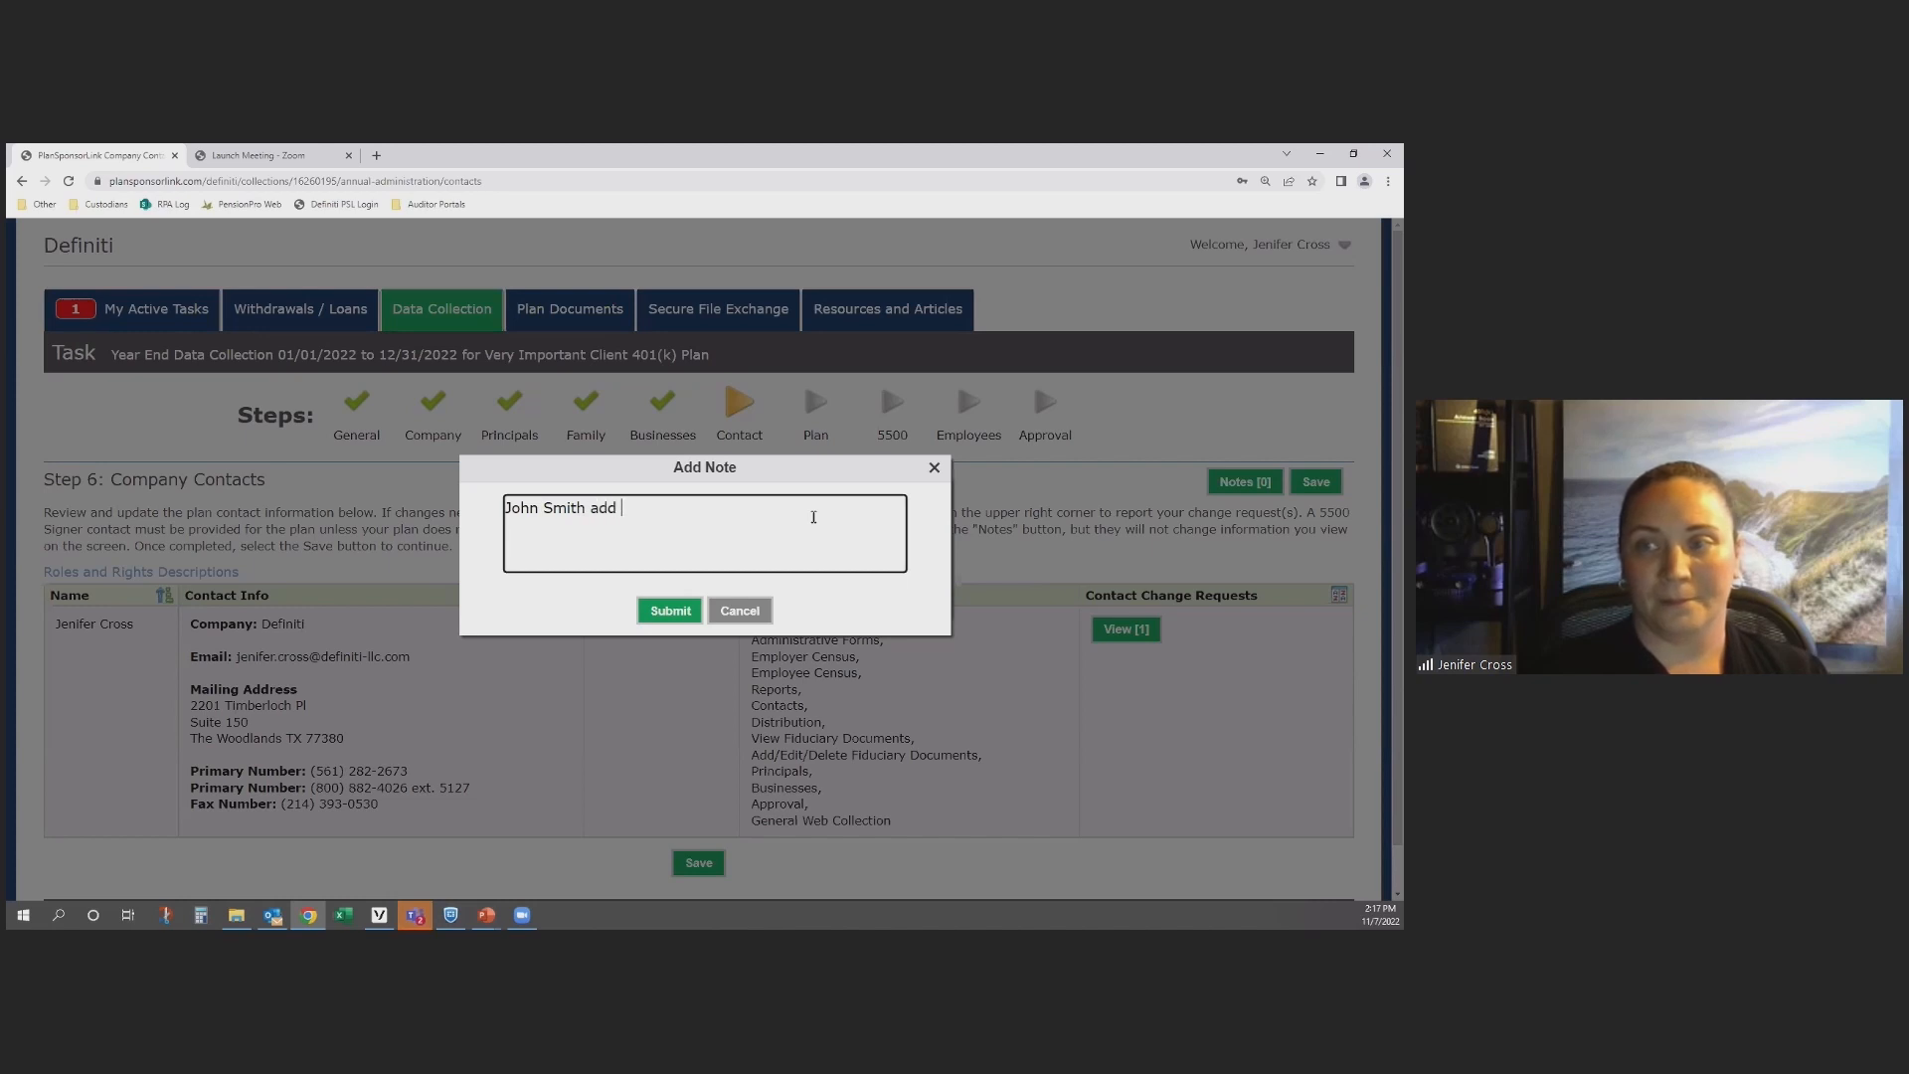
text(as 5500 )
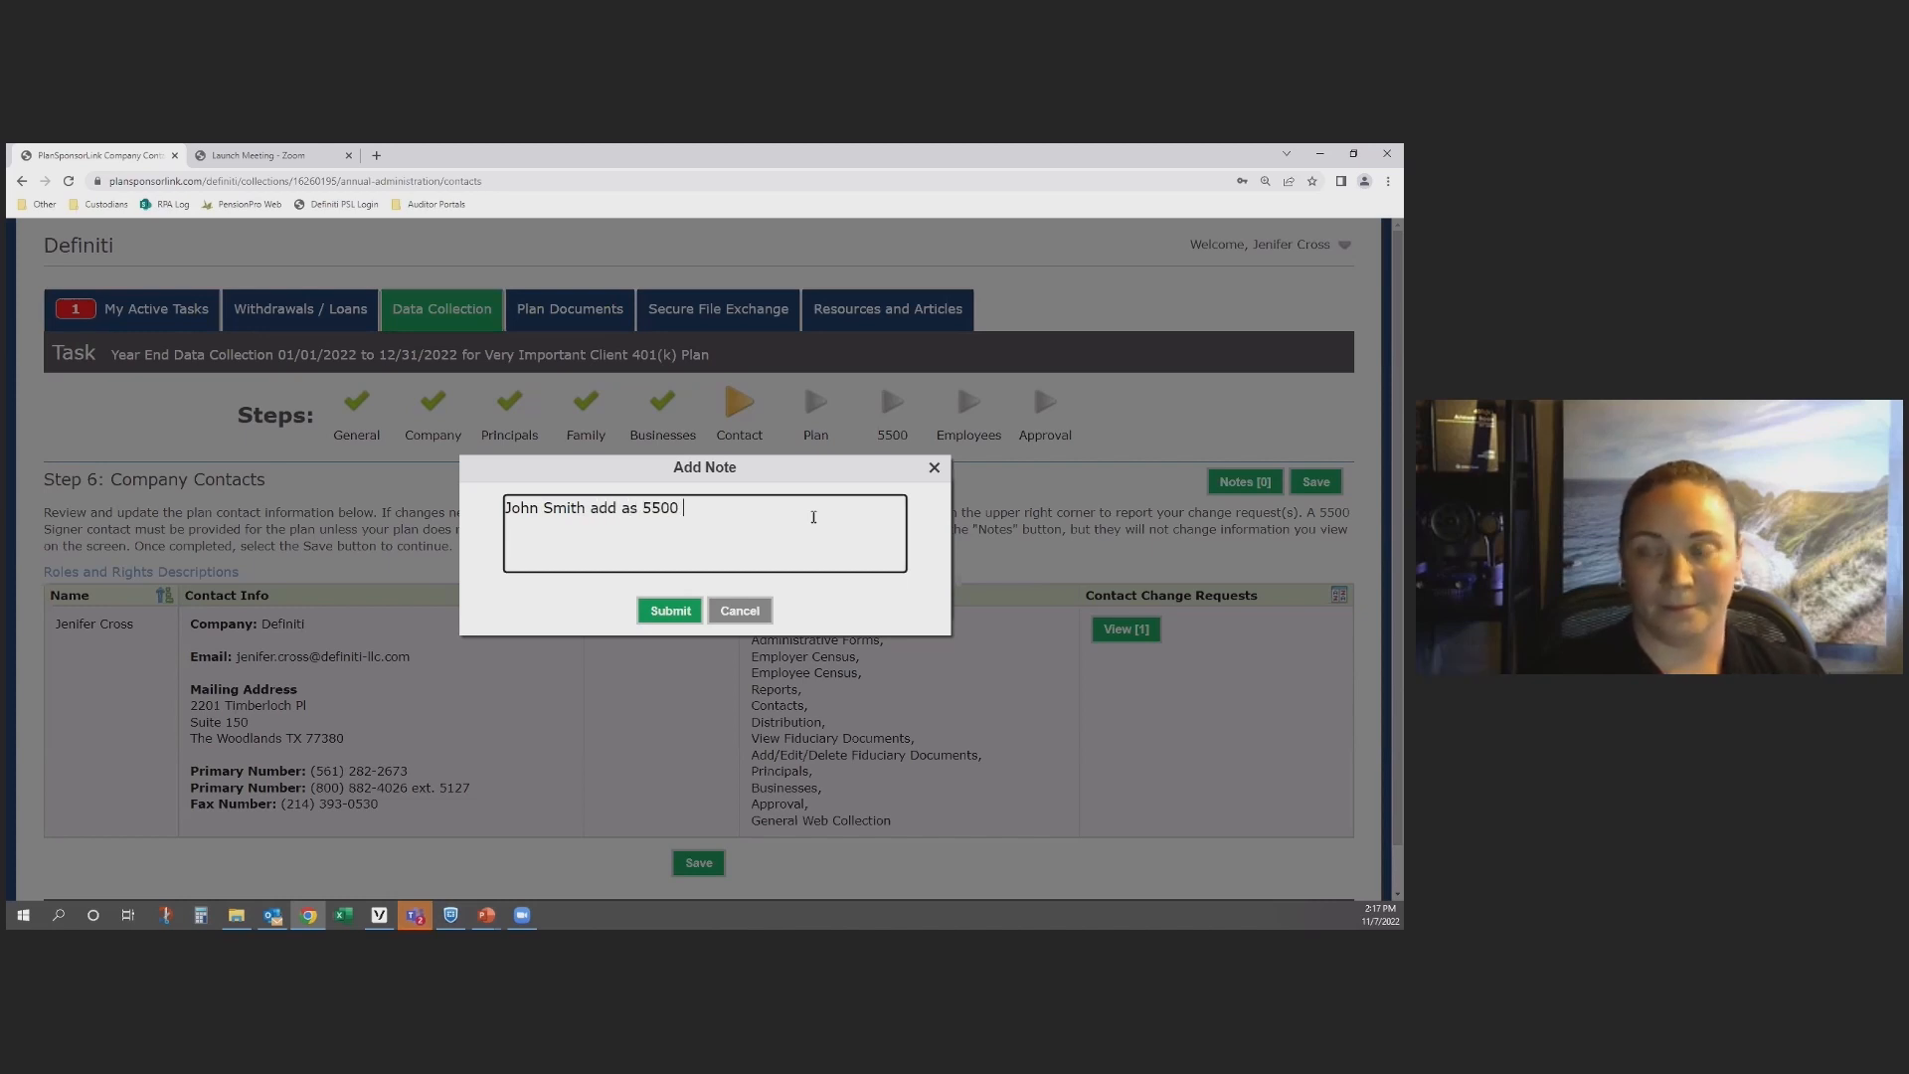
text(Signed with Fi)
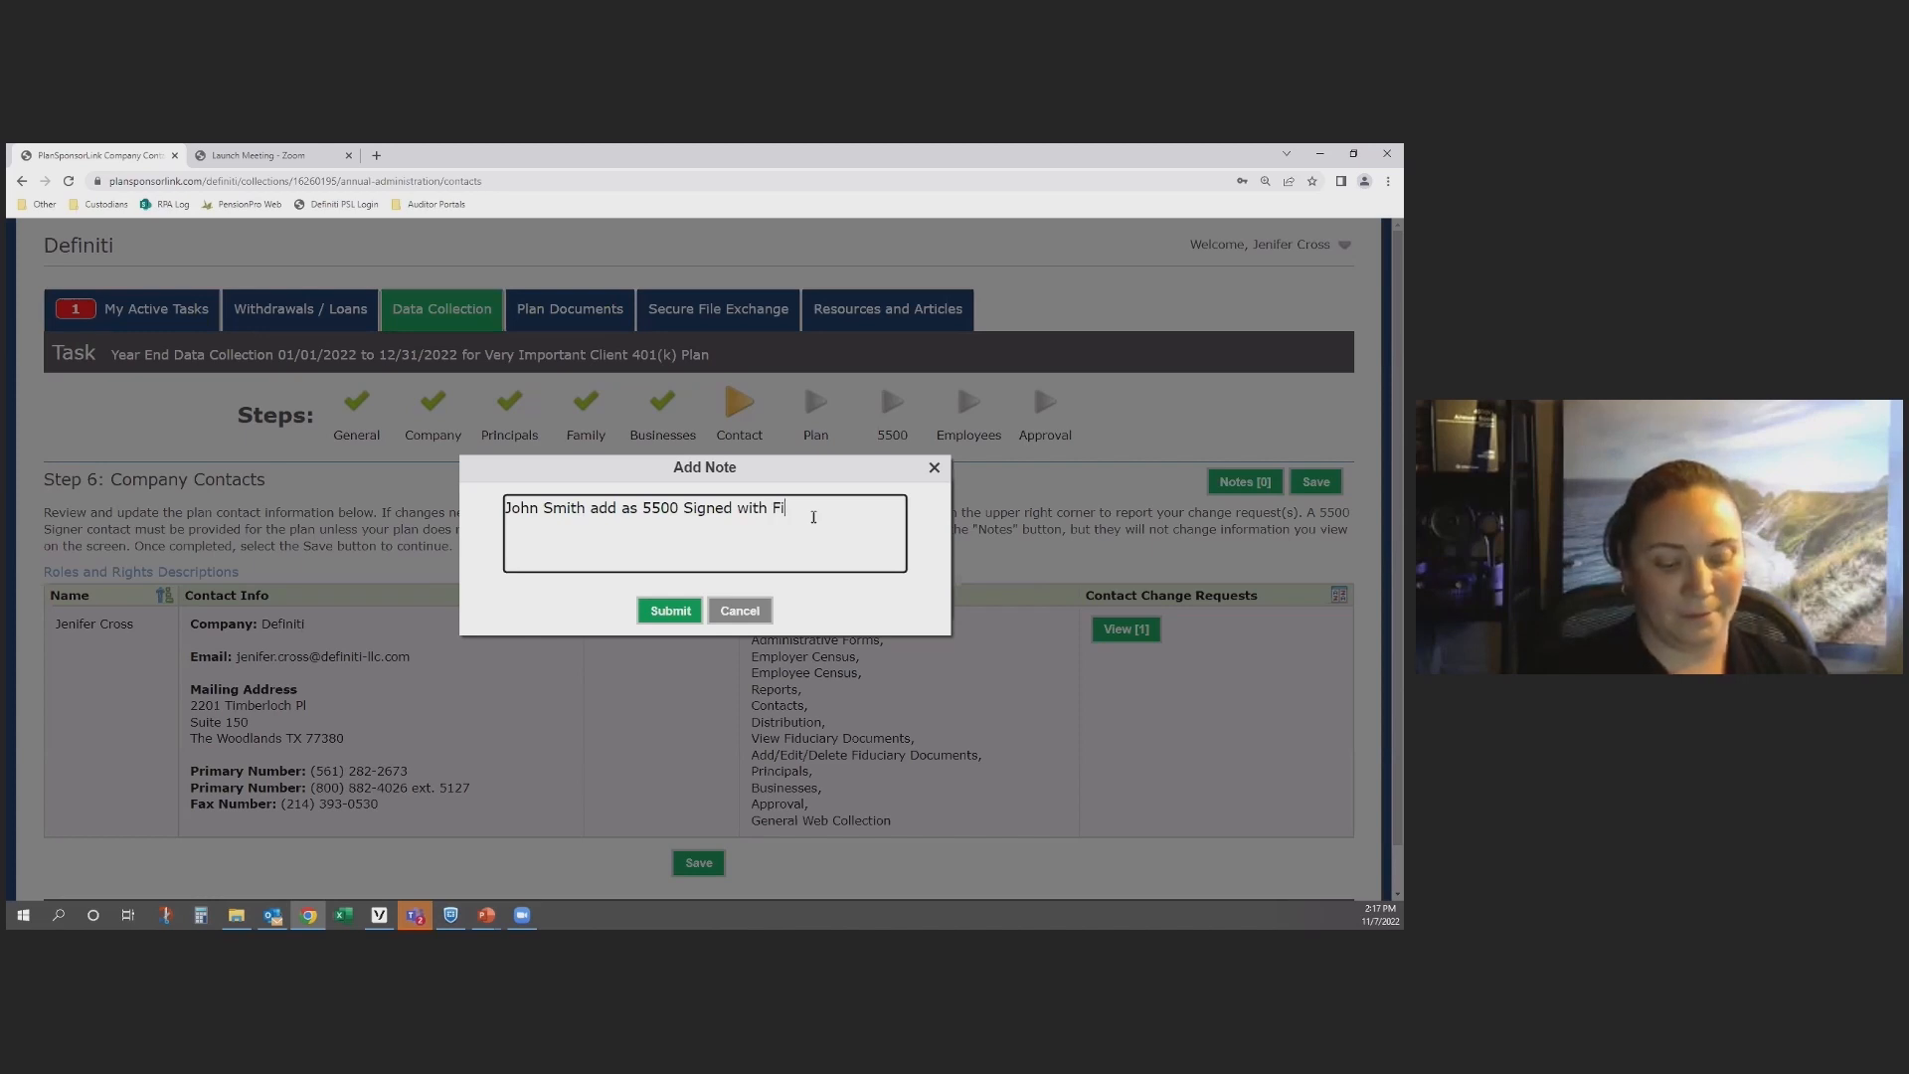
text(duciary )
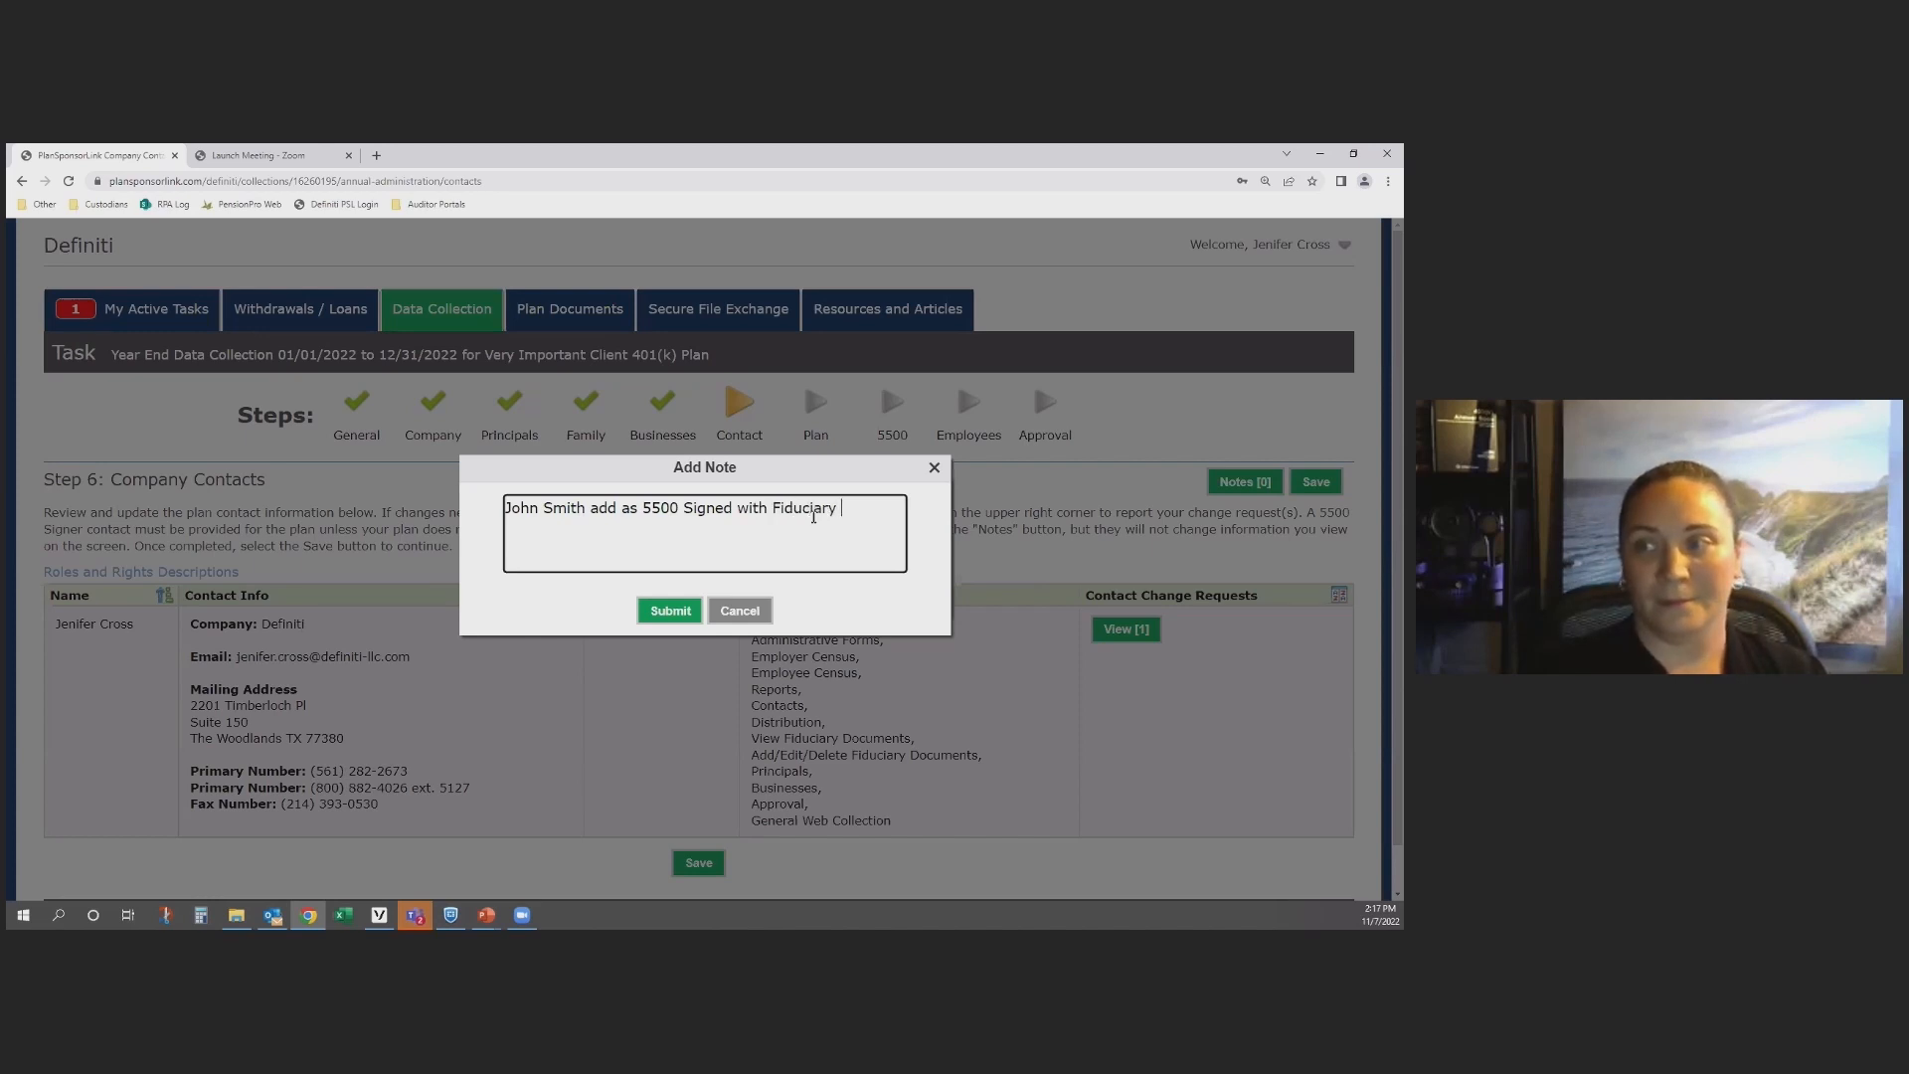
text(Rights)
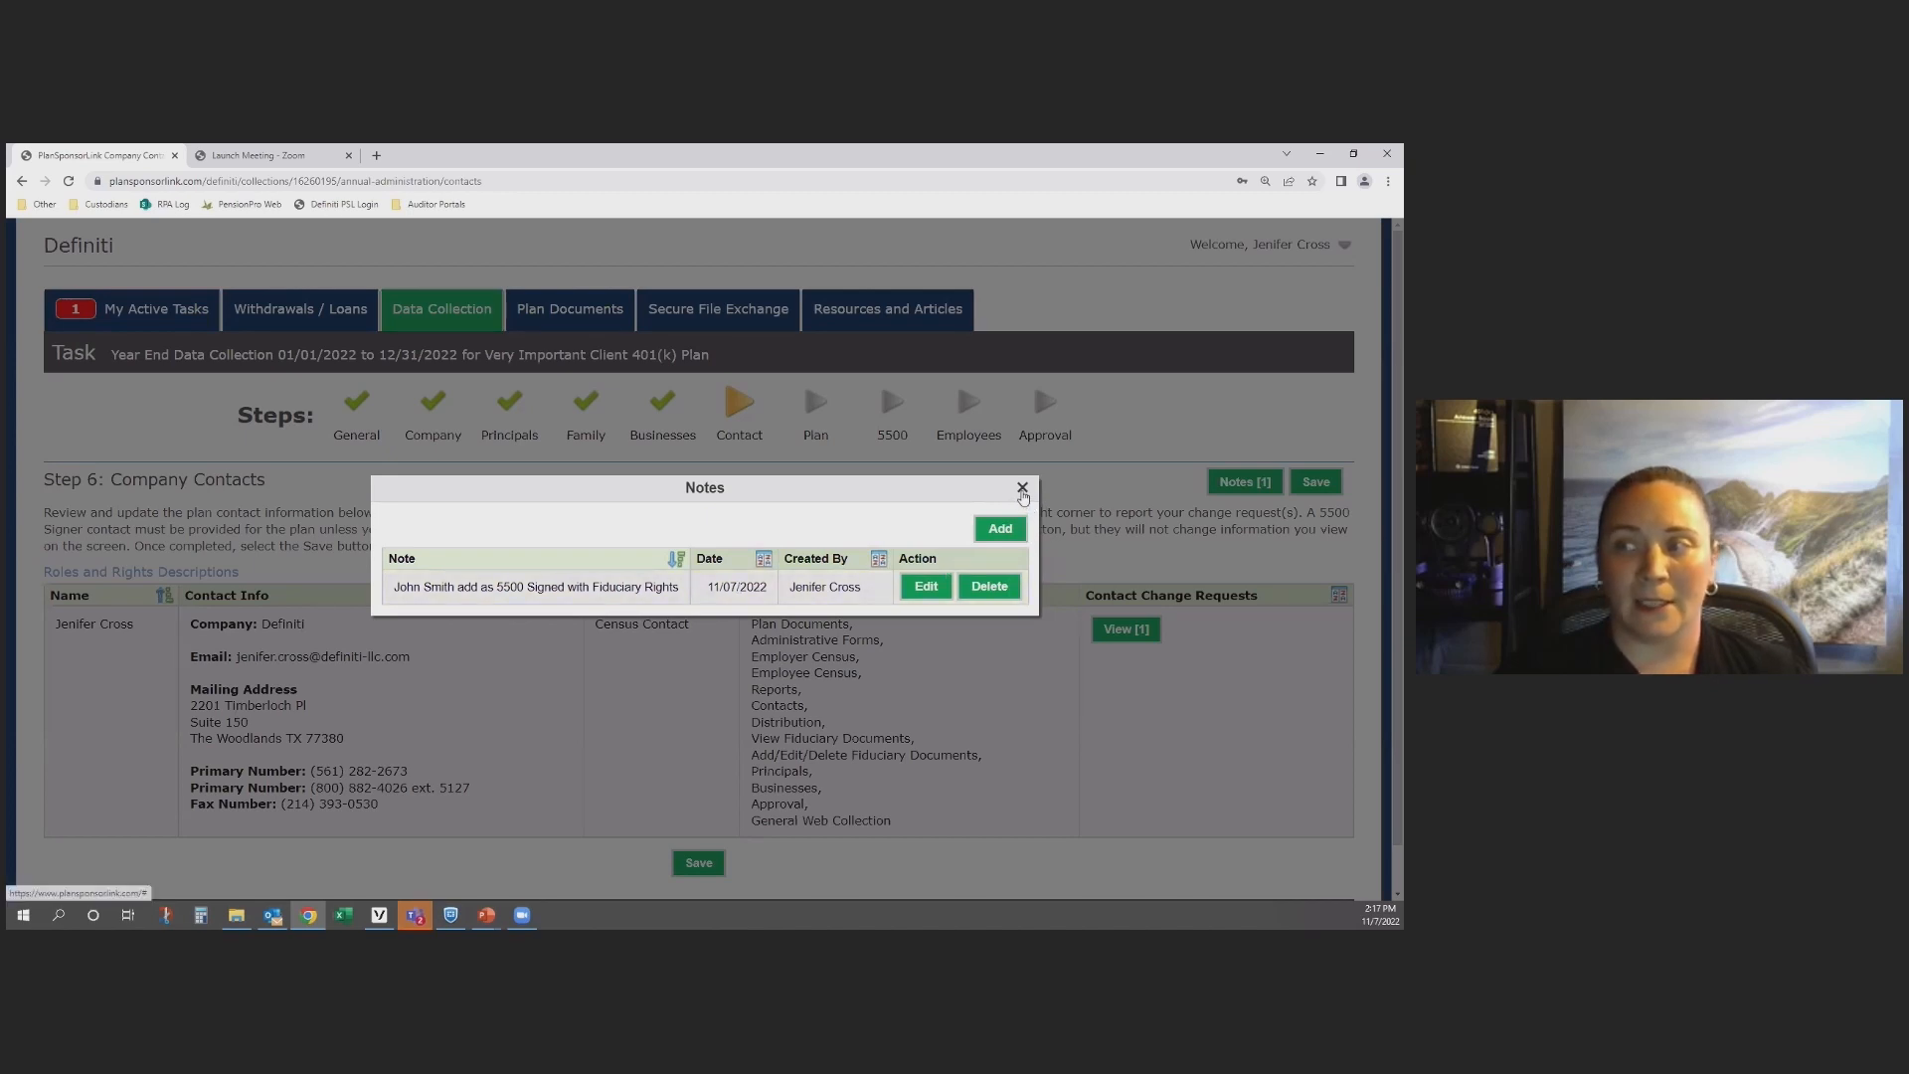
click(1023, 488)
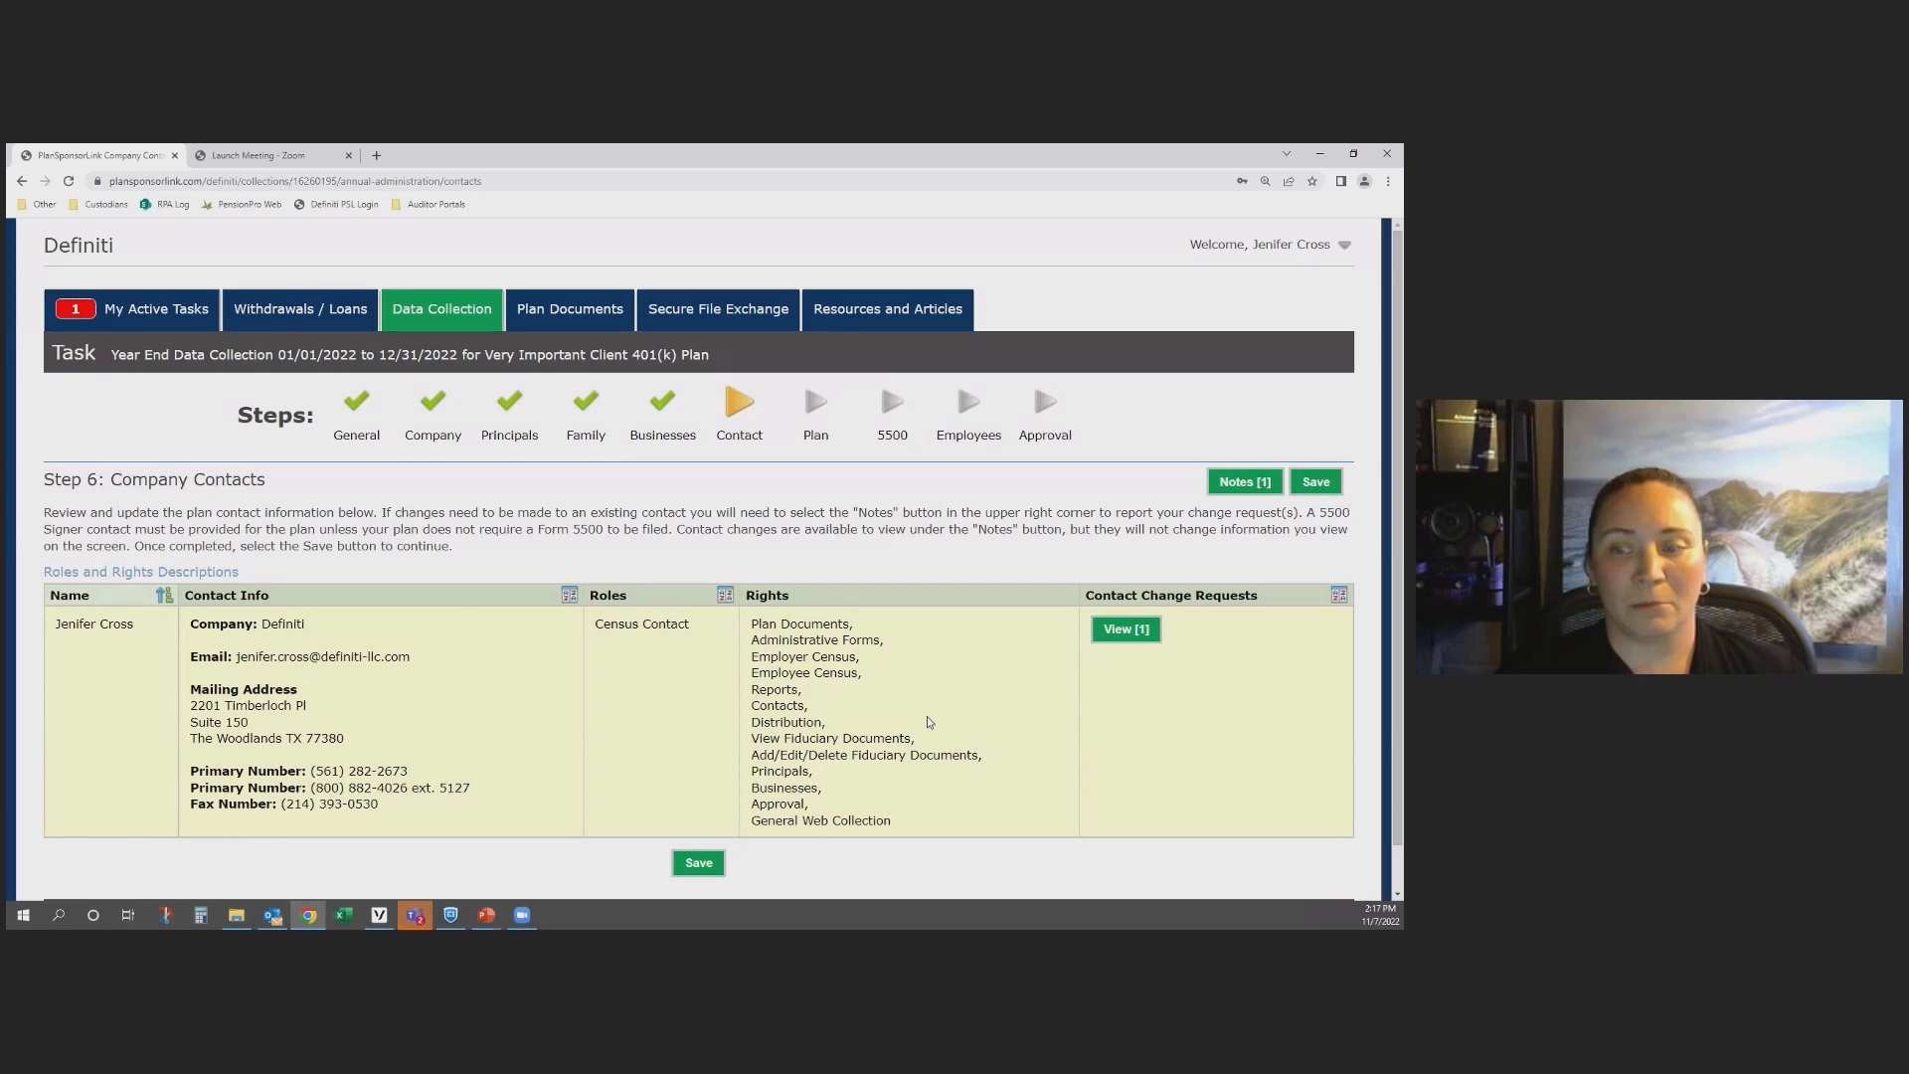
click(697, 868)
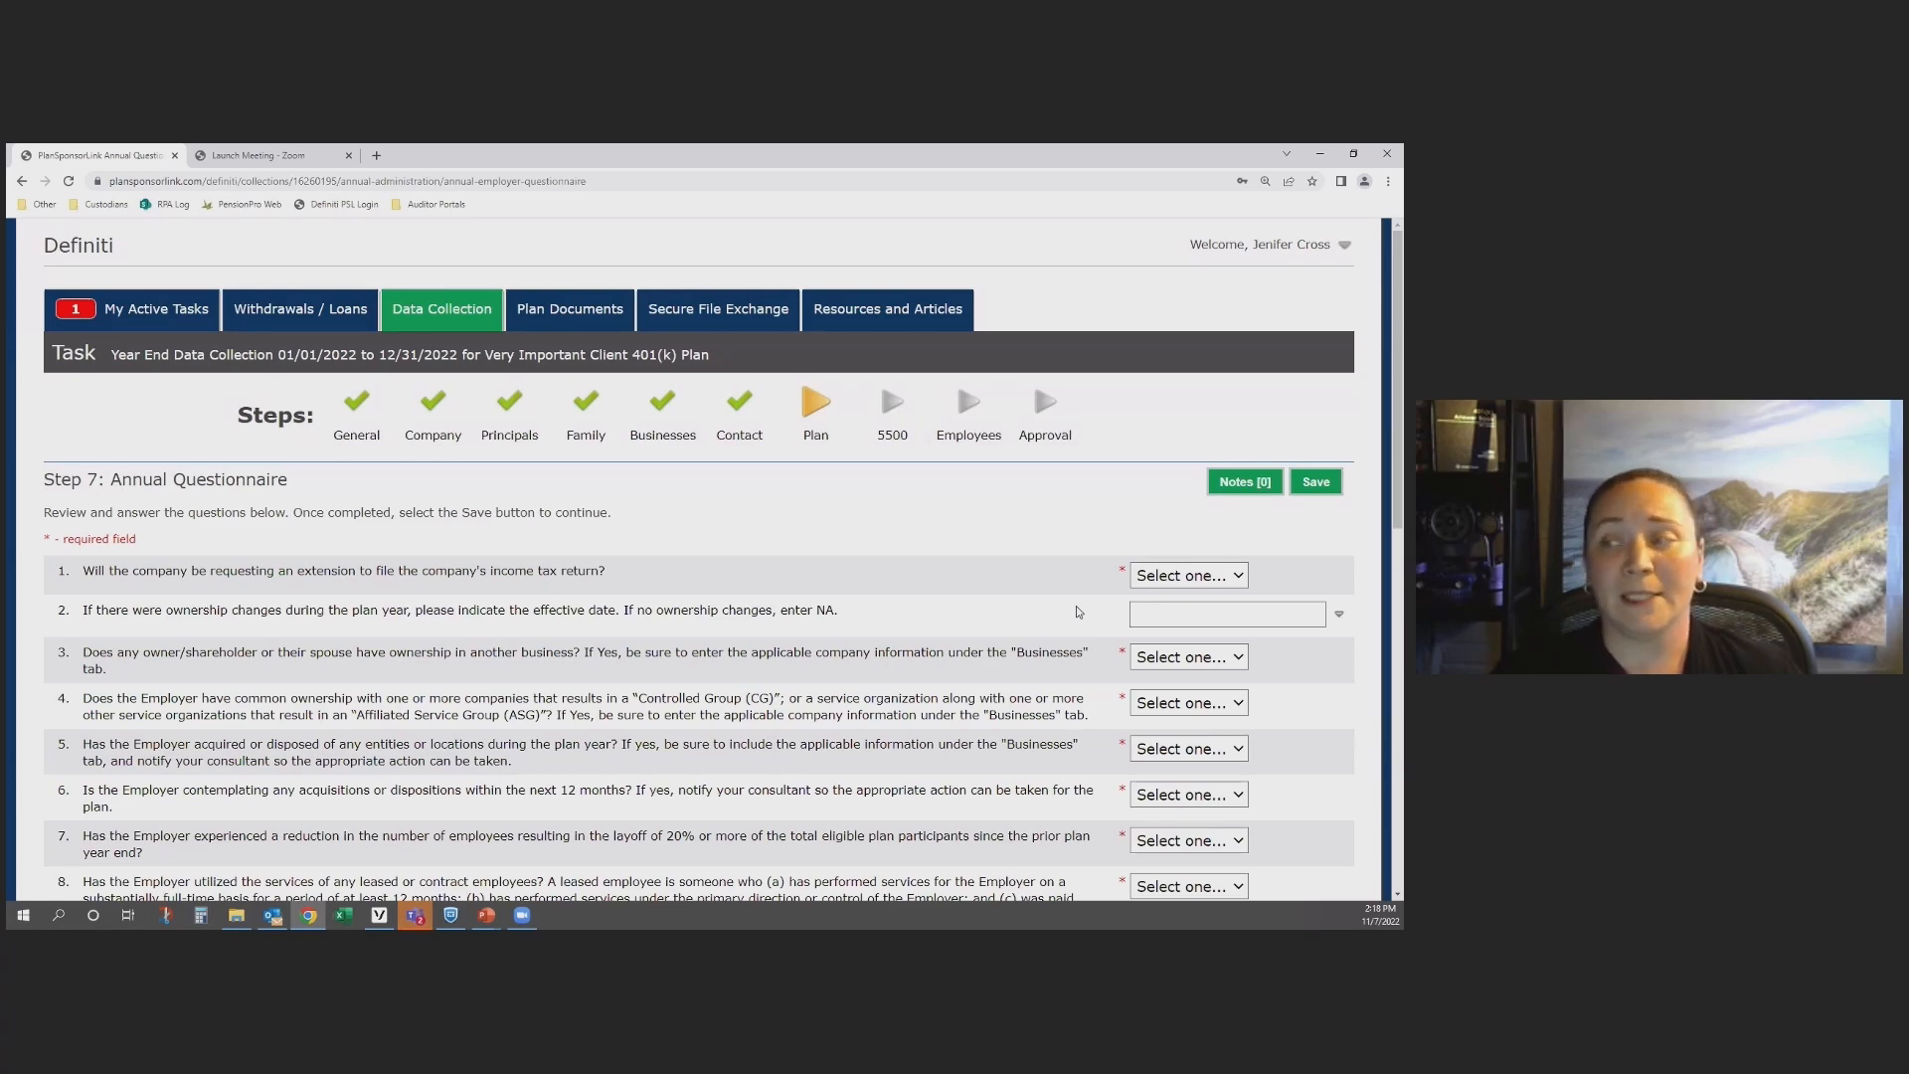
Step: Try saving the unanswered Annual Questionnaire, and answer No to question 1 about an income tax return extension
scroll(1076, 612, down, 10)
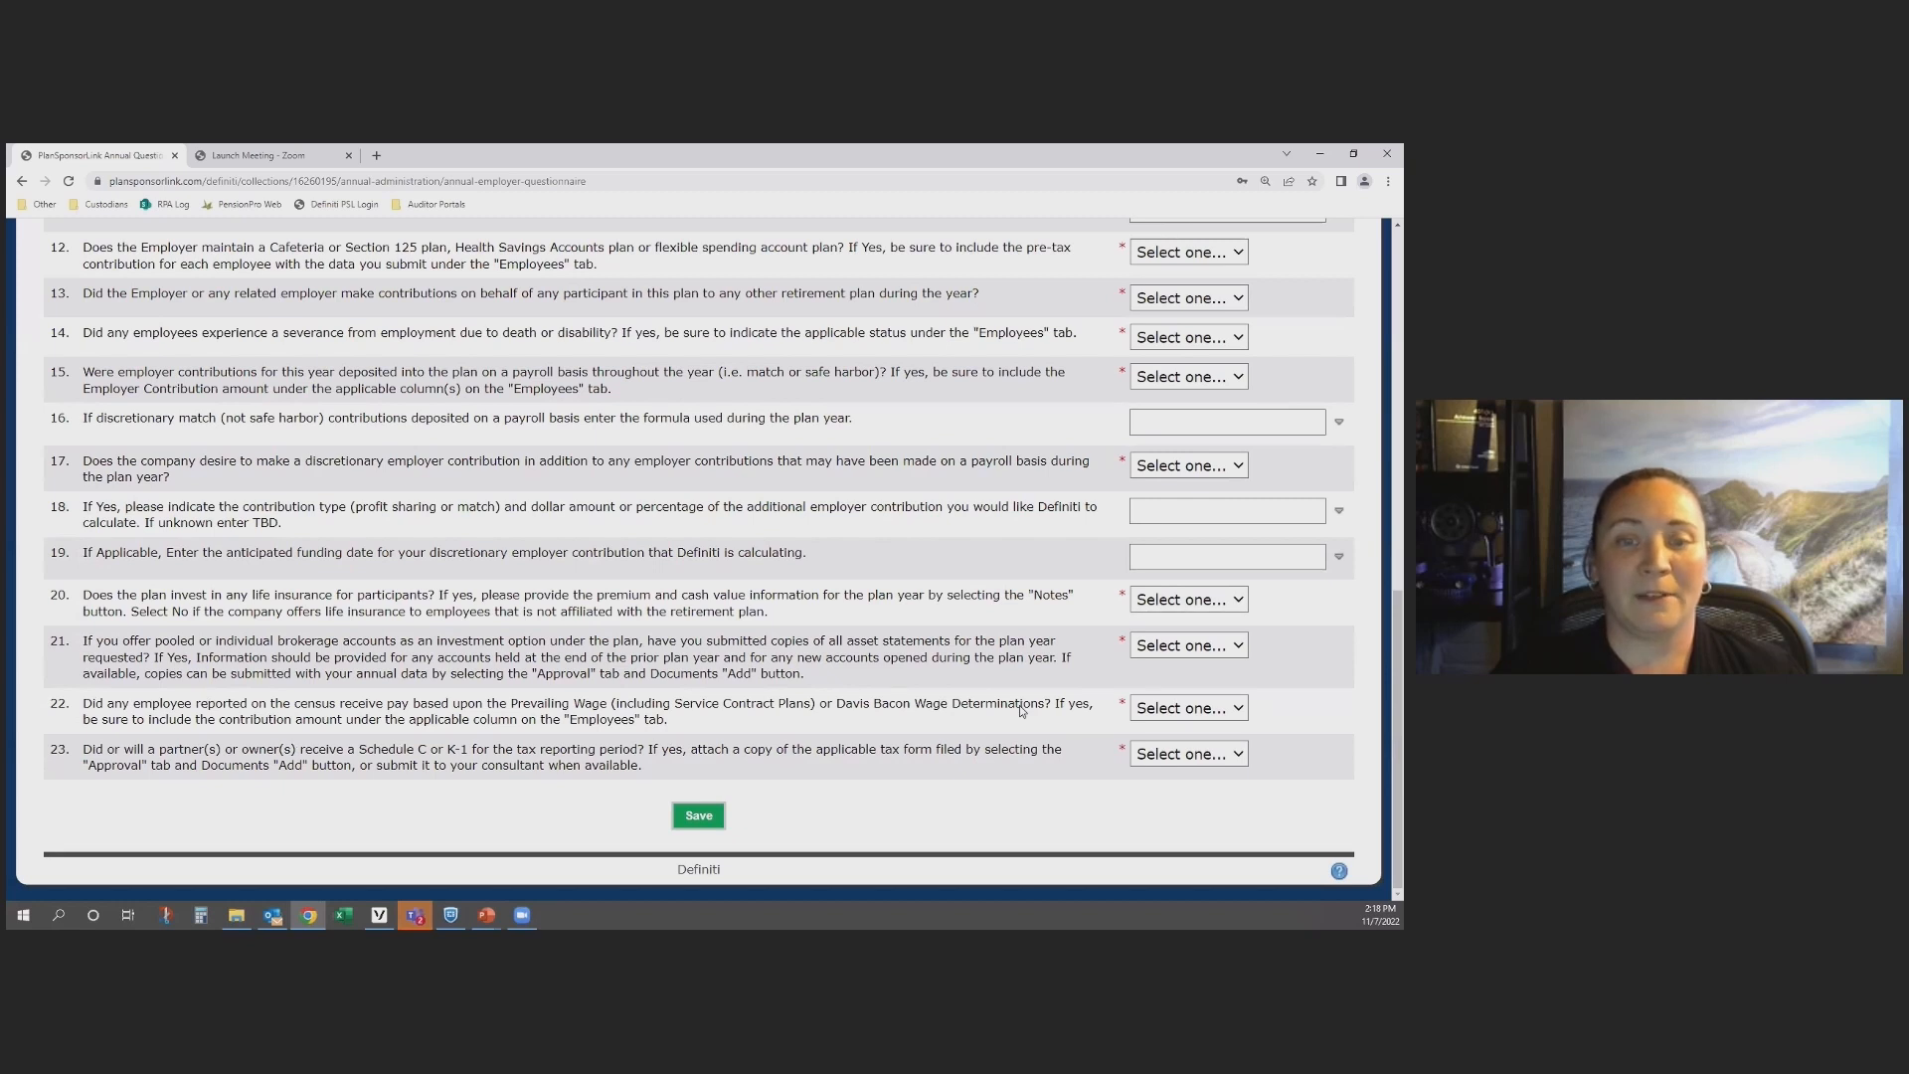
click(700, 817)
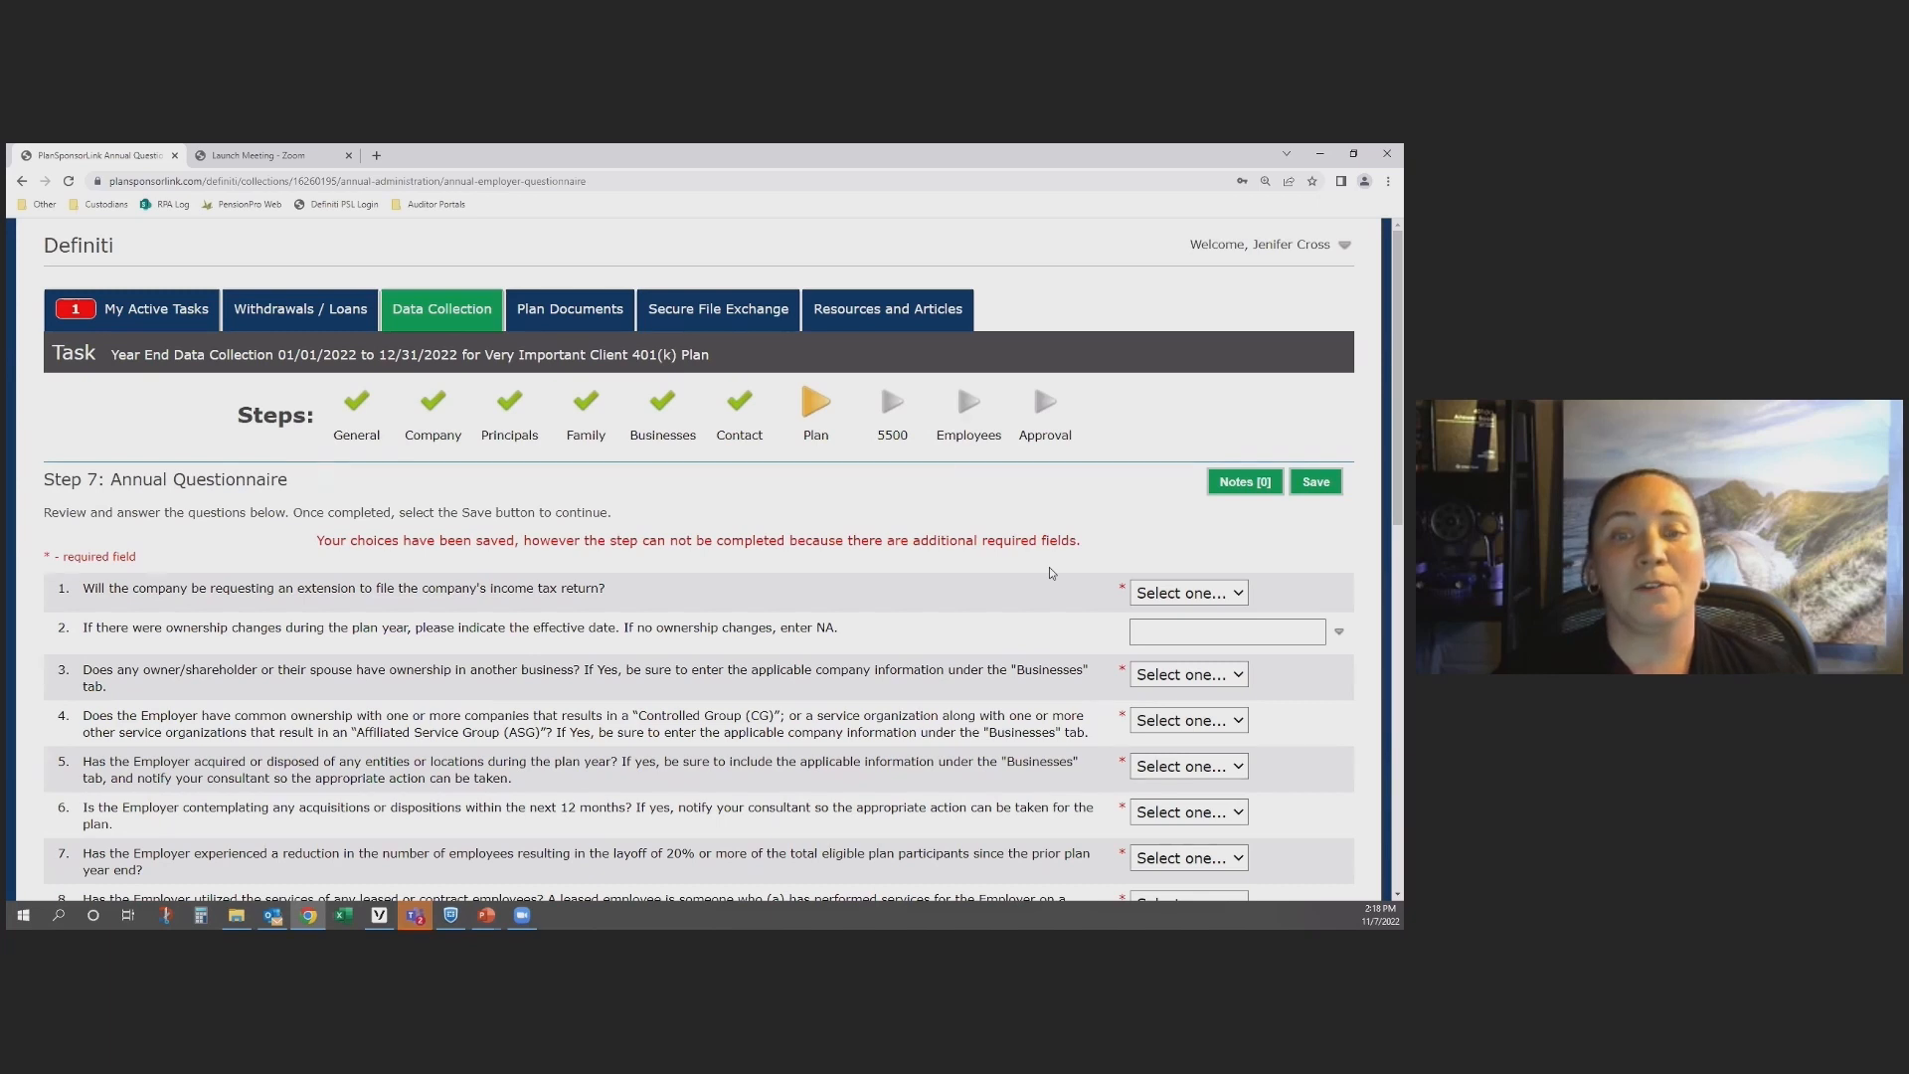
click(1188, 596)
click(1153, 631)
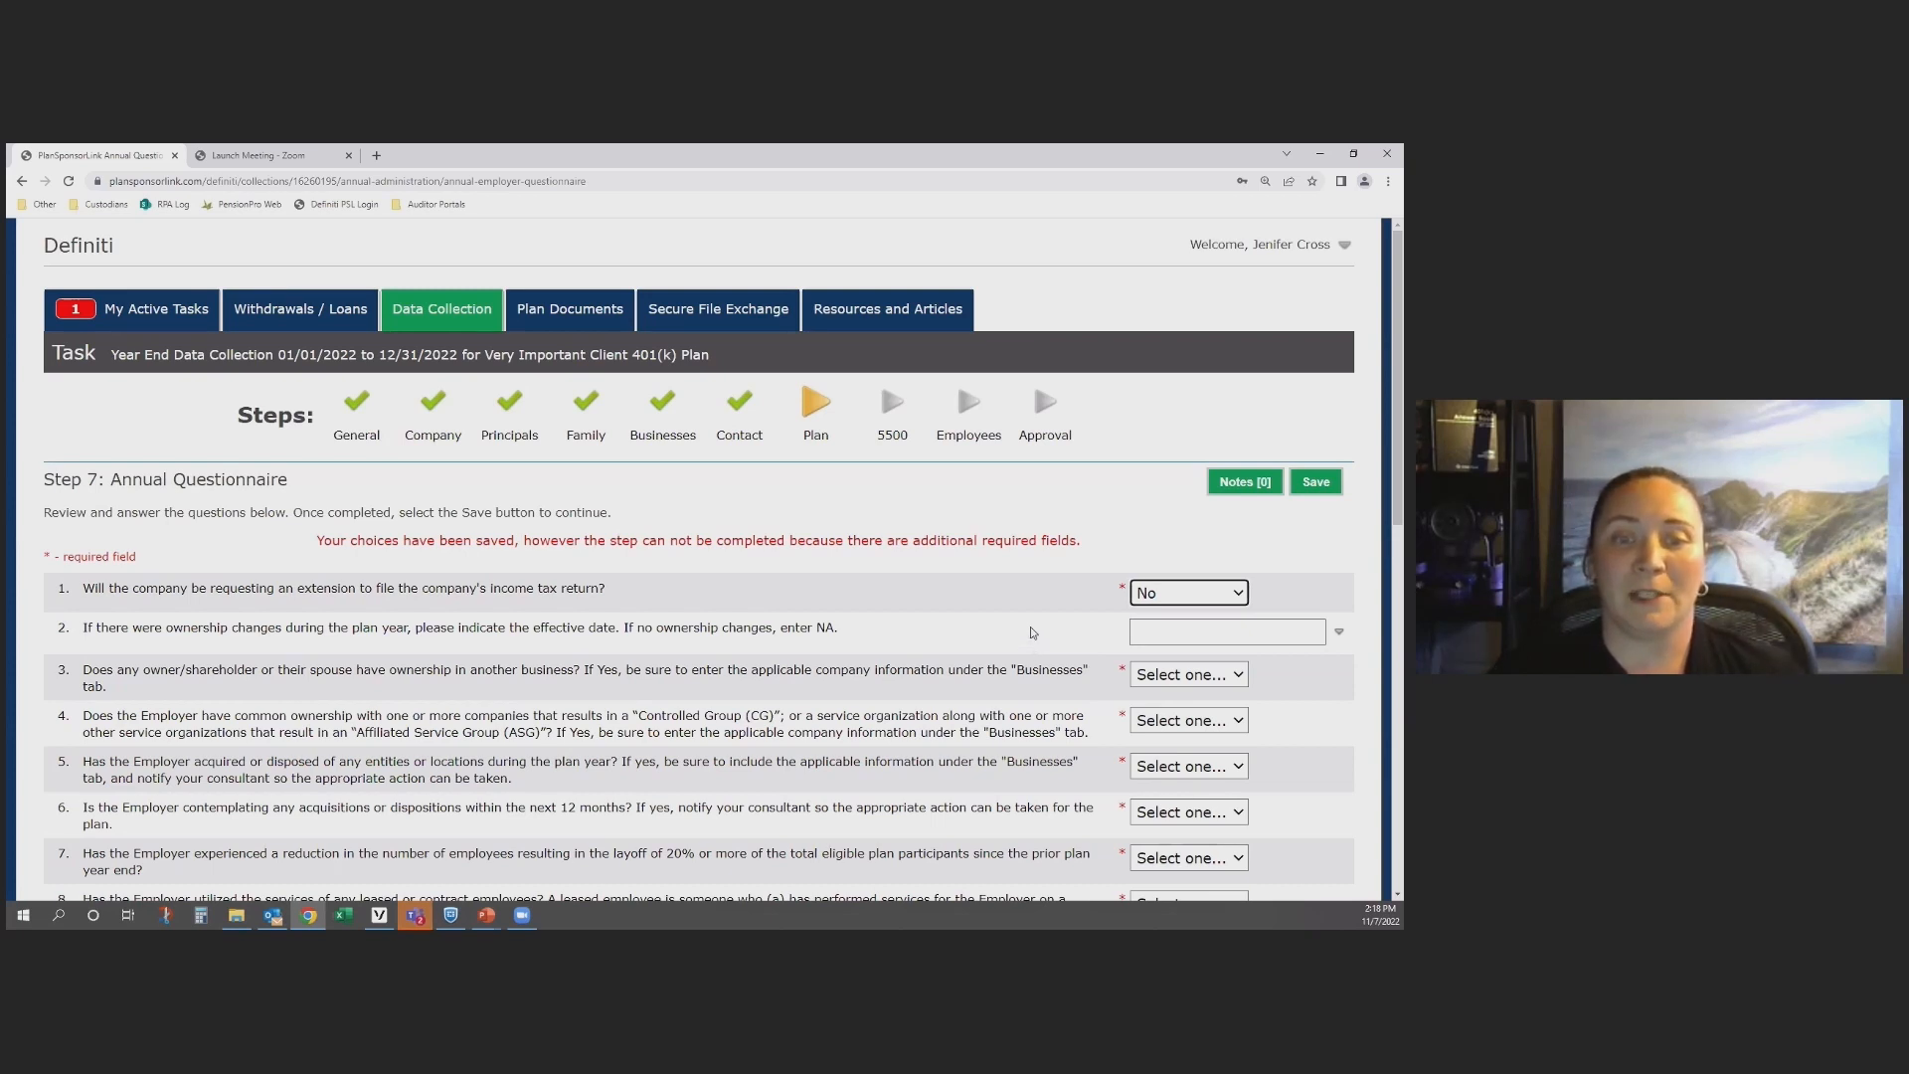
Step: Answer No to Annual Questionnaire questions 3 through 7, covering other ownership, controlled groups, acquisitions and layoffs
scroll(1039, 636, down, 2)
click(1191, 530)
click(1183, 571)
click(1191, 576)
click(1183, 616)
click(1184, 624)
click(1178, 659)
click(1183, 666)
click(1173, 707)
click(1165, 713)
click(1151, 753)
Step: Answer No to questions 8 through 10 about leased employees, union employees and other qualified plans
scroll(1173, 647, down, 2)
click(1184, 542)
click(1173, 581)
click(1169, 603)
click(1174, 643)
click(1188, 641)
click(1153, 683)
Step: Answer No to questions 12 through 15, from the Cafeteria plan question to payroll-basis employer contributions
scroll(1153, 596, down, 2)
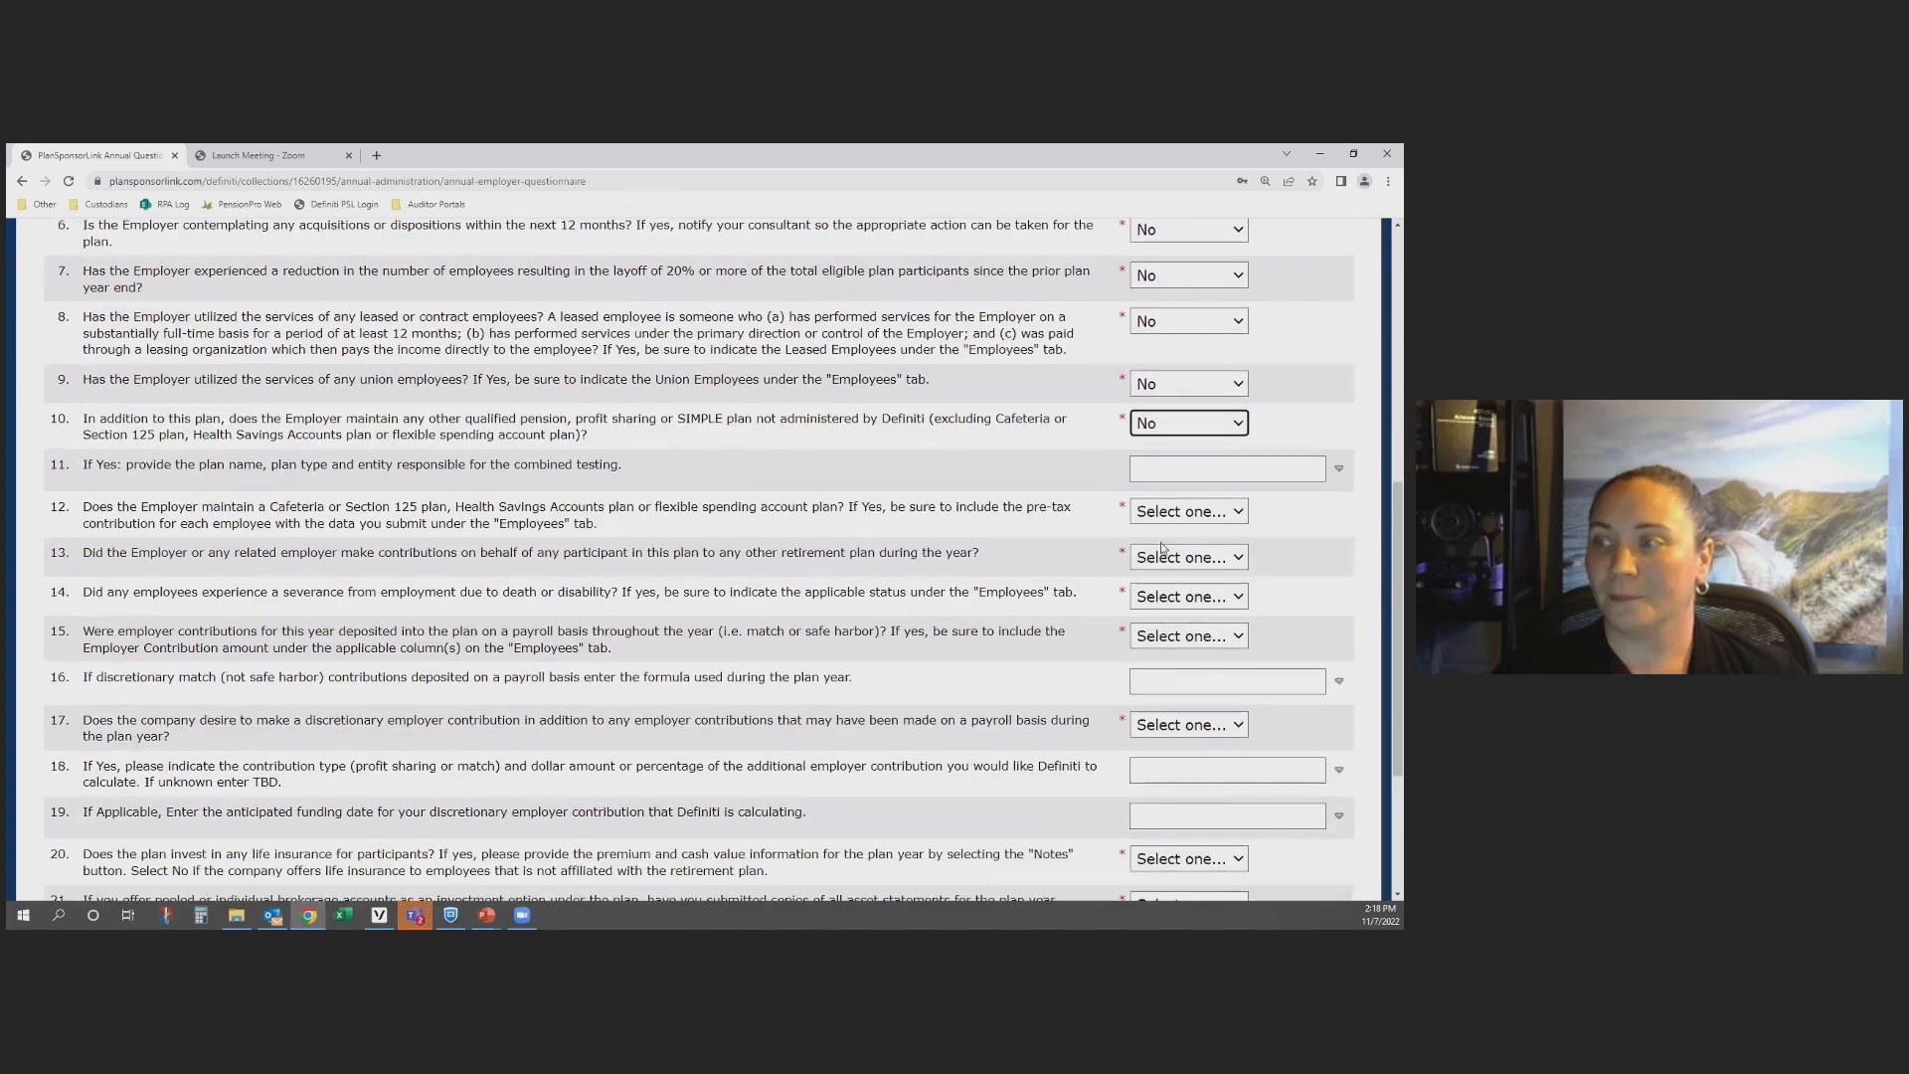
click(1172, 514)
click(1174, 553)
click(1173, 558)
click(1173, 597)
click(1173, 597)
click(1171, 636)
click(1178, 639)
click(1183, 679)
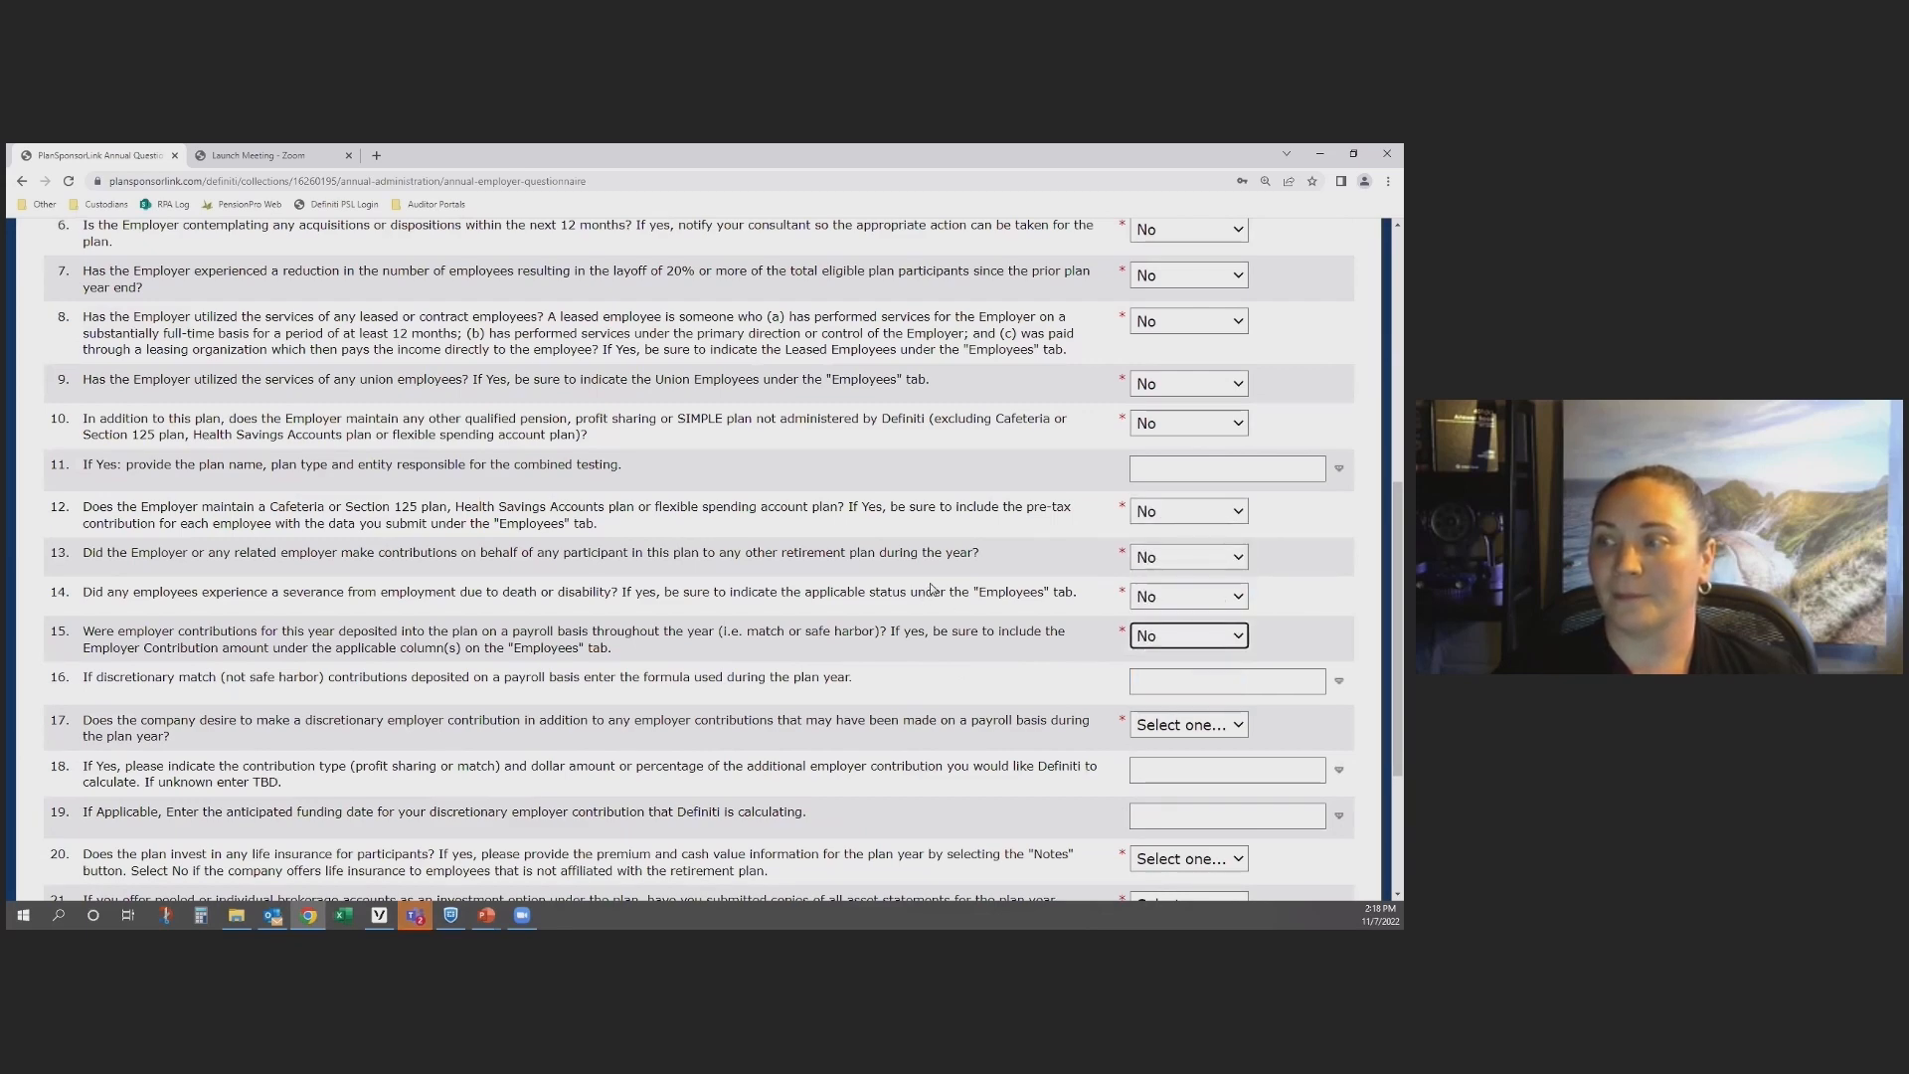
Step: Answer No to question 17 on discretionary contributions, question 20 on life insurance and question 21 on brokerage account statements
scroll(1104, 583, down, 1)
scroll(1104, 584, down, 2)
click(1151, 467)
click(1151, 509)
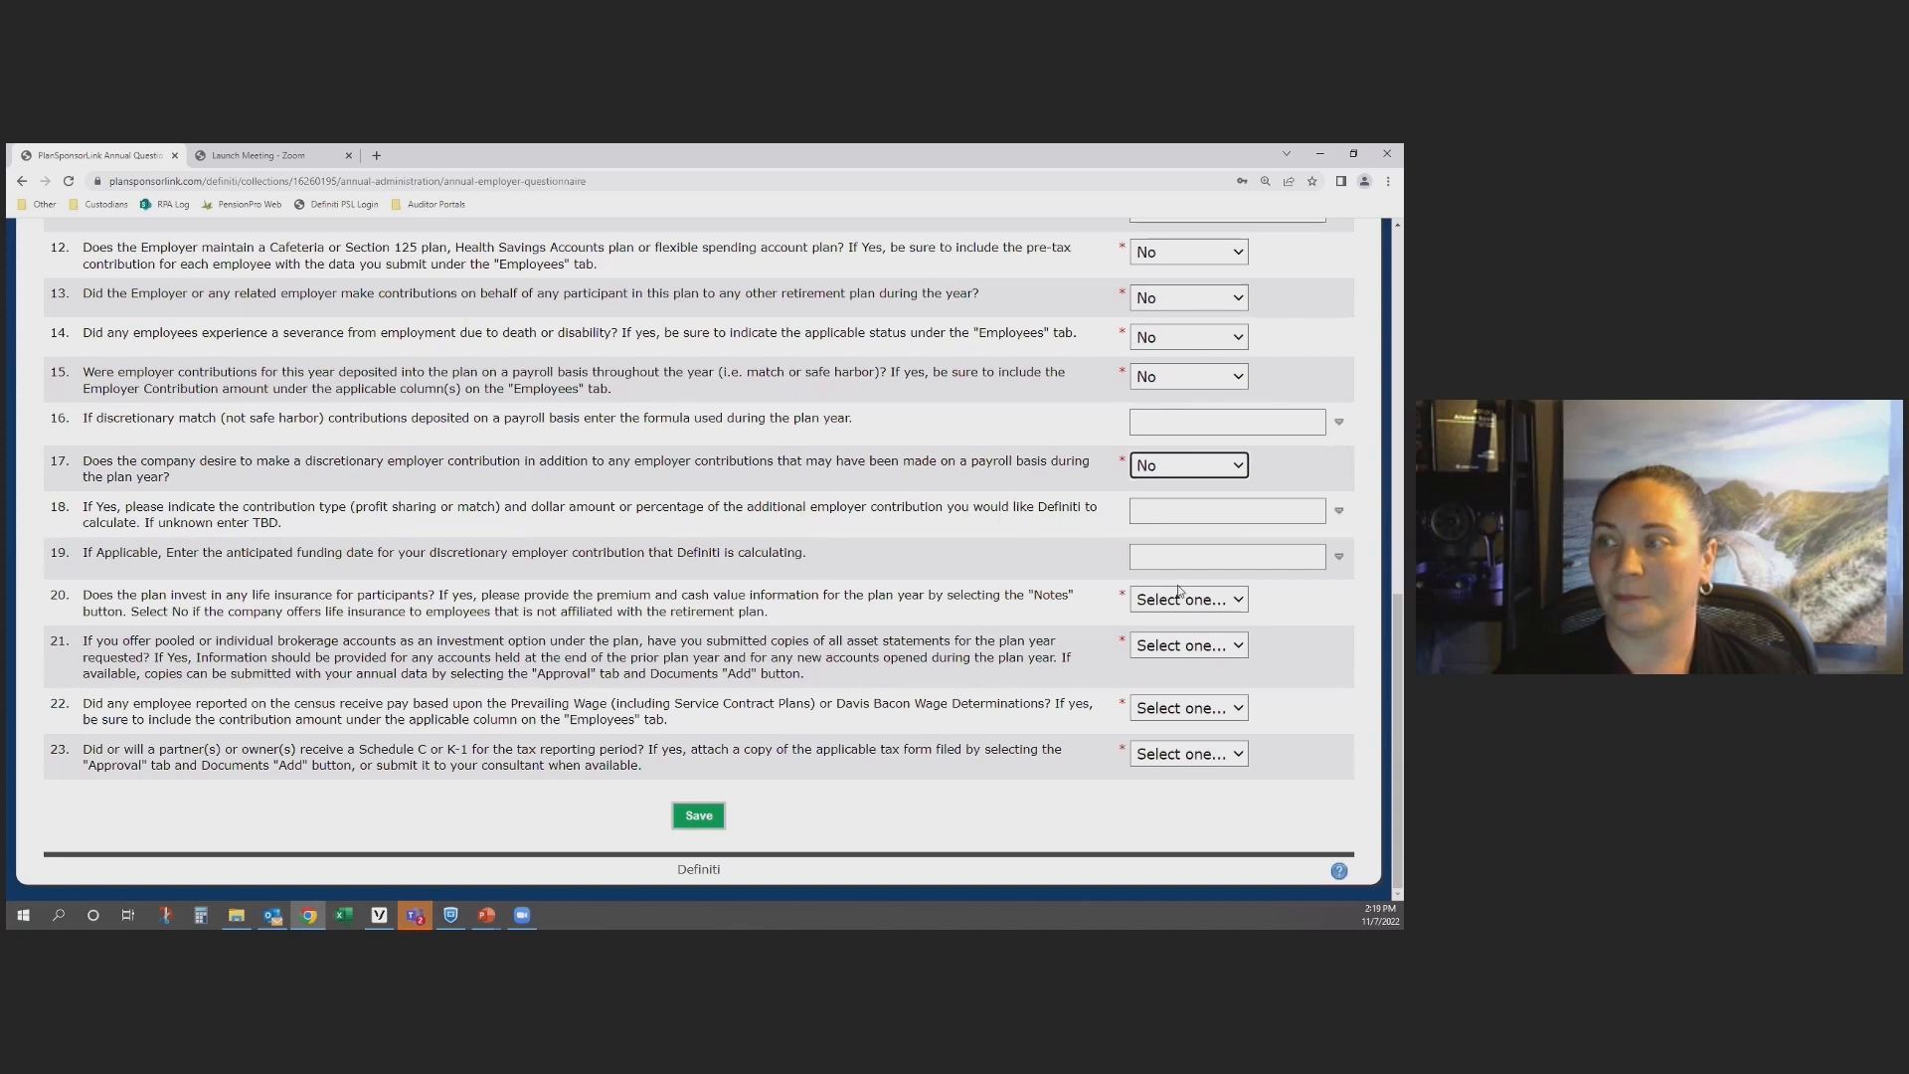
click(1173, 600)
click(1174, 658)
click(1173, 646)
click(1170, 702)
Step: Answer No to question 22 on prevailing wages and question 23 on Schedule C or K-1, and save the Annual Questionnaire
click(1169, 704)
click(1173, 766)
click(1178, 753)
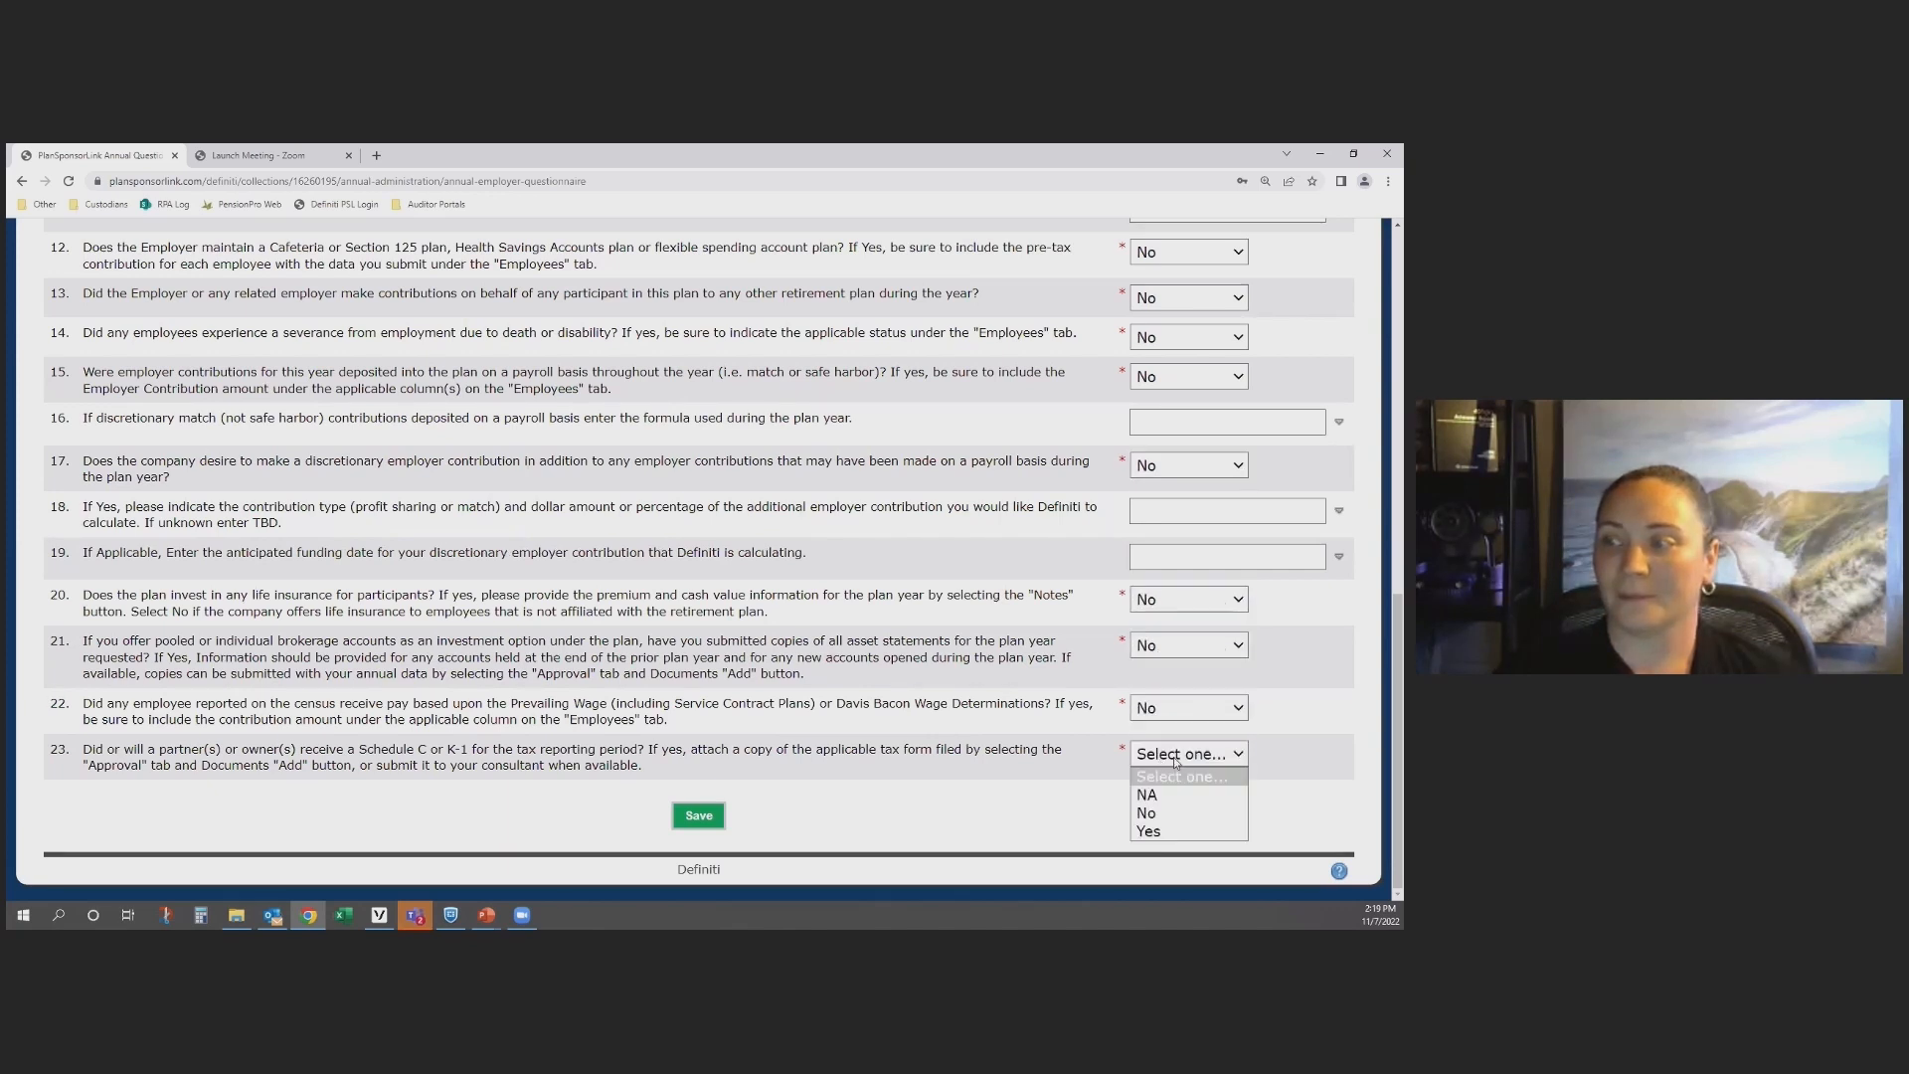
click(1181, 812)
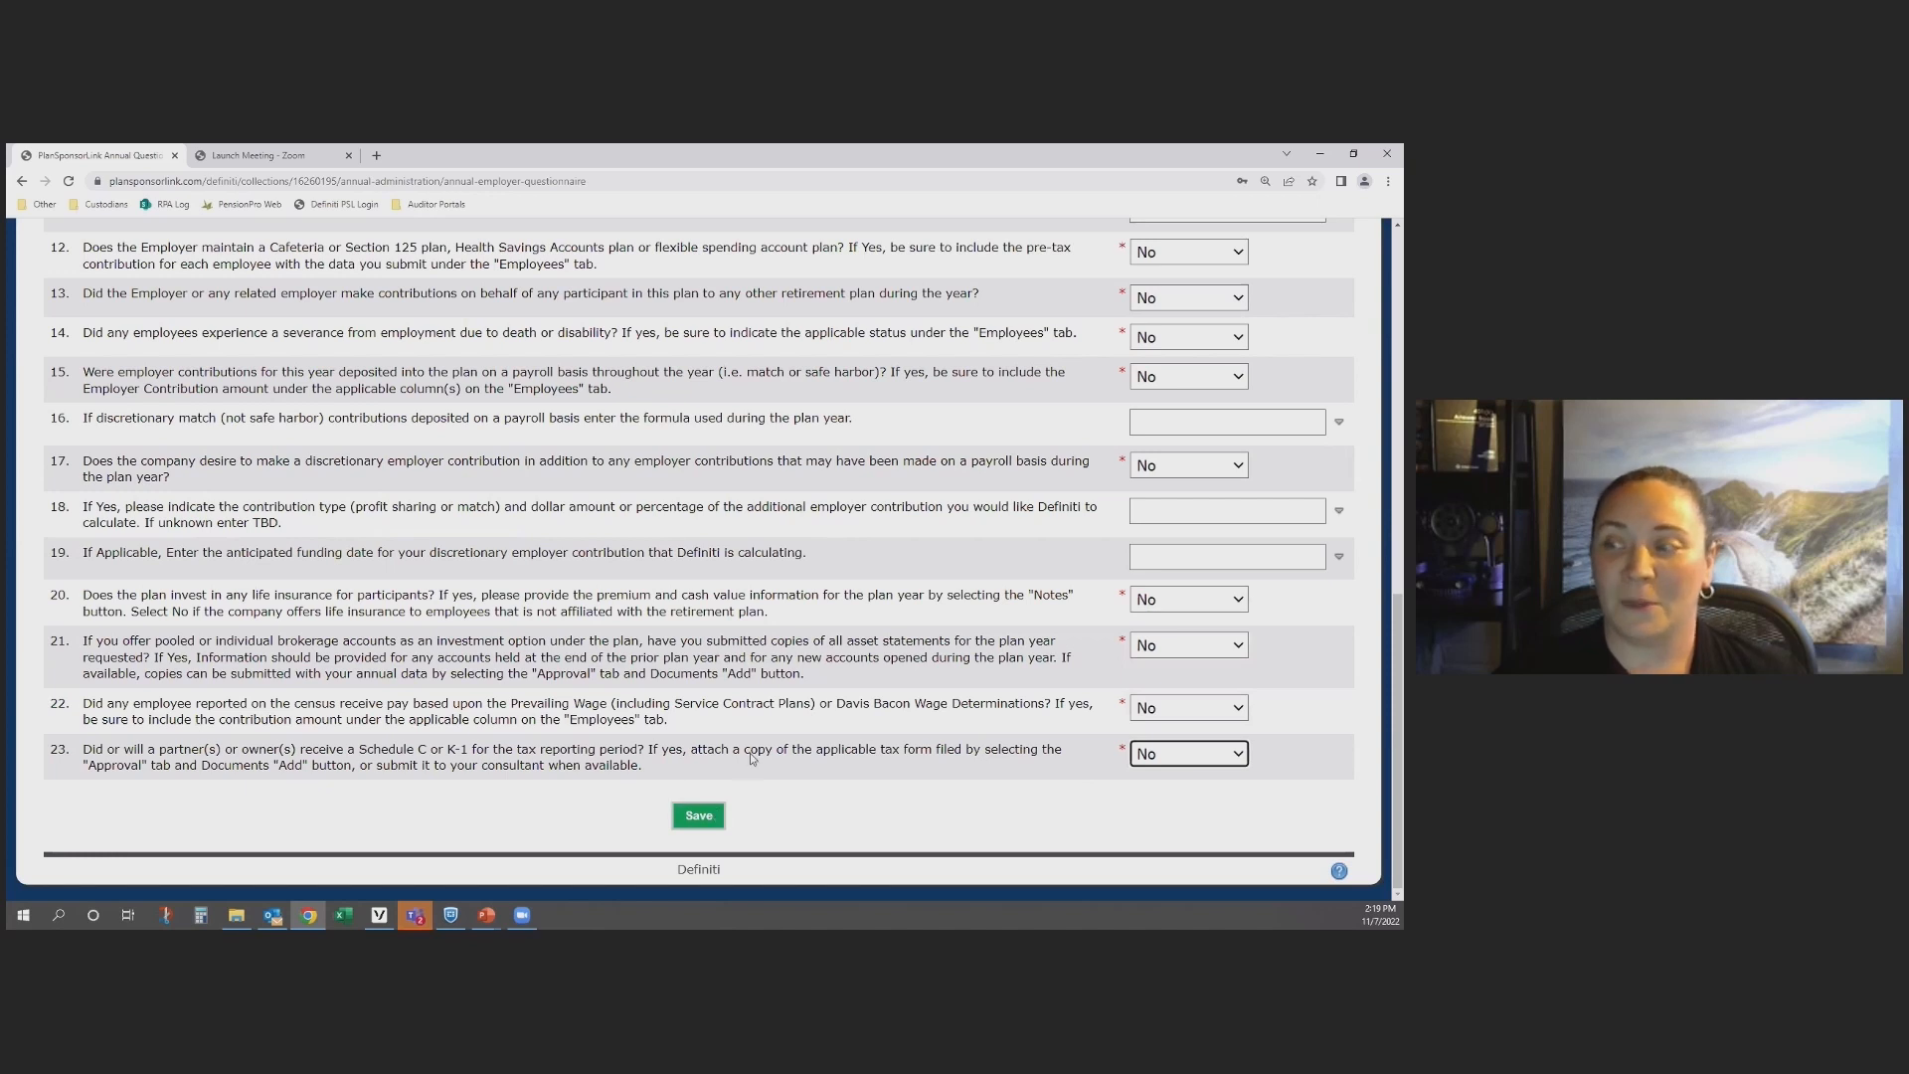
click(703, 818)
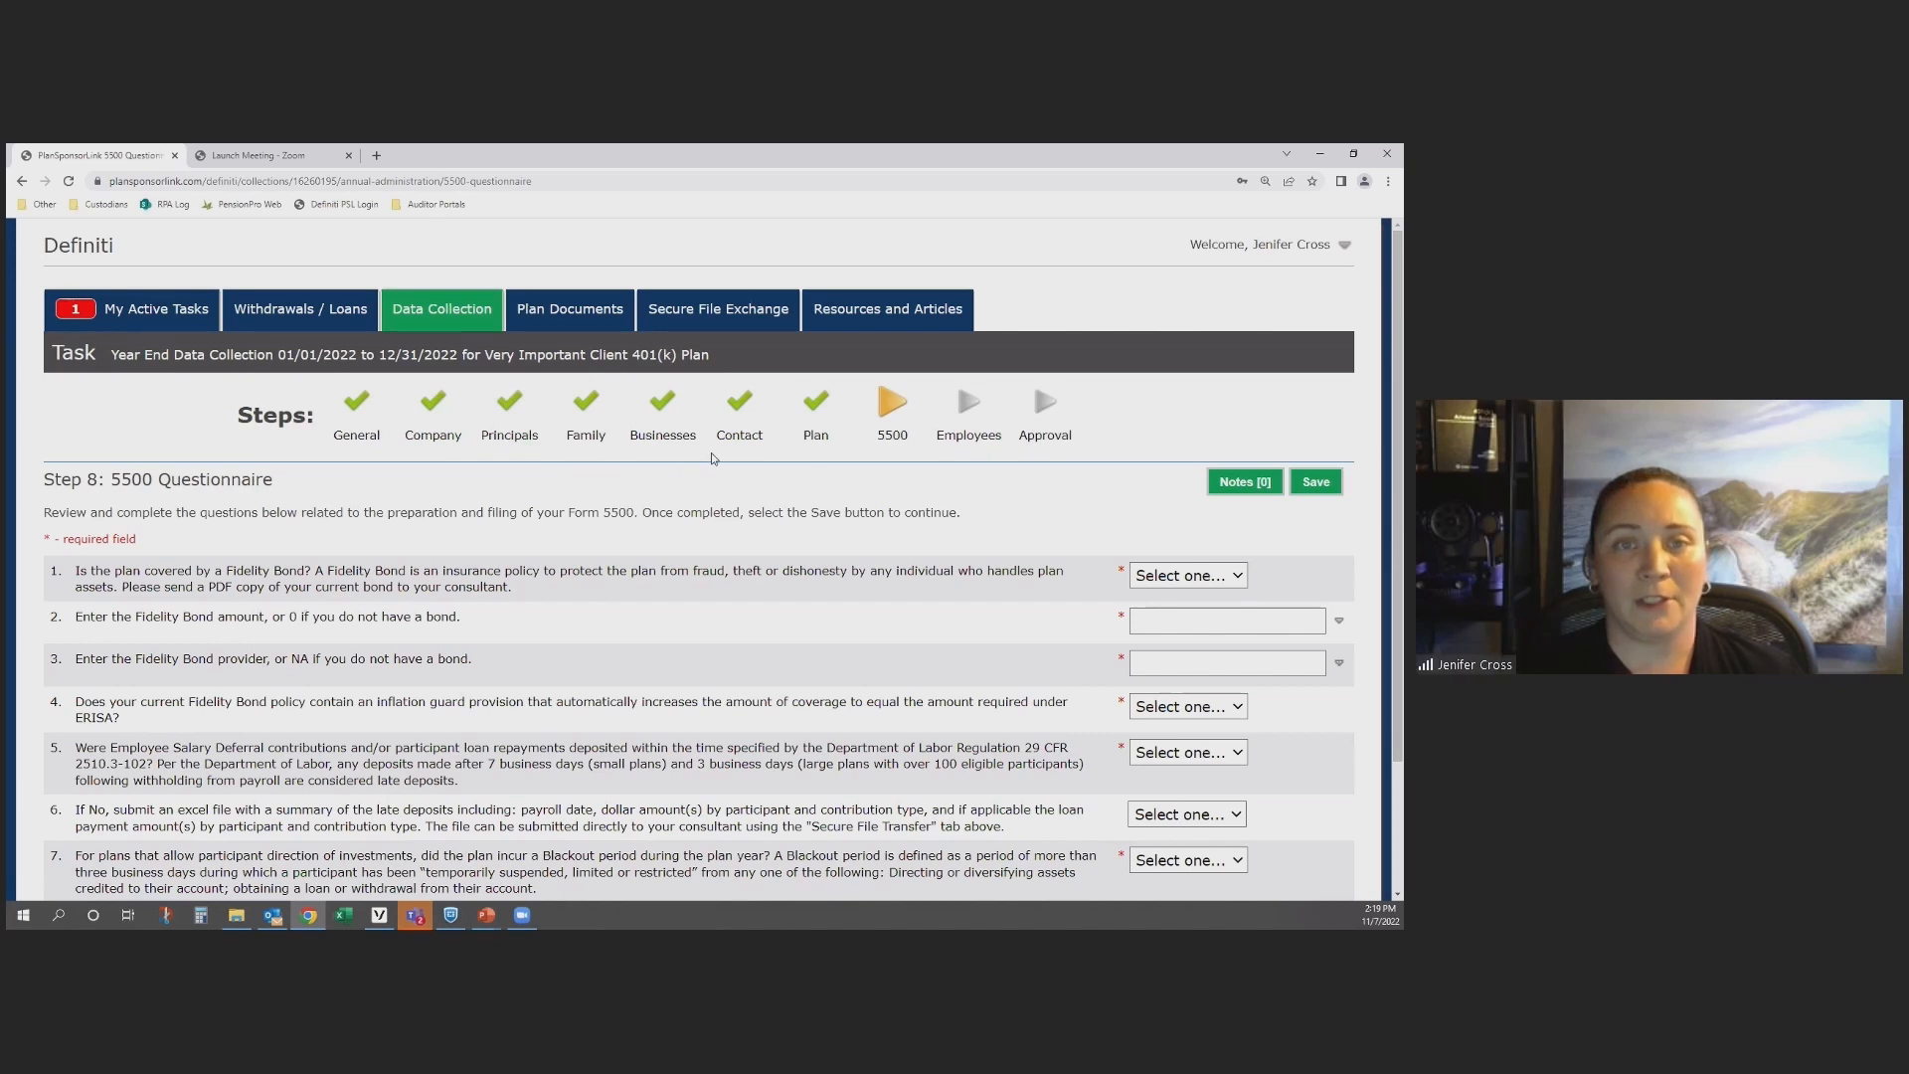
Step: View the Employee Census step and return to the 5500 Questionnaire
click(969, 418)
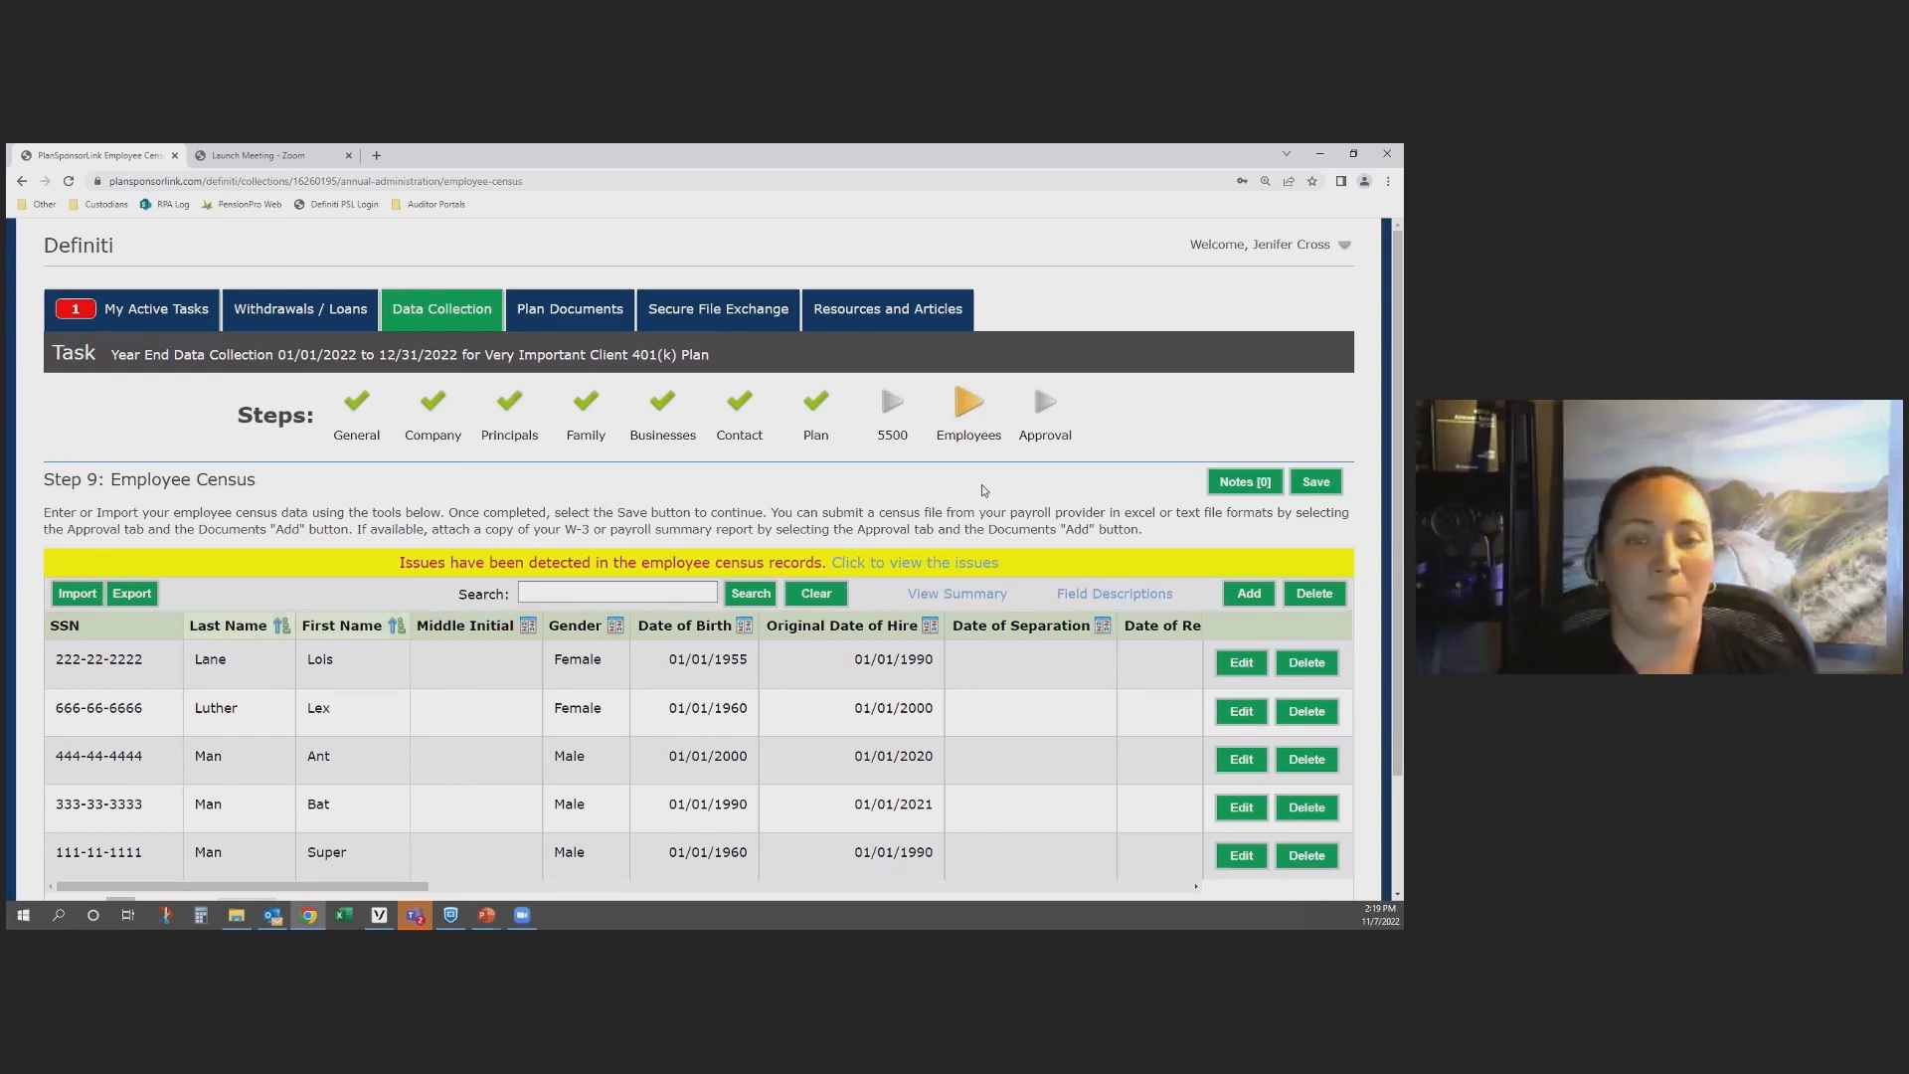
click(895, 415)
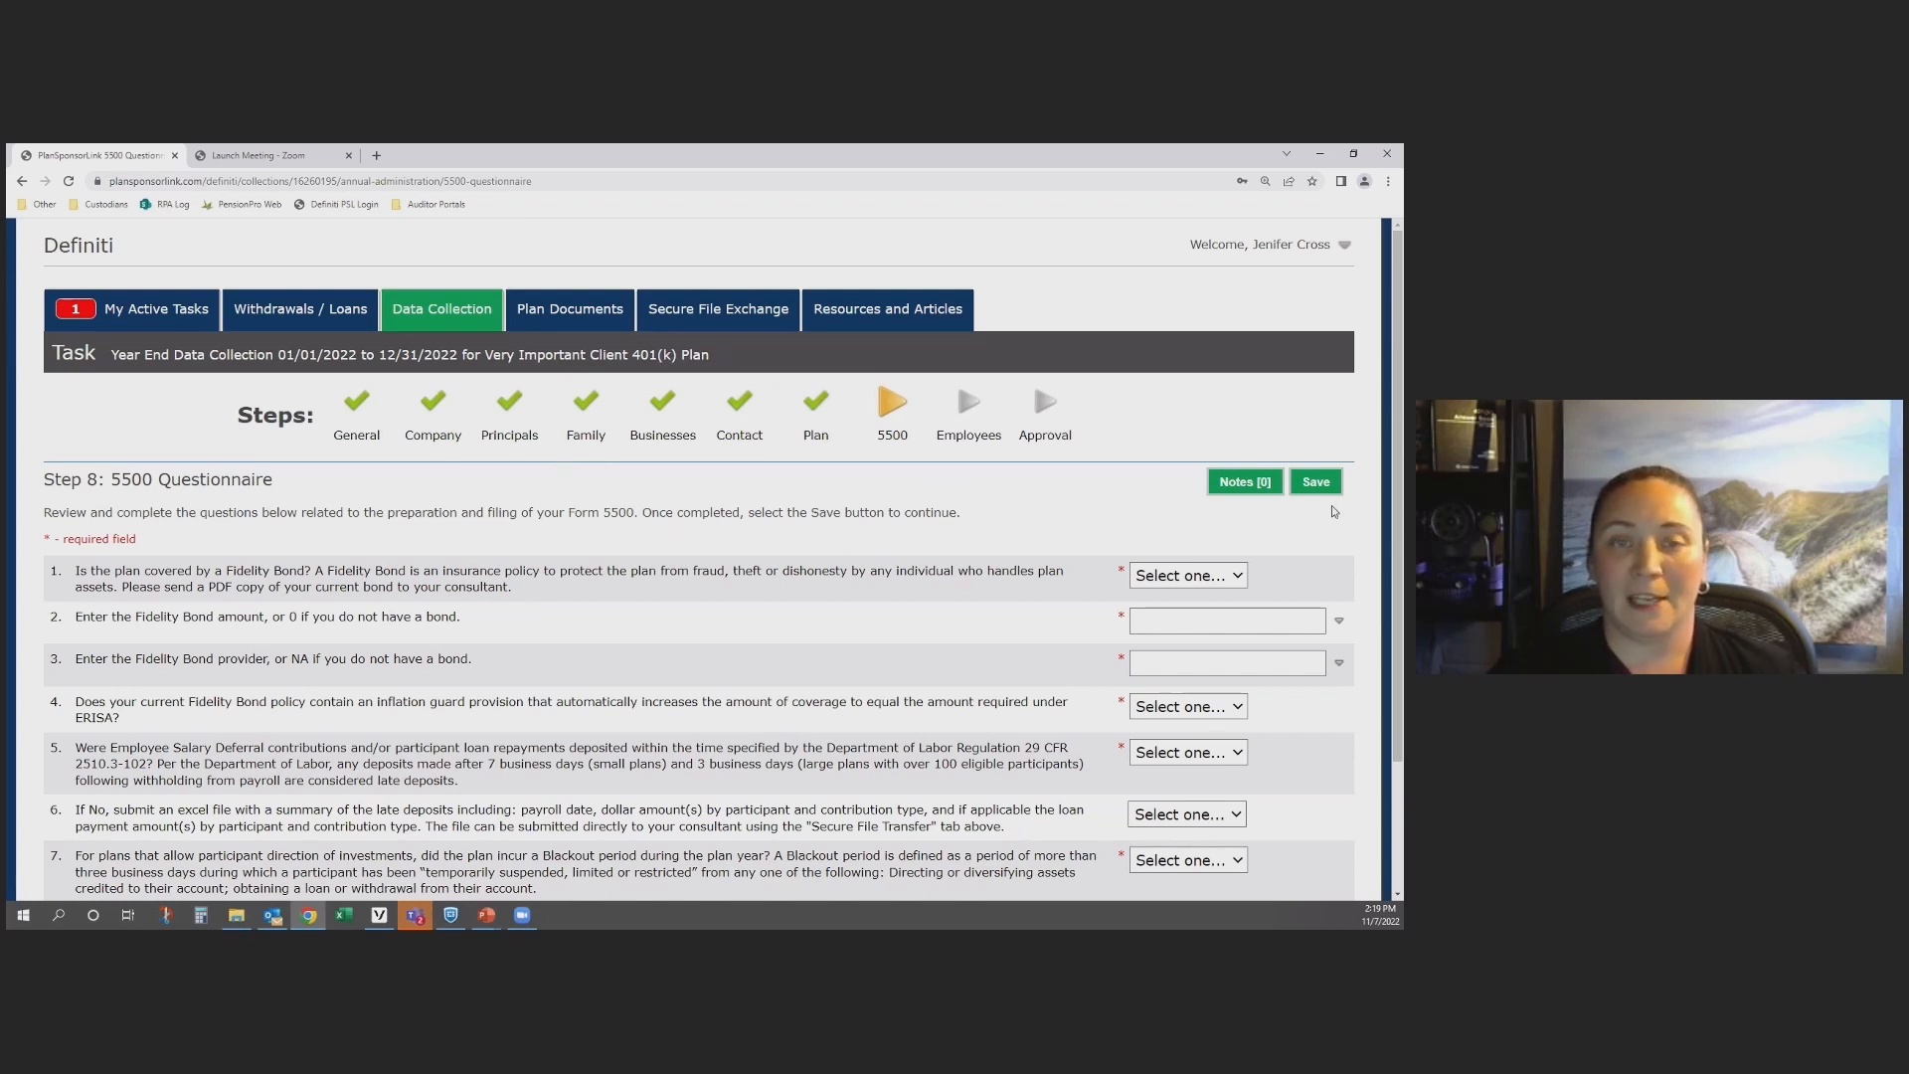
Step: Answer Yes to Fidelity Bond coverage, enter "Travelers" as the bond amount and "n/a" as the bond provider
scroll(1024, 562, down, 2)
click(1158, 430)
click(1157, 486)
click(1186, 477)
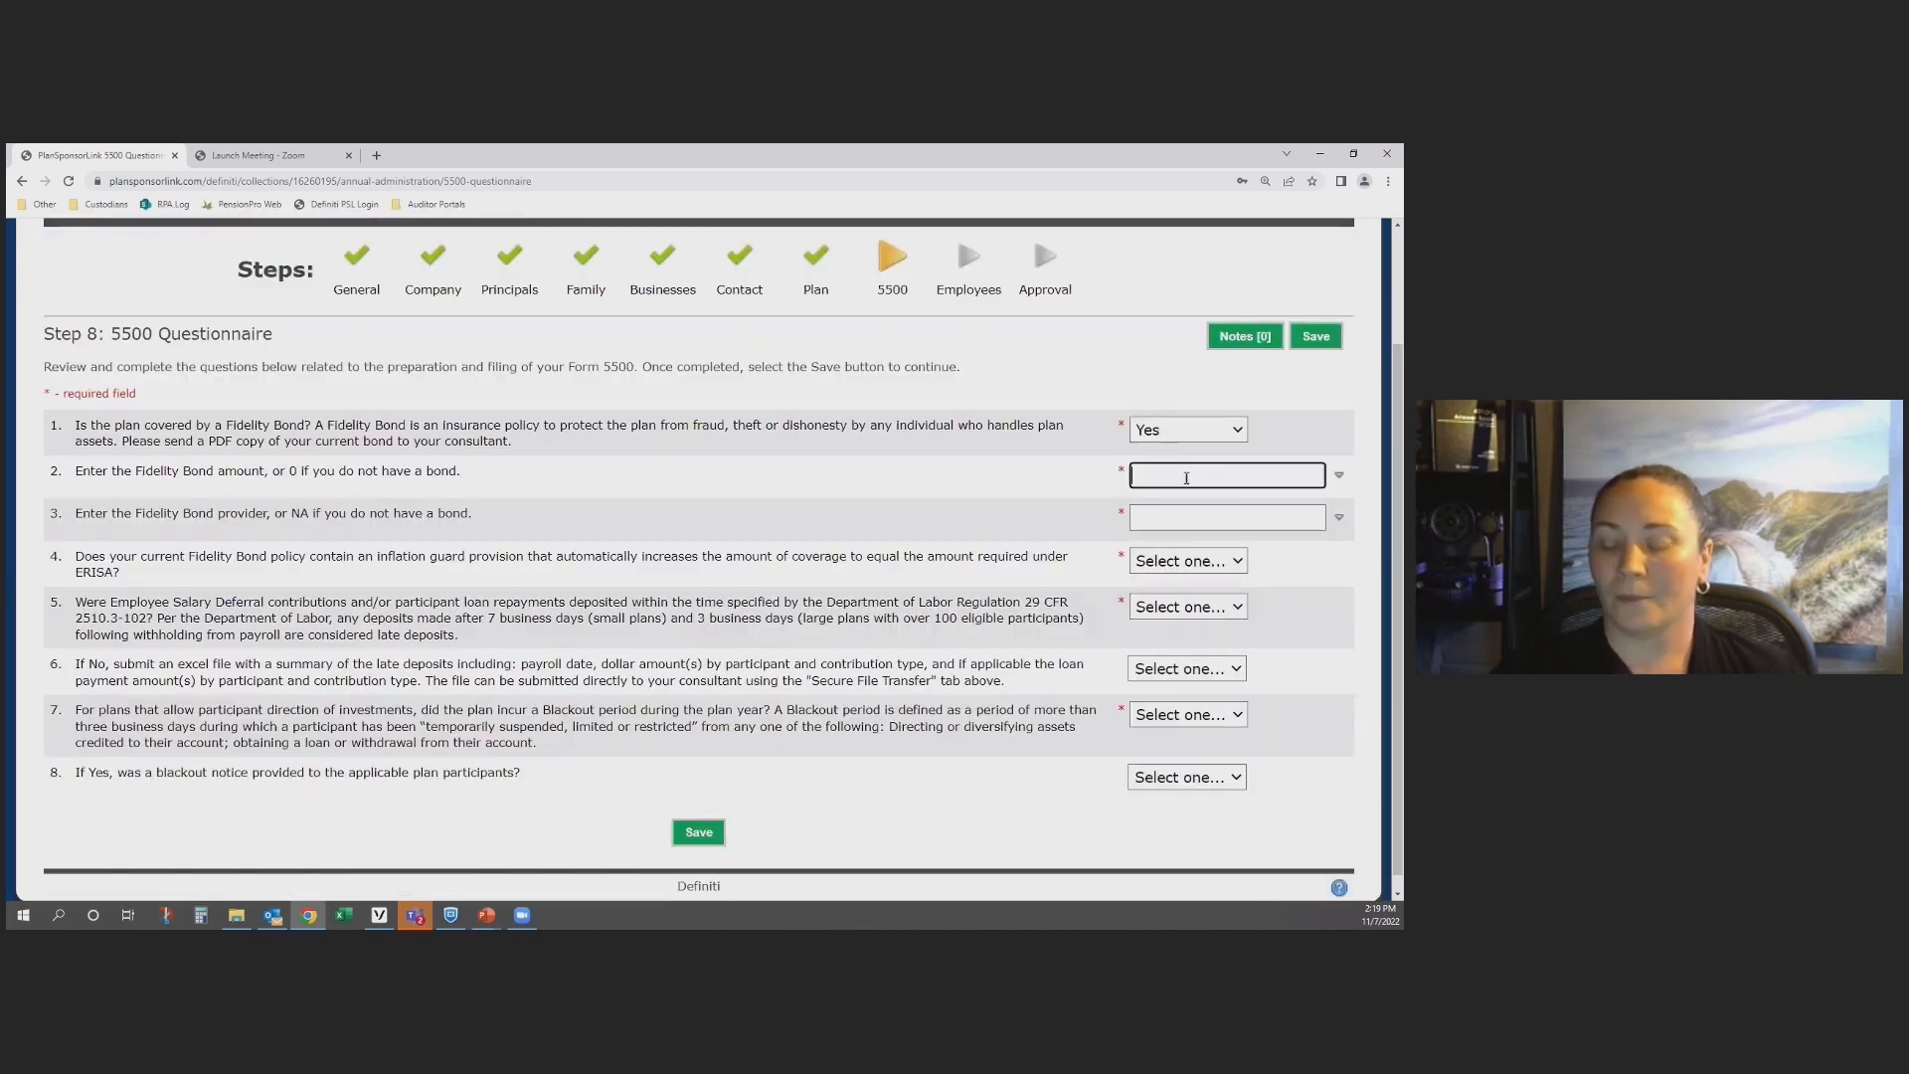
text(Trave)
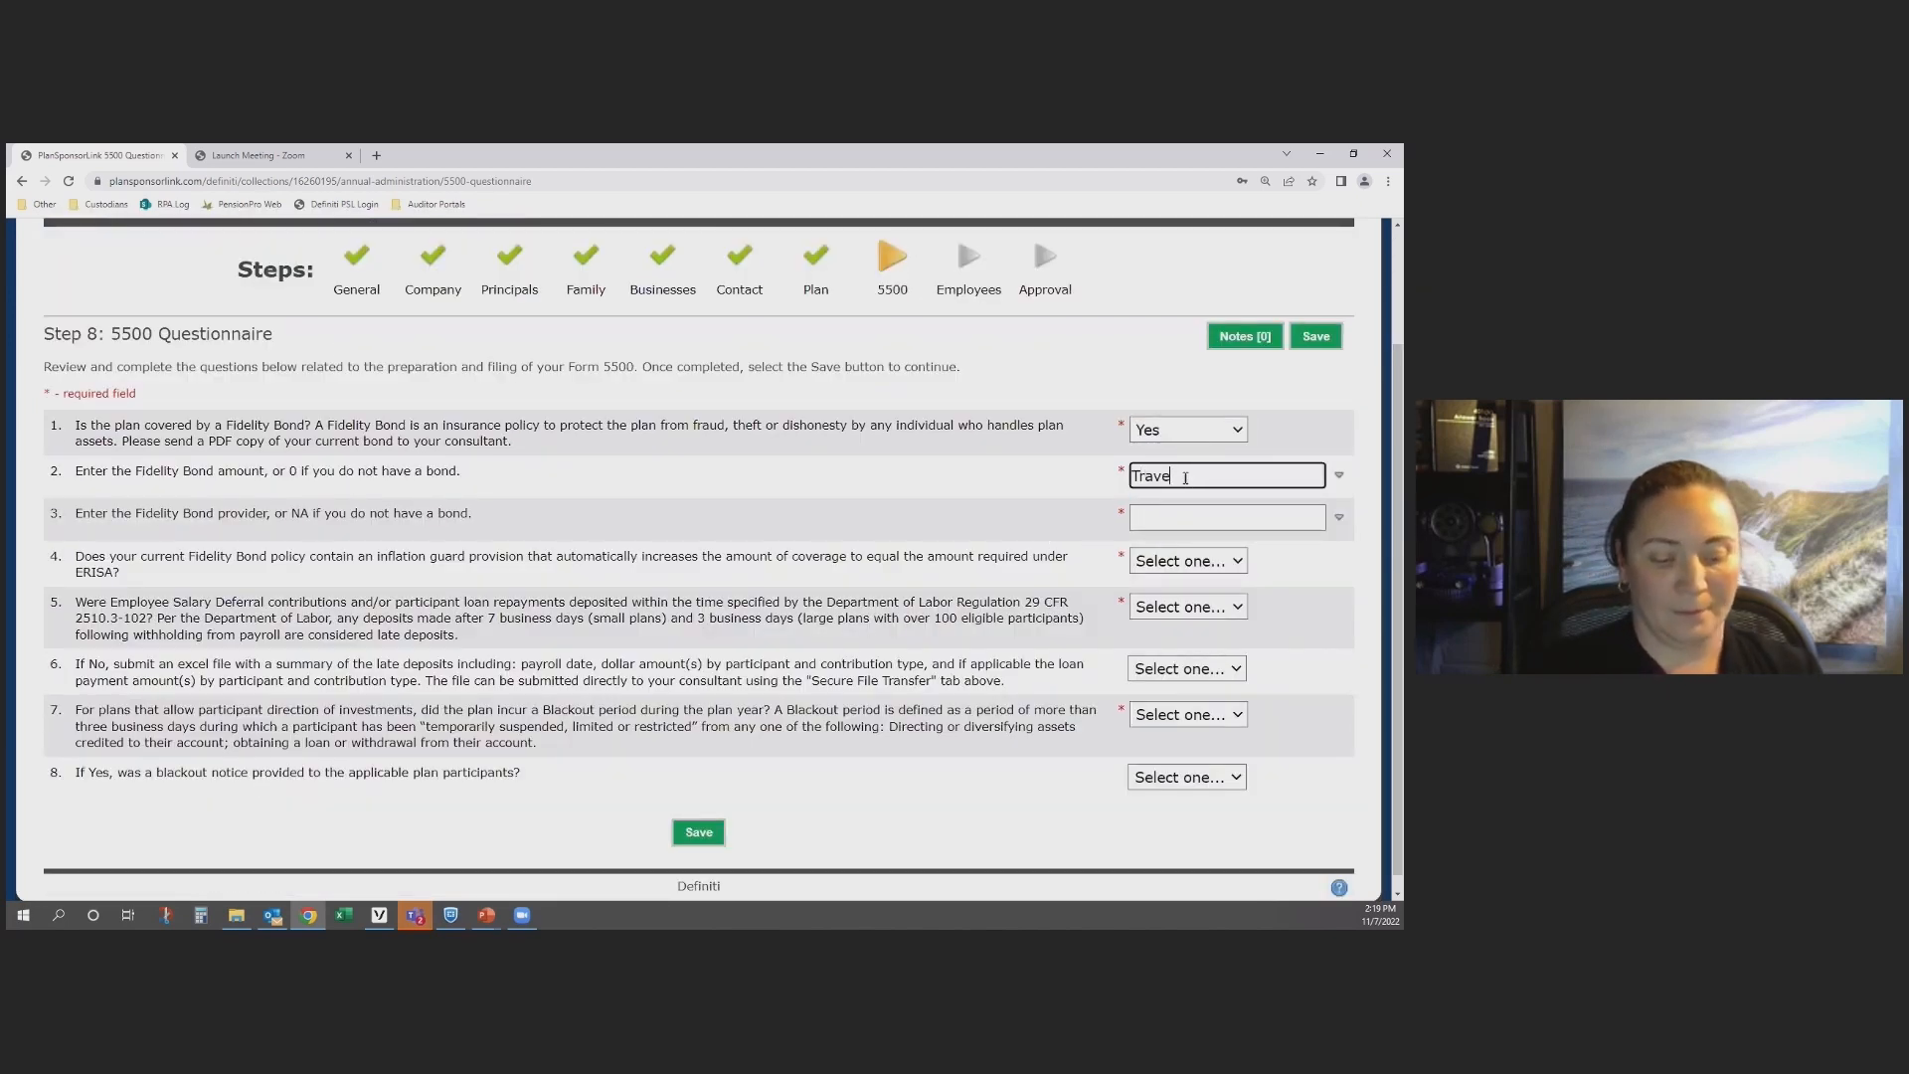
text(lers)
click(1148, 518)
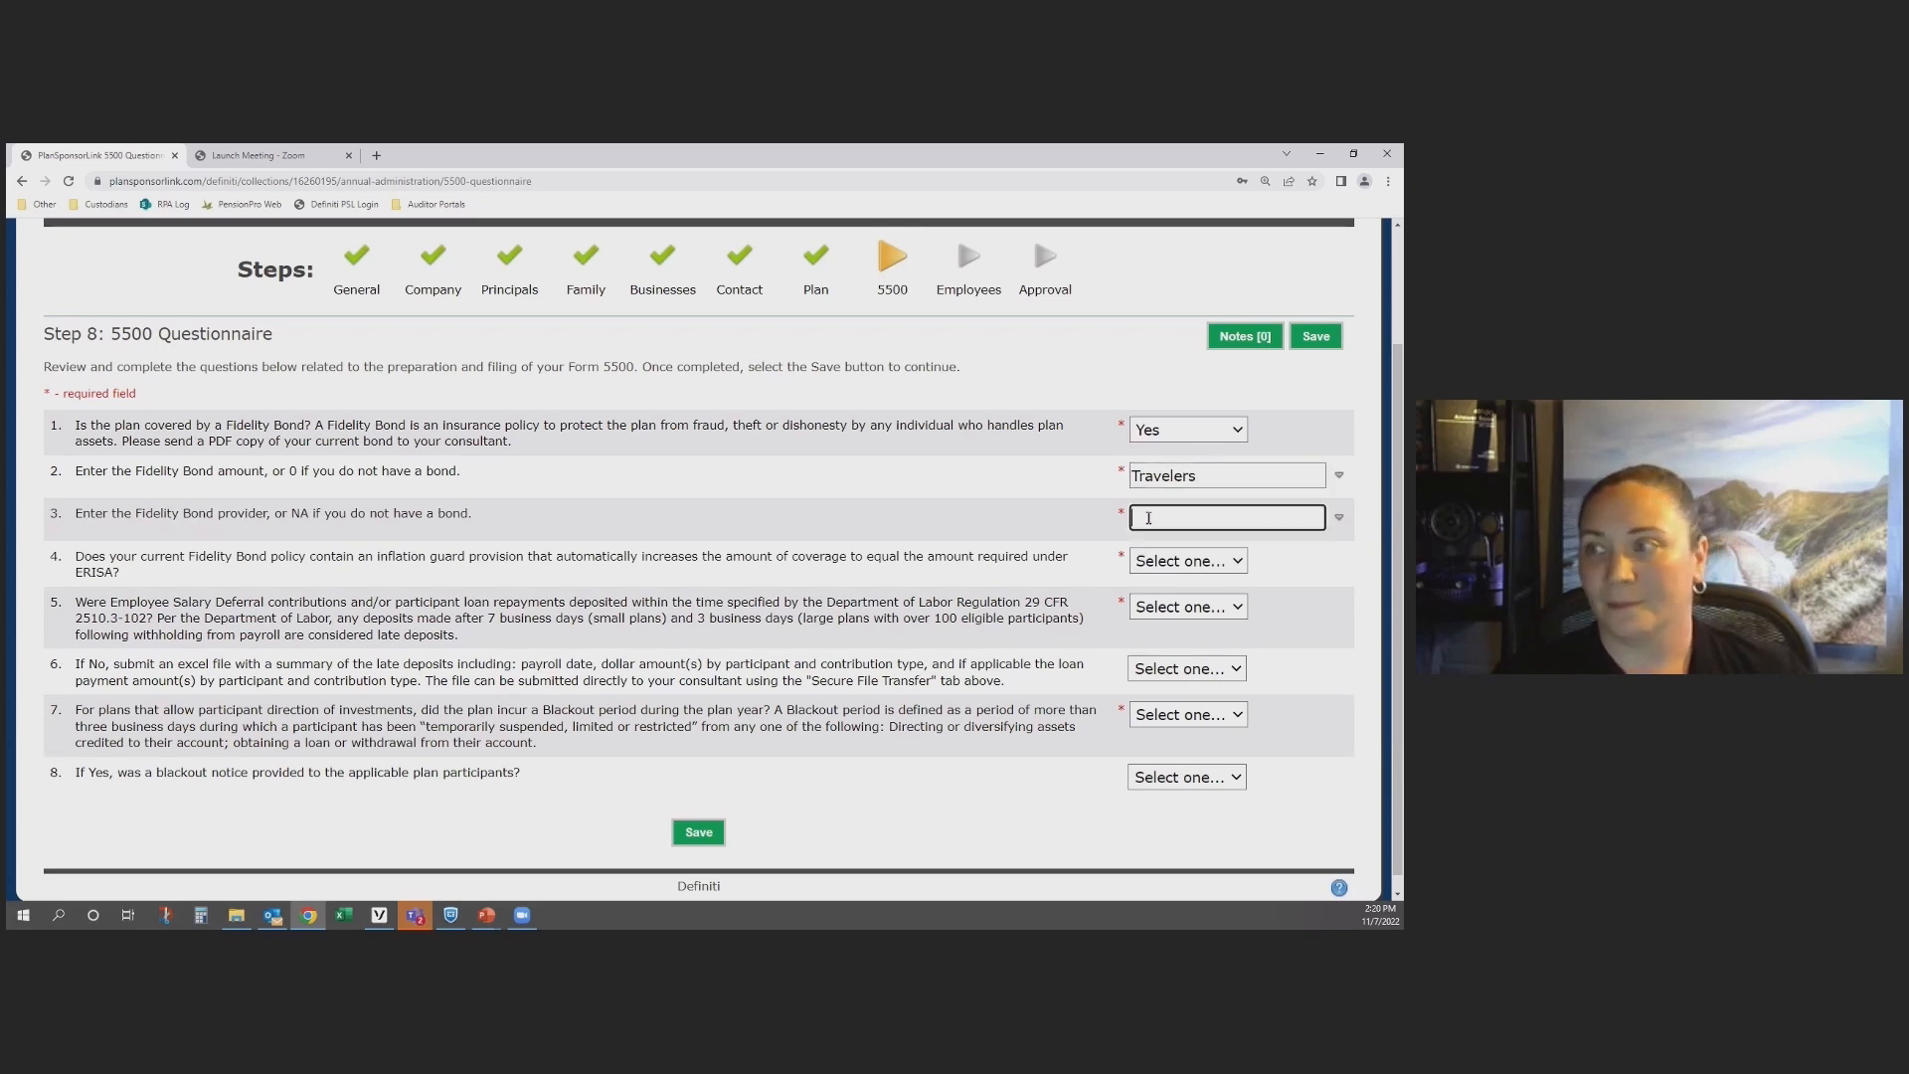
text(n/a)
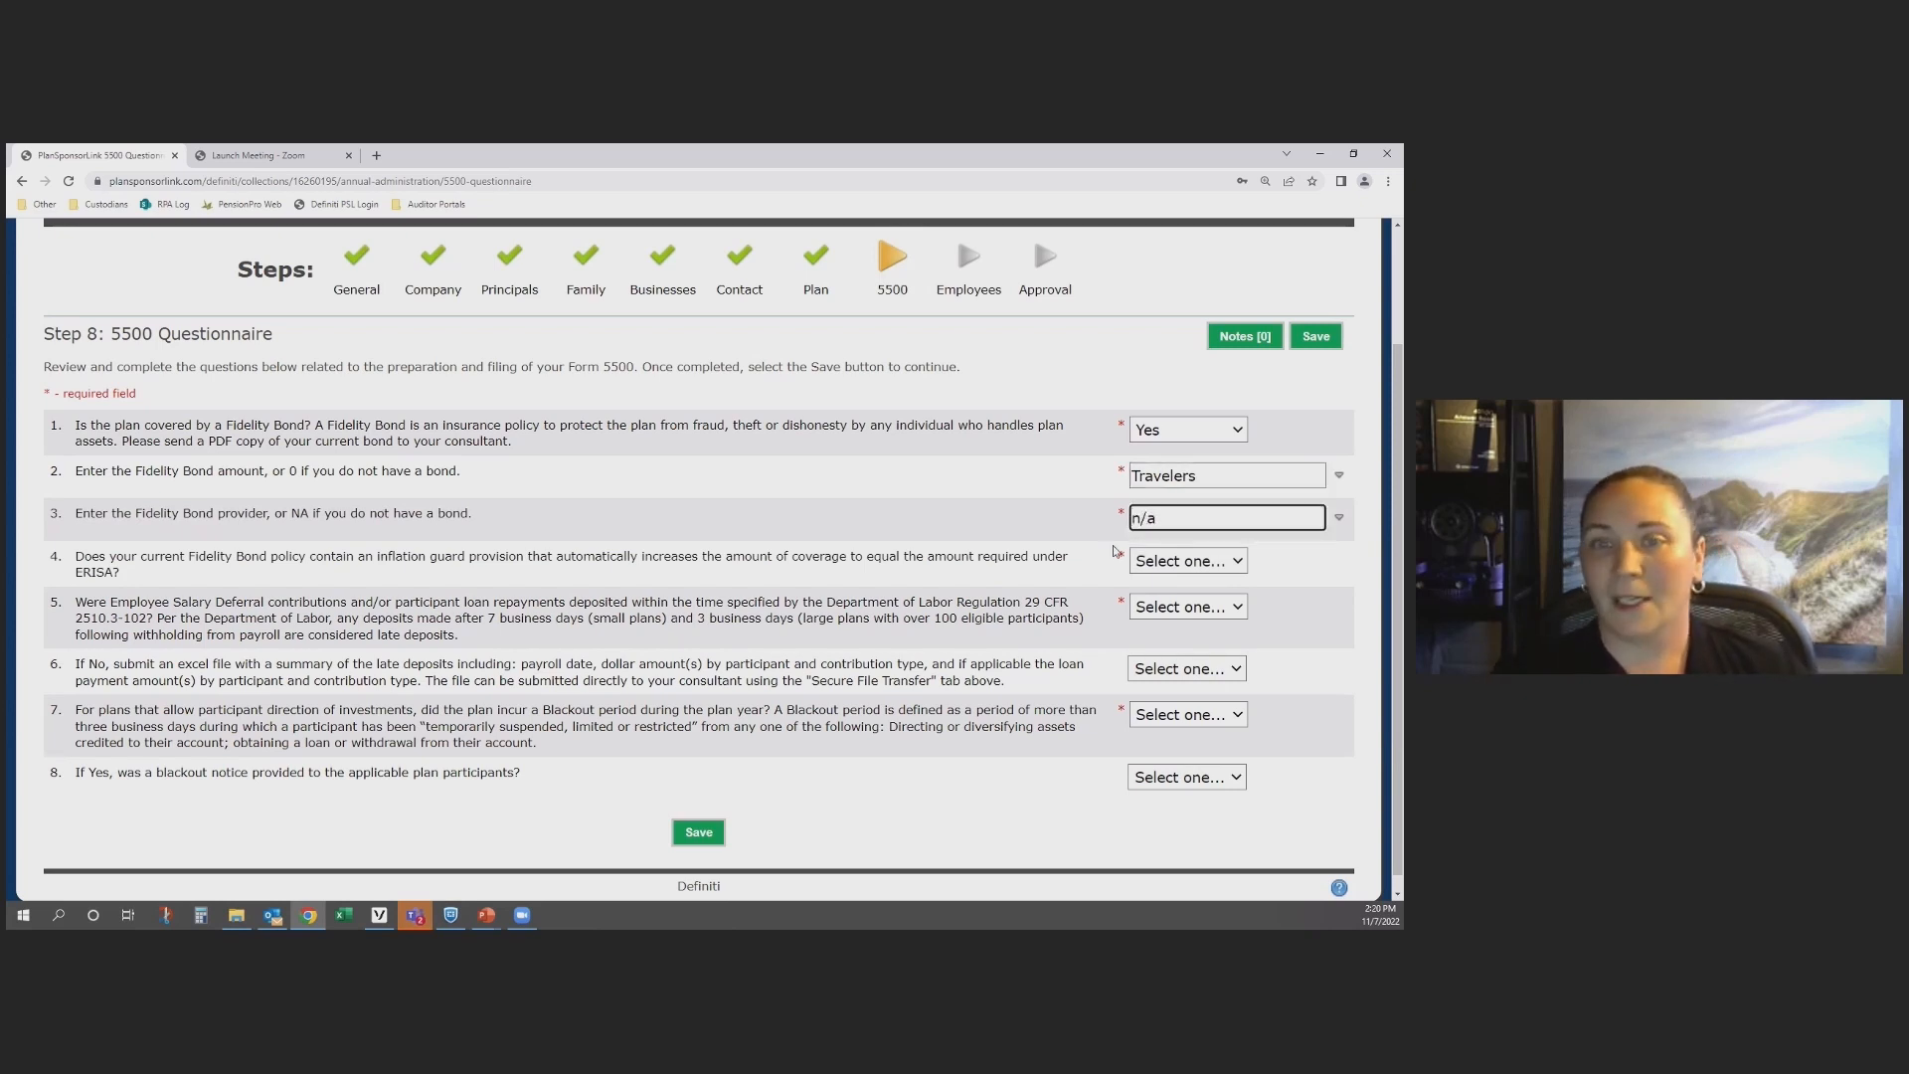
Step: Answer No to the inflation guard and timely deposit questions, NA to the blackout period question, and save the 5500 Questionnaire
click(1154, 562)
click(1148, 601)
click(1159, 607)
click(1146, 648)
click(1169, 716)
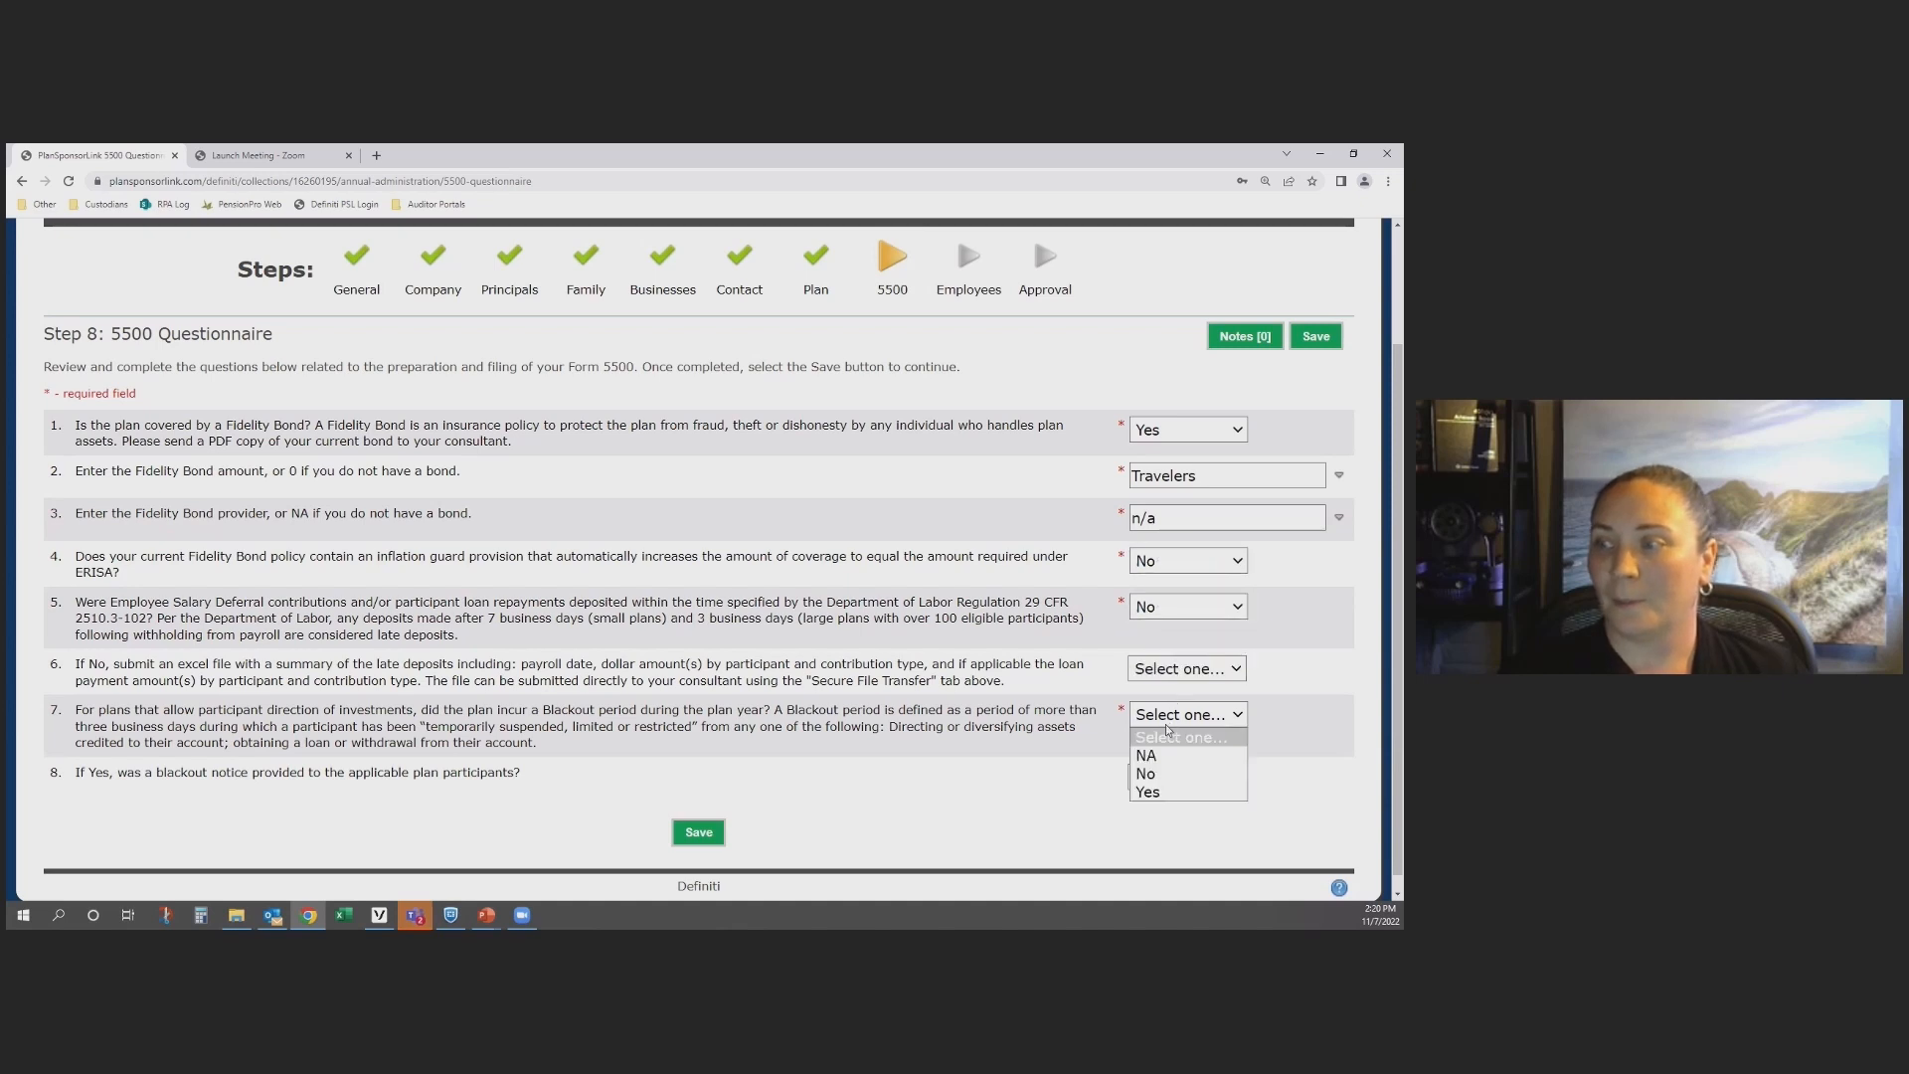
click(1169, 756)
click(718, 833)
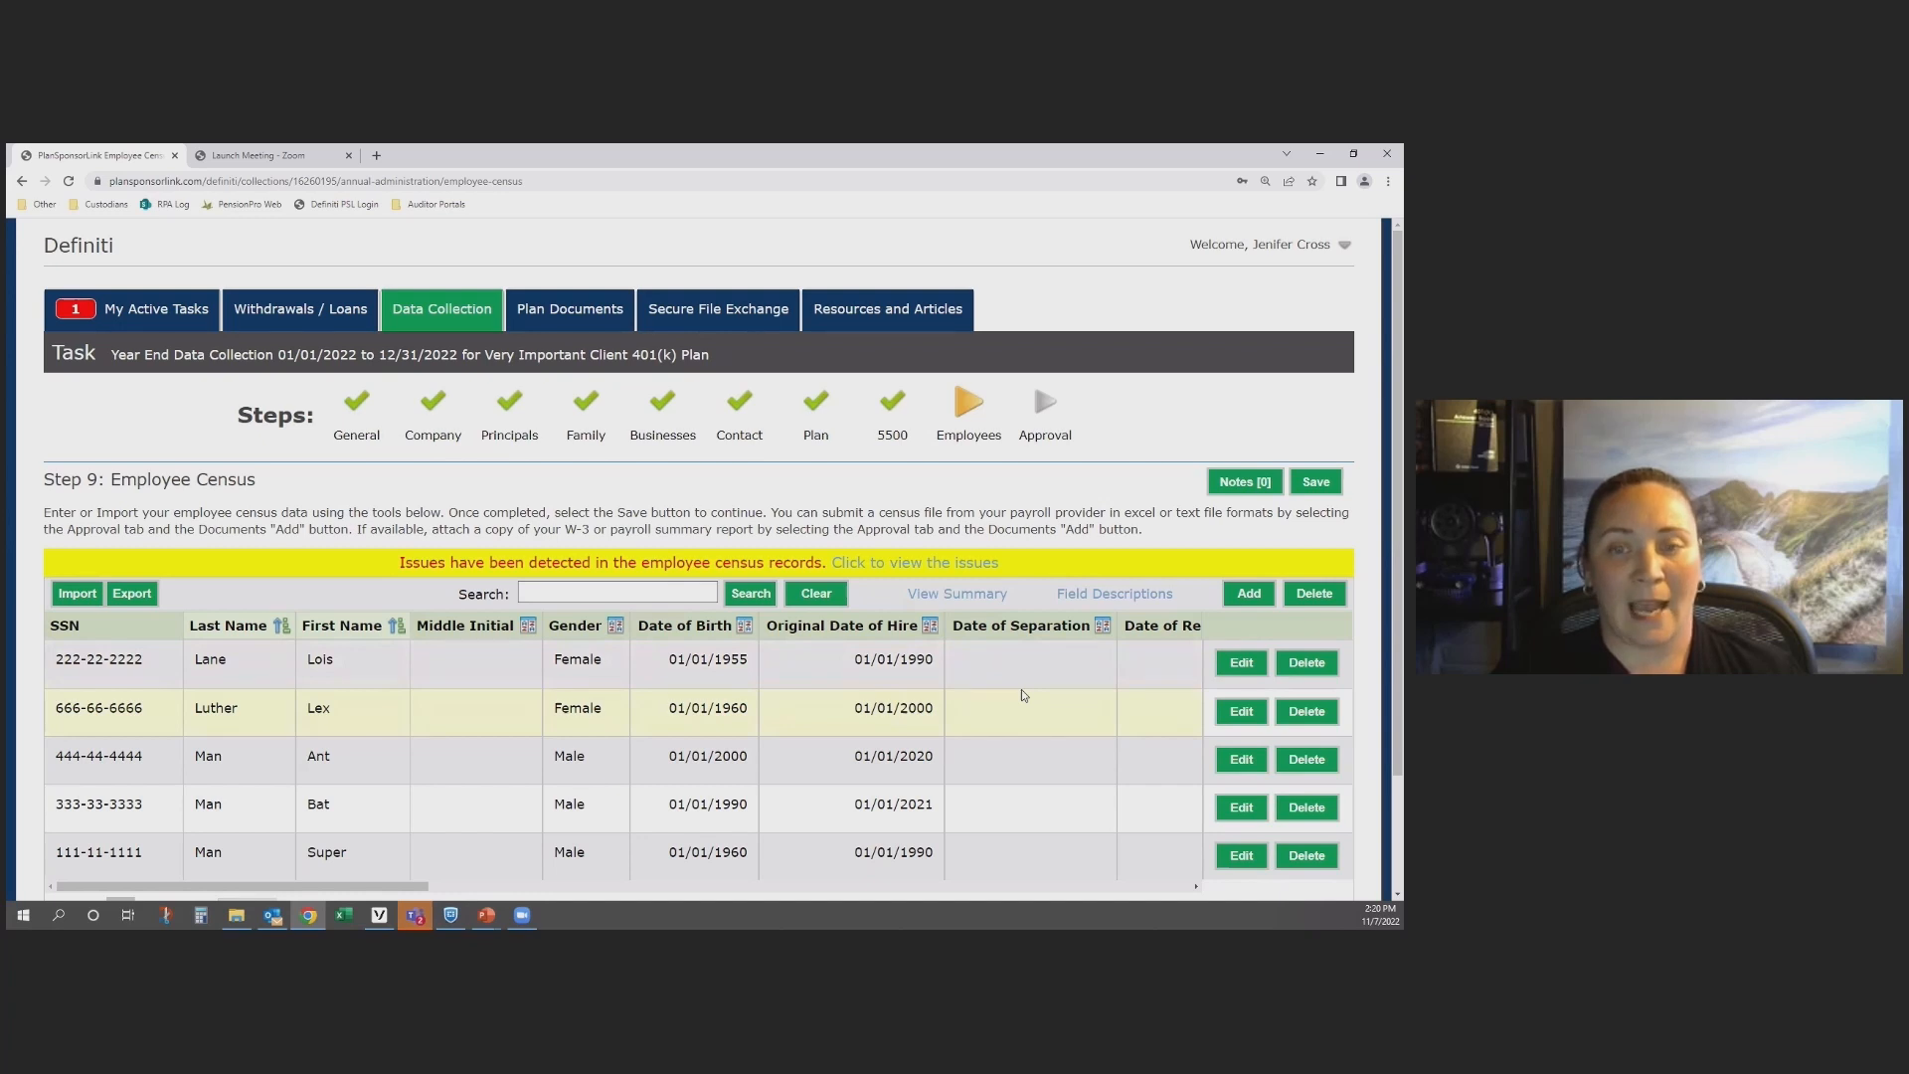
Step: Look over the employee census list, its items-per-page choices and its search field
click(144, 600)
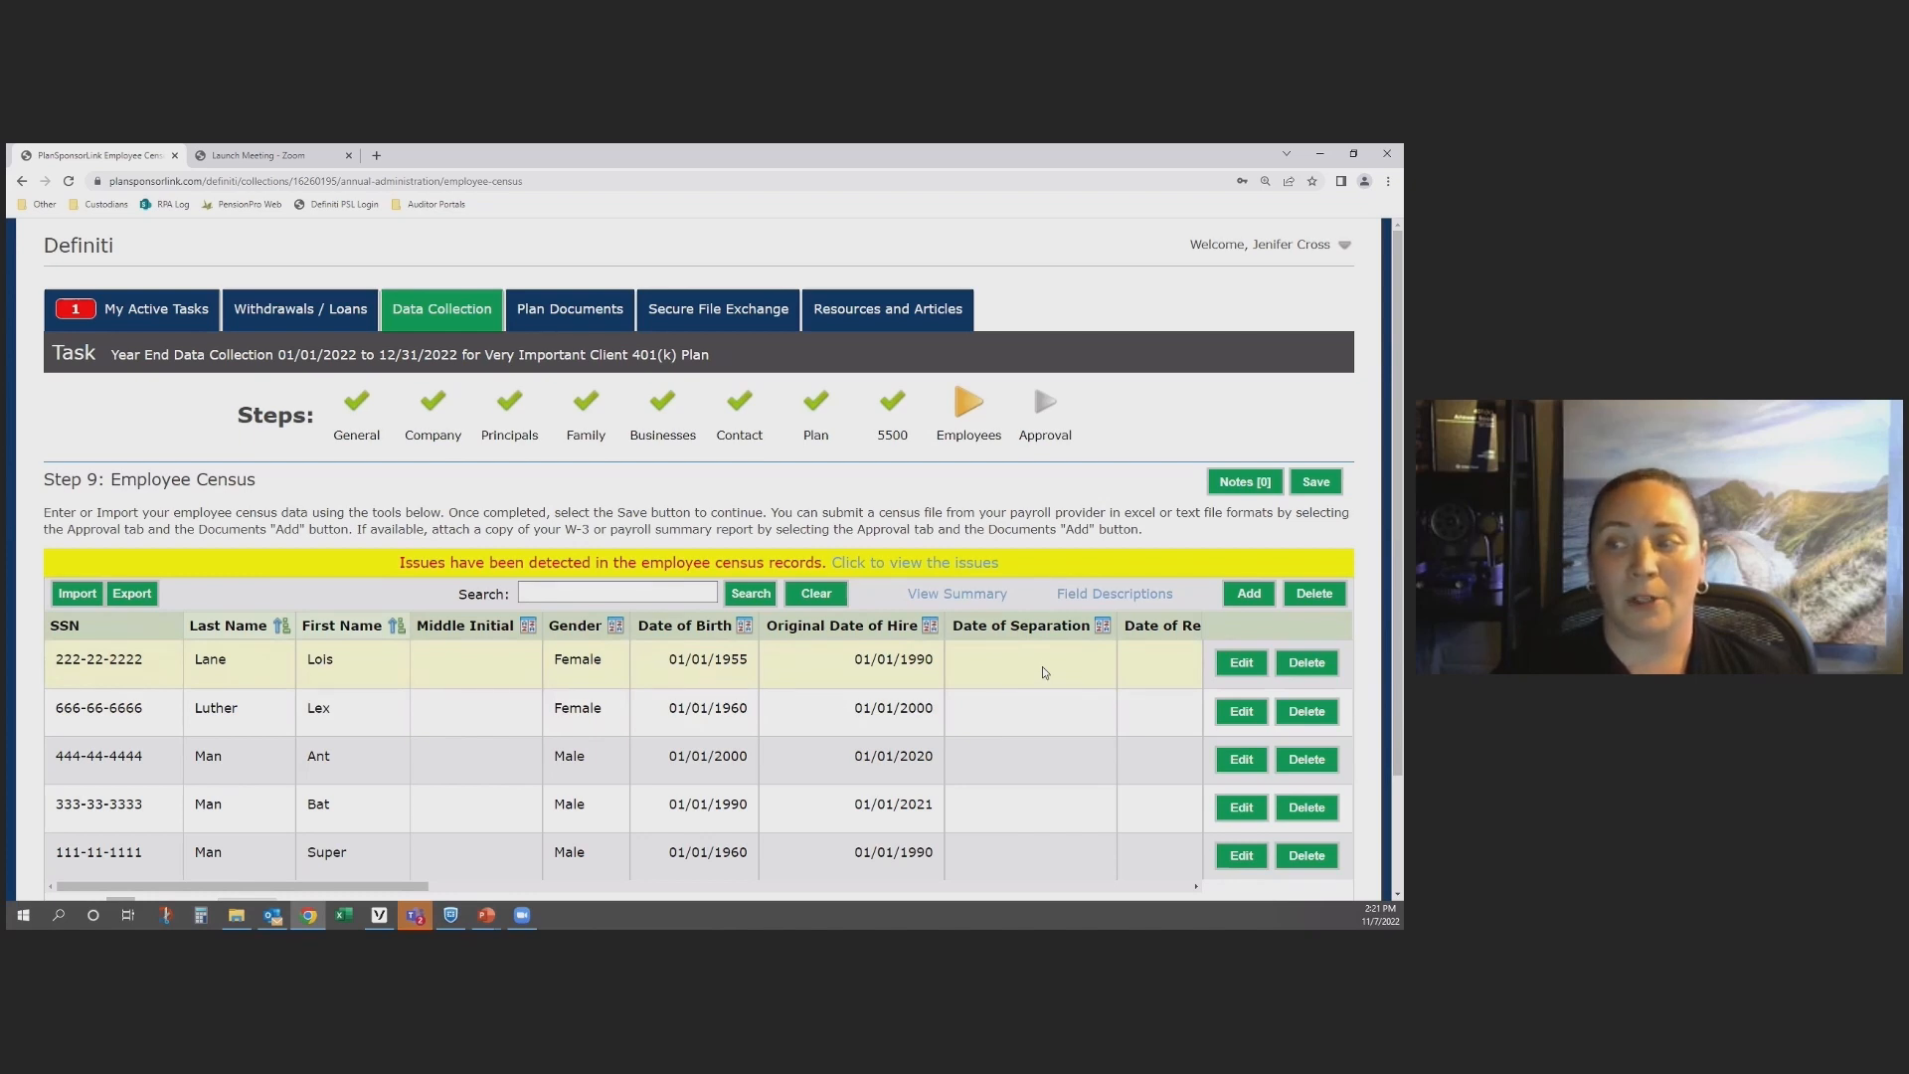
scroll(1042, 668, down, 2)
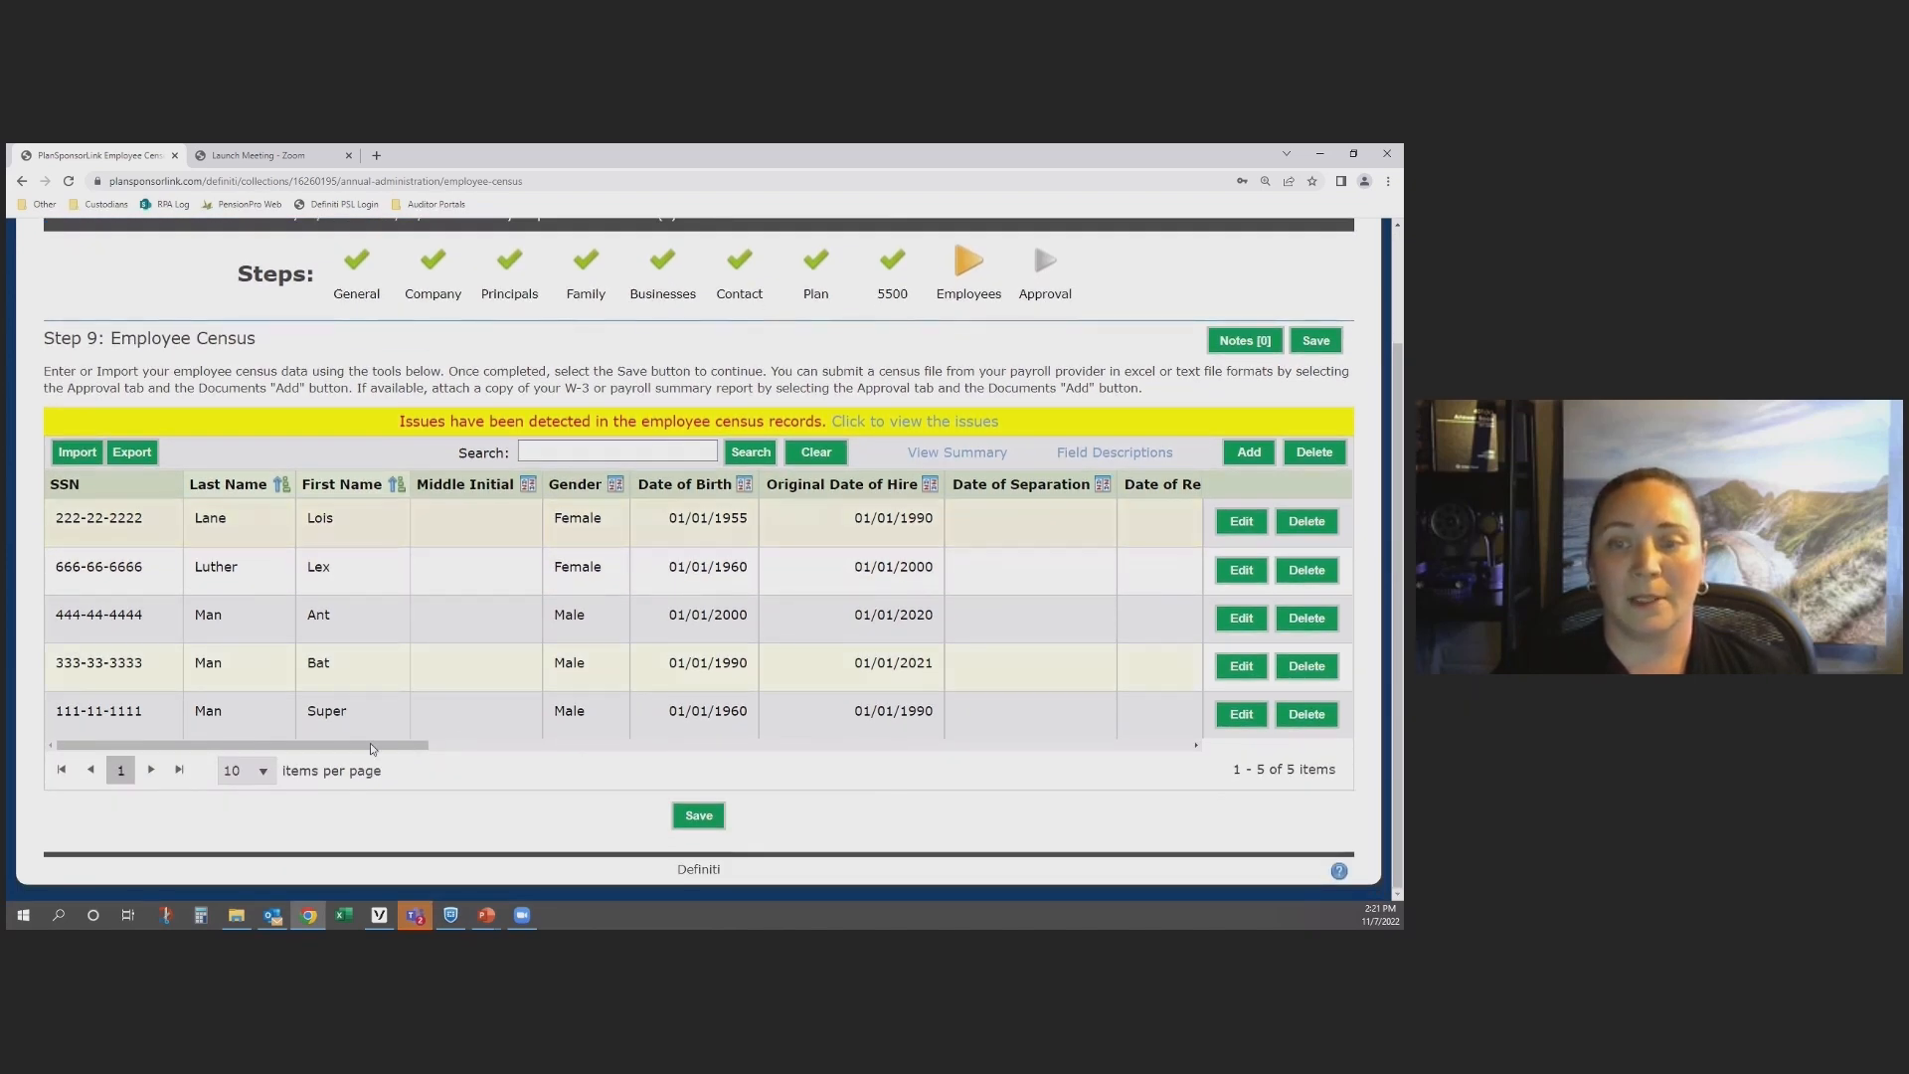
click(249, 772)
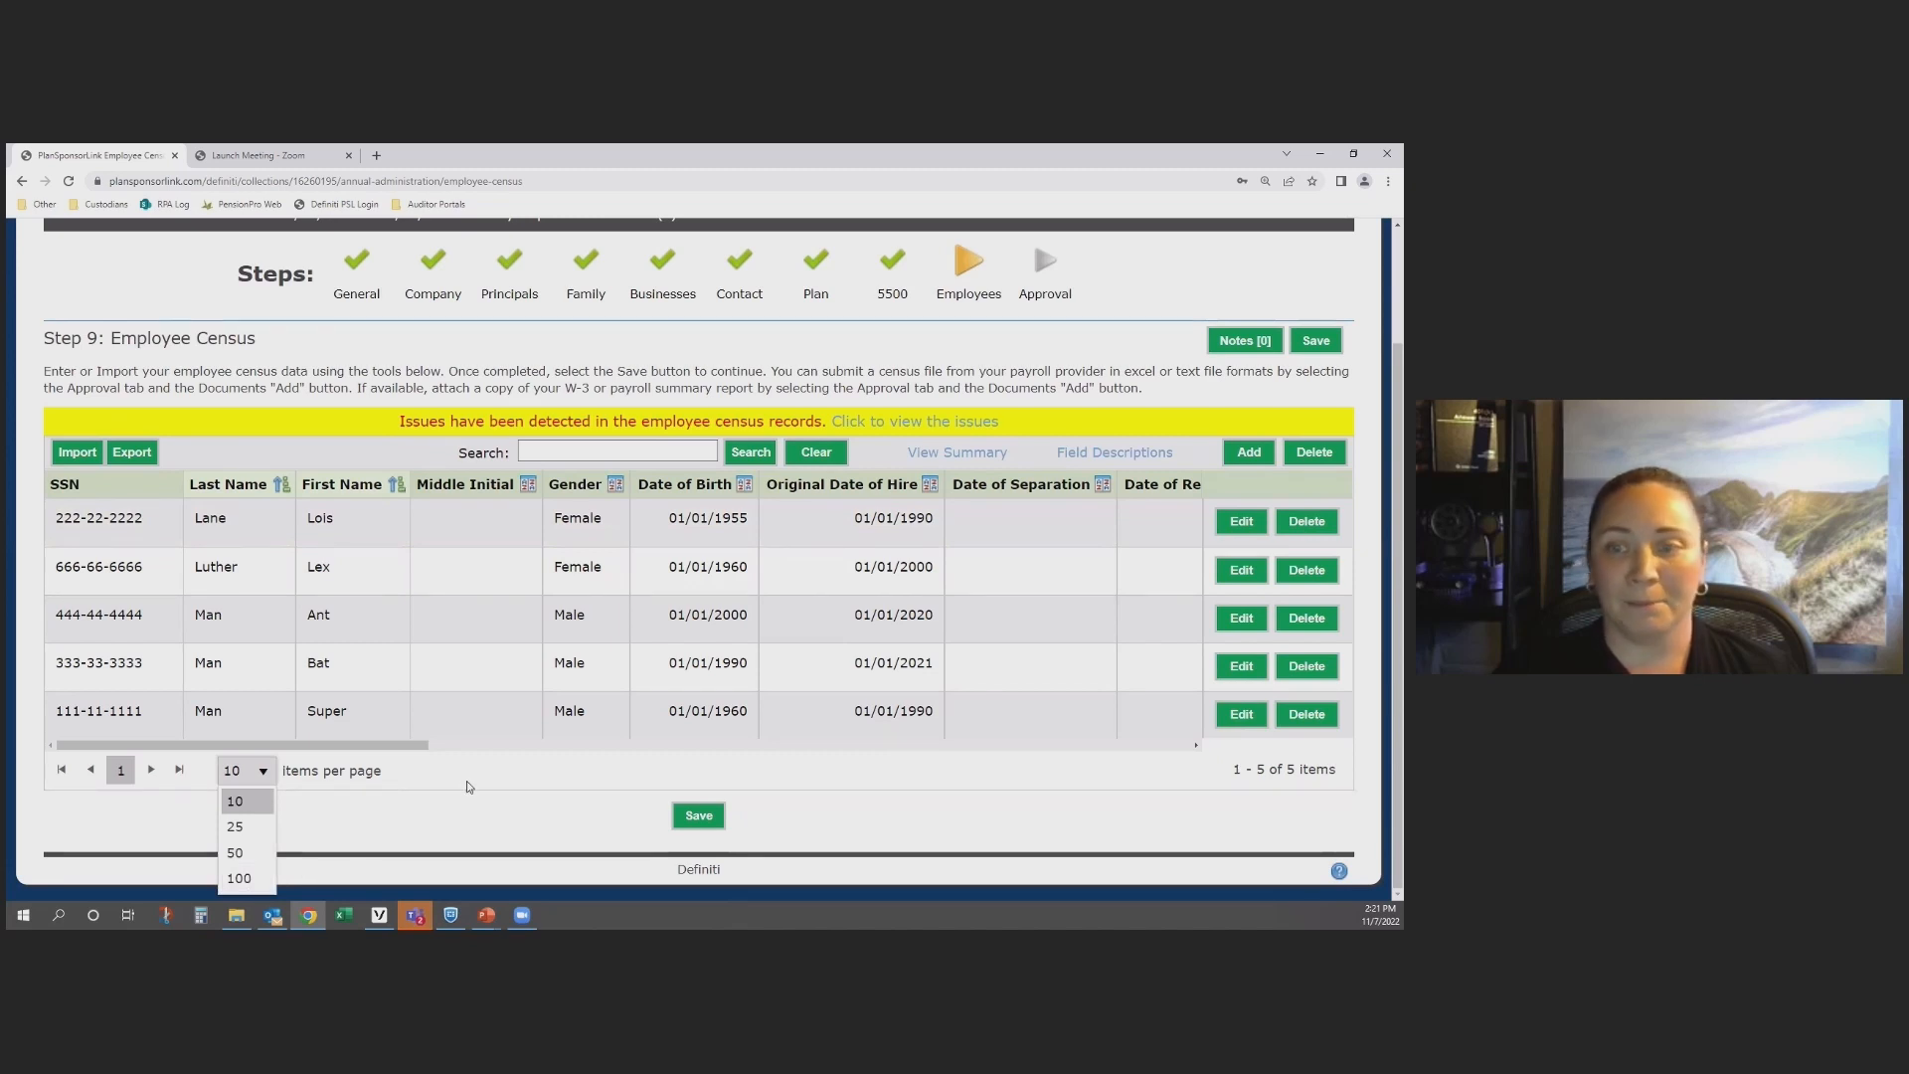
click(249, 878)
scroll(1134, 673, up, 2)
scroll(1208, 674, down, 1)
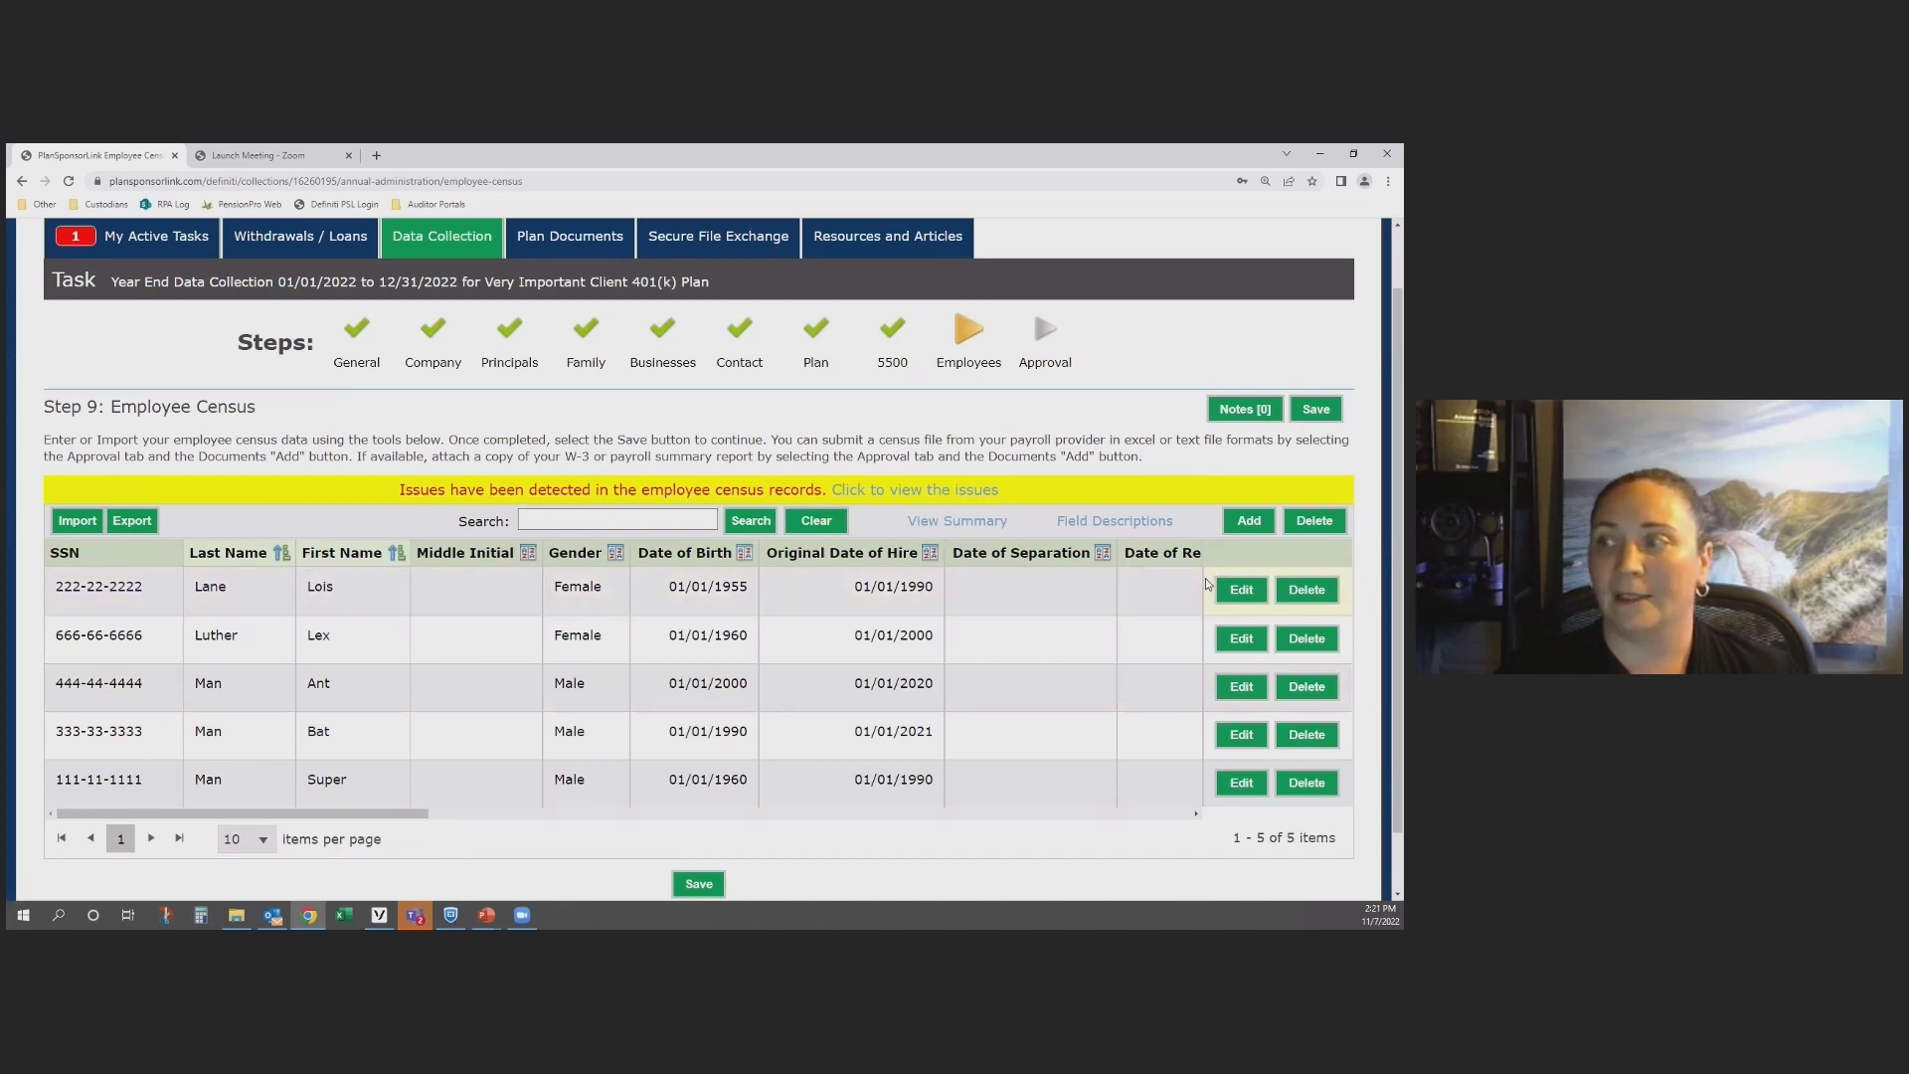
click(616, 521)
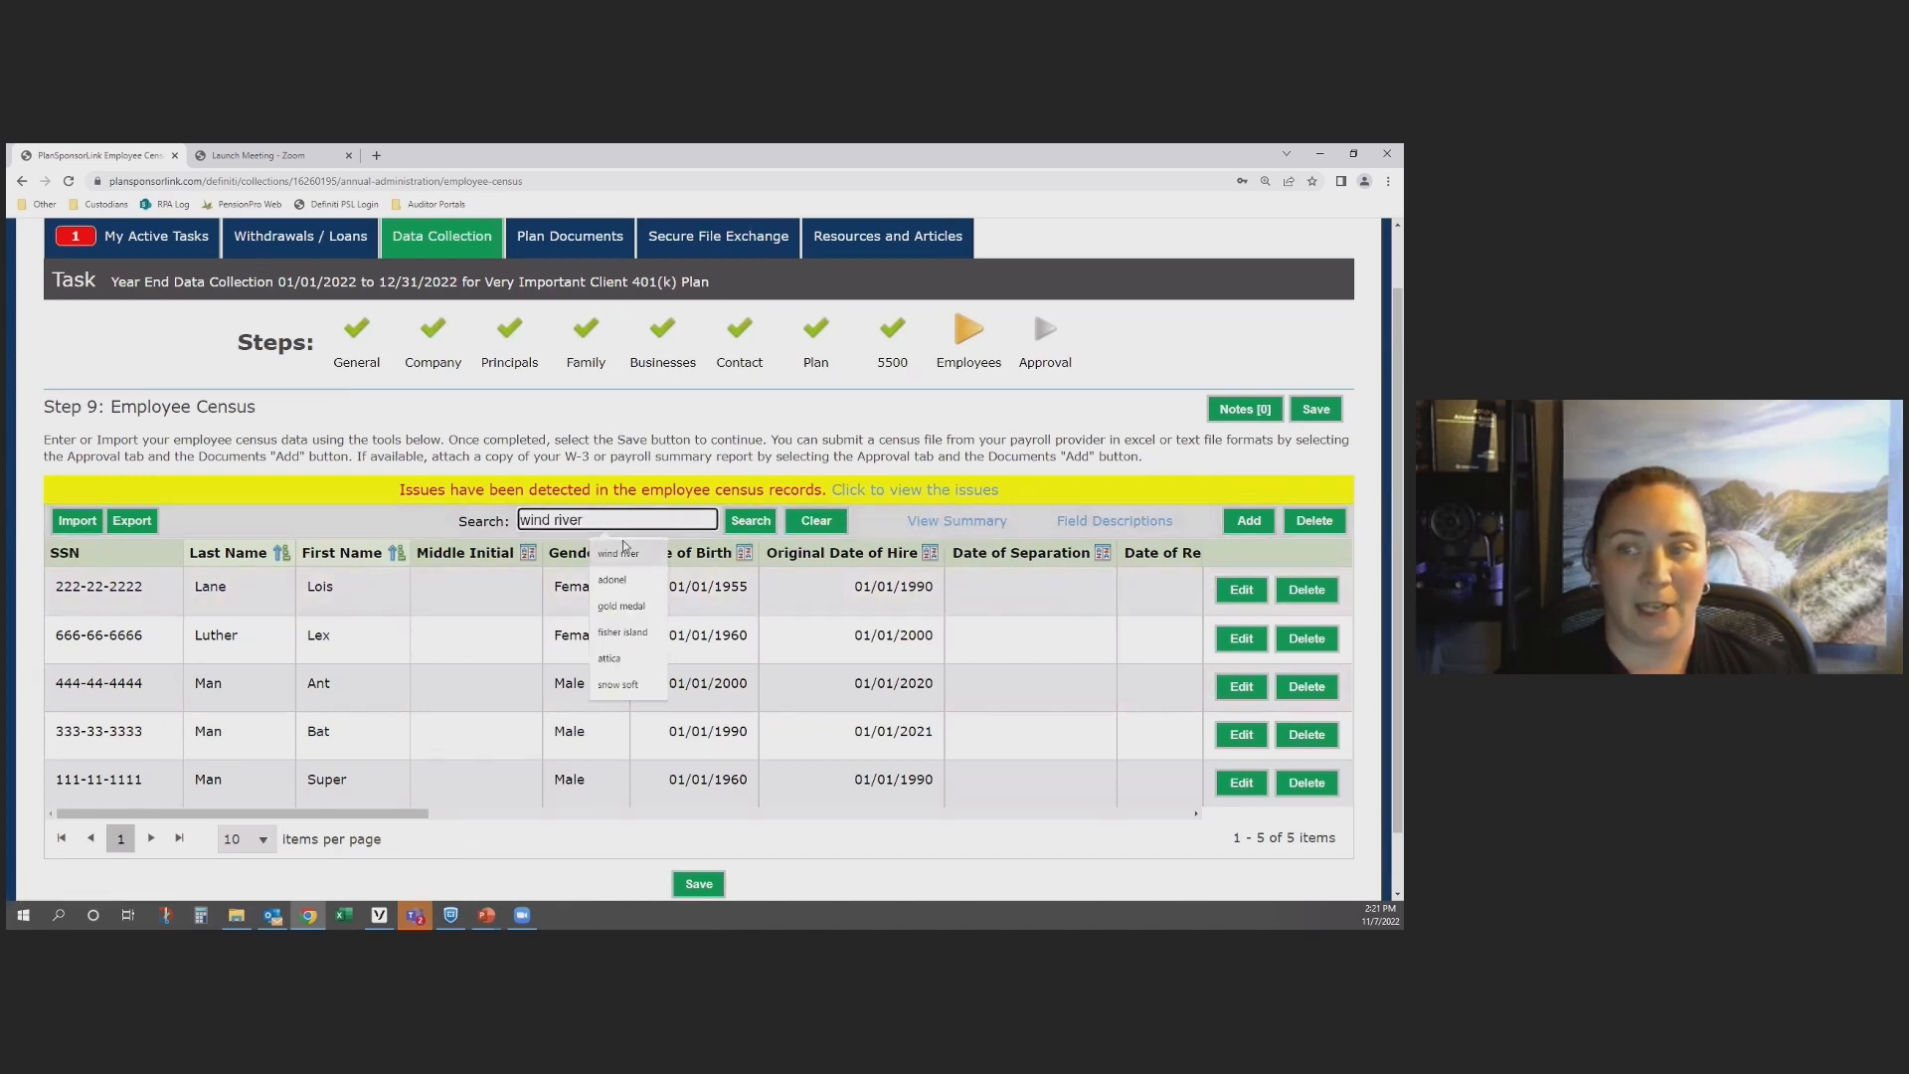
click(848, 595)
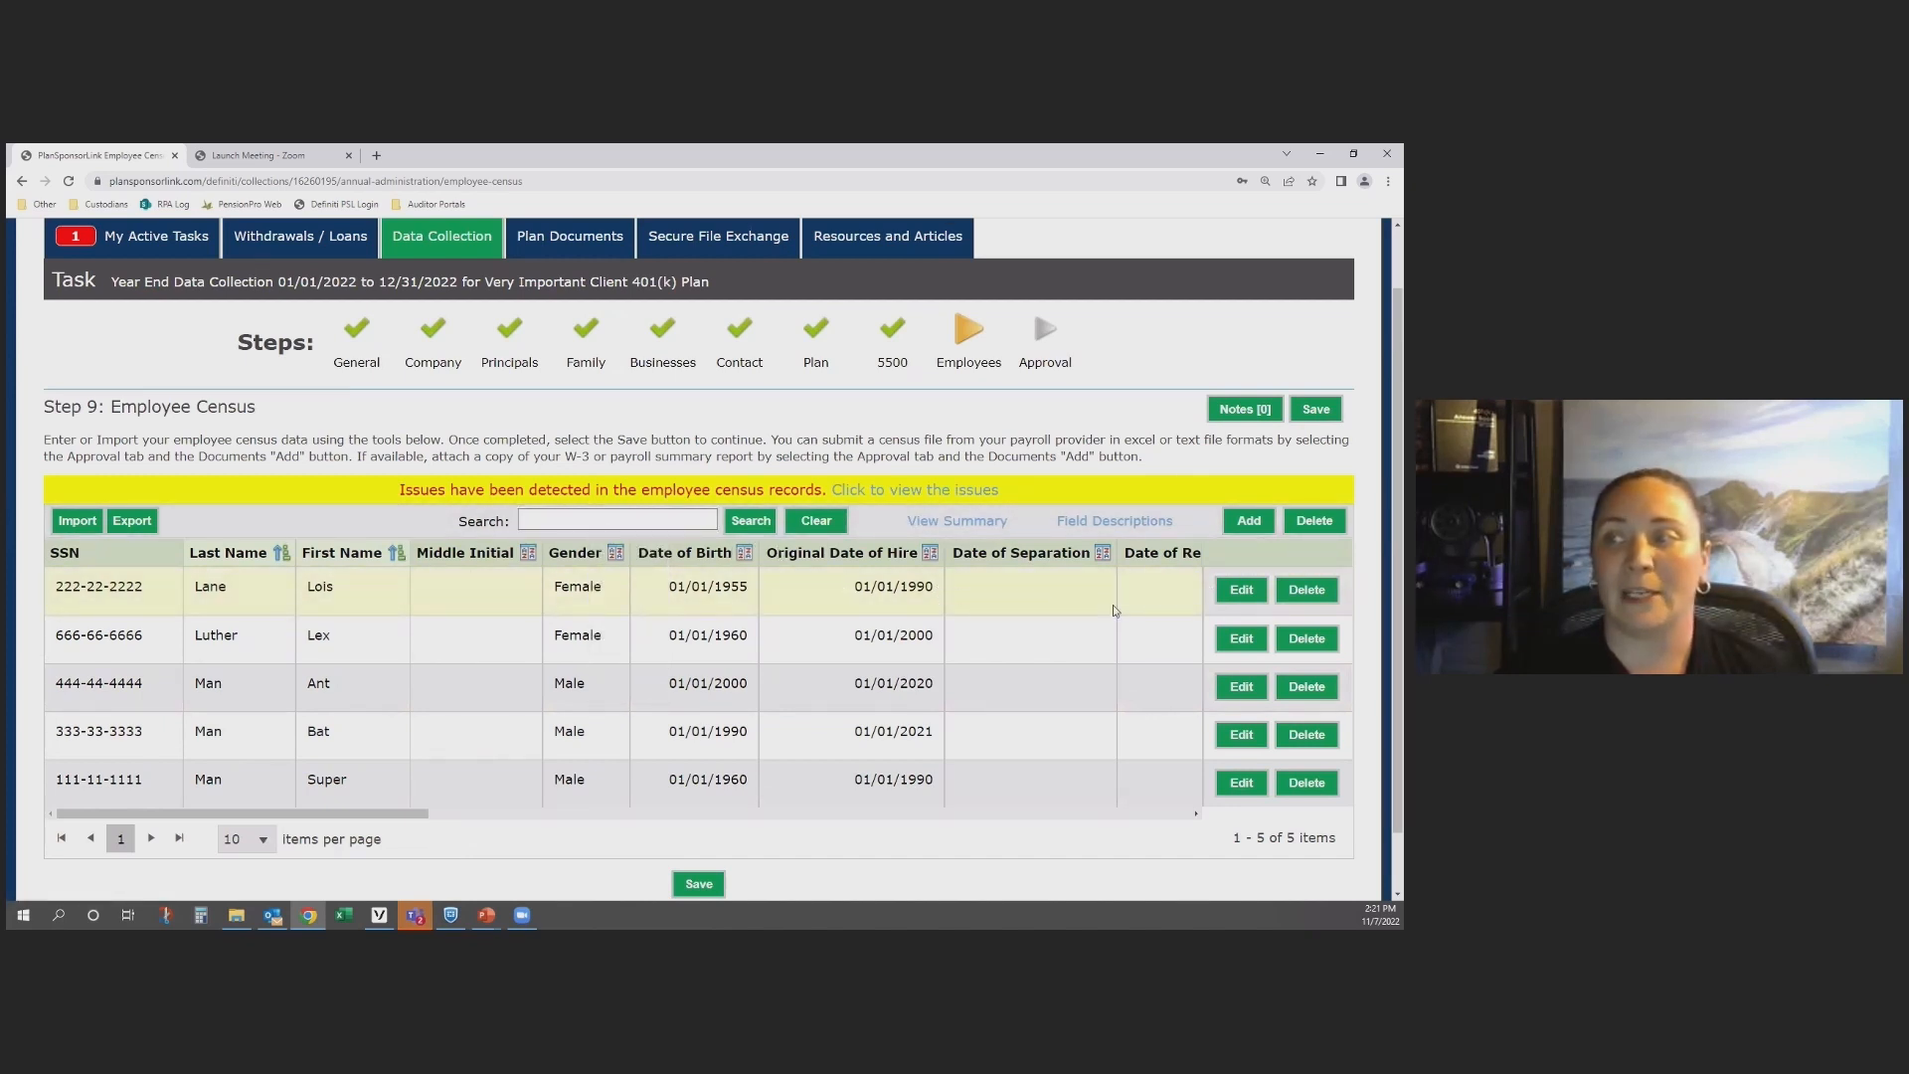
Step: Open the first employee's census record, look over all its fields down to the note, and close it without changes
click(1231, 597)
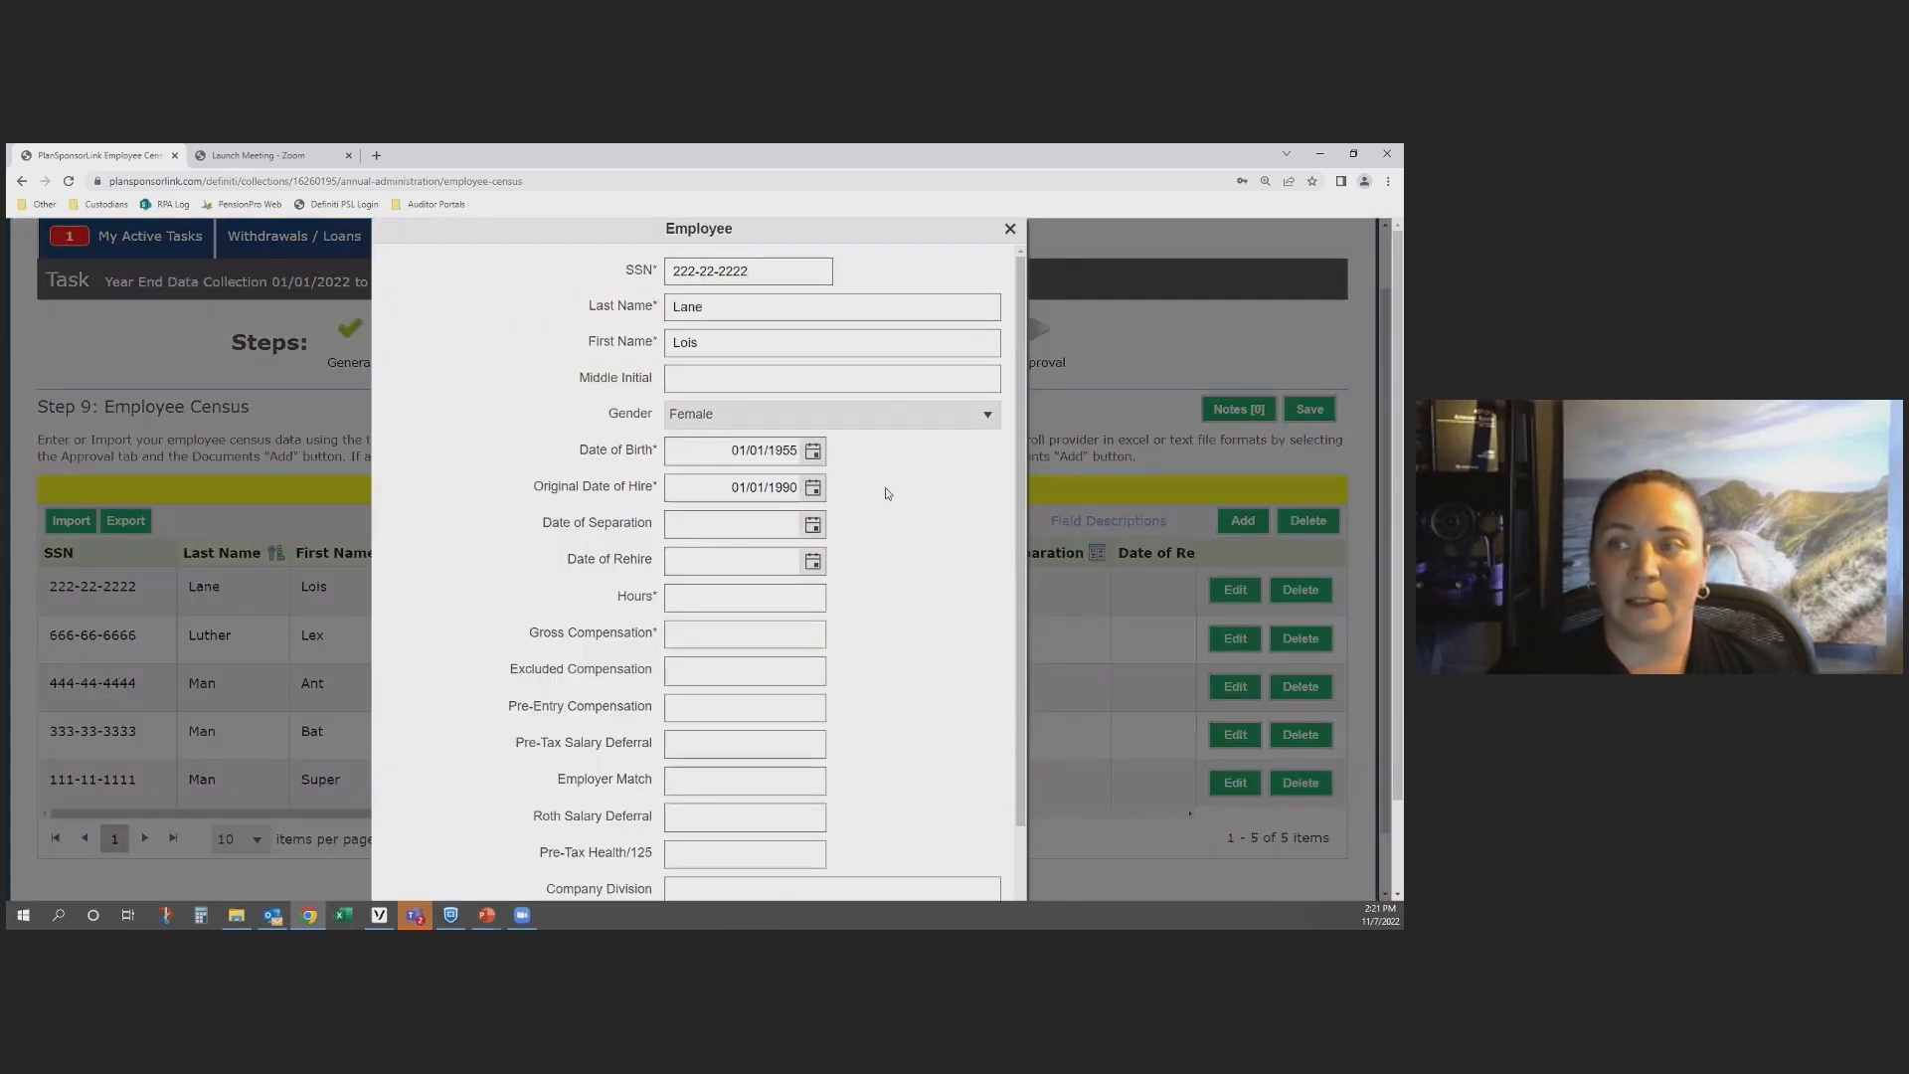
scroll(887, 493, down, 2)
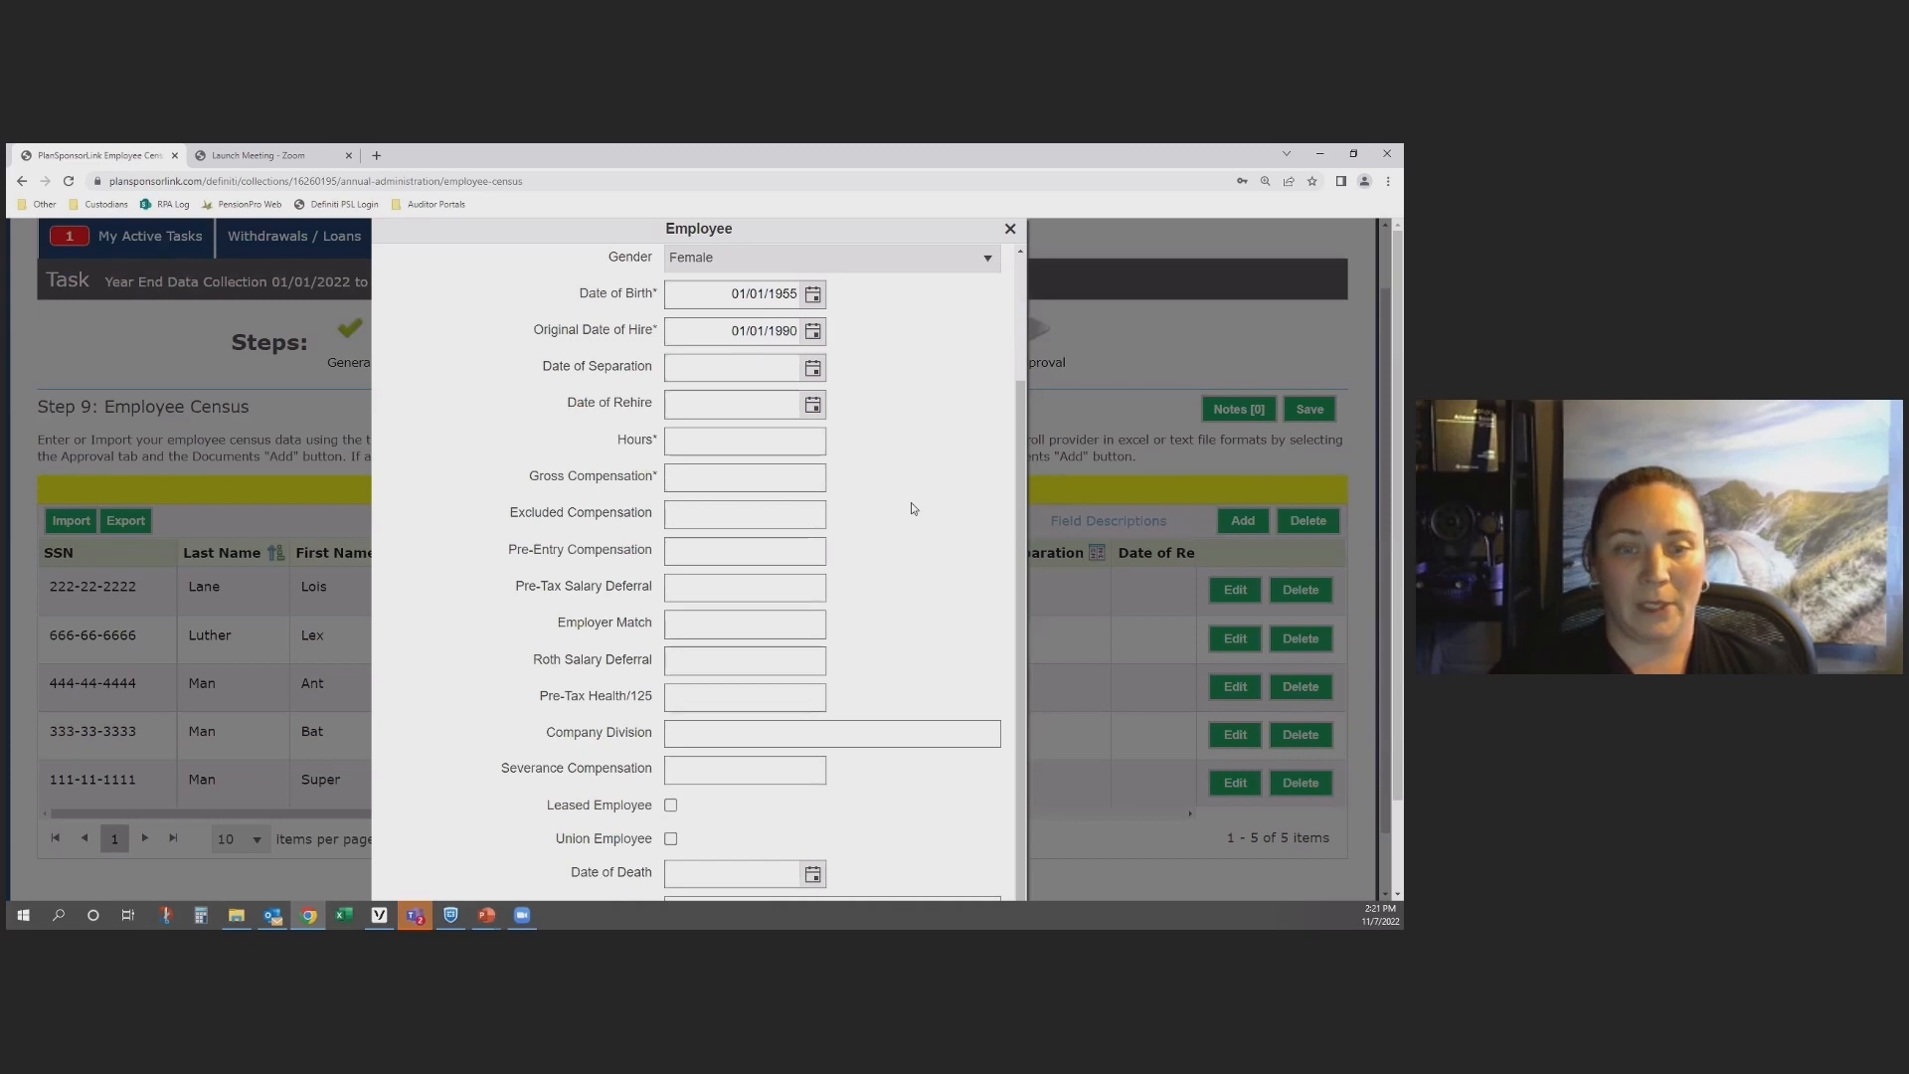
scroll(913, 509, up, 2)
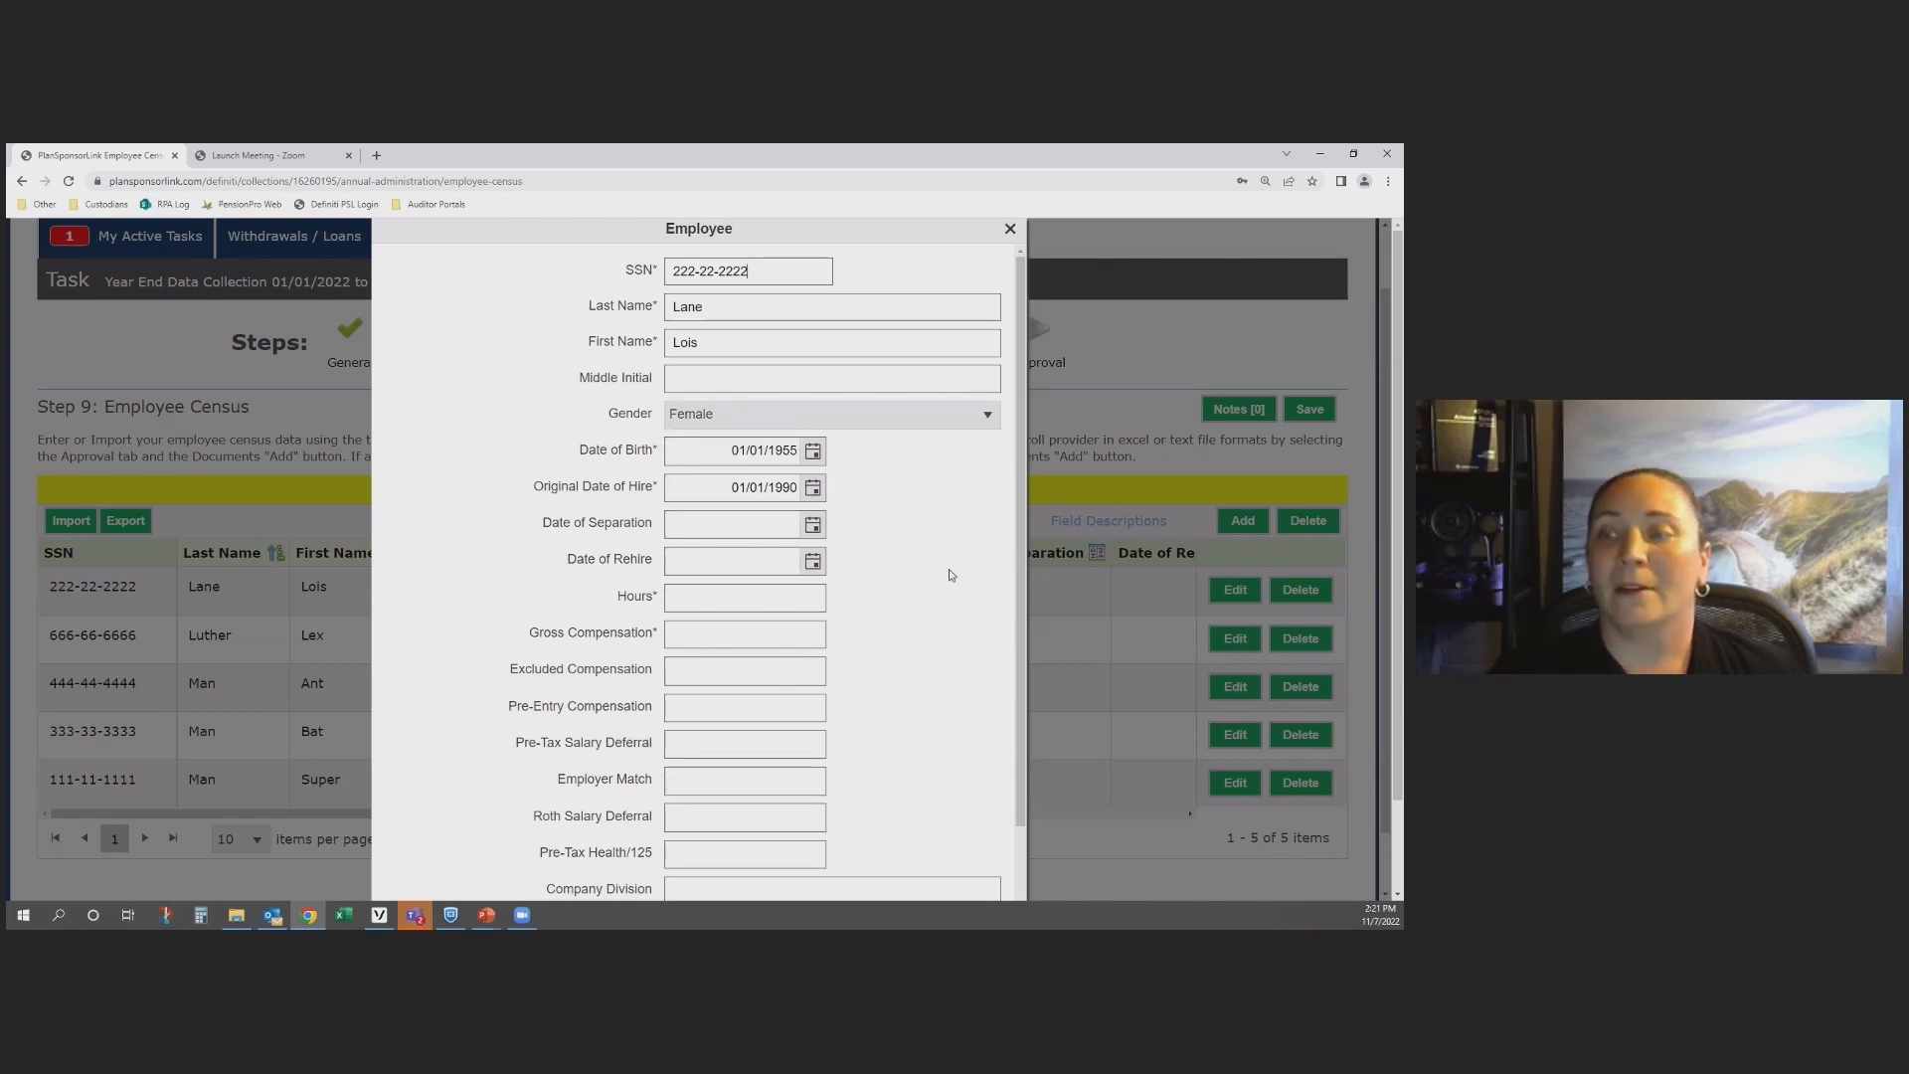
scroll(948, 571, down, 5)
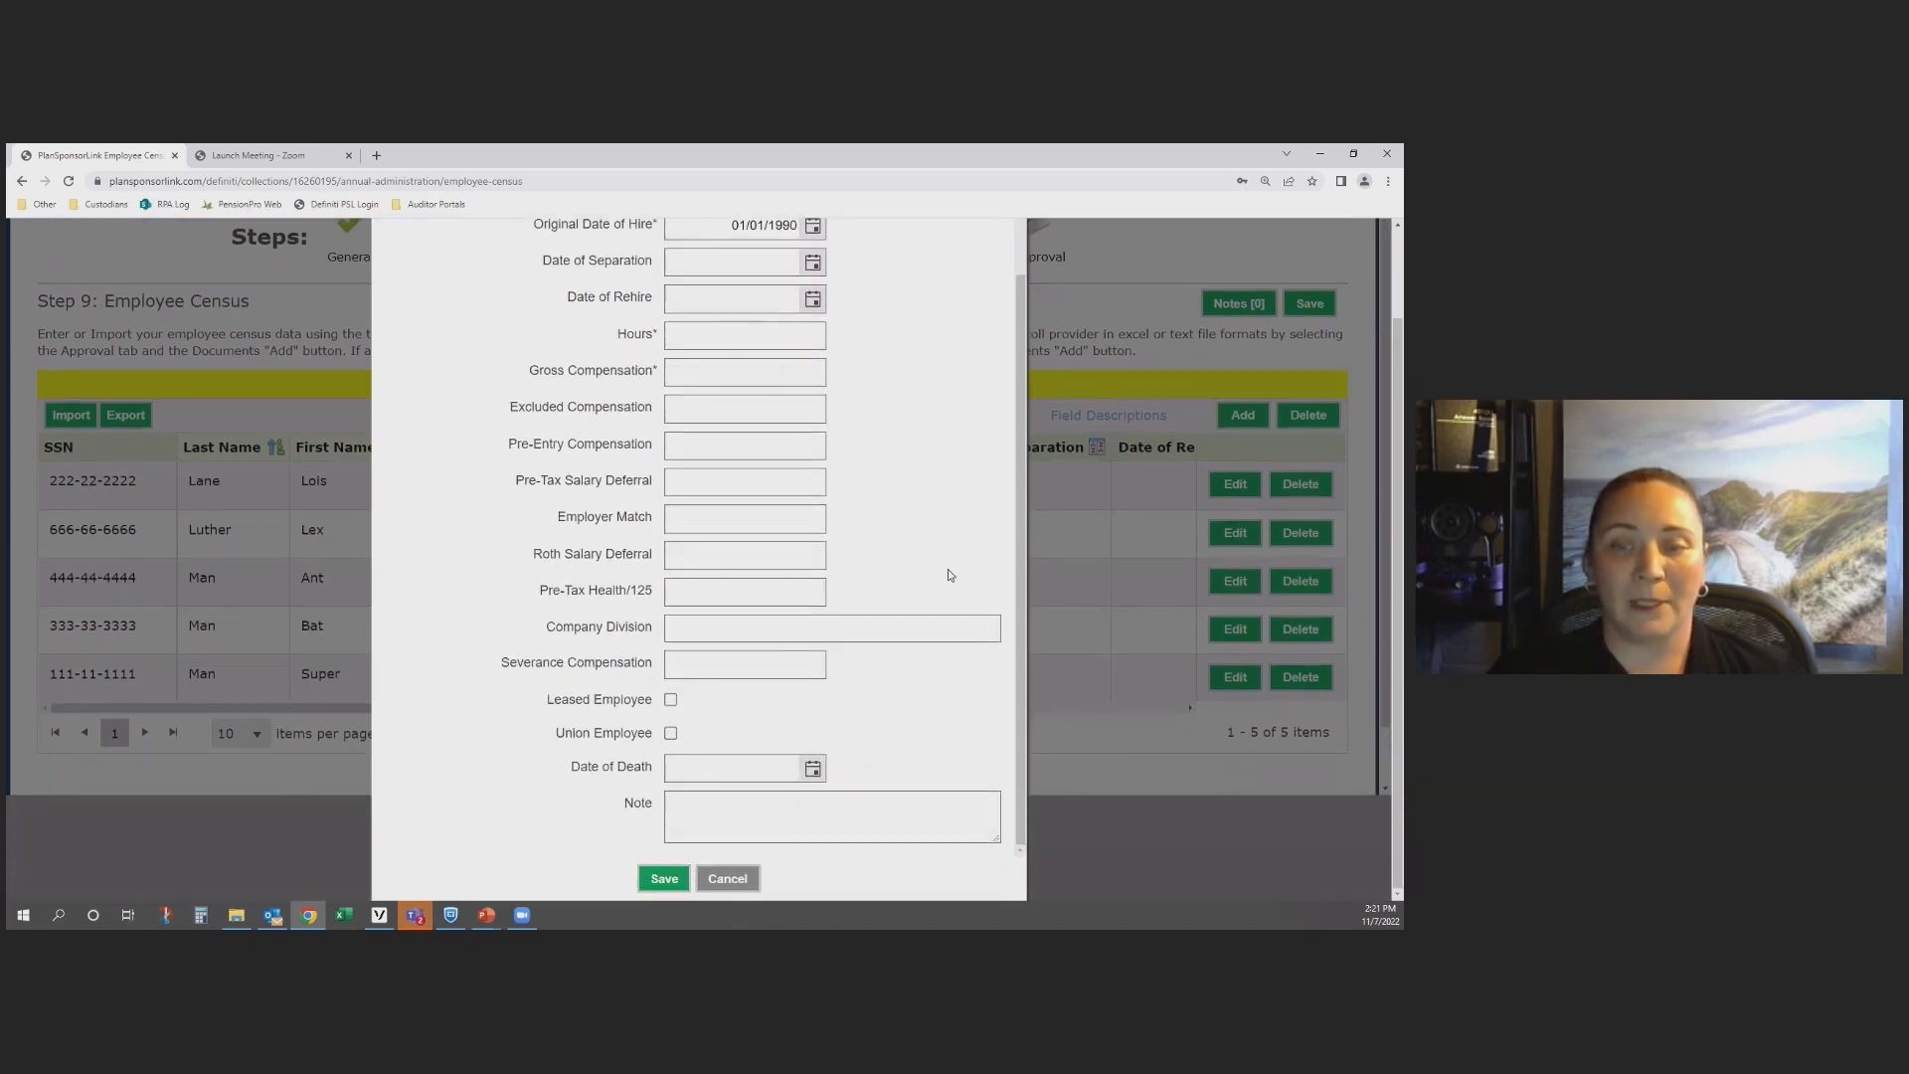
click(669, 813)
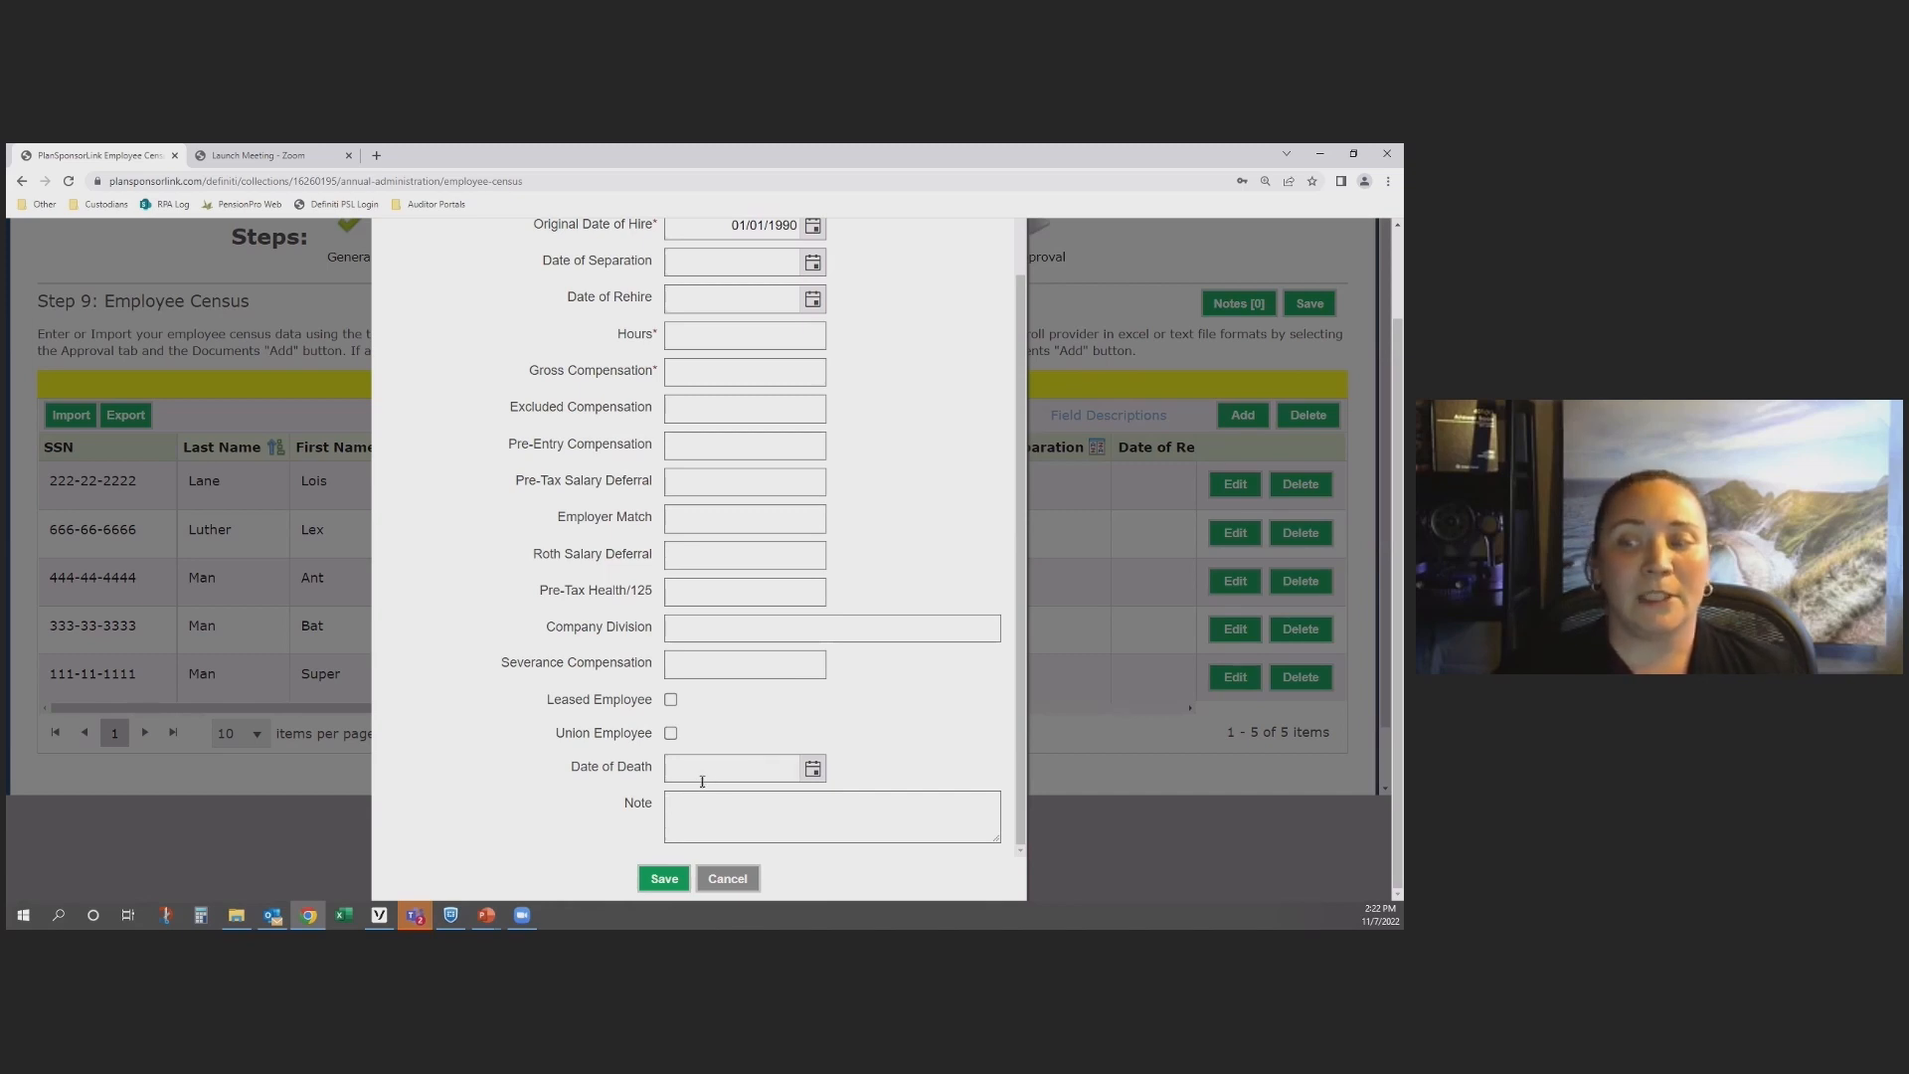
scroll(923, 742, up, 5)
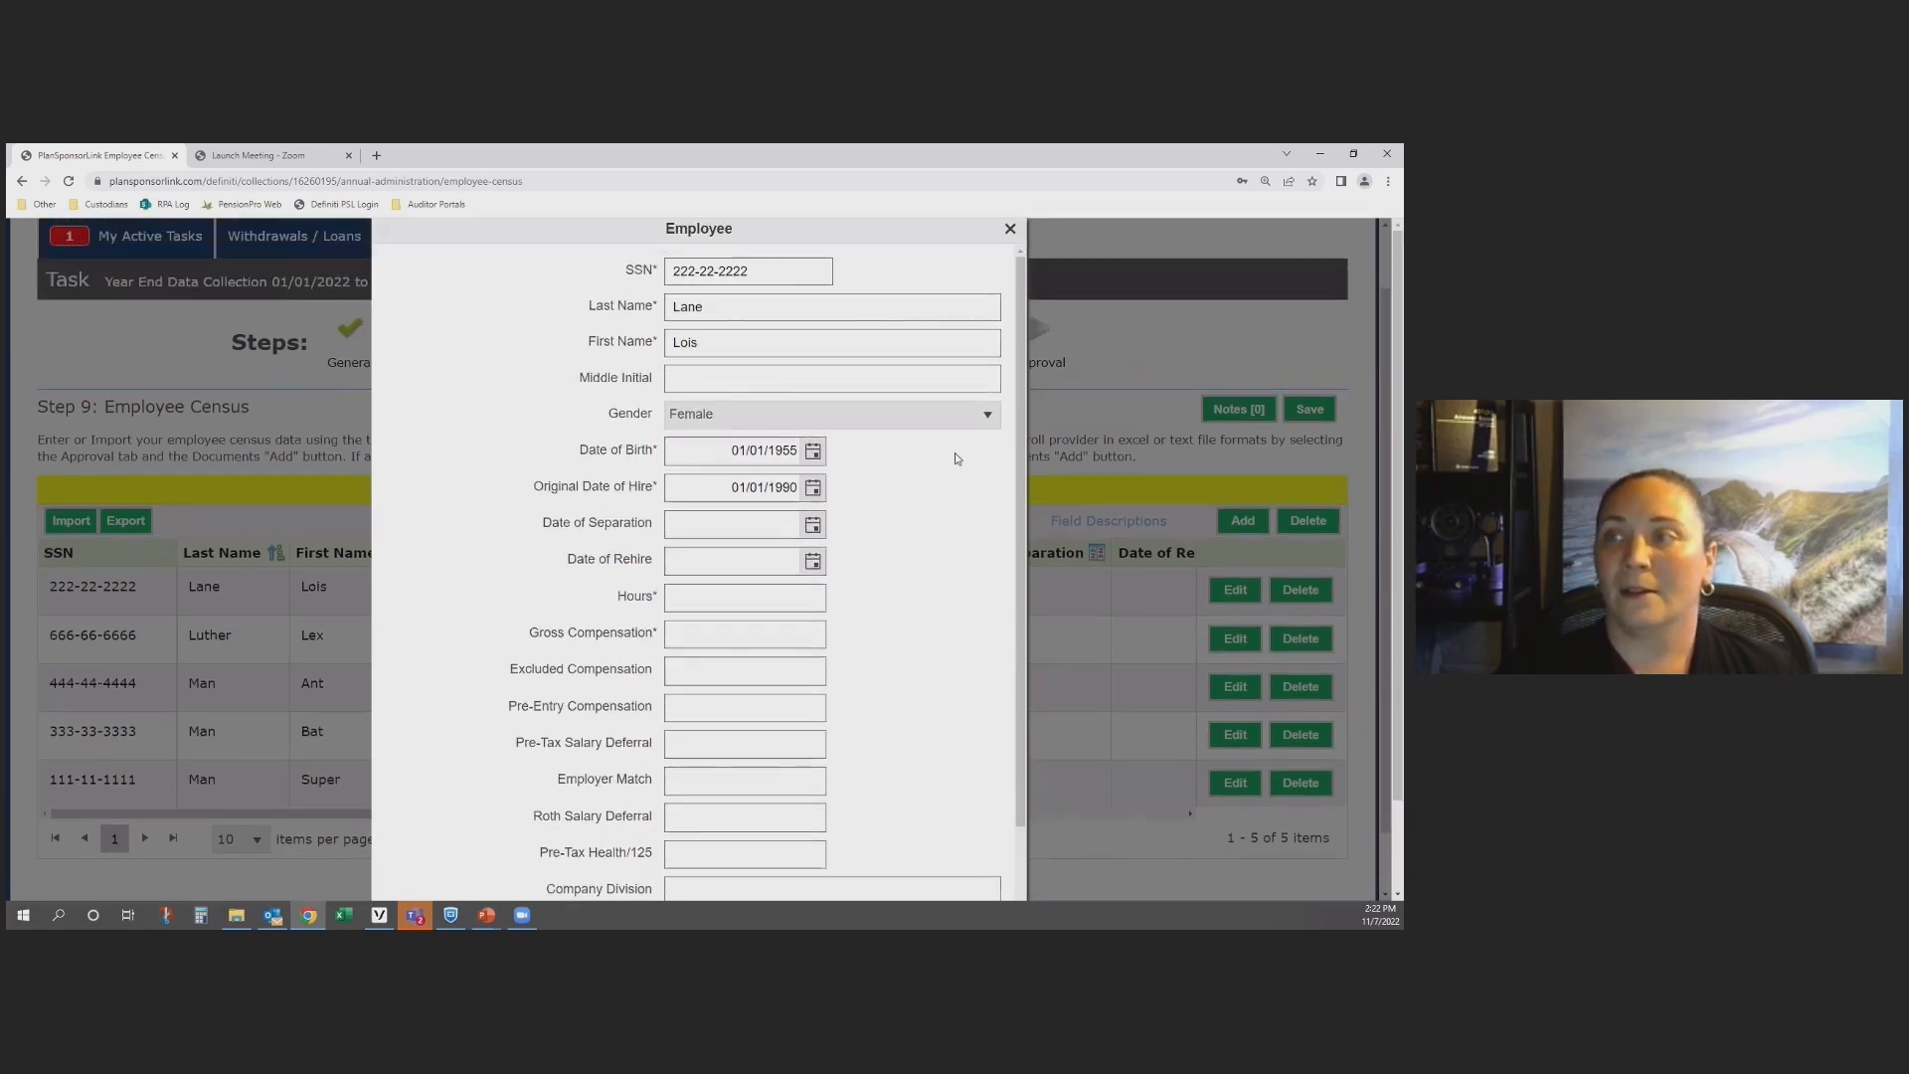
click(1010, 228)
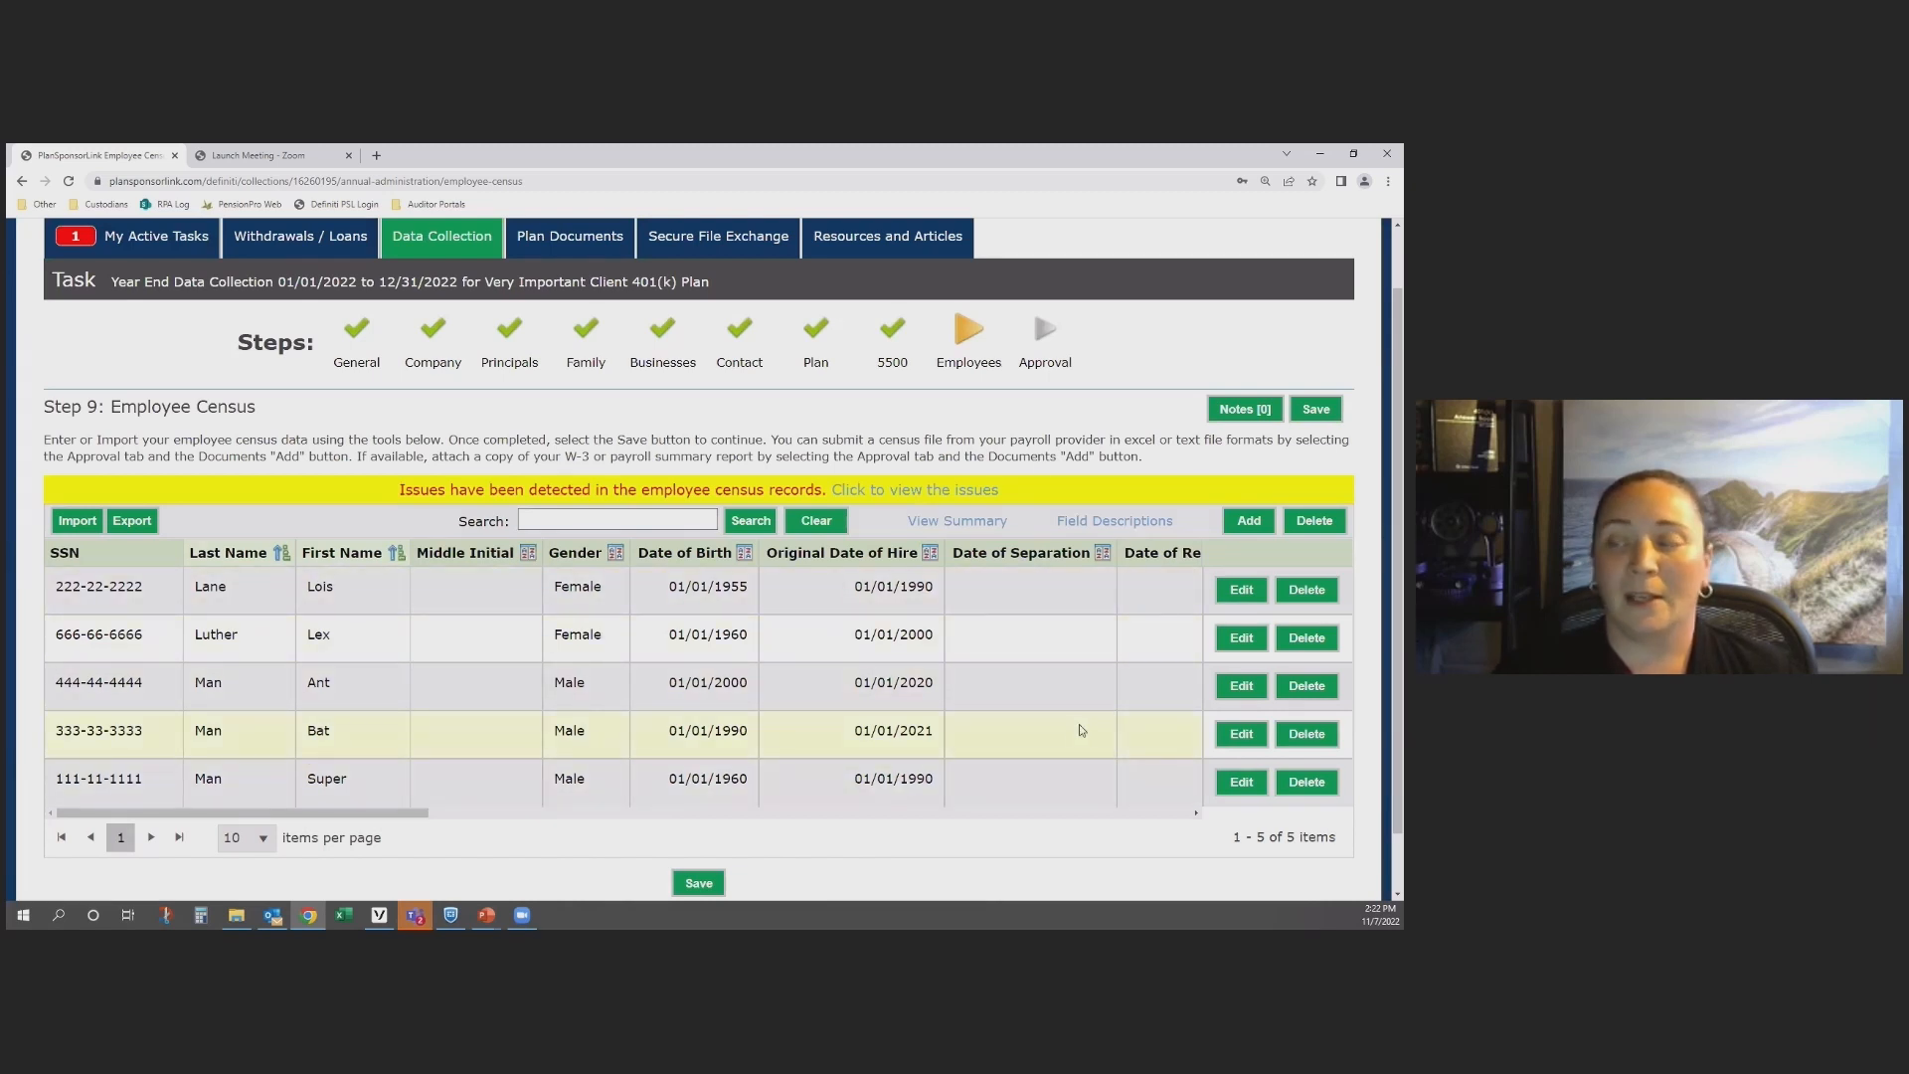
mouse_move(279, 818)
mouse_down()
mouse_move(950, 840)
mouse_move(1095, 826)
mouse_move(273, 815)
mouse_up()
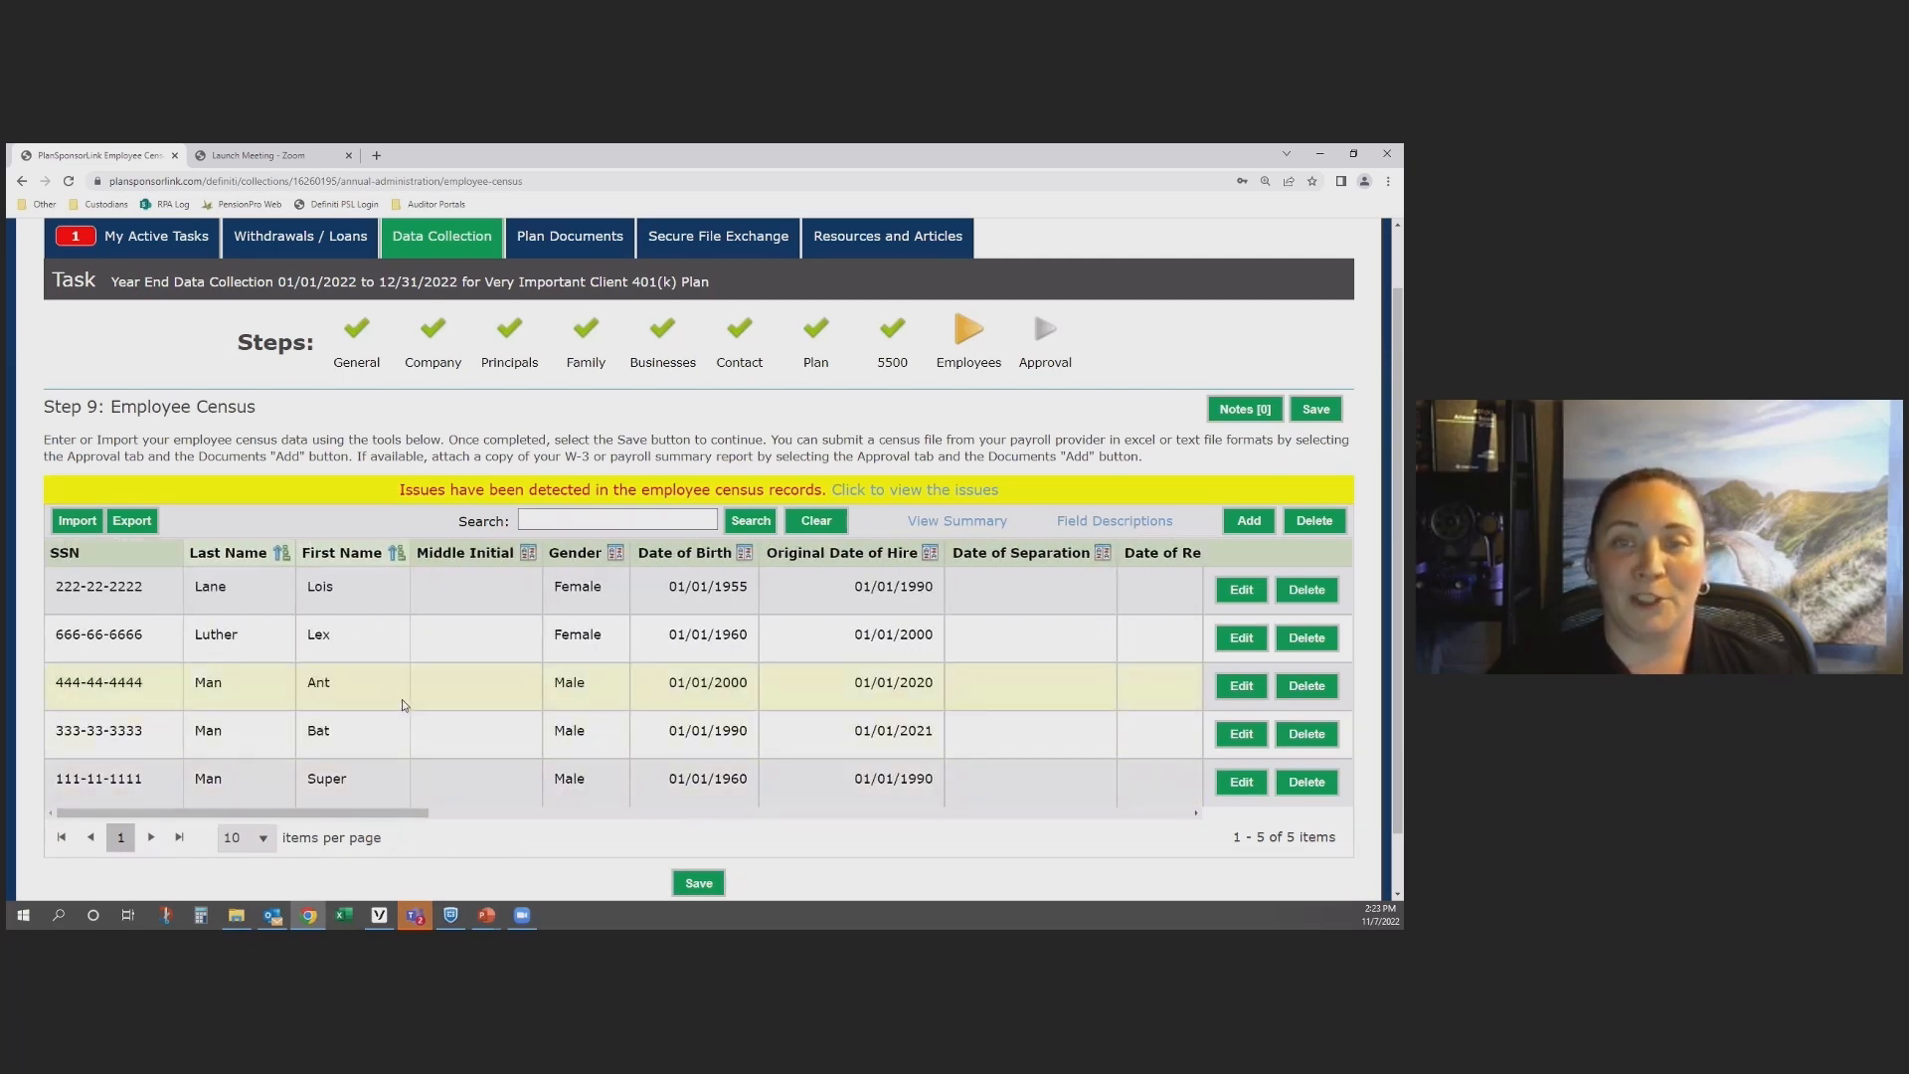
Step: Import the employee census from the Excel spreadsheet "PBC Census 2021 VIC.xlsx" and continue past the import results
click(129, 527)
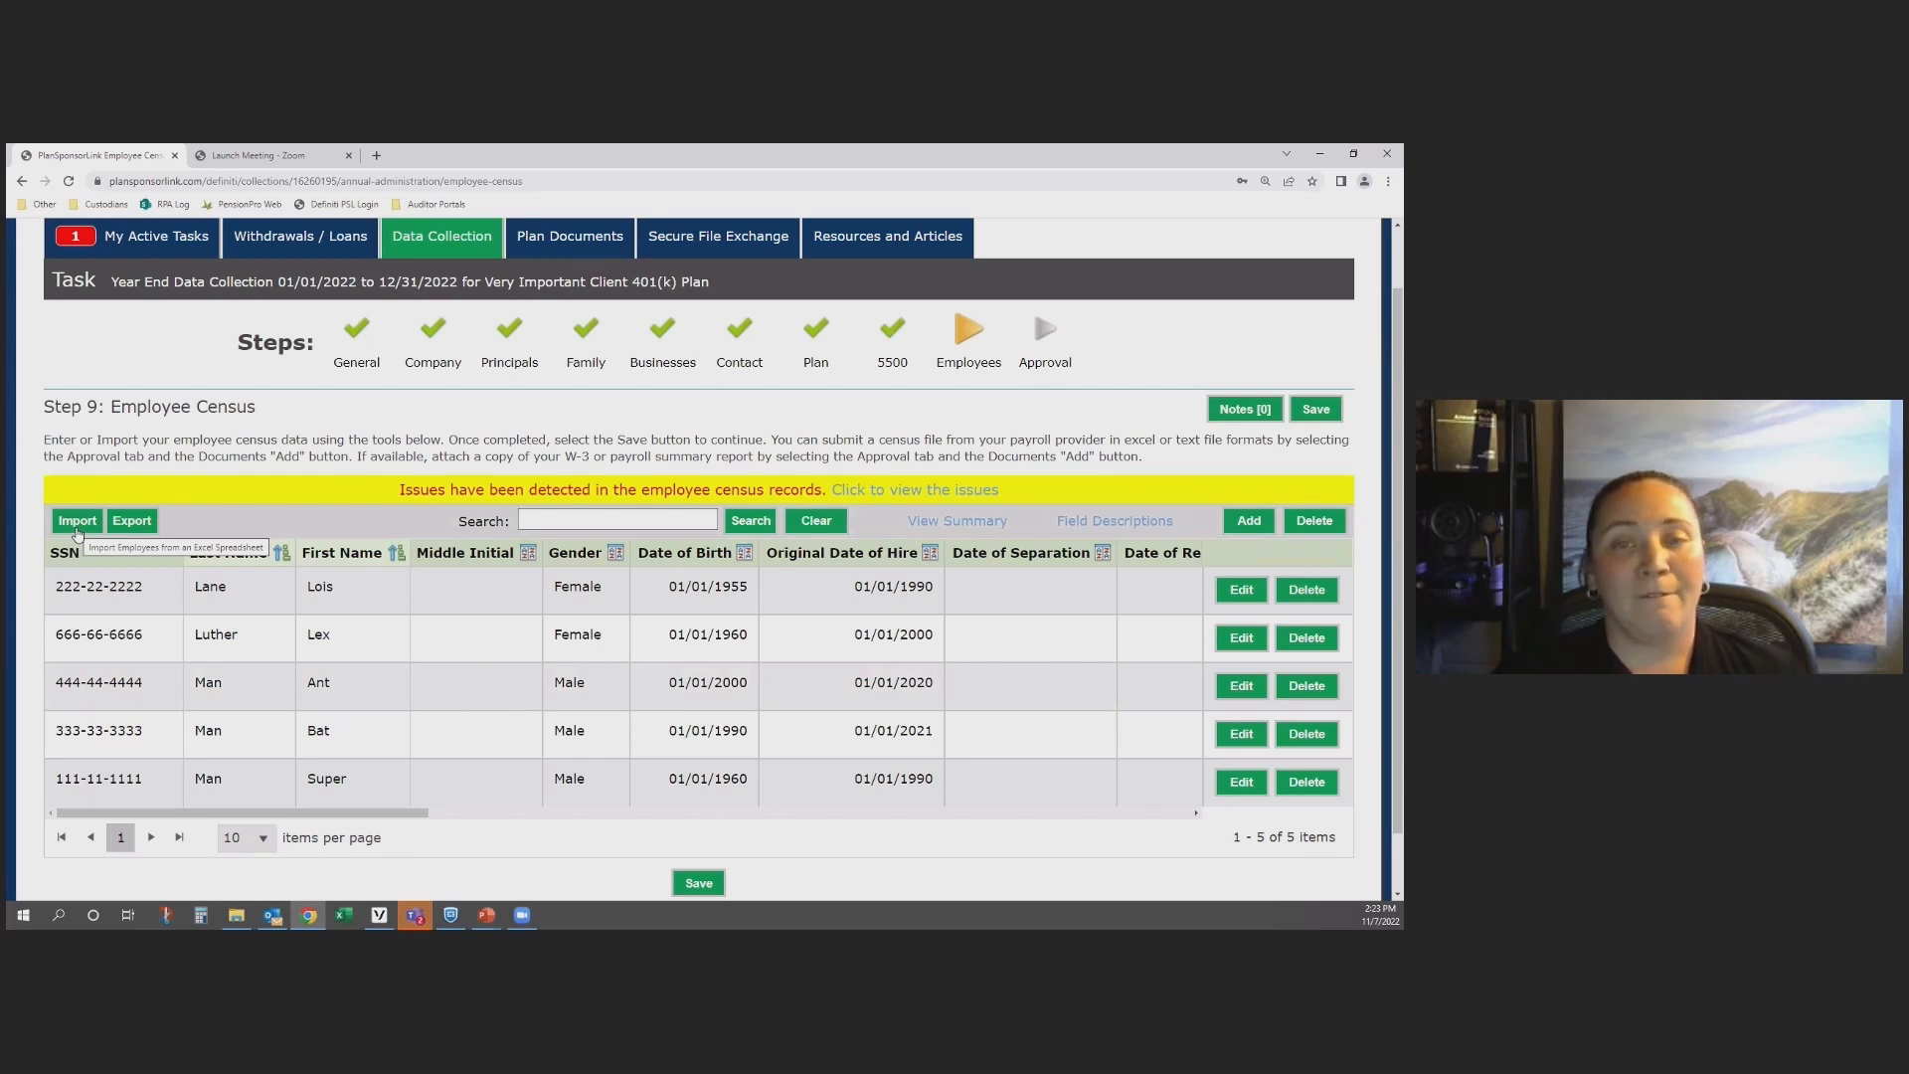
mouse_move(141, 535)
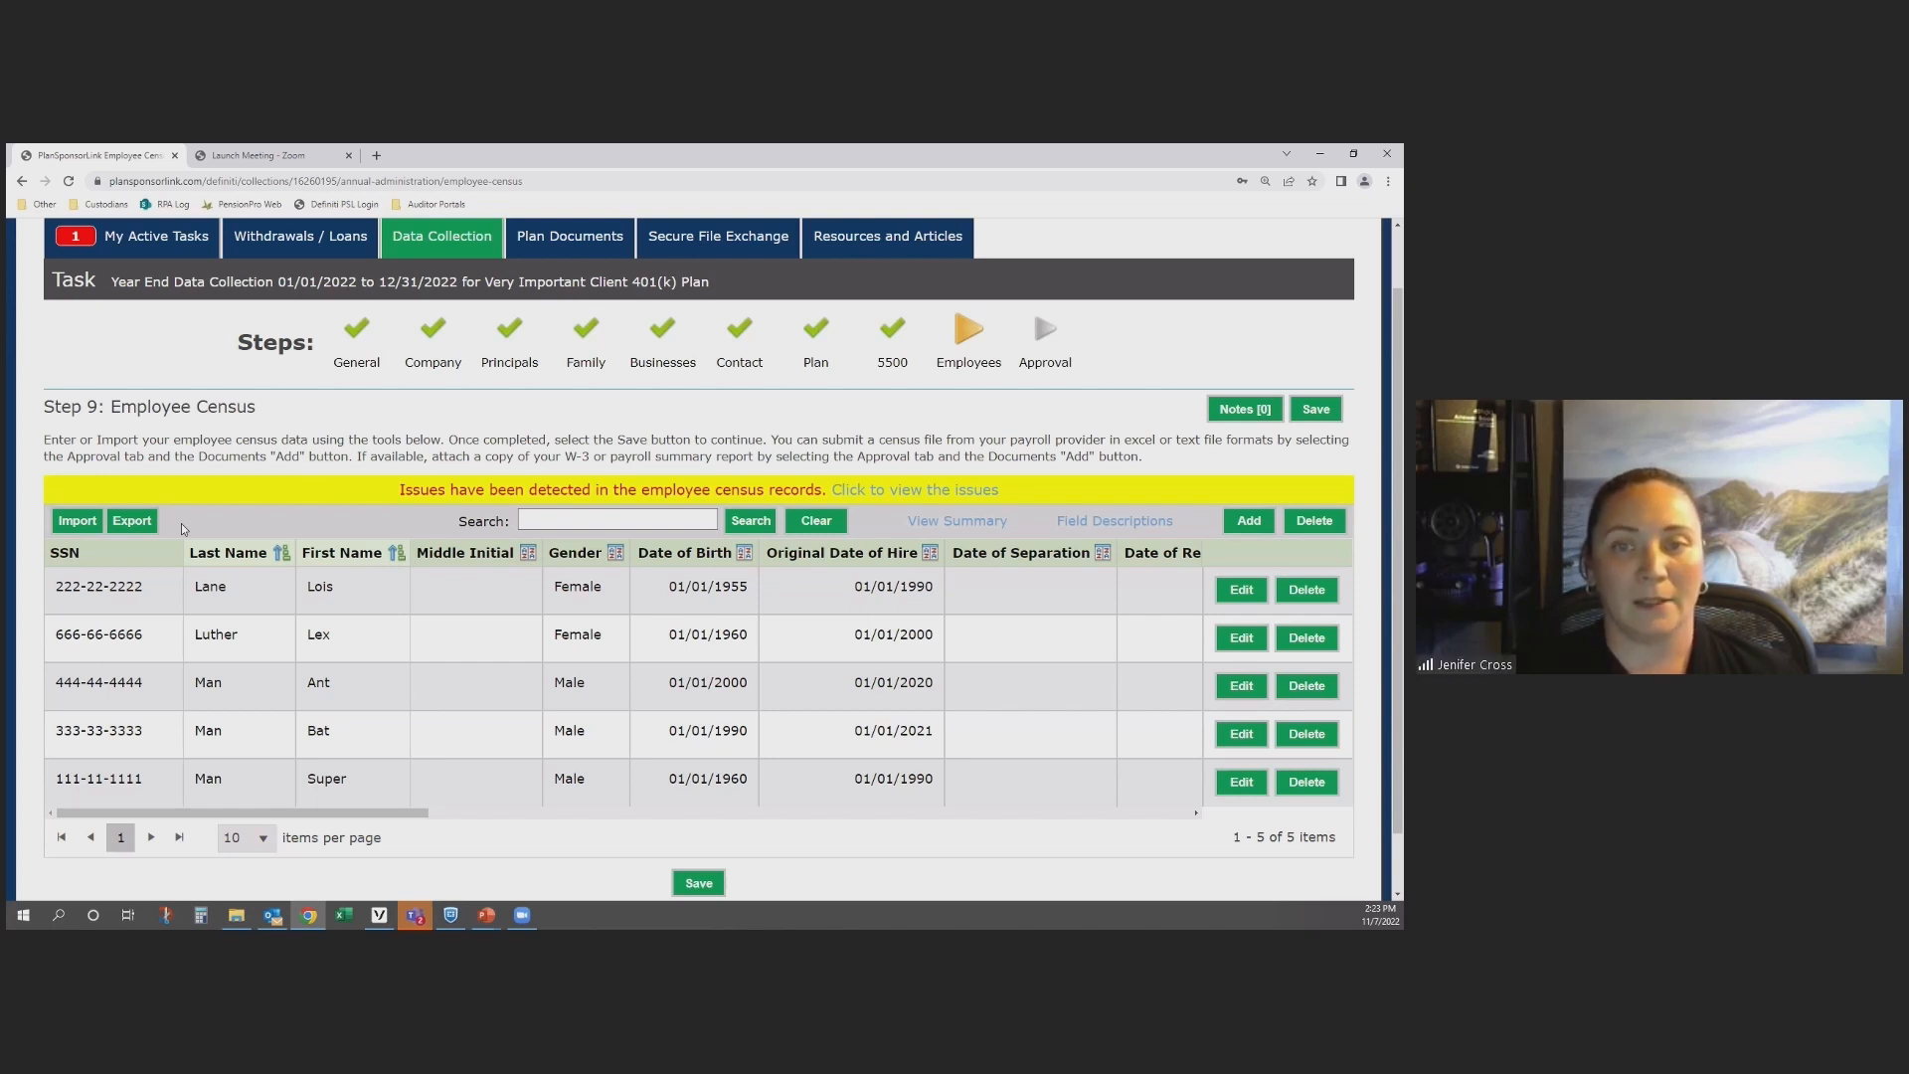
click(78, 521)
click(596, 529)
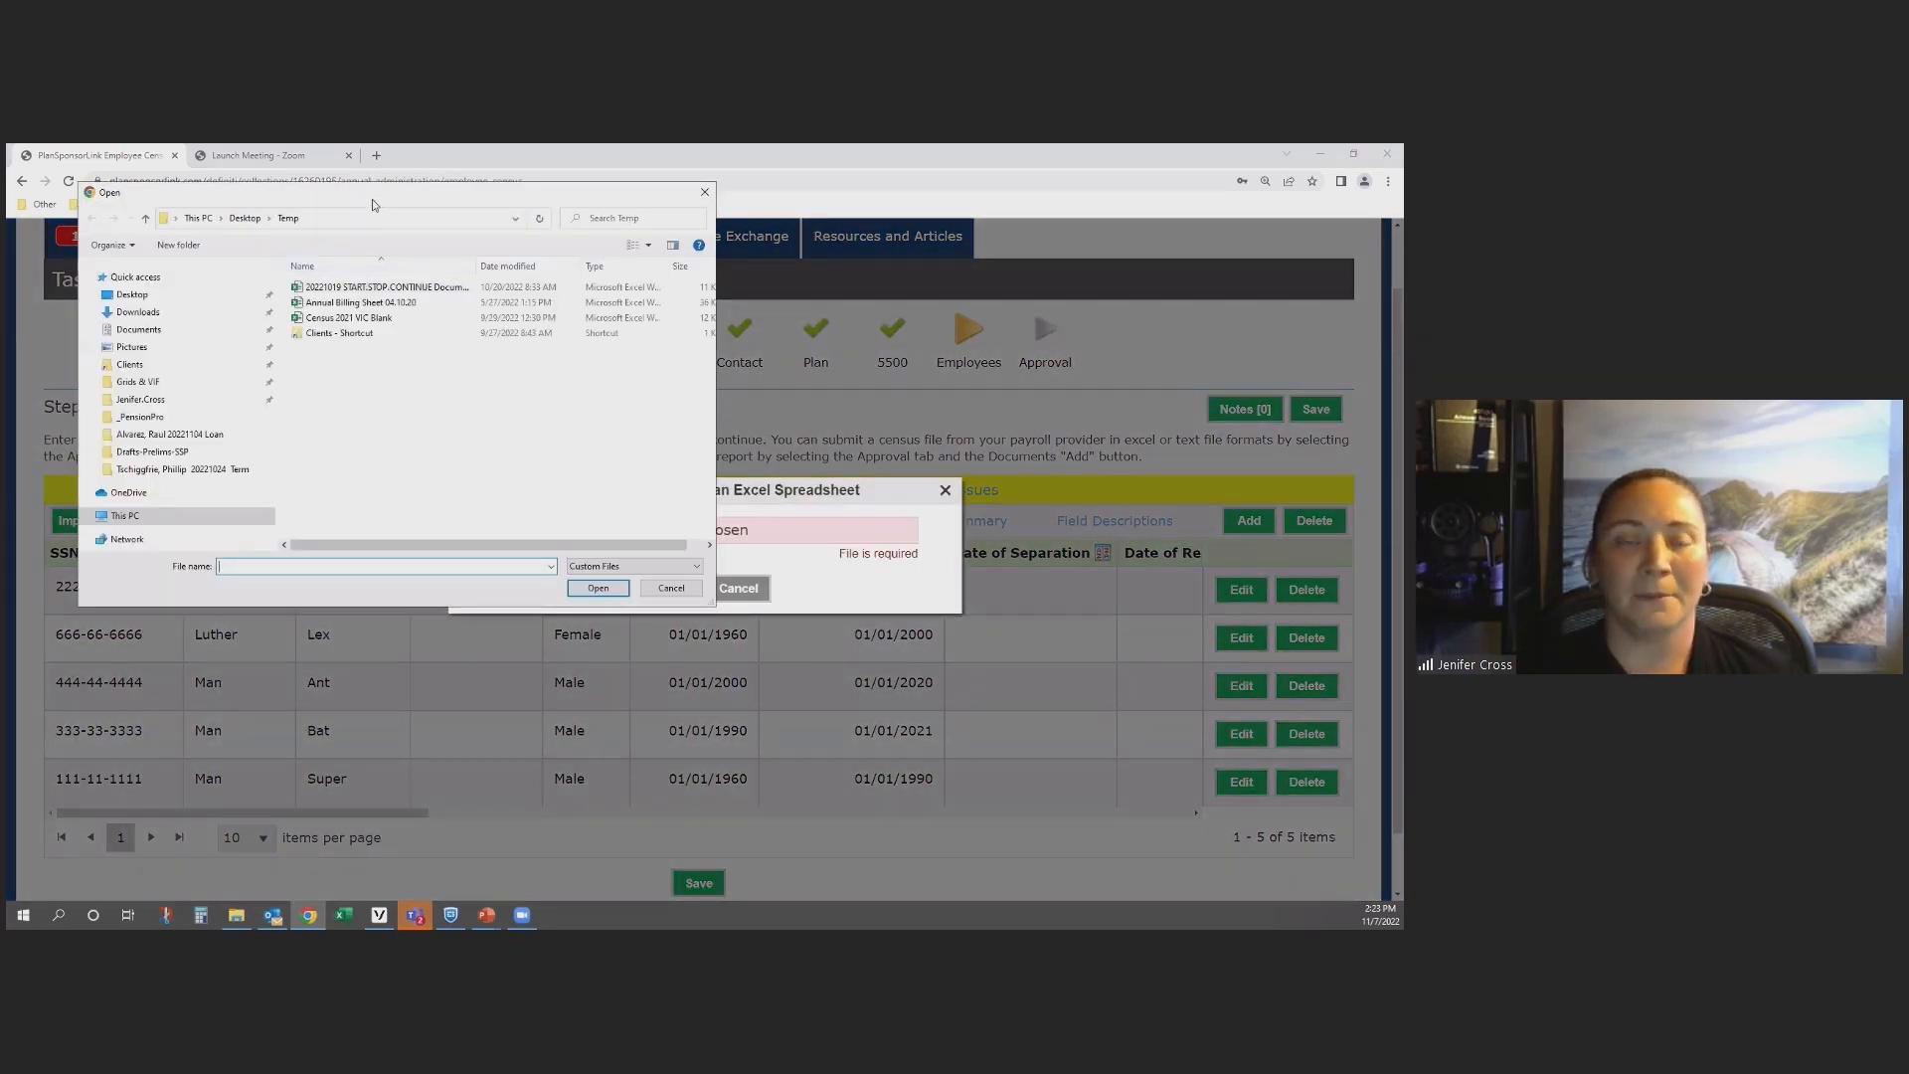
key(Escape)
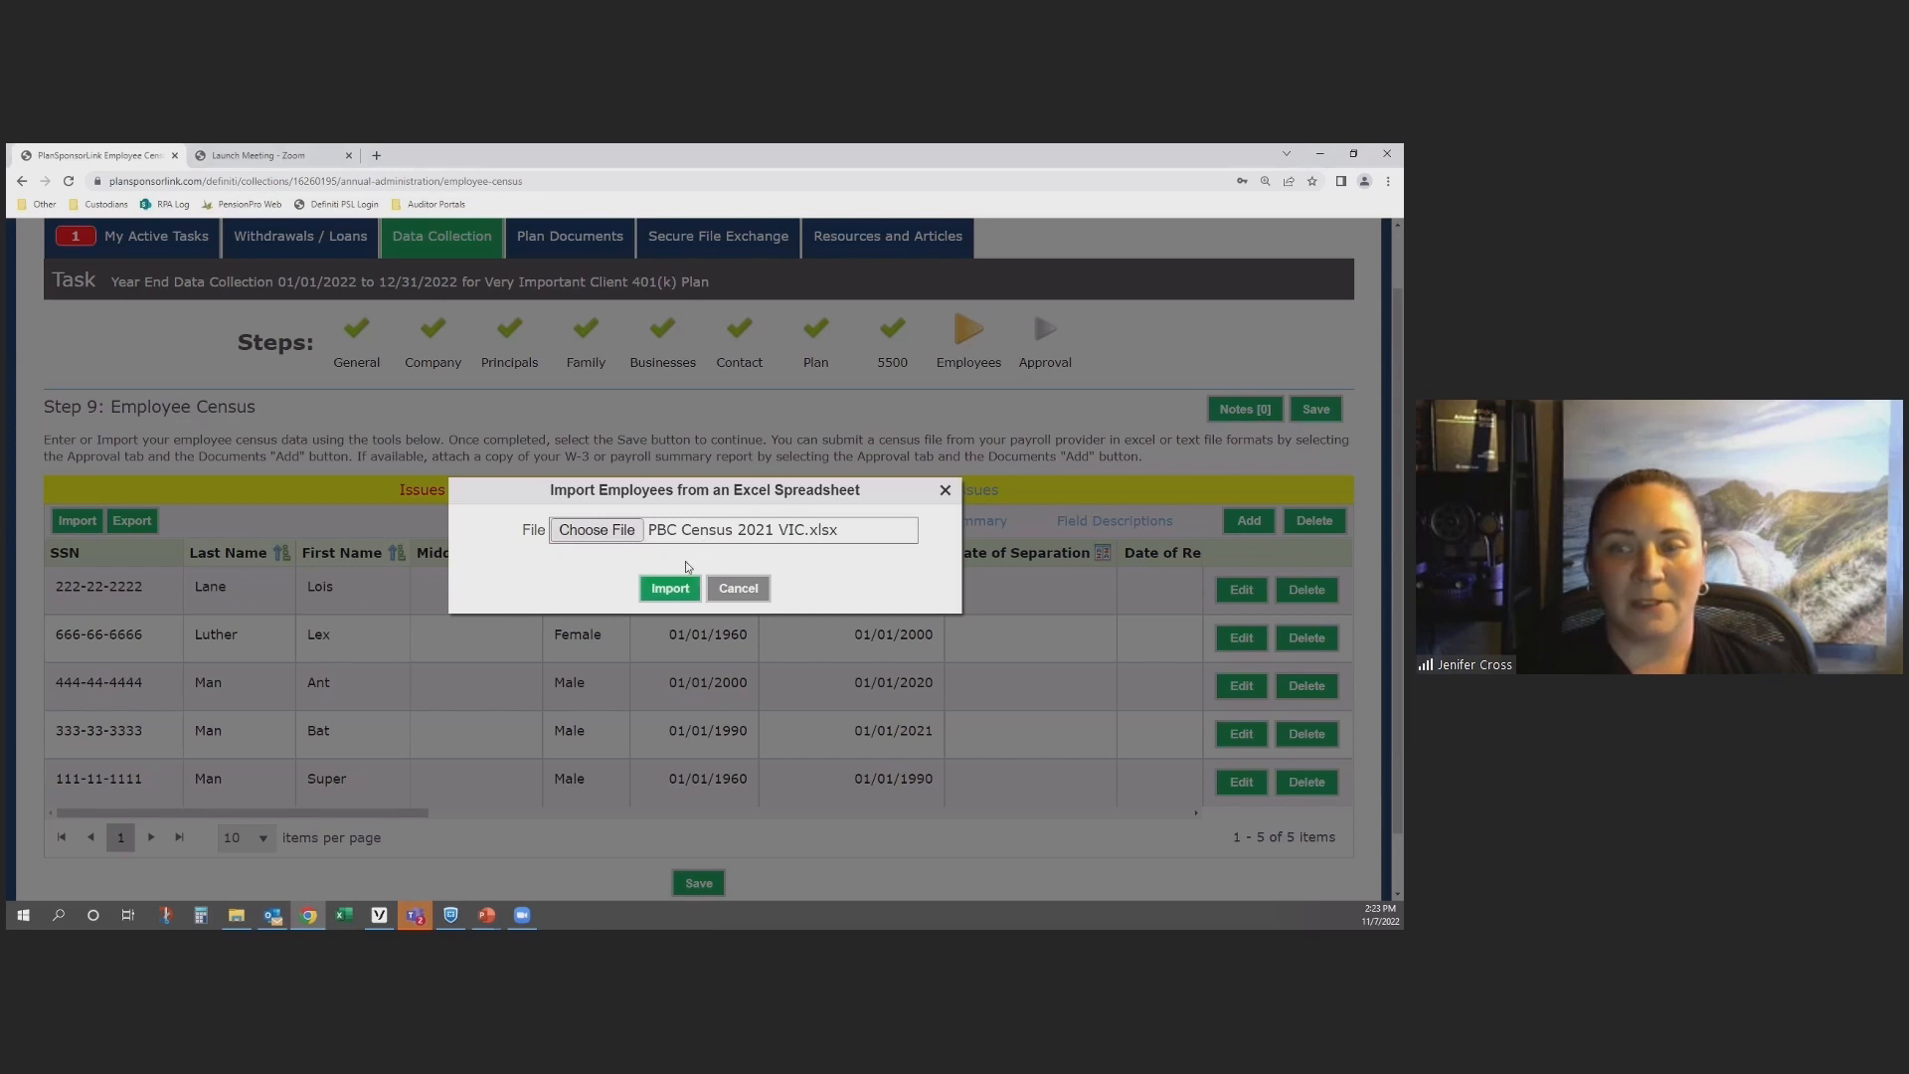
click(674, 592)
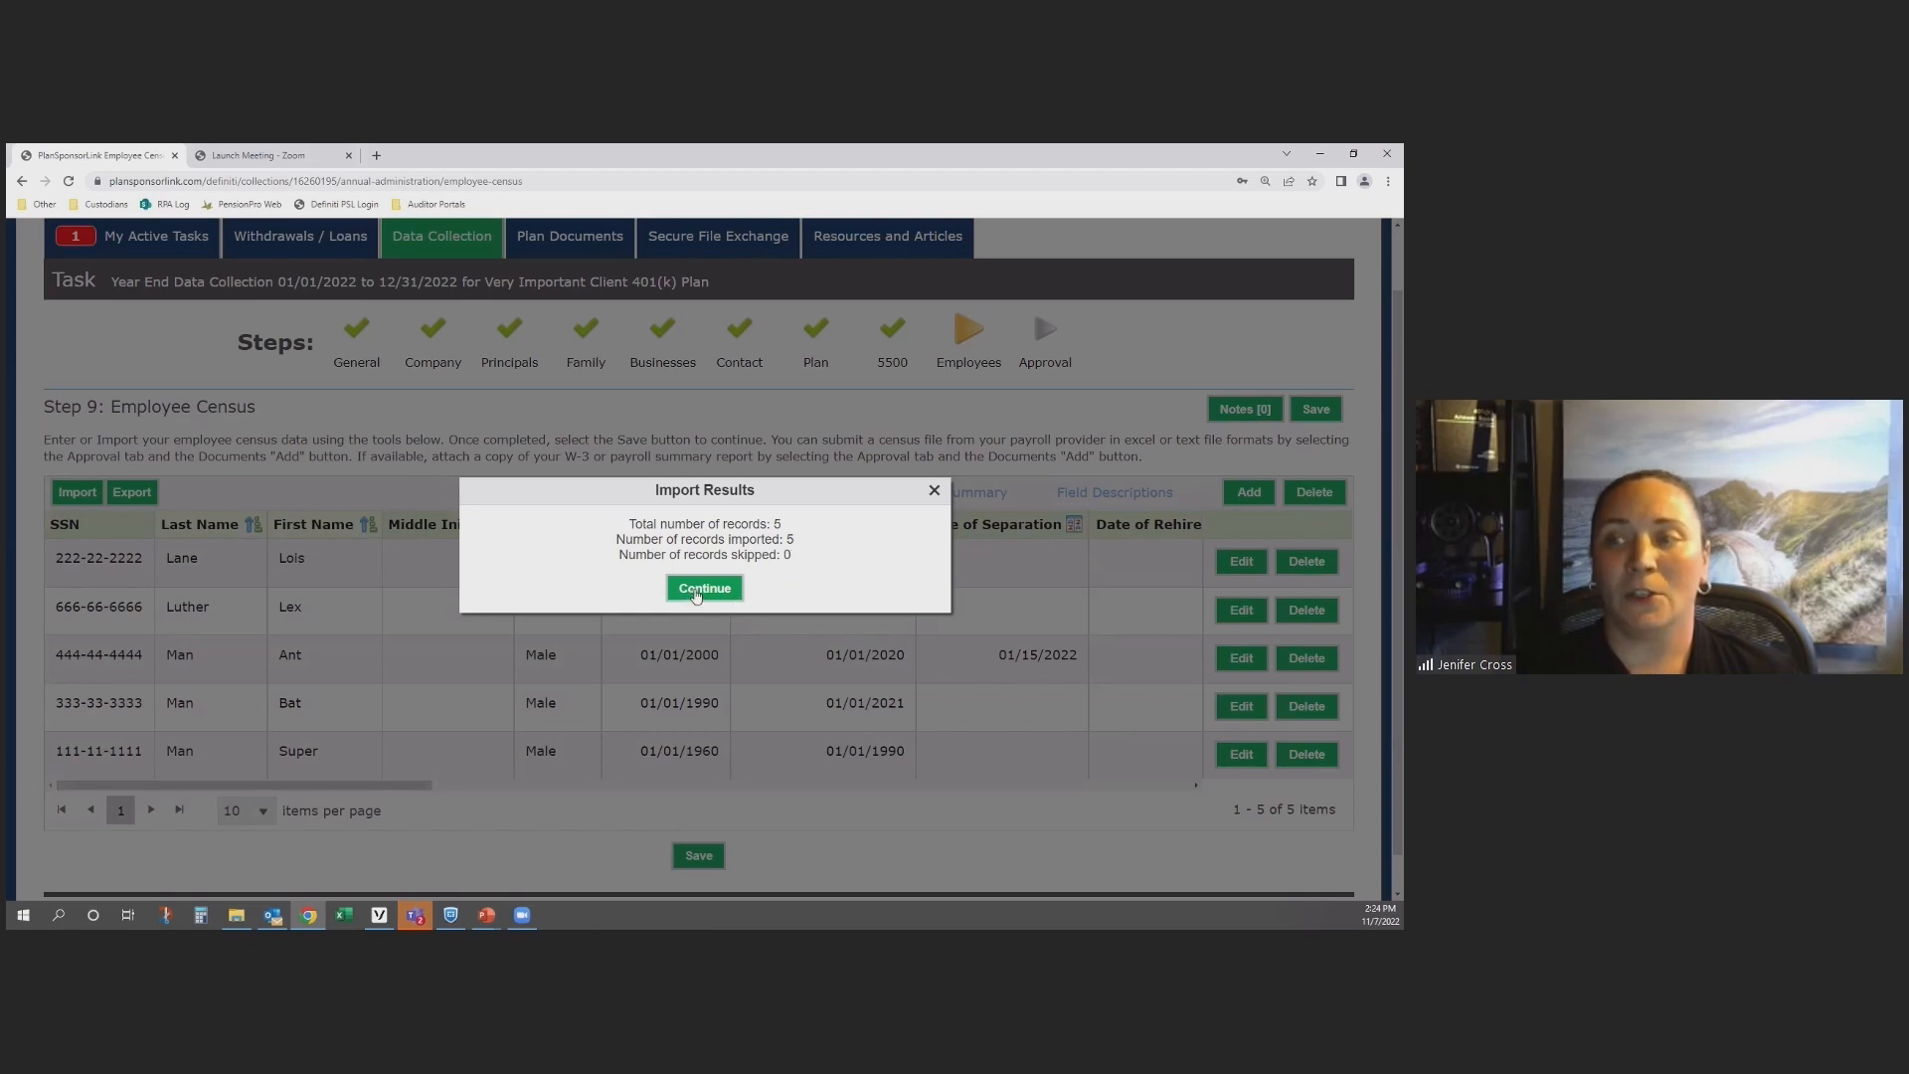
click(695, 590)
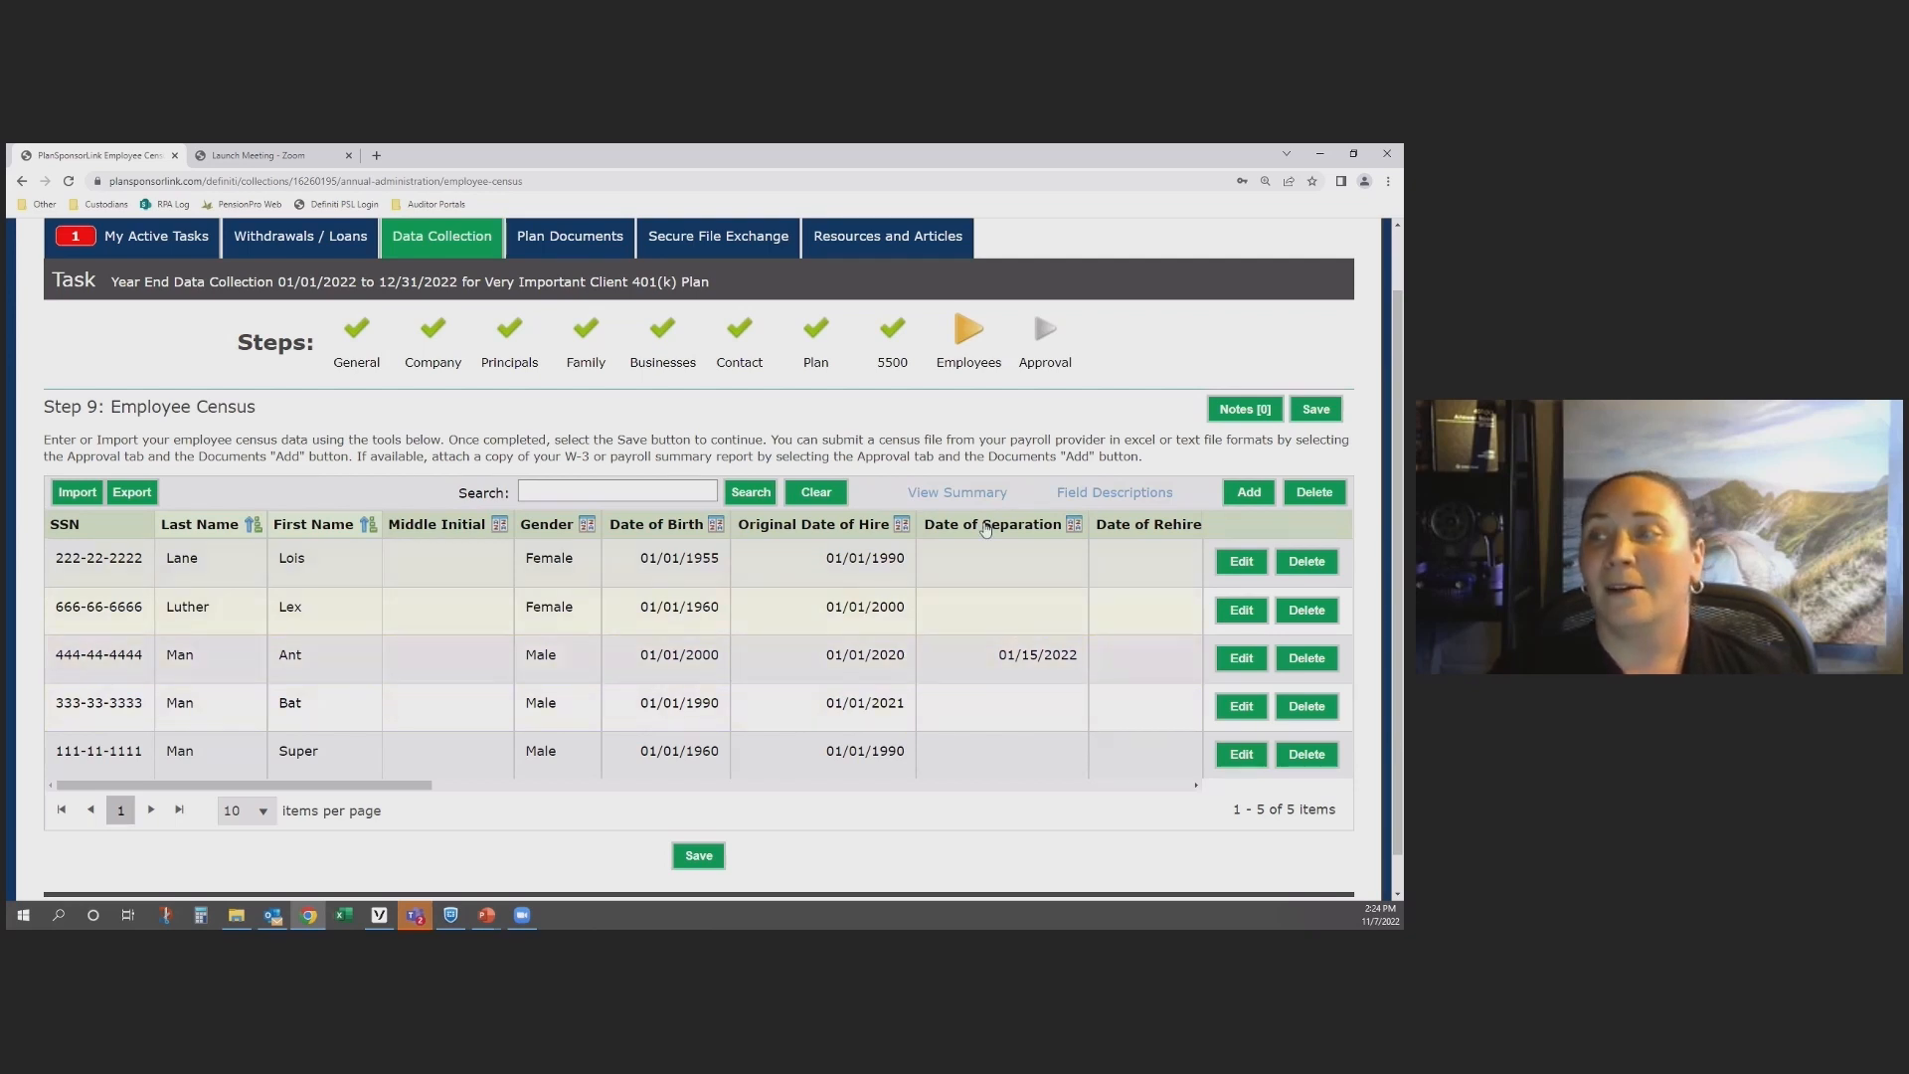
Step: Review the employees summary and the census field descriptions, and save the Employee Census step
click(960, 494)
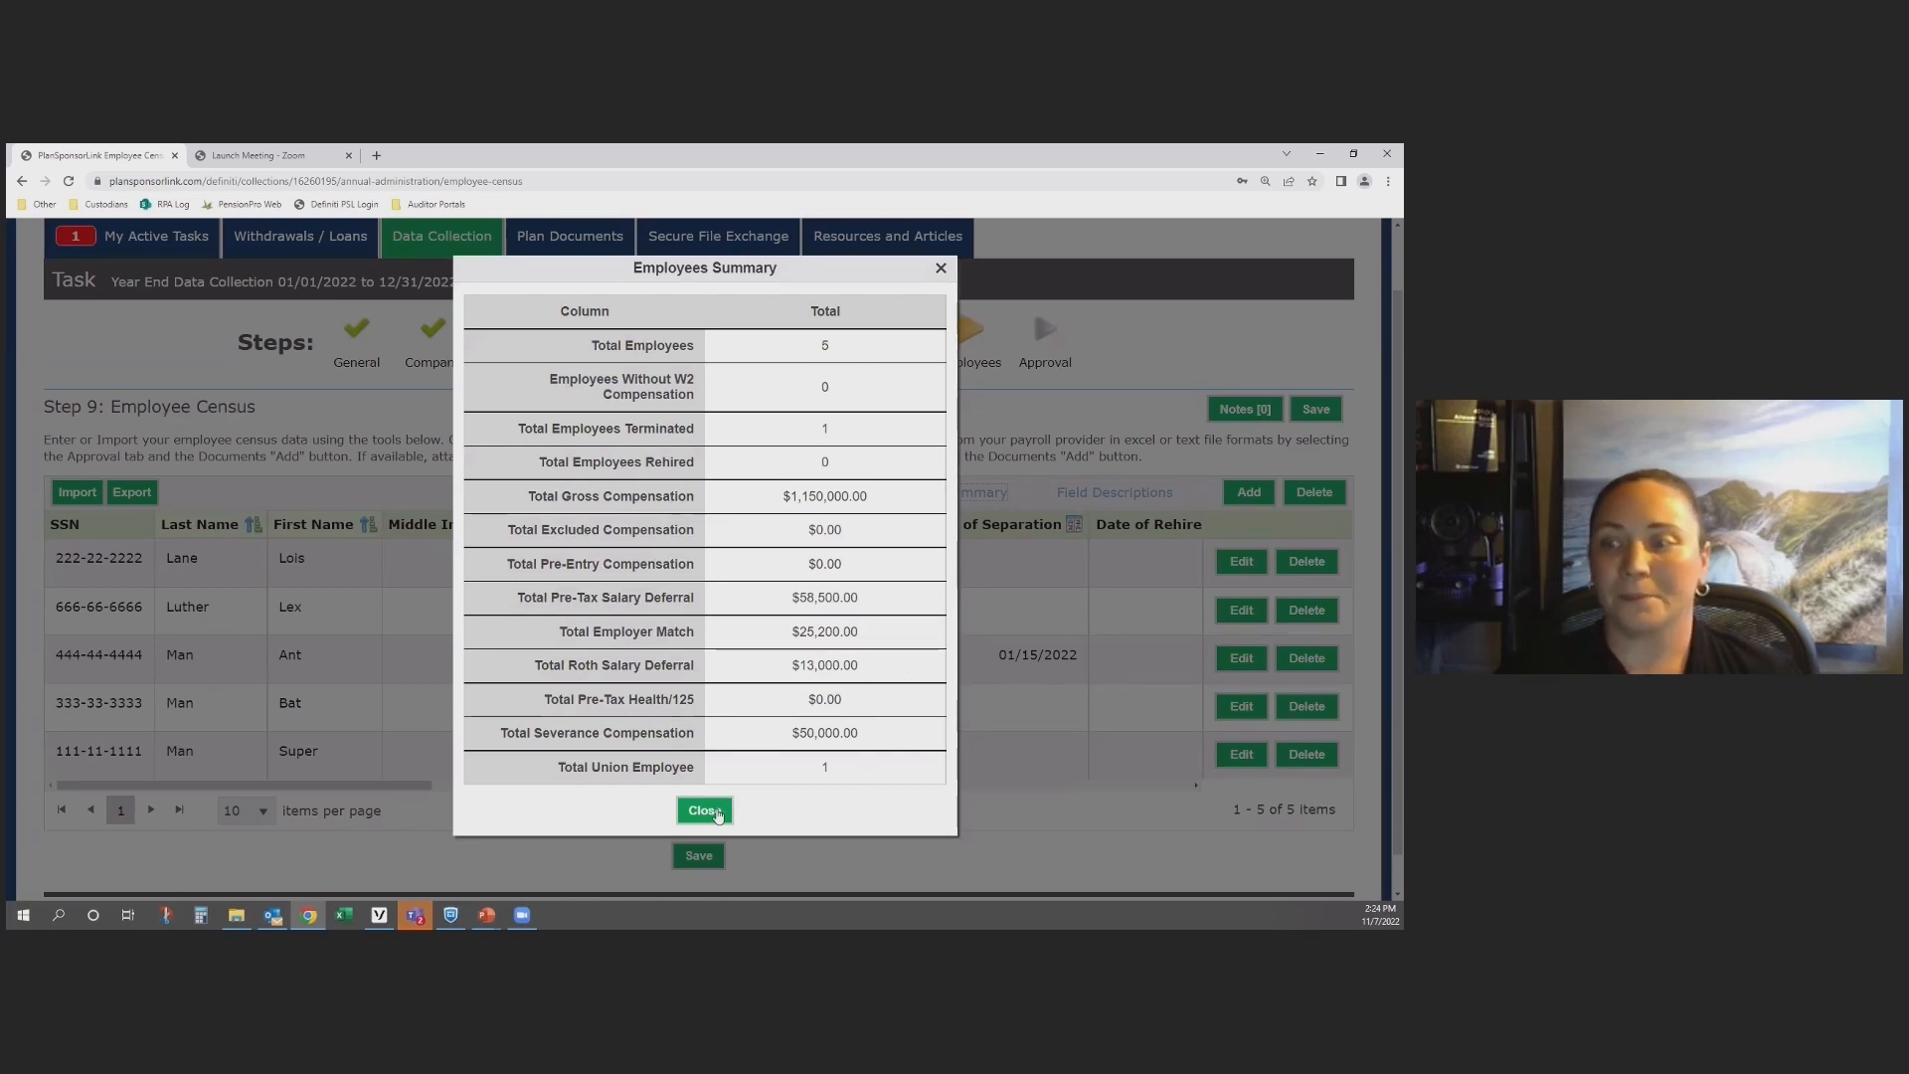
click(705, 809)
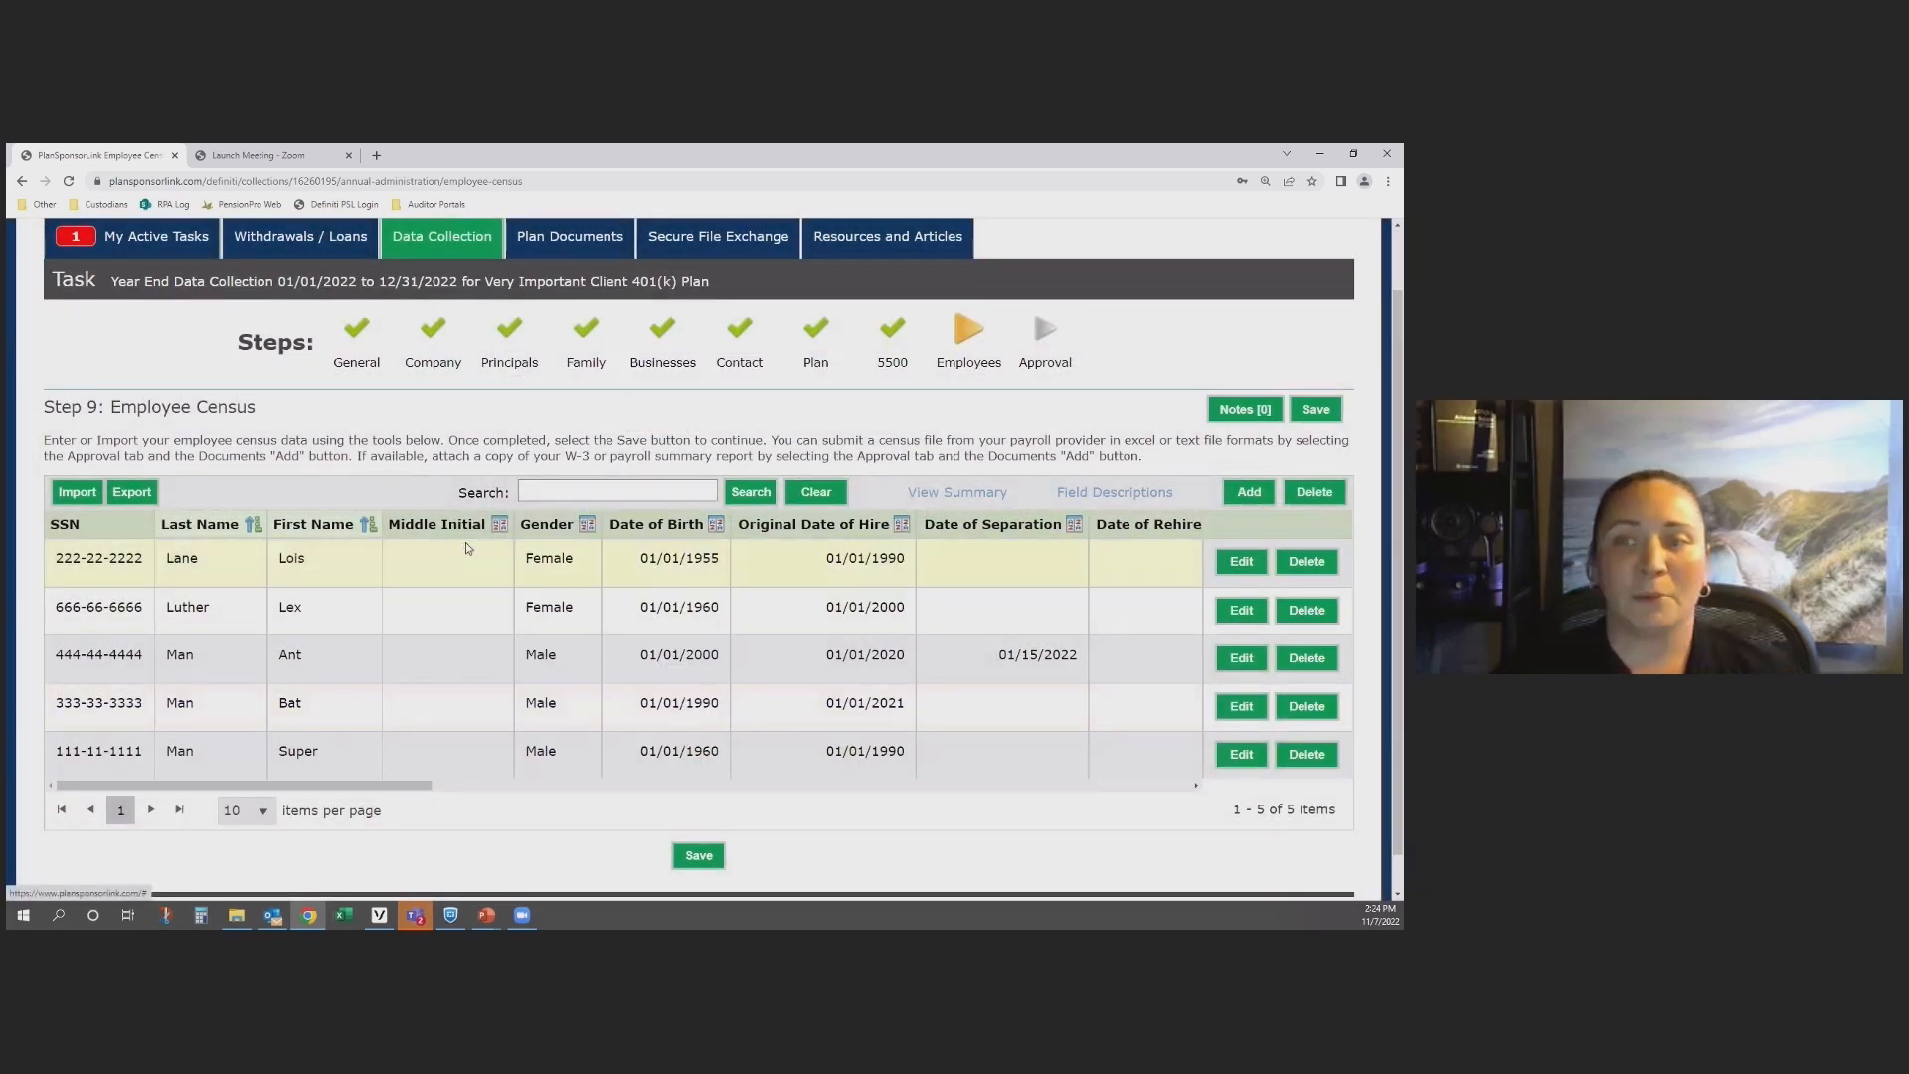
click(1133, 493)
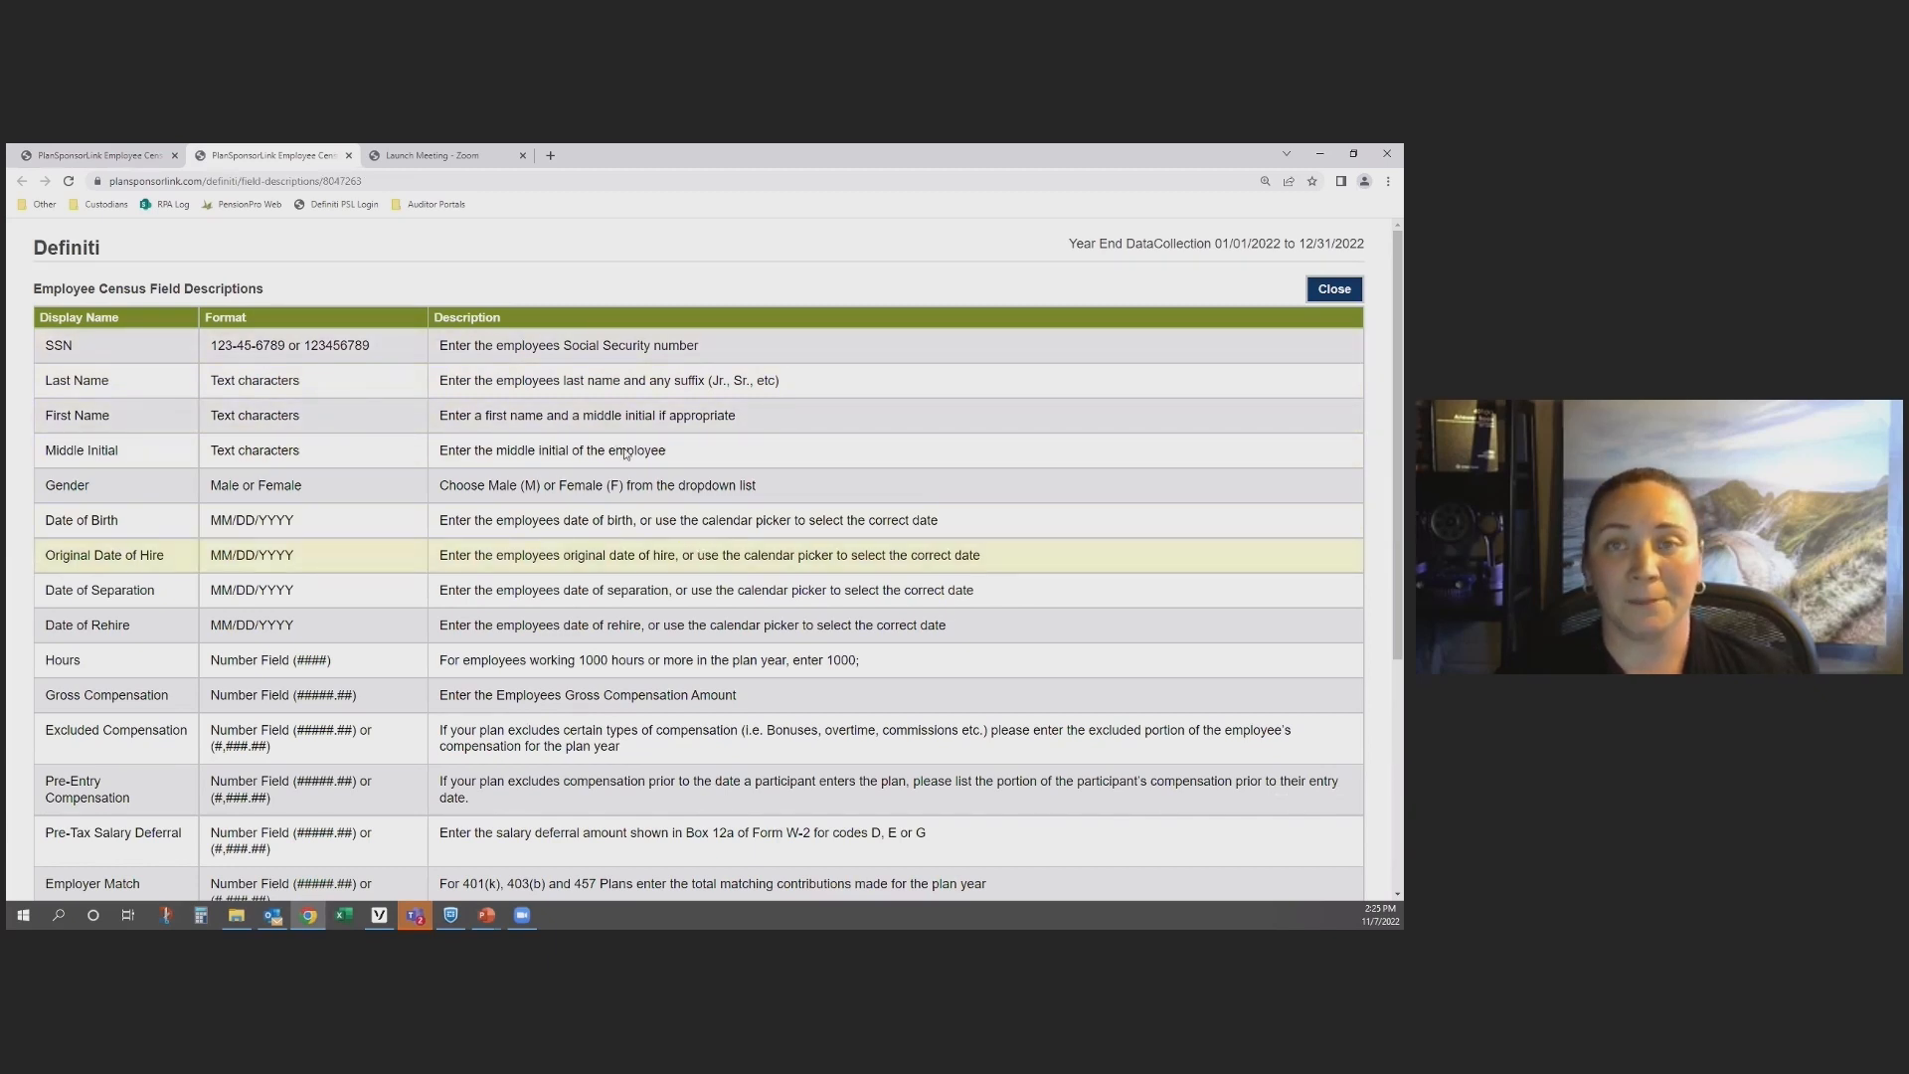
click(349, 156)
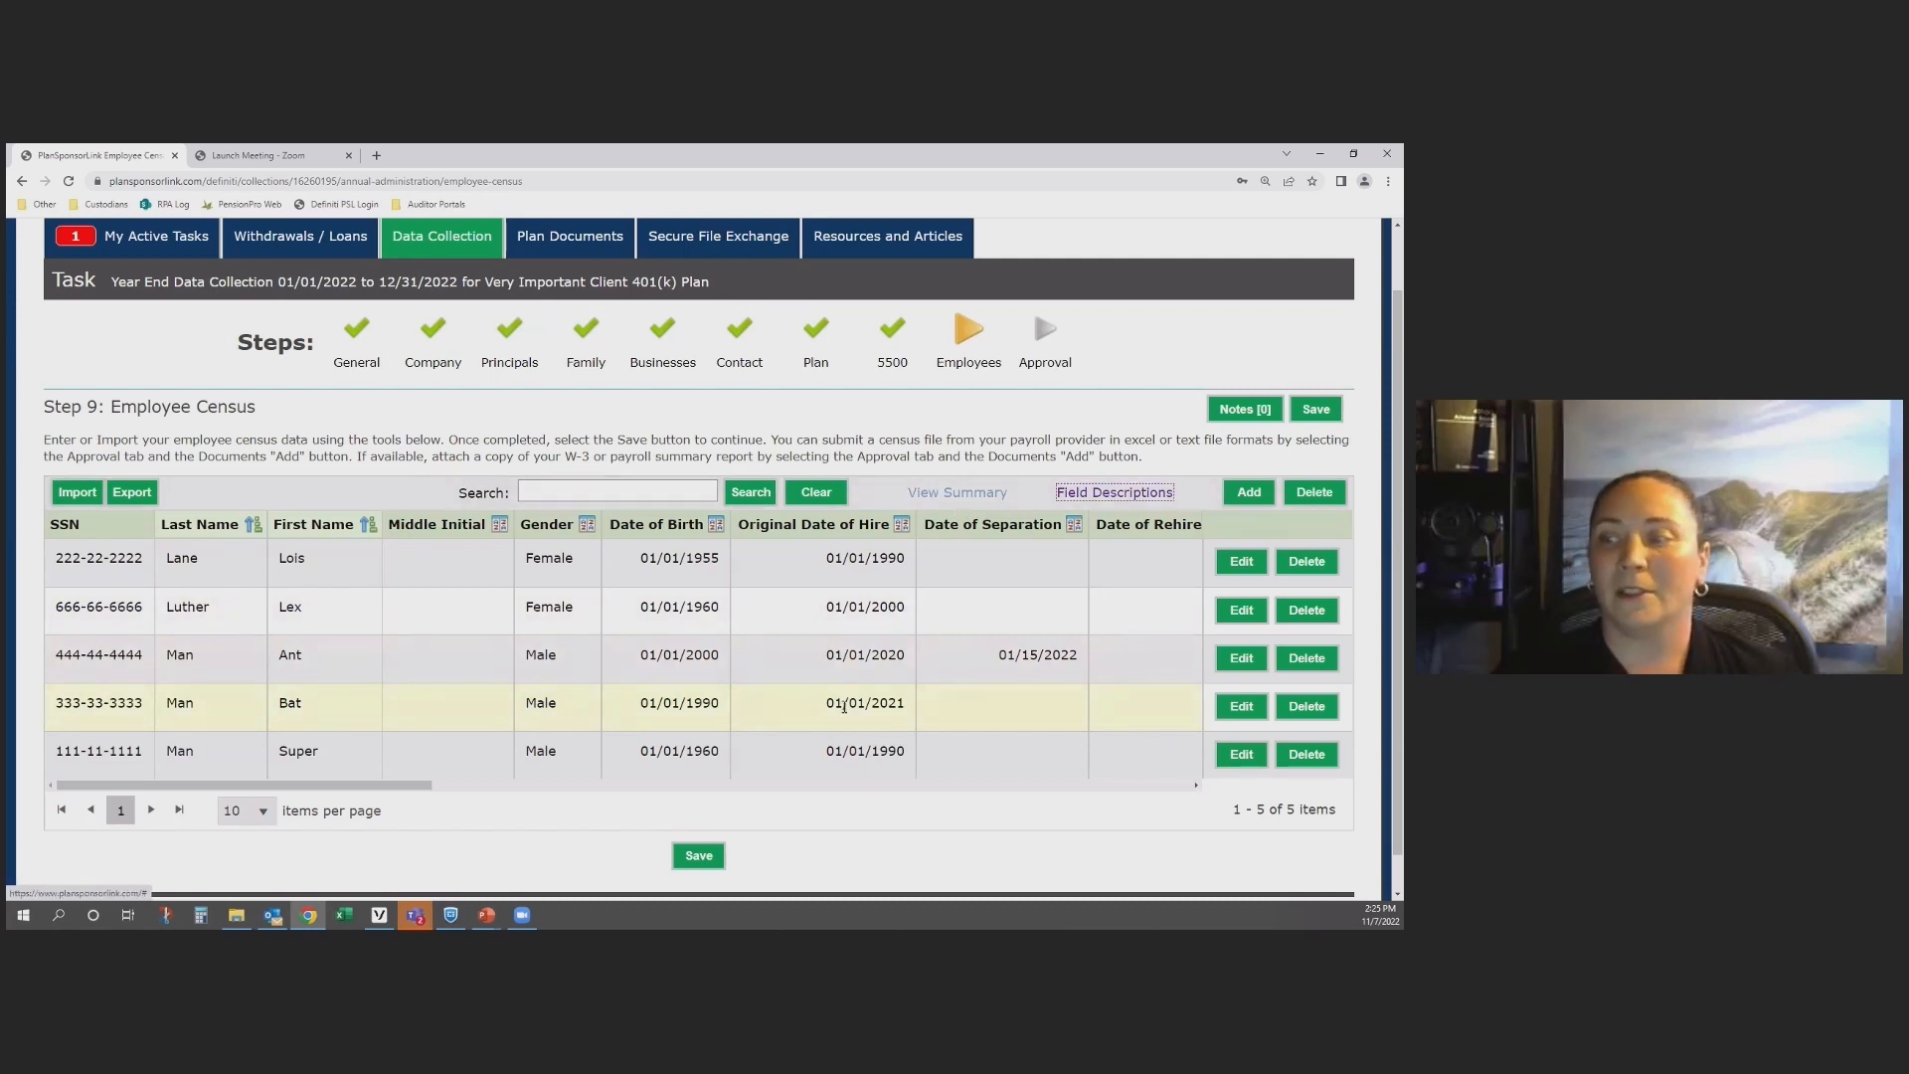
click(696, 857)
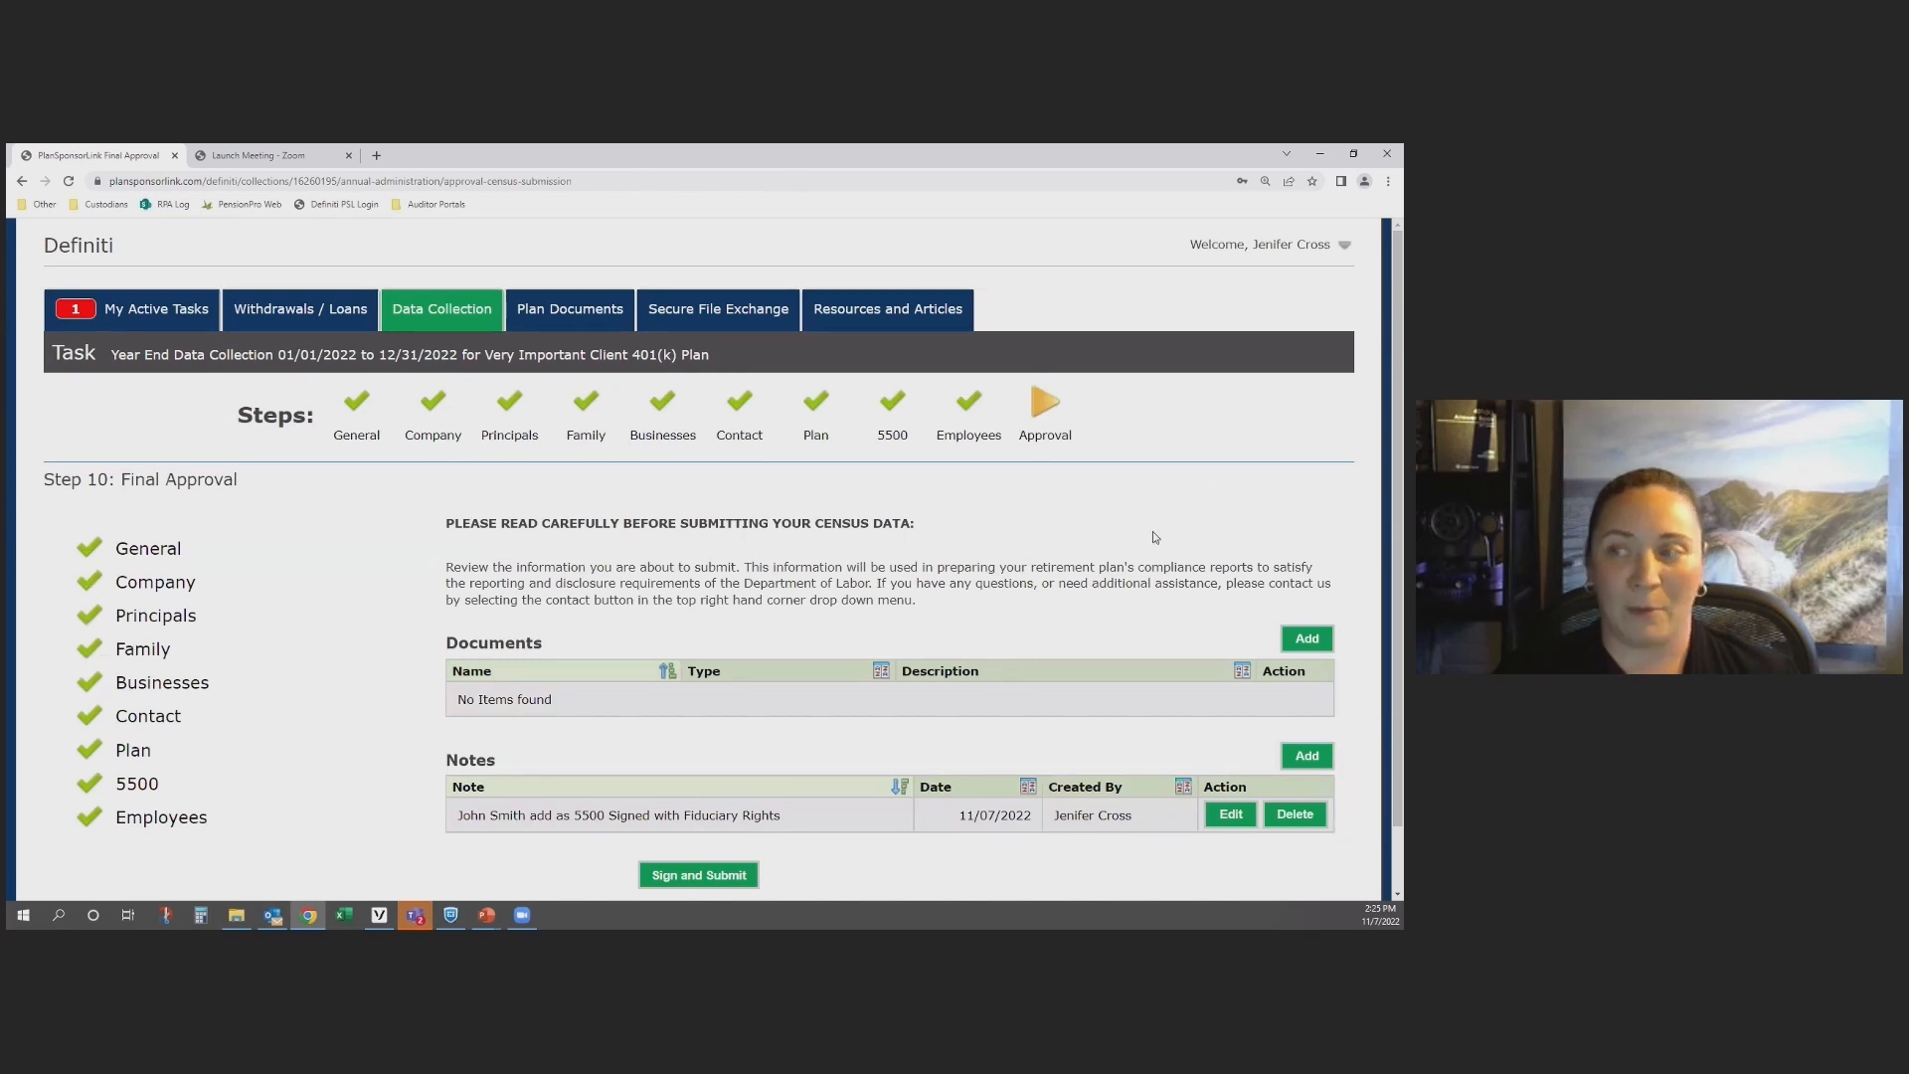
Step: Examine the Add Document form and its document type choices on the Final Approval step, and cancel without uploading
scroll(1153, 543, down, 1)
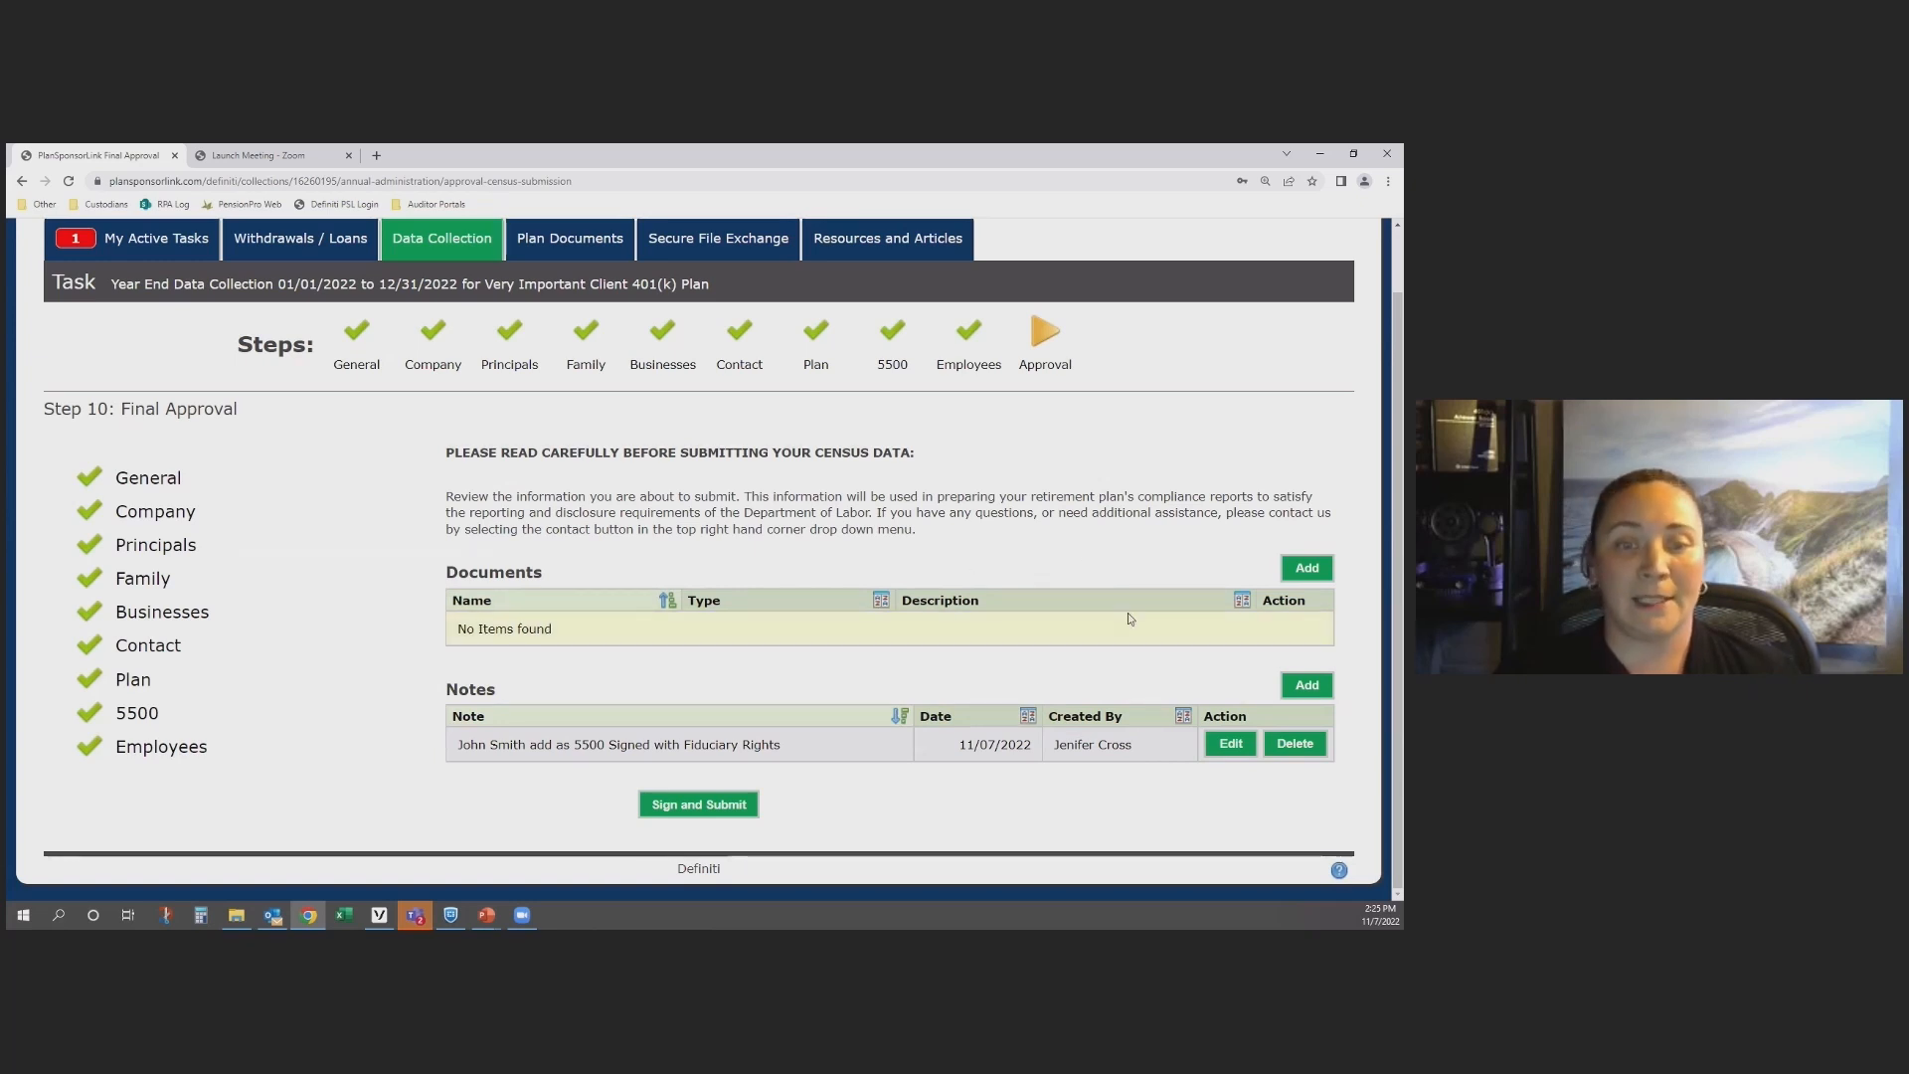
click(1305, 569)
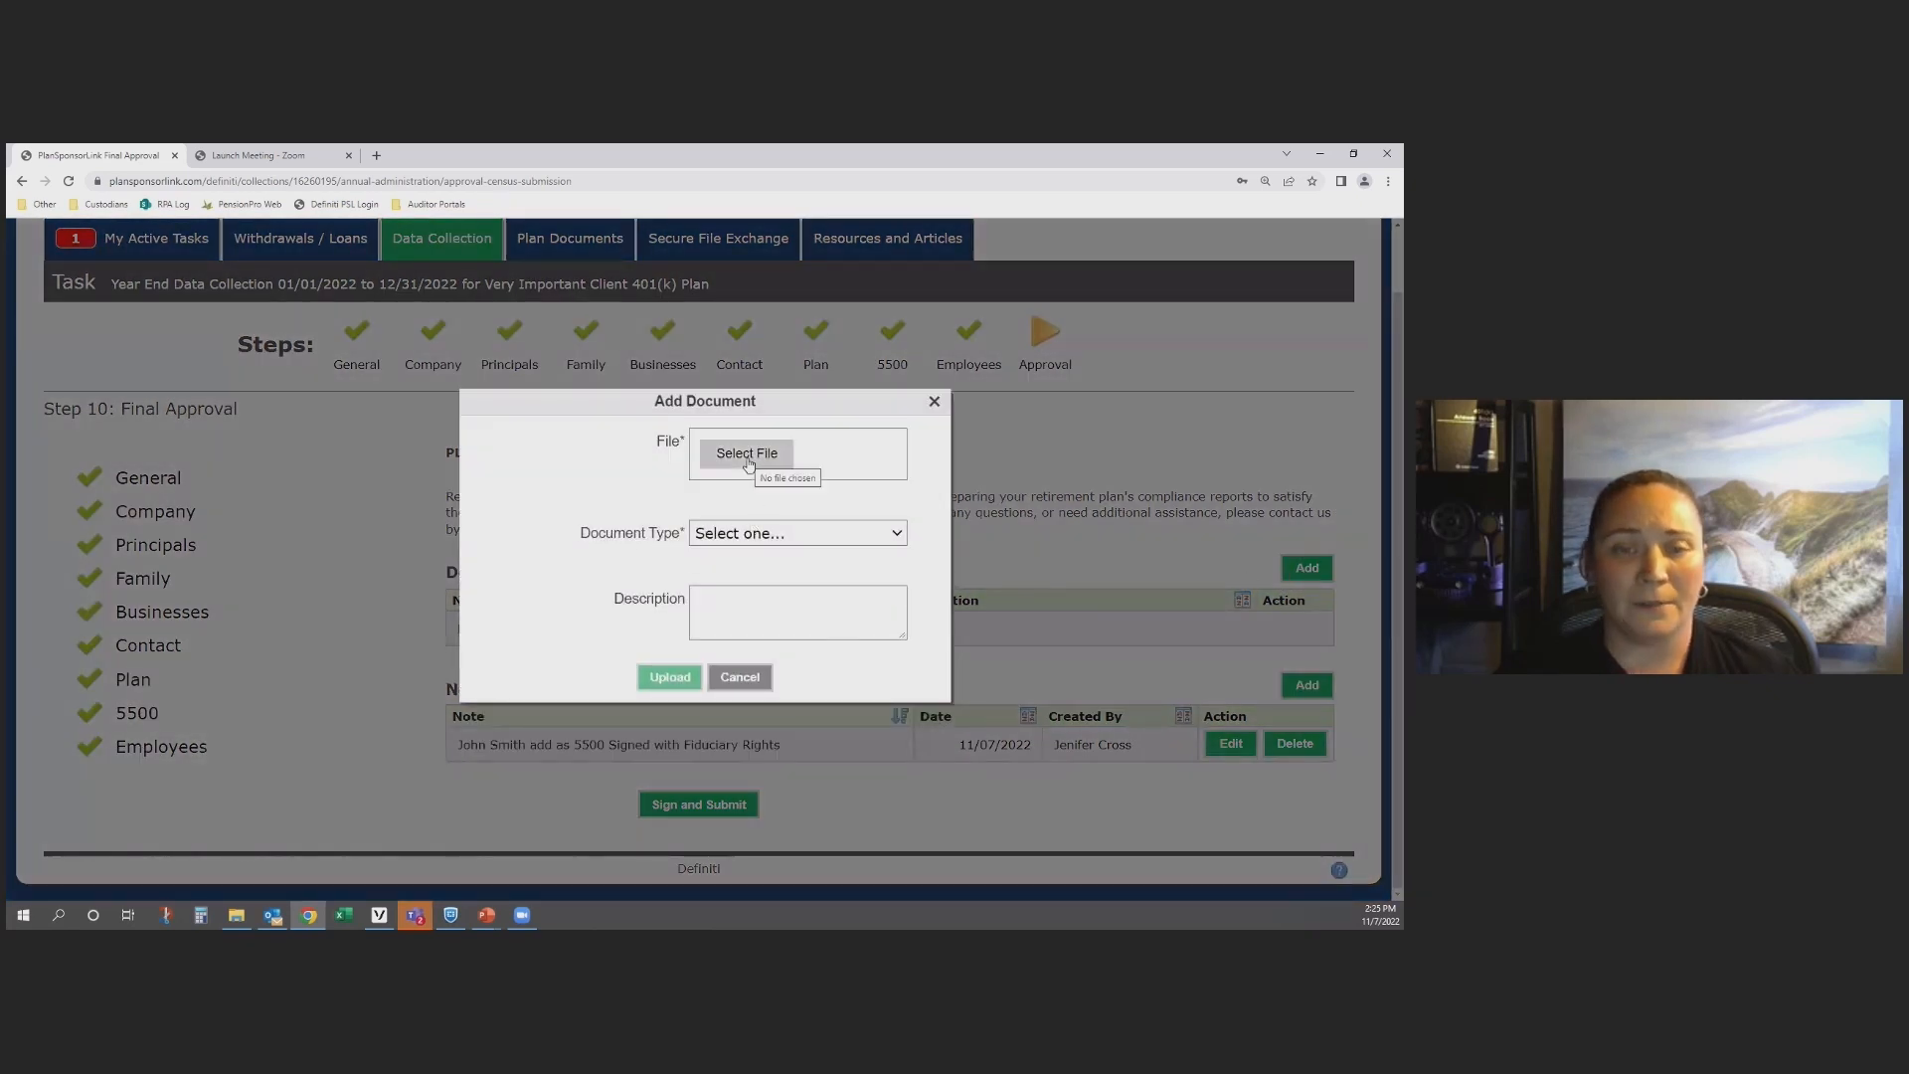
click(775, 535)
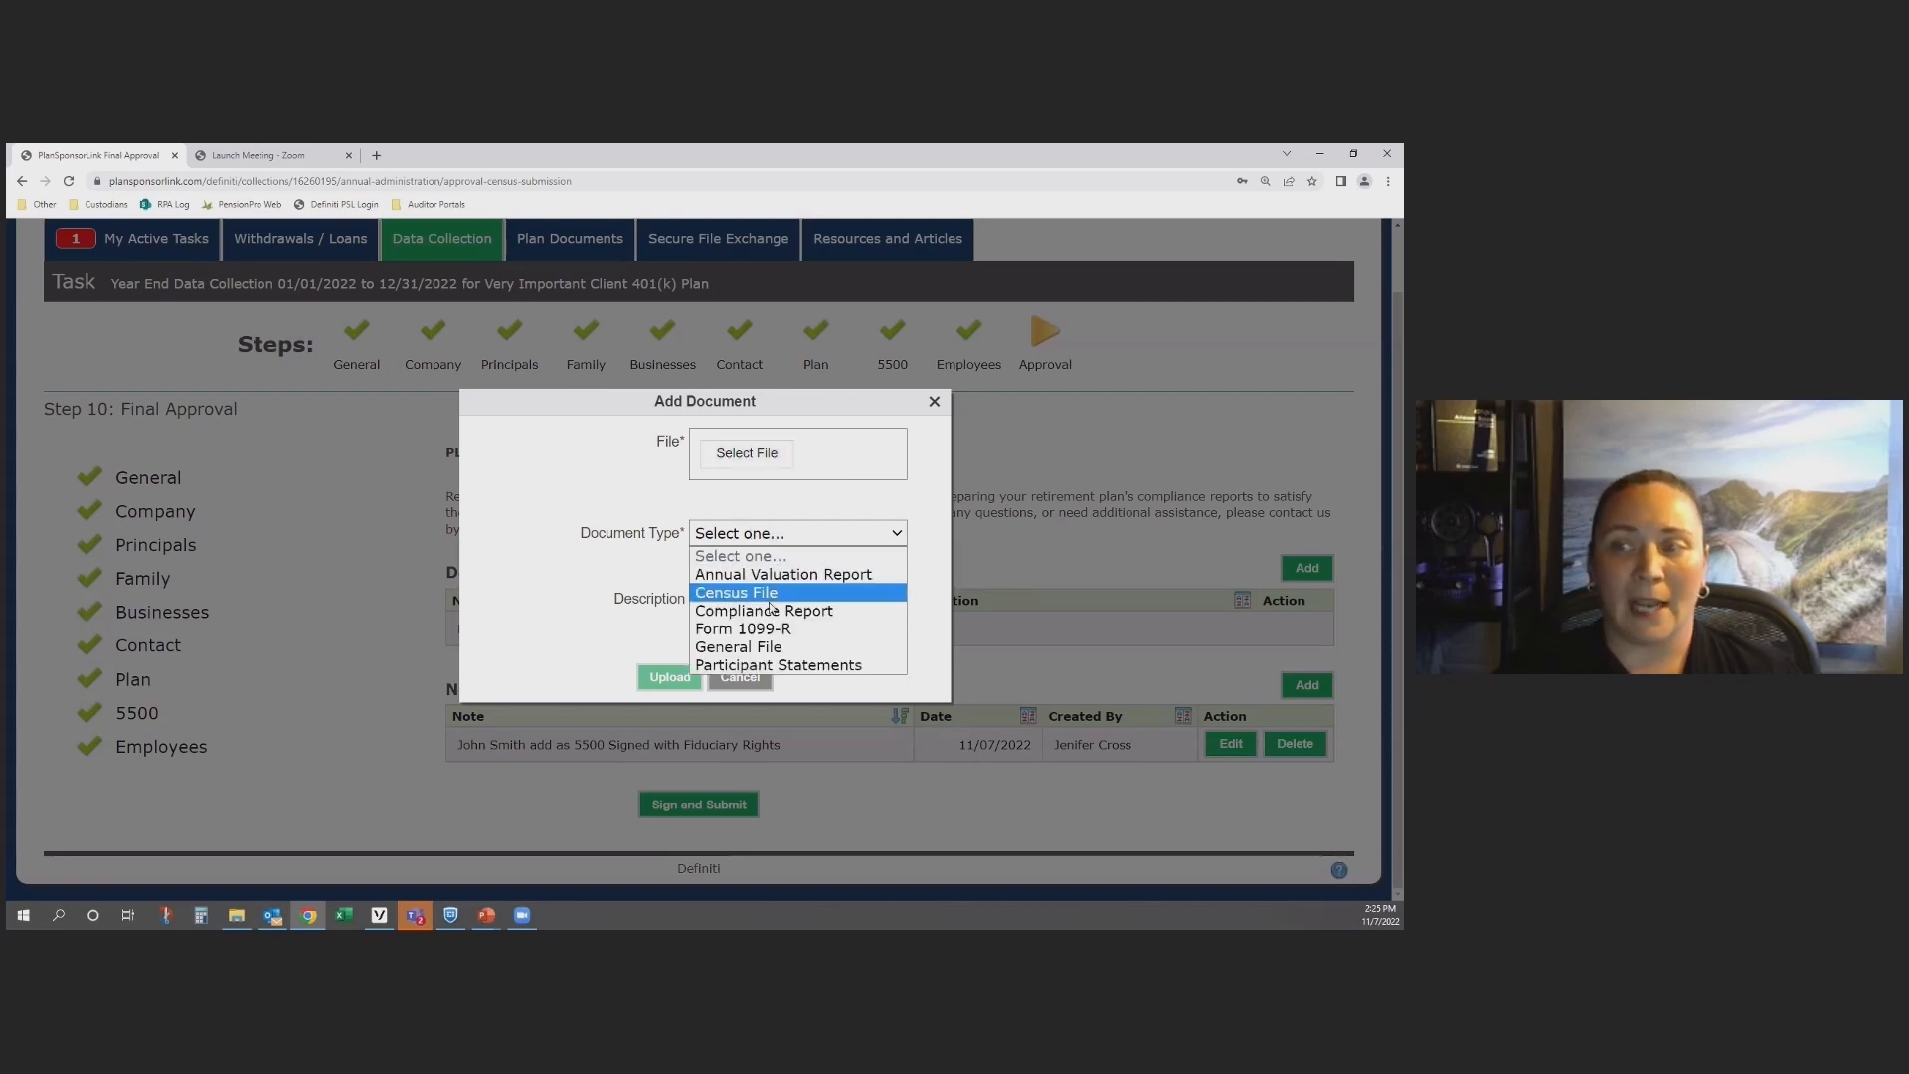
click(656, 565)
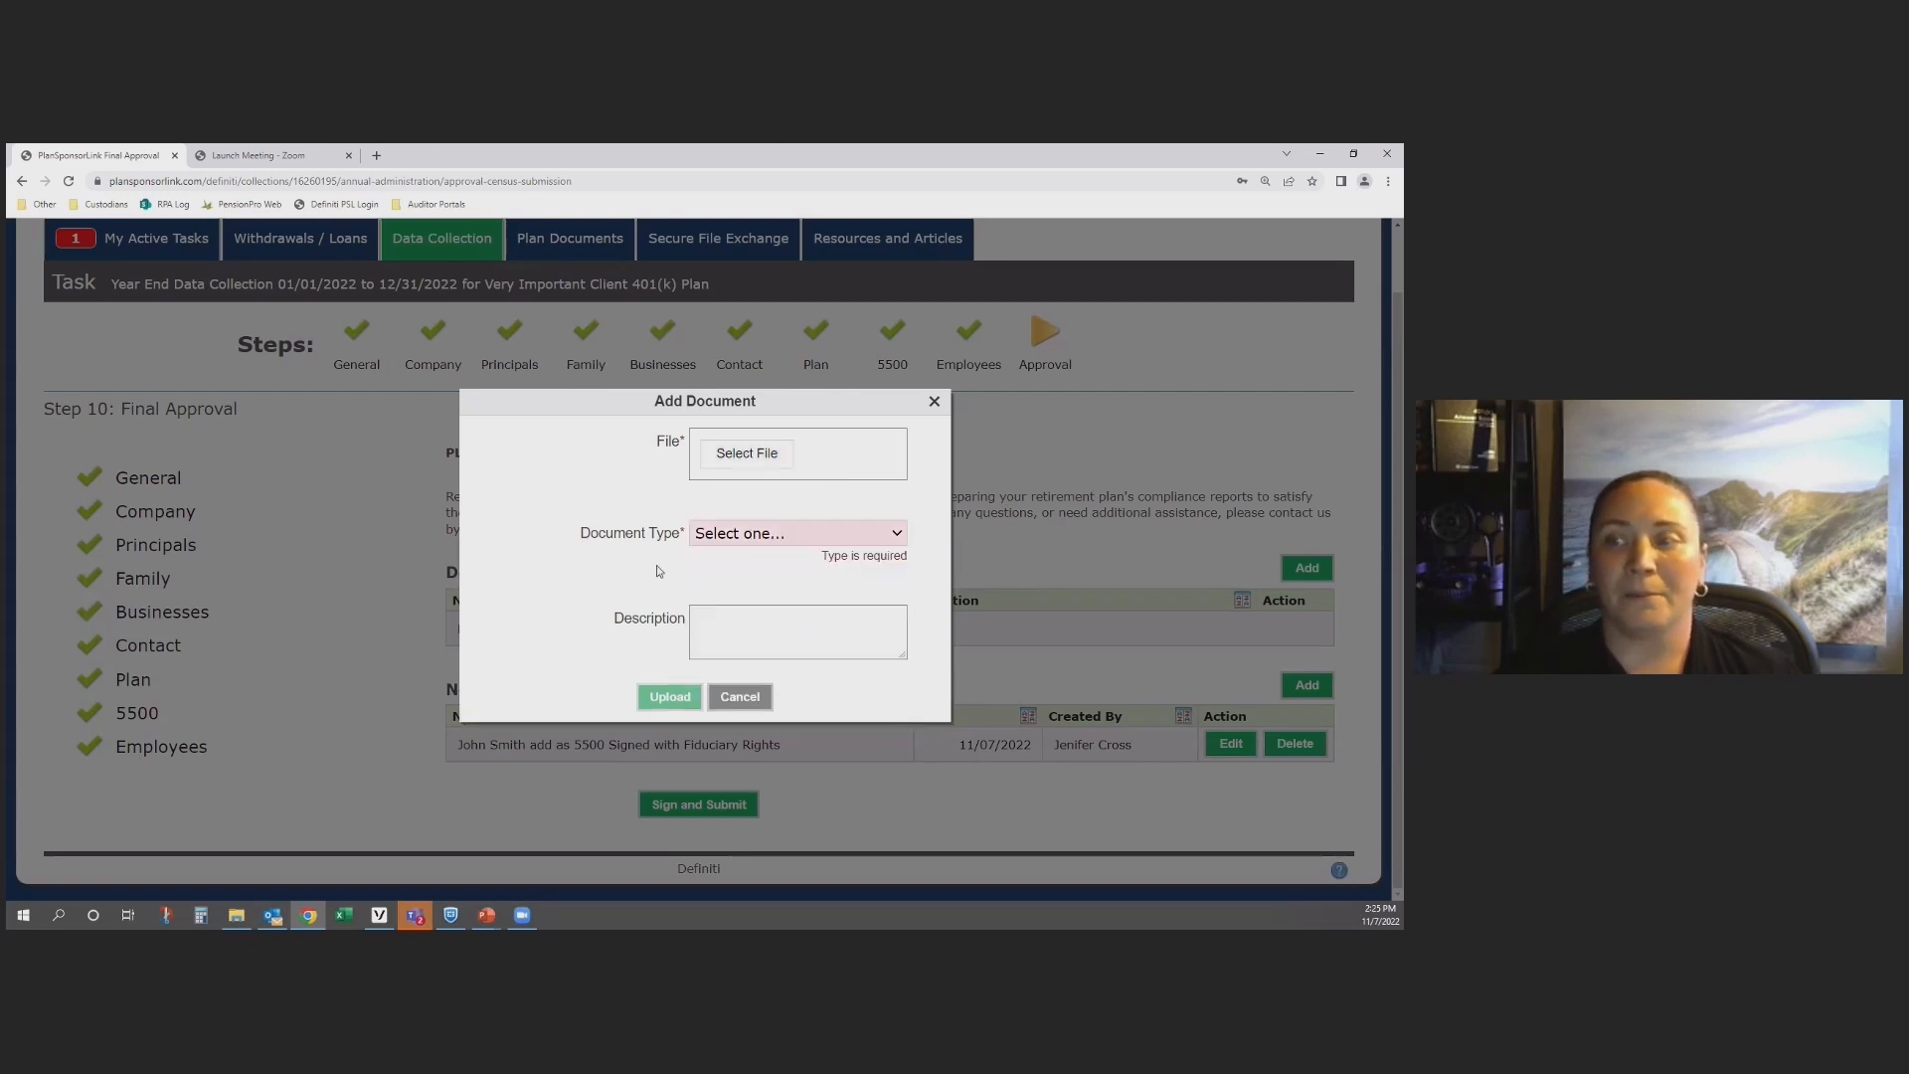
click(711, 622)
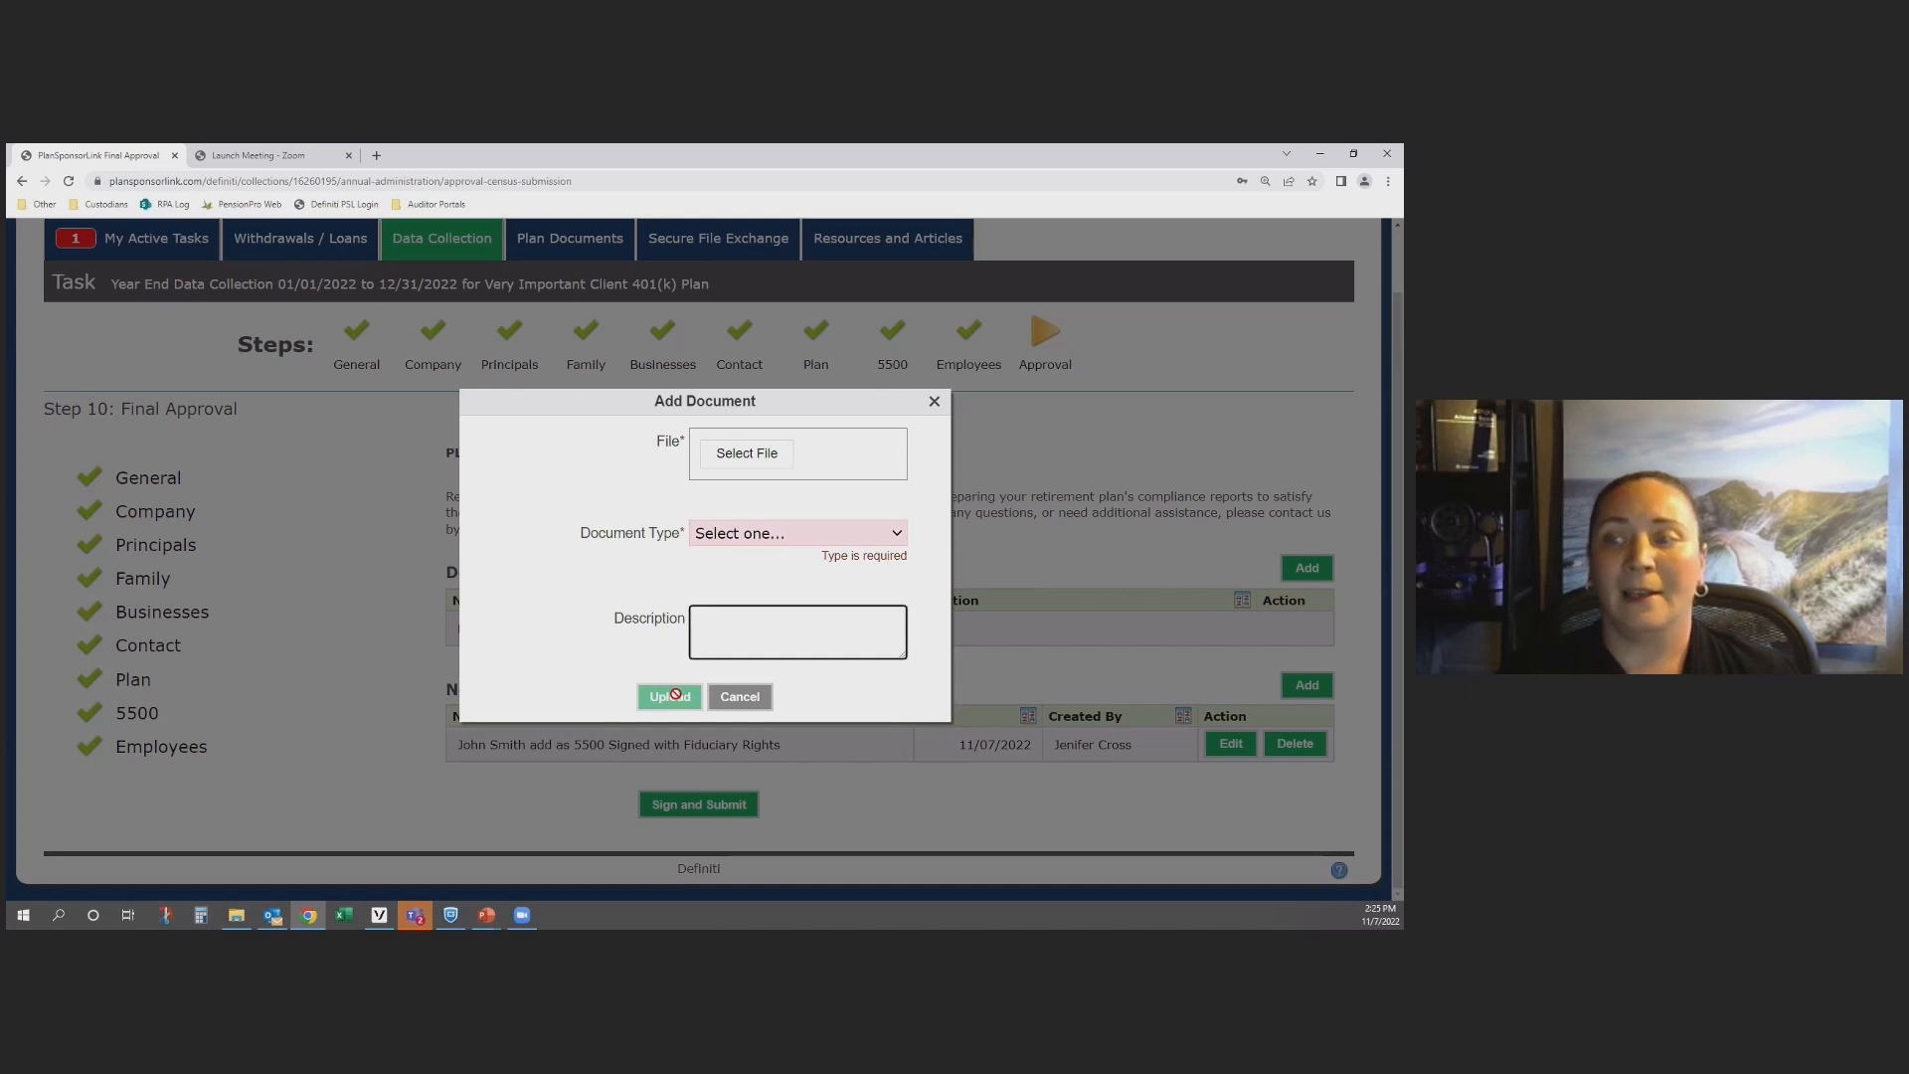
click(756, 700)
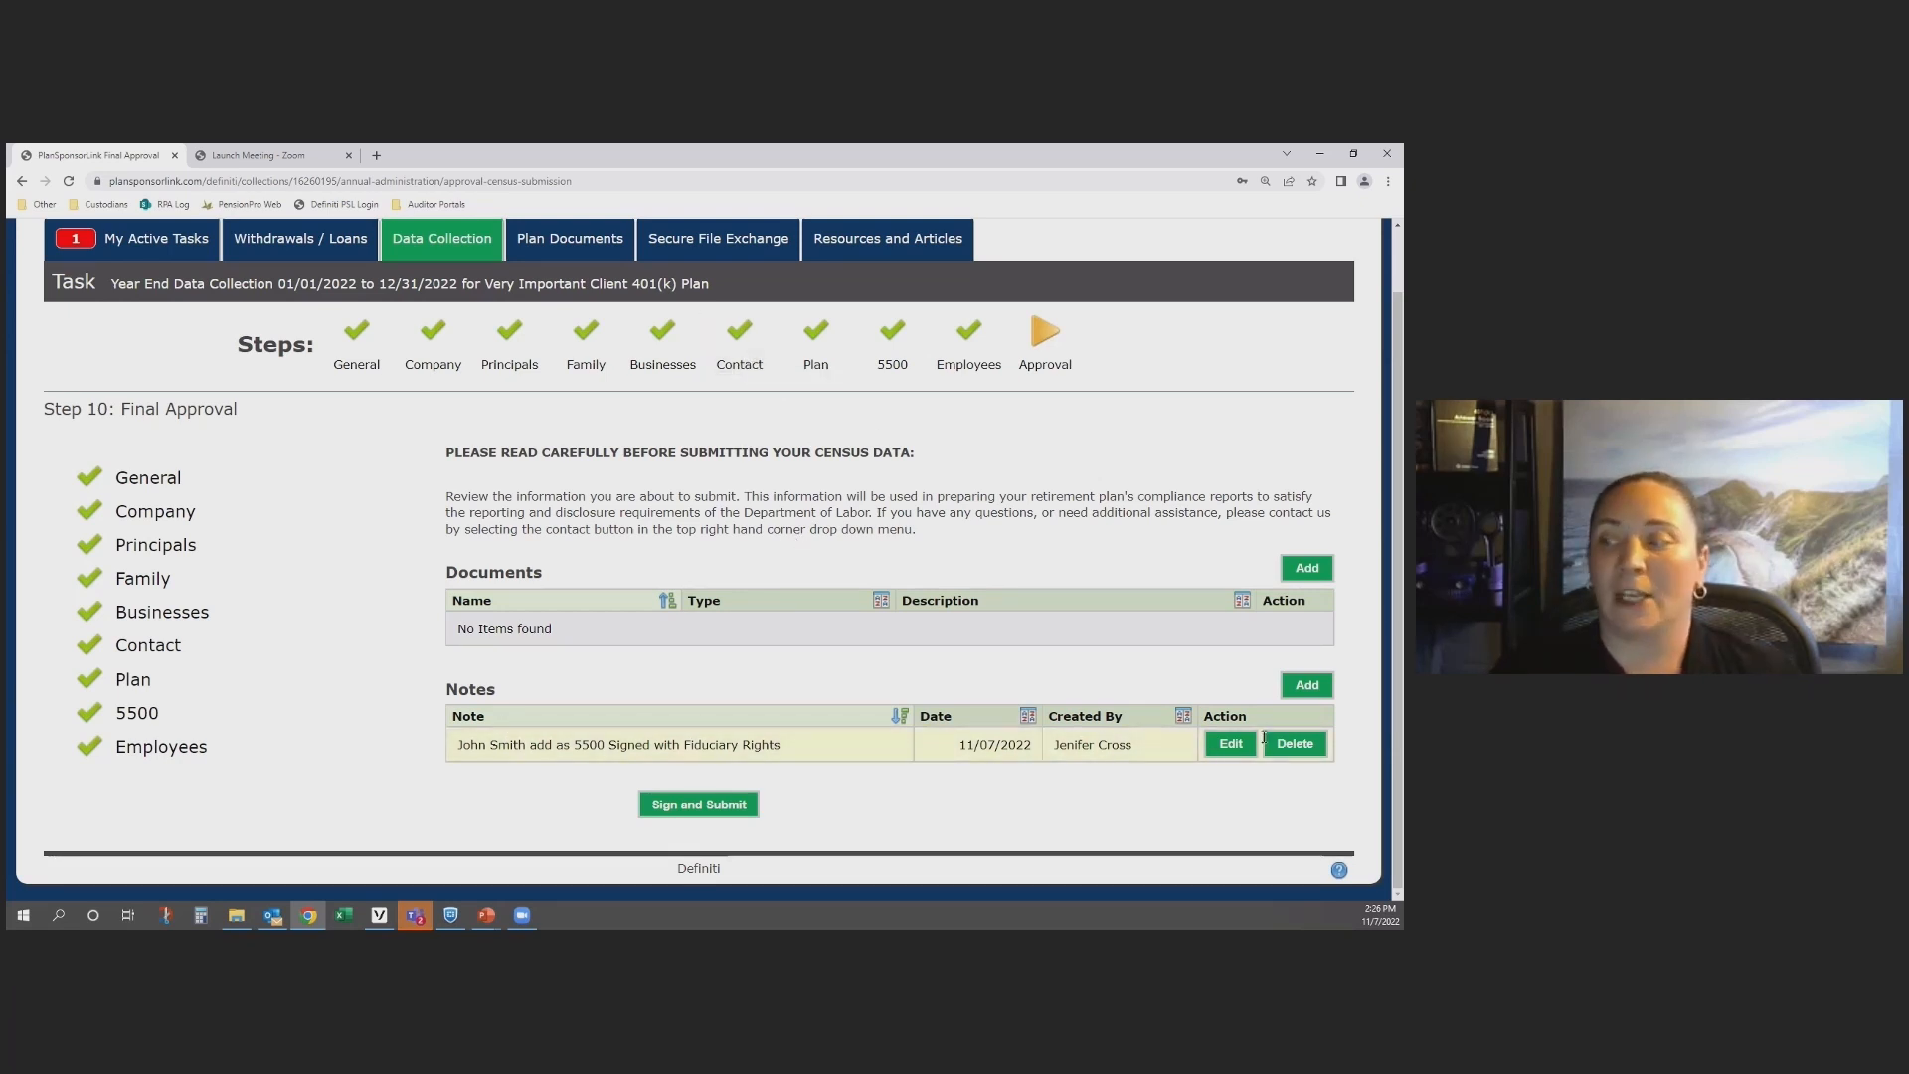
Step: View the existing note about the 5500 signer in its edit form and cancel without changing it
click(1229, 748)
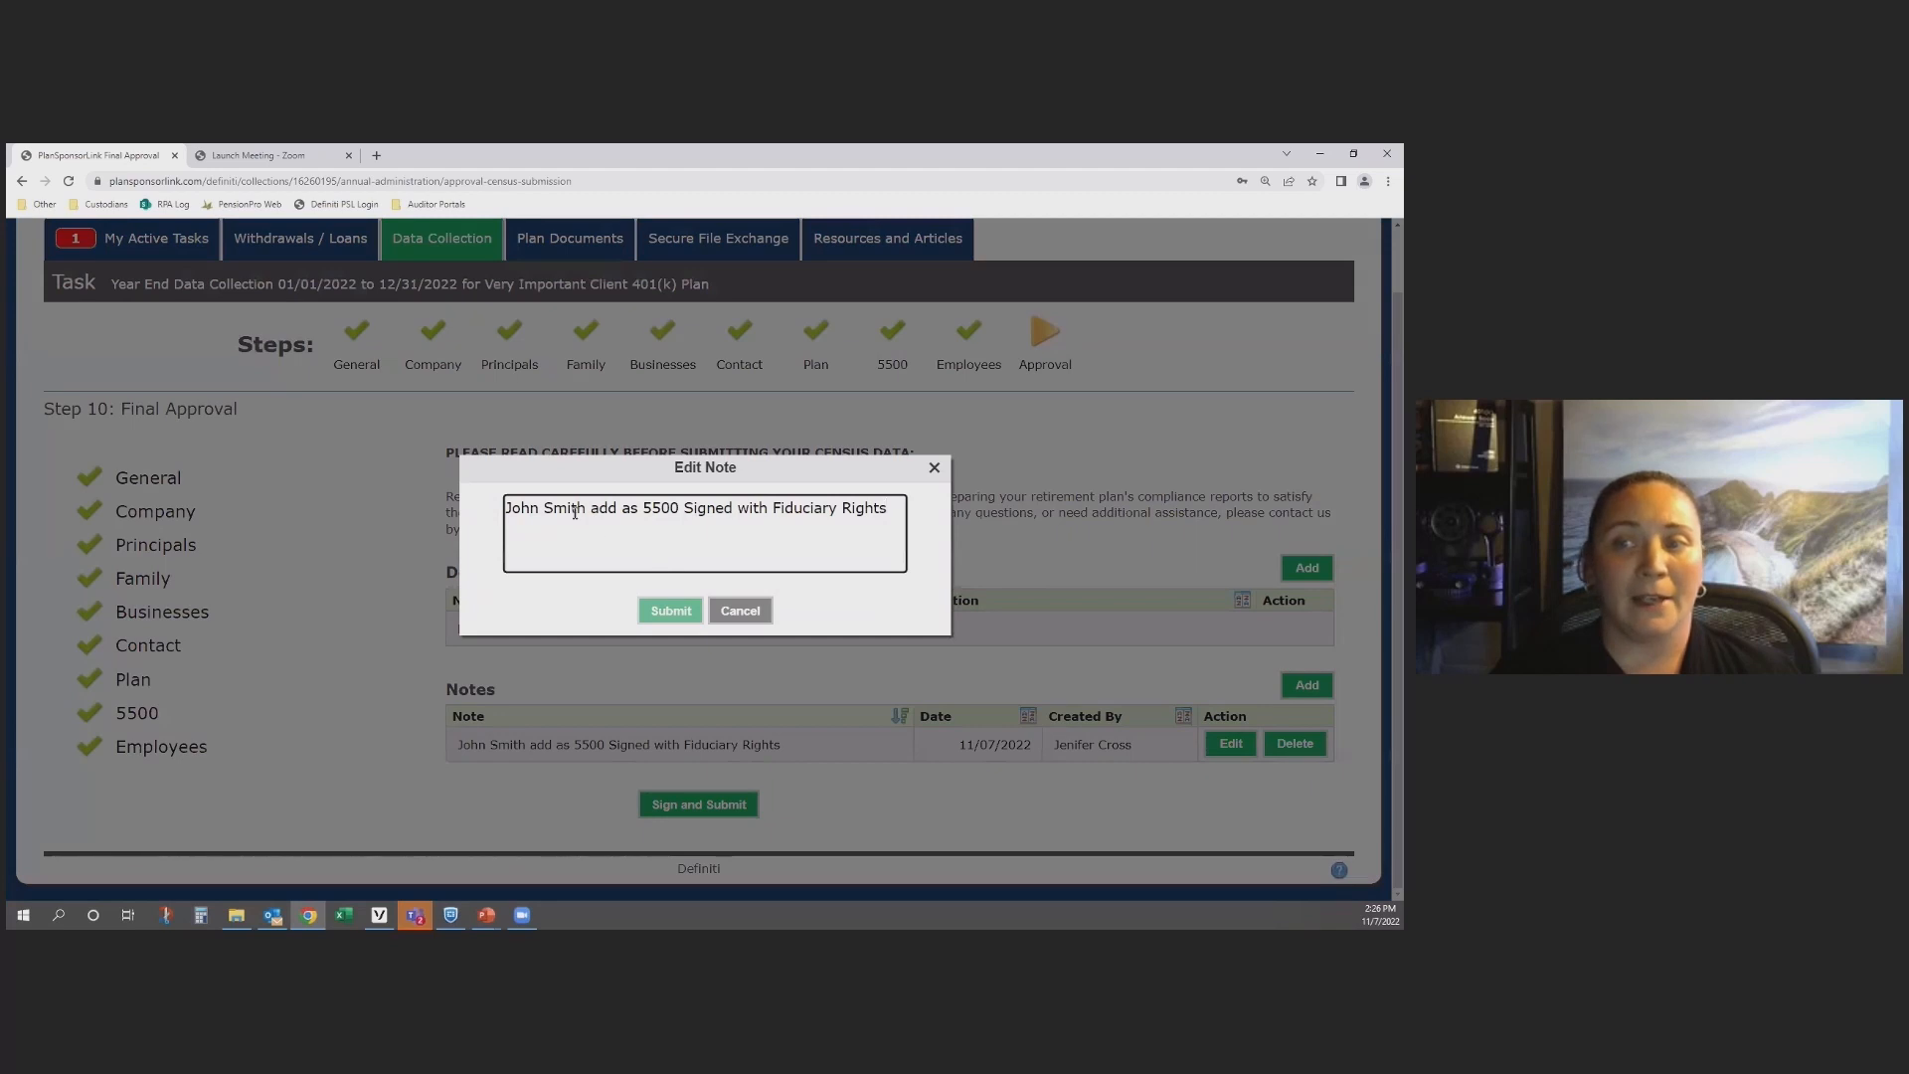
double_click(537, 511)
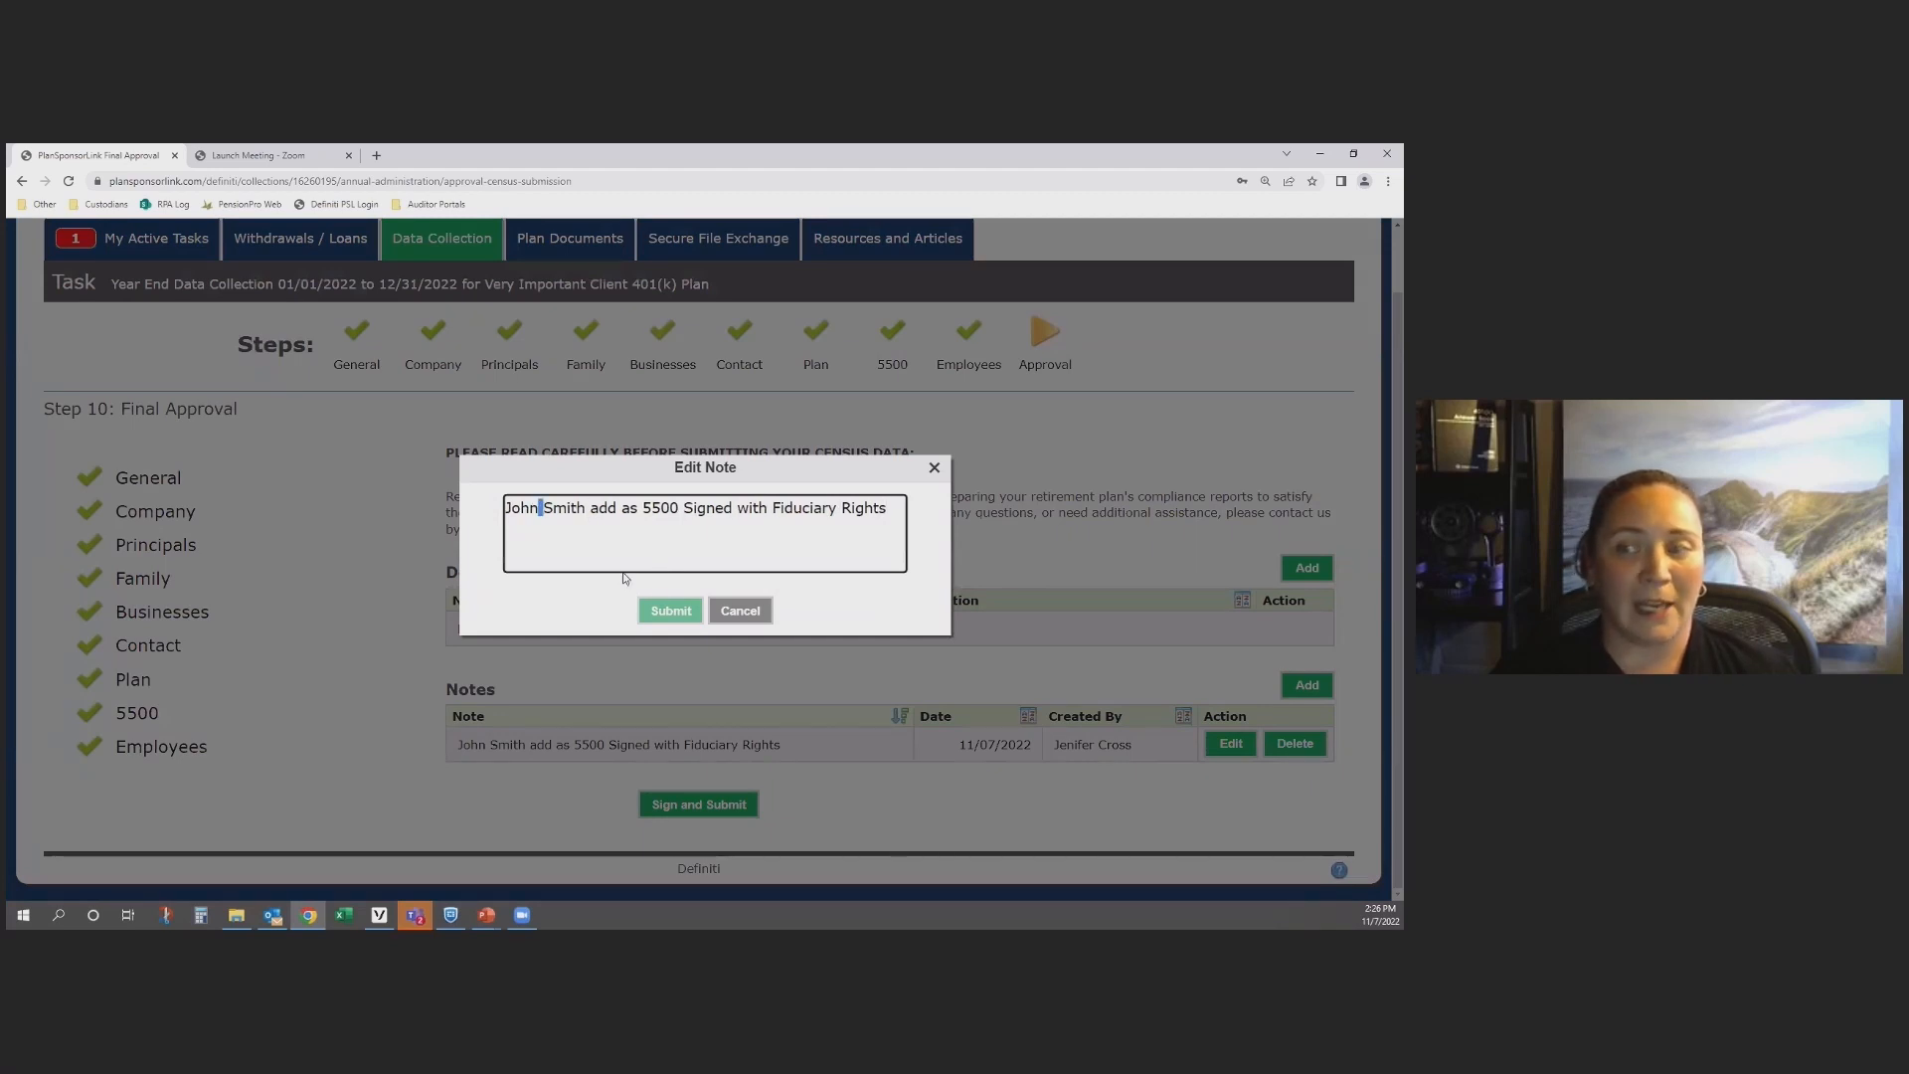
click(741, 616)
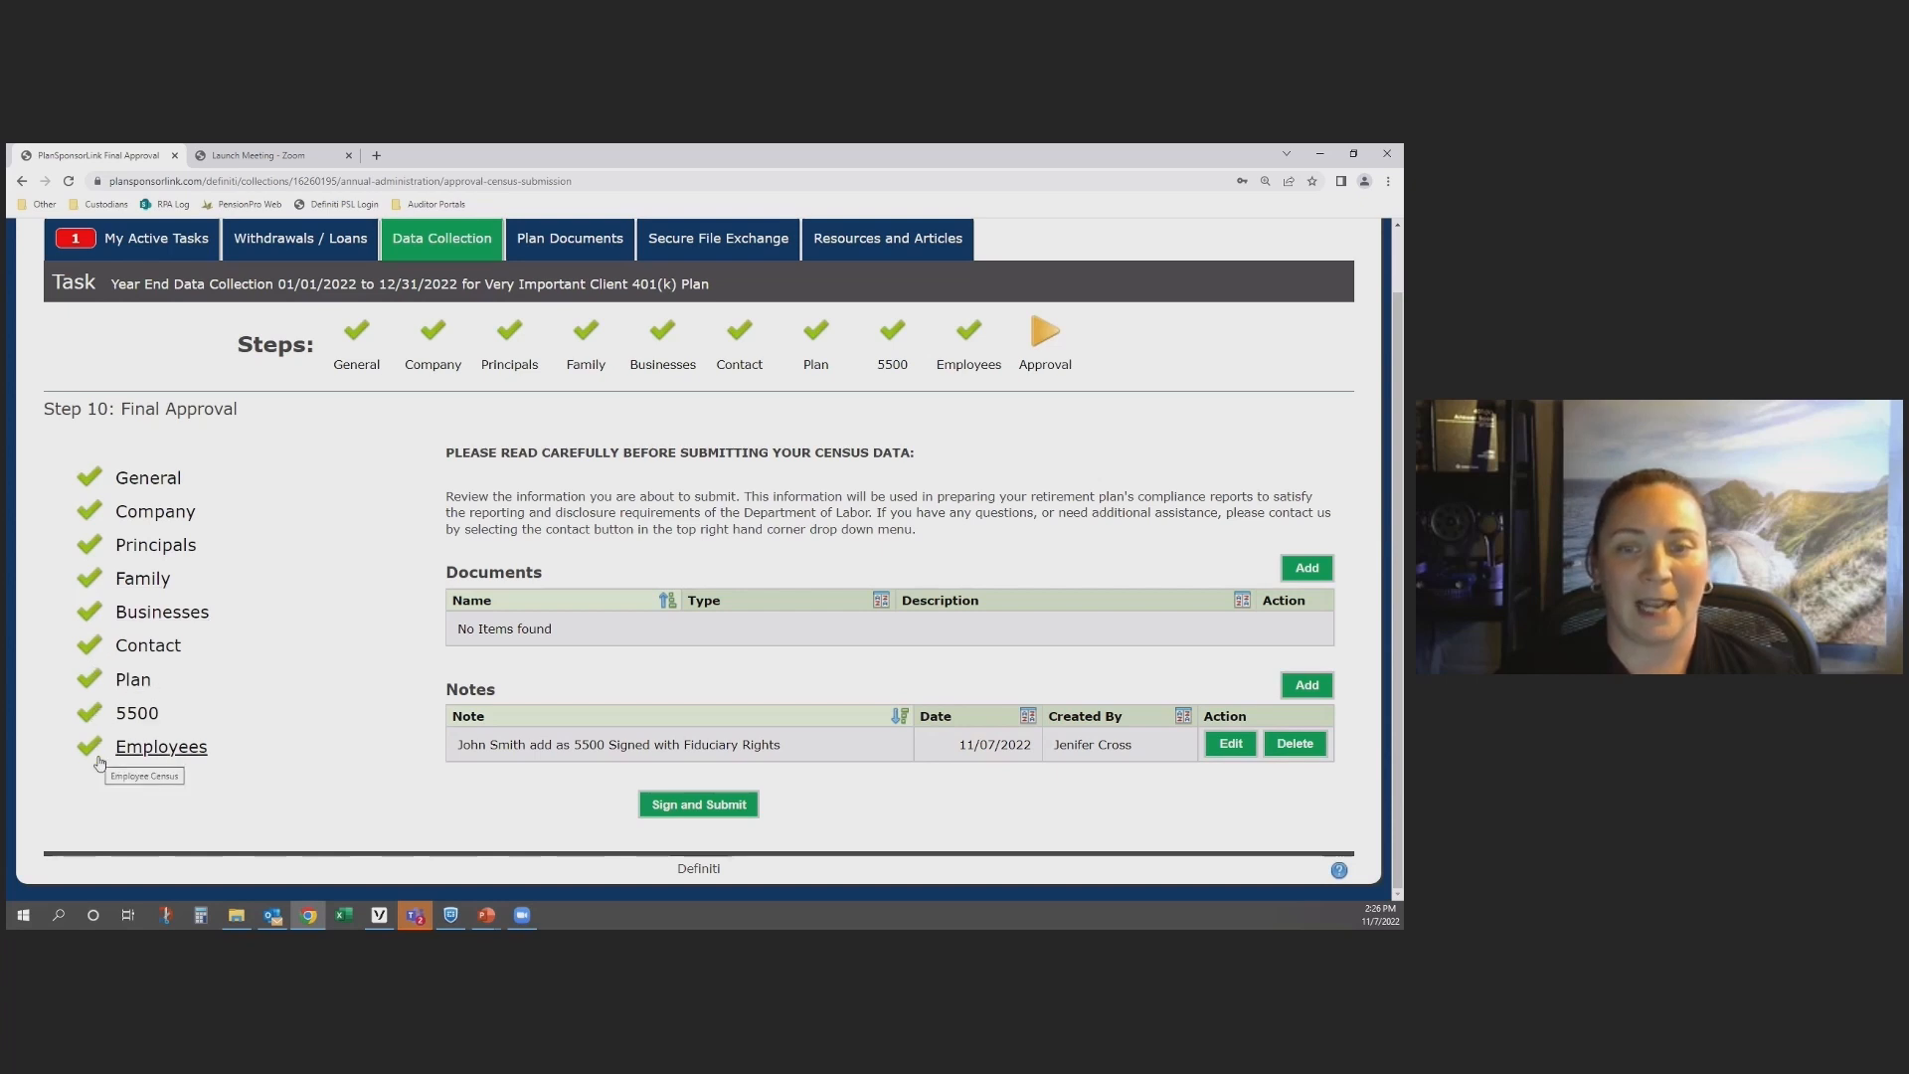
Step: Sign and submit the data collection with the signer's name and e-mail address, leaving title and phone empty
click(730, 811)
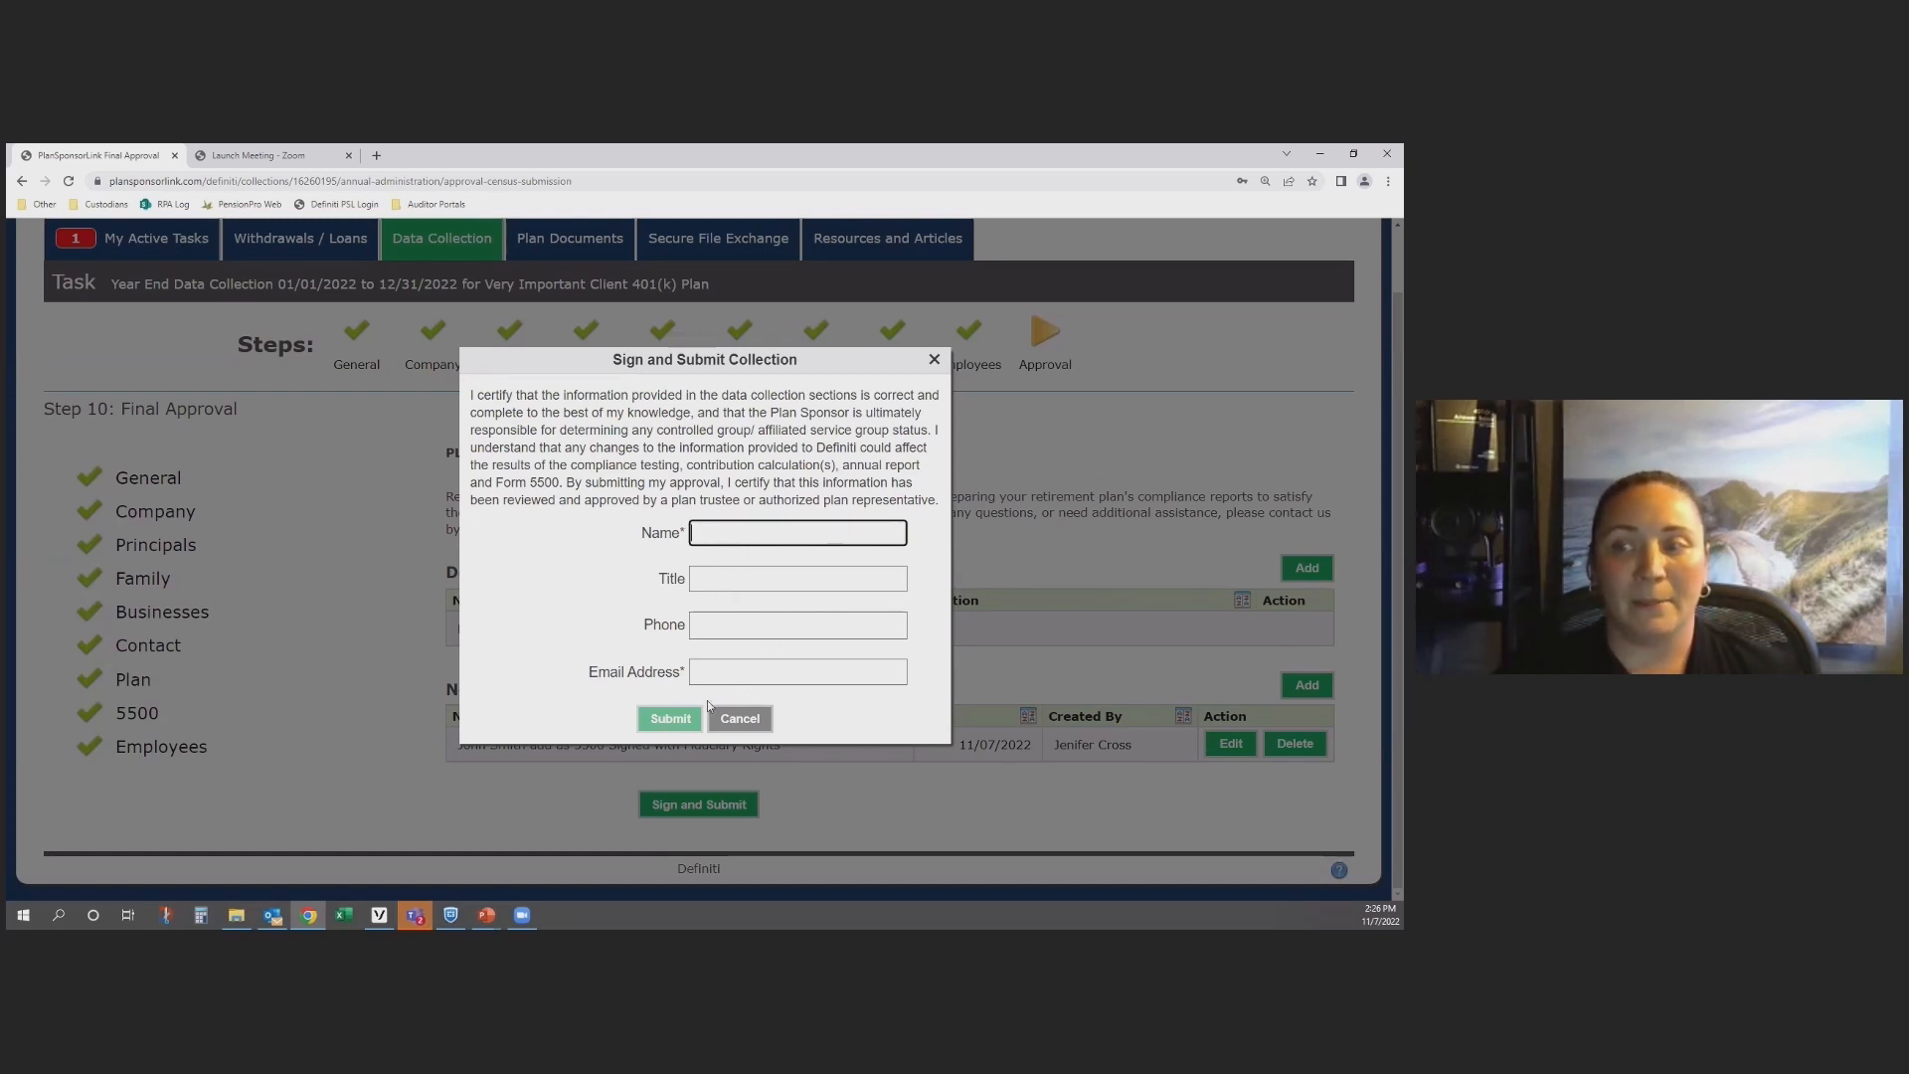
click(737, 719)
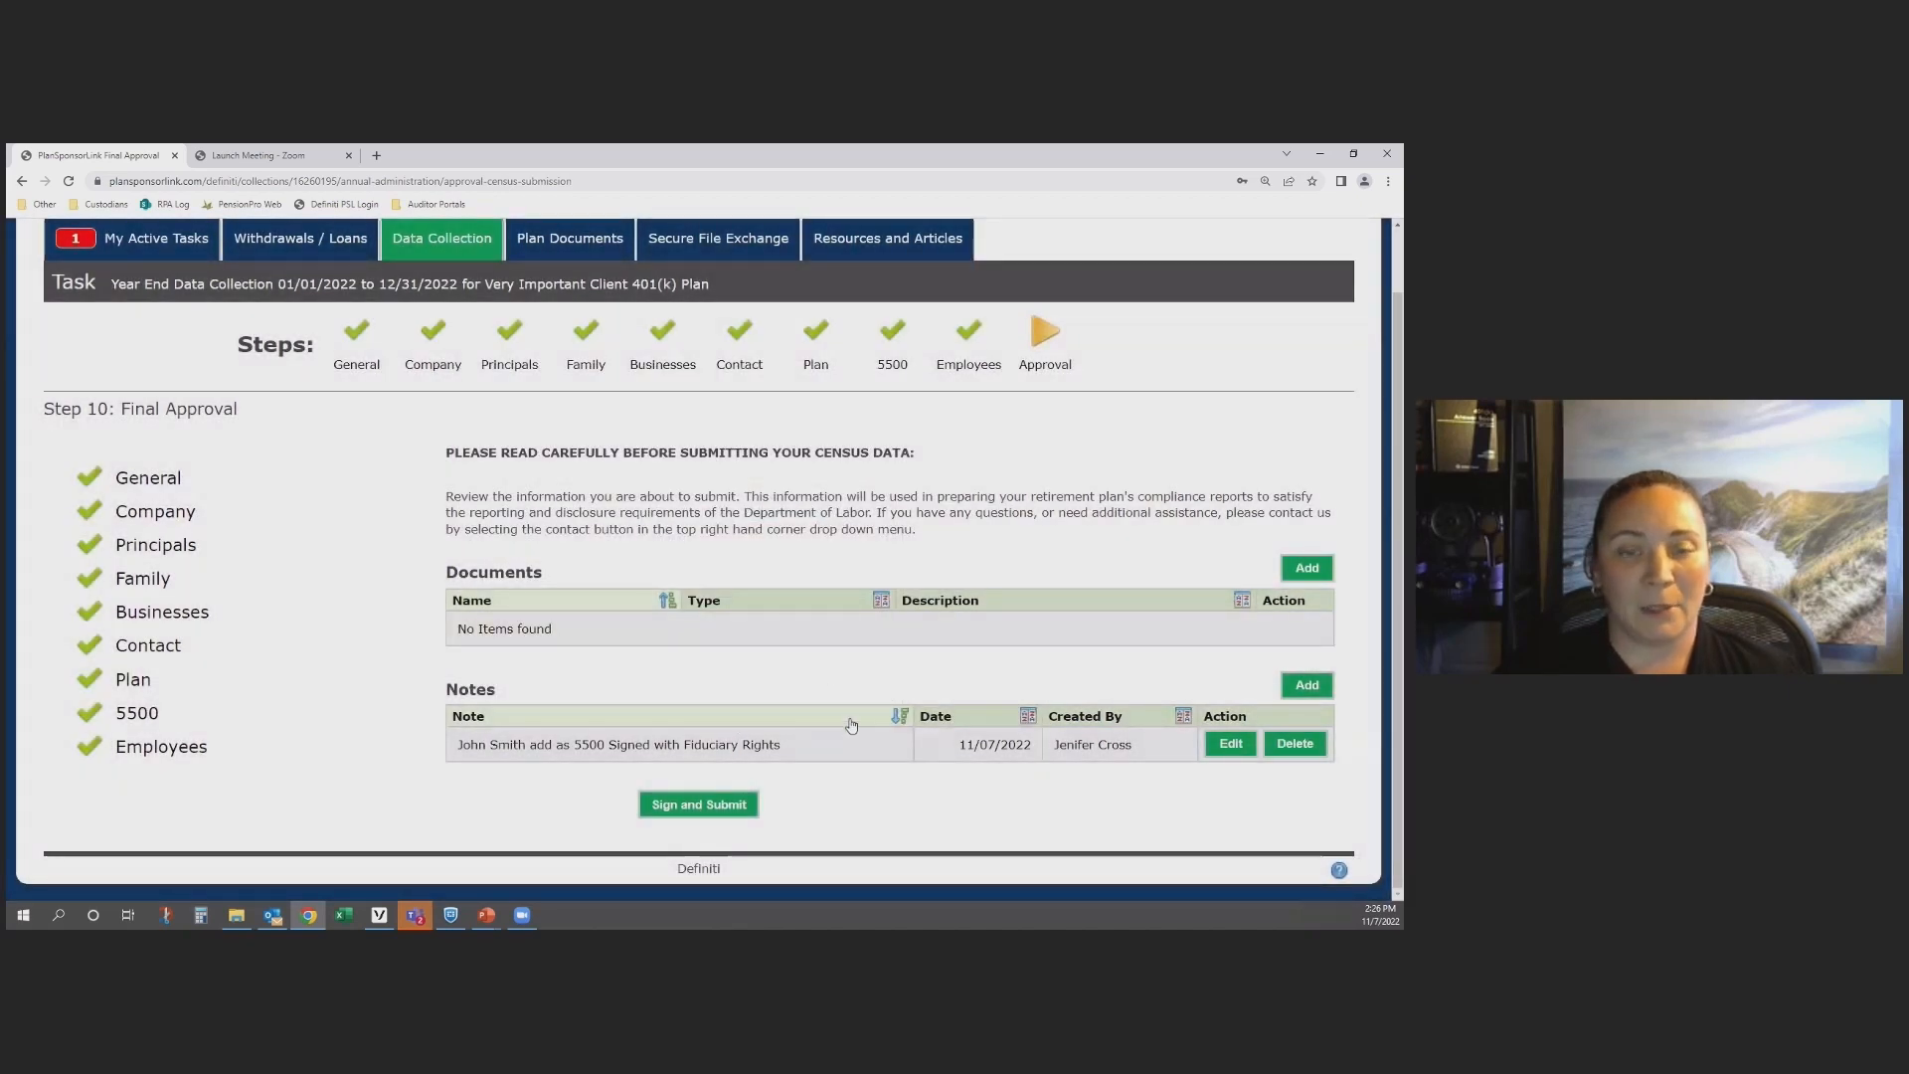
click(712, 807)
click(700, 534)
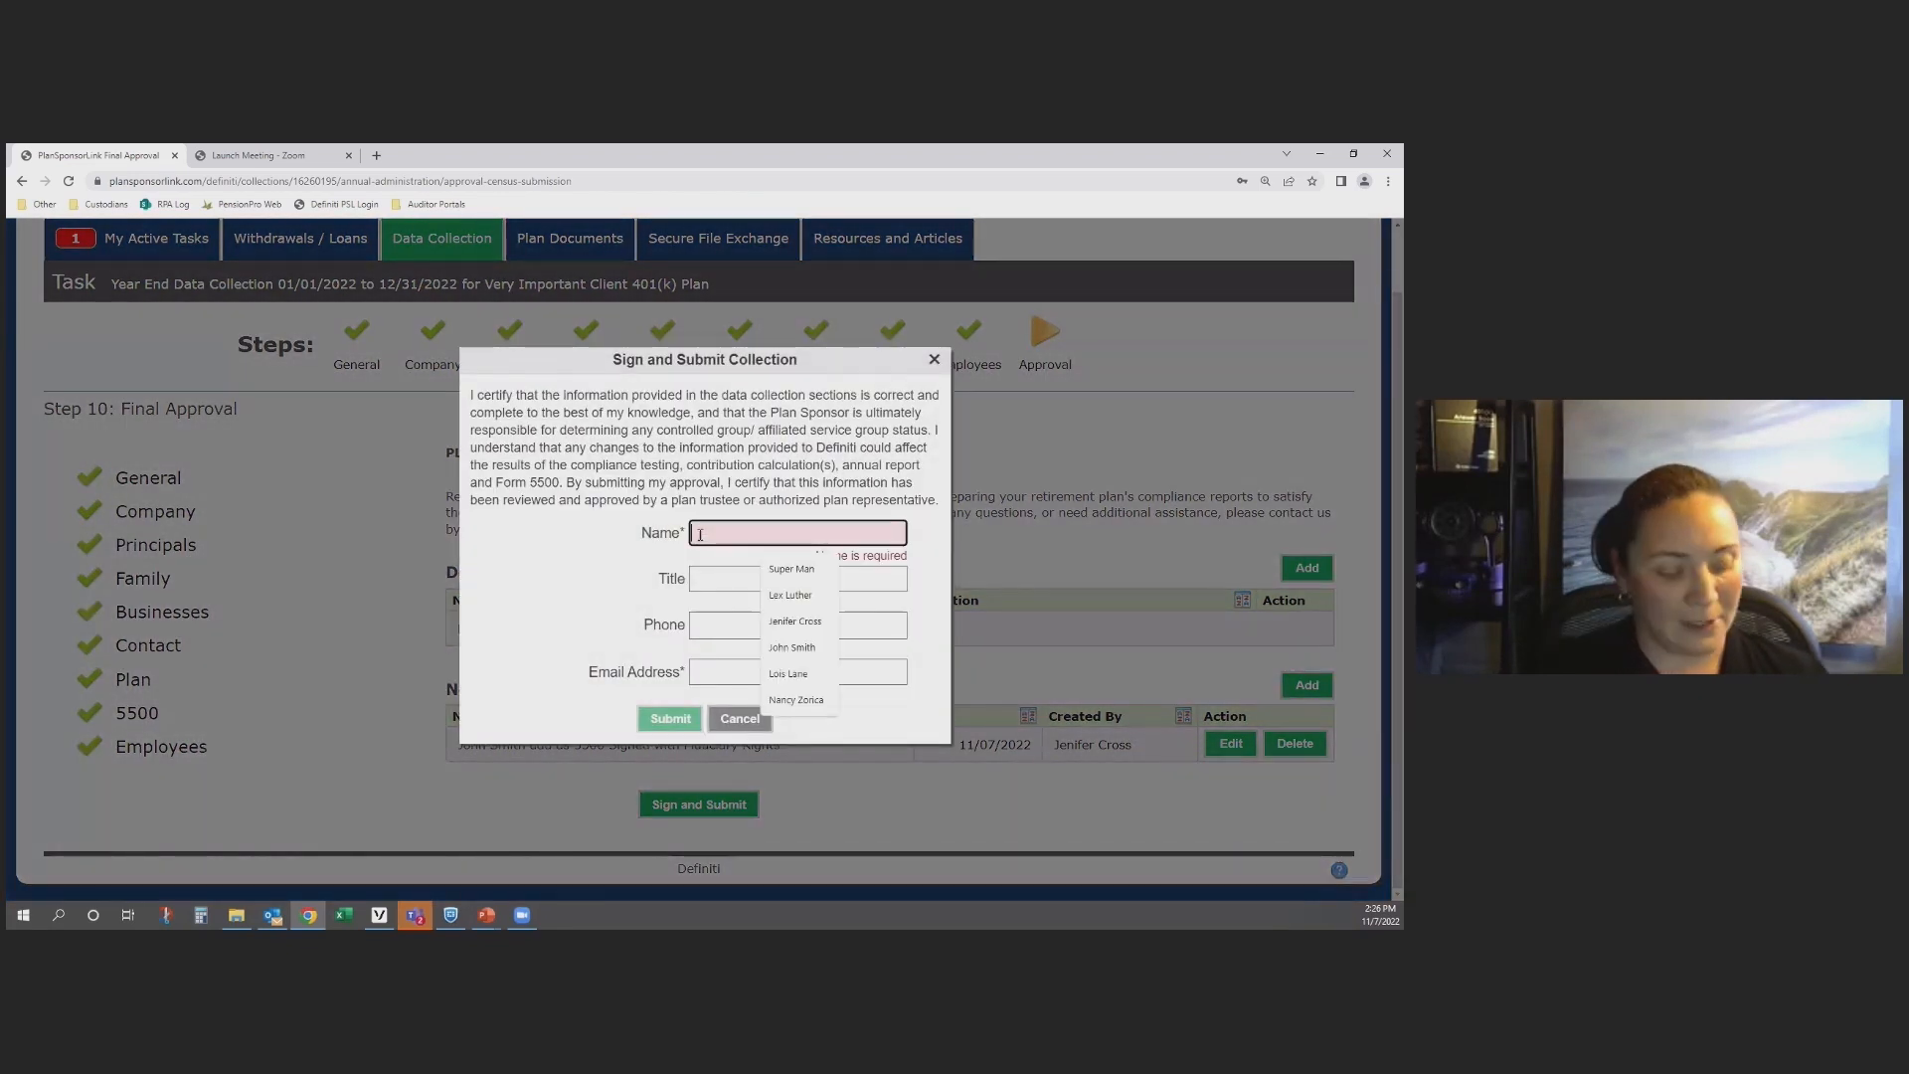
click(817, 623)
click(776, 578)
click(754, 627)
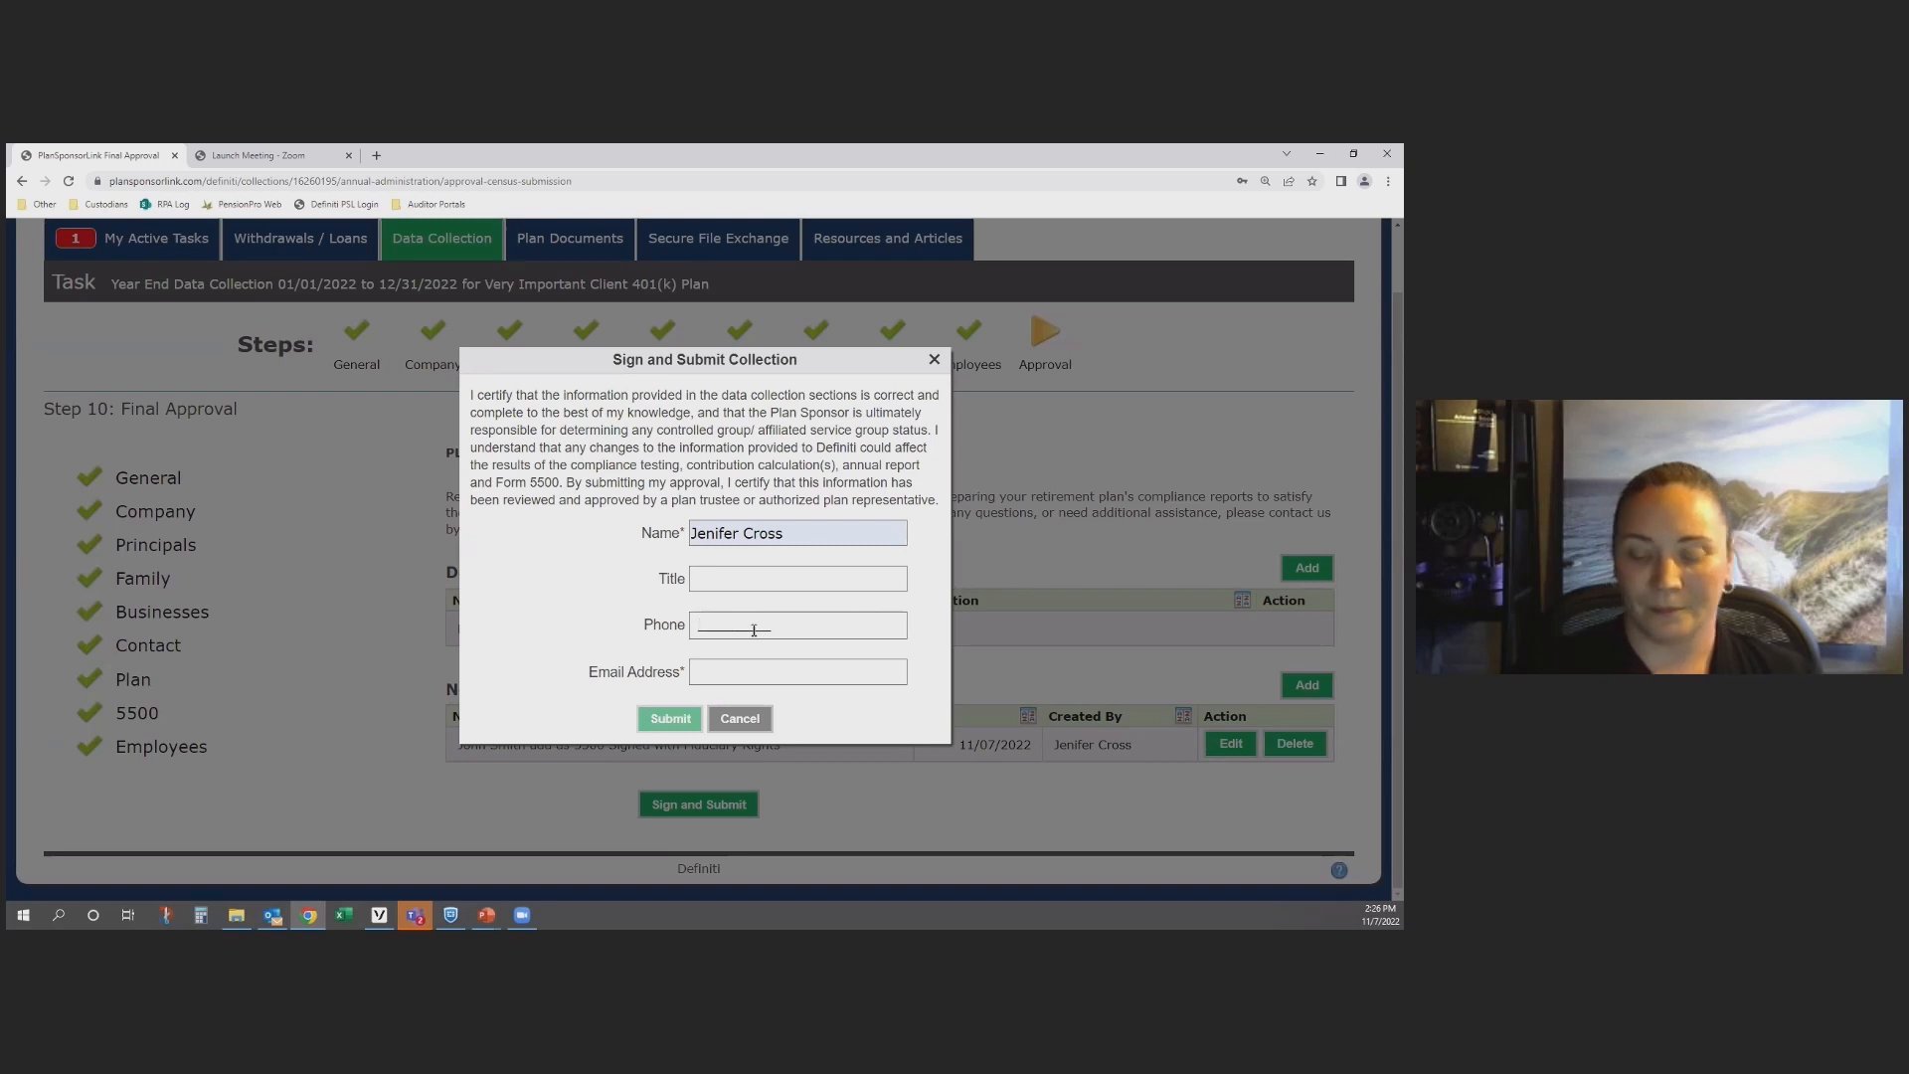
click(760, 668)
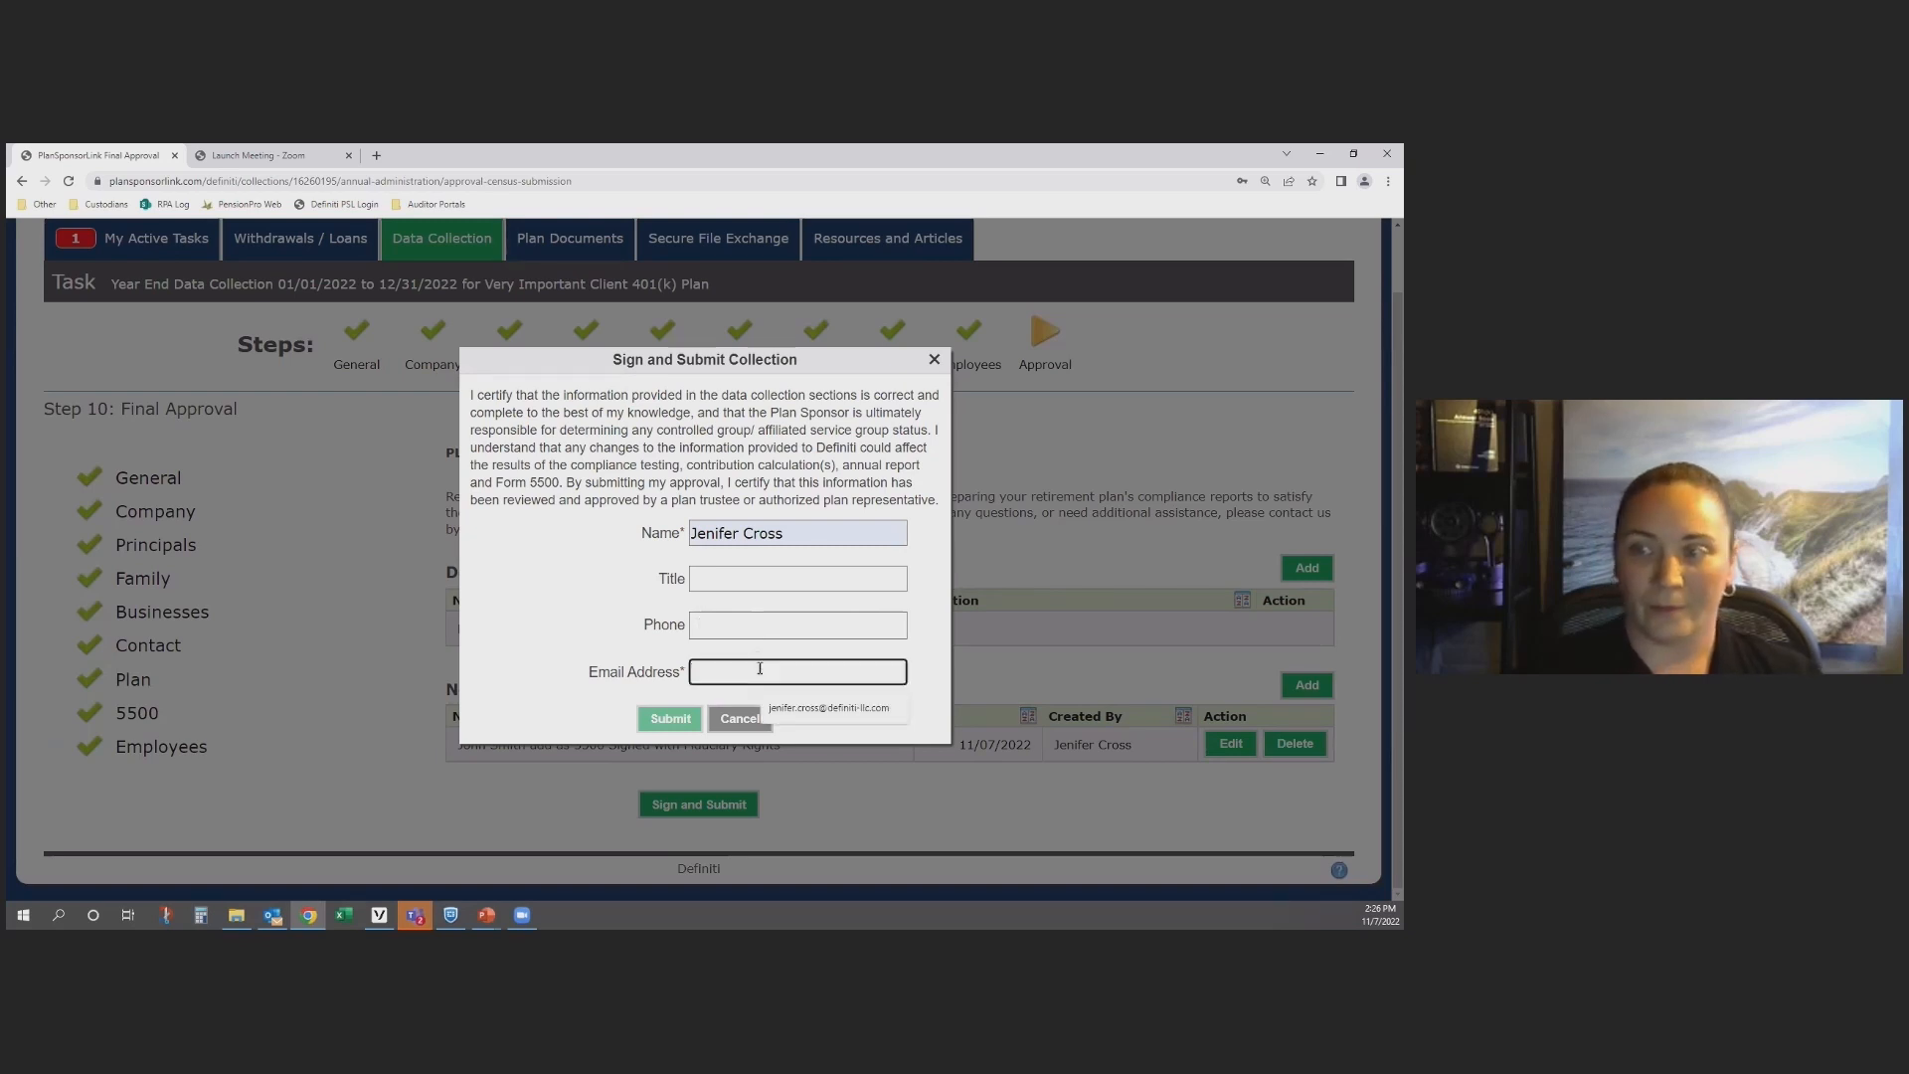
click(826, 716)
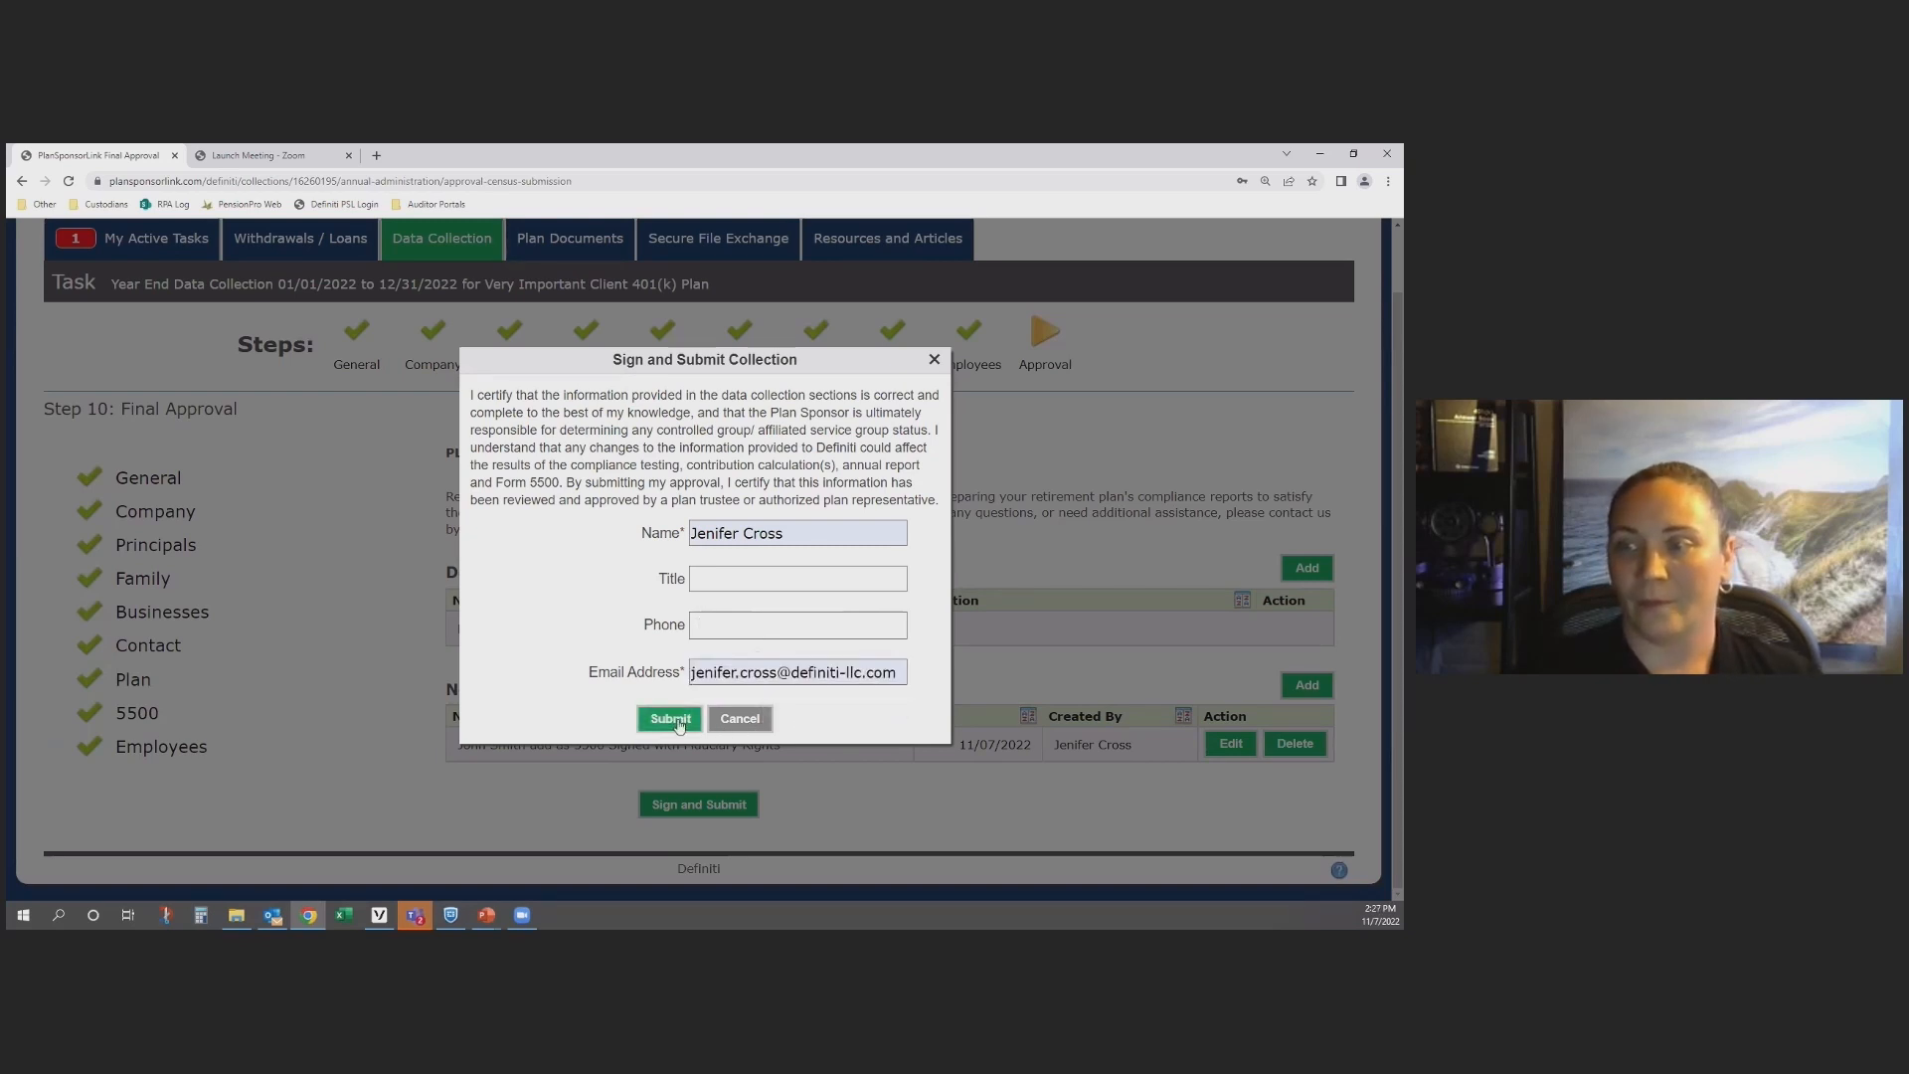
click(671, 718)
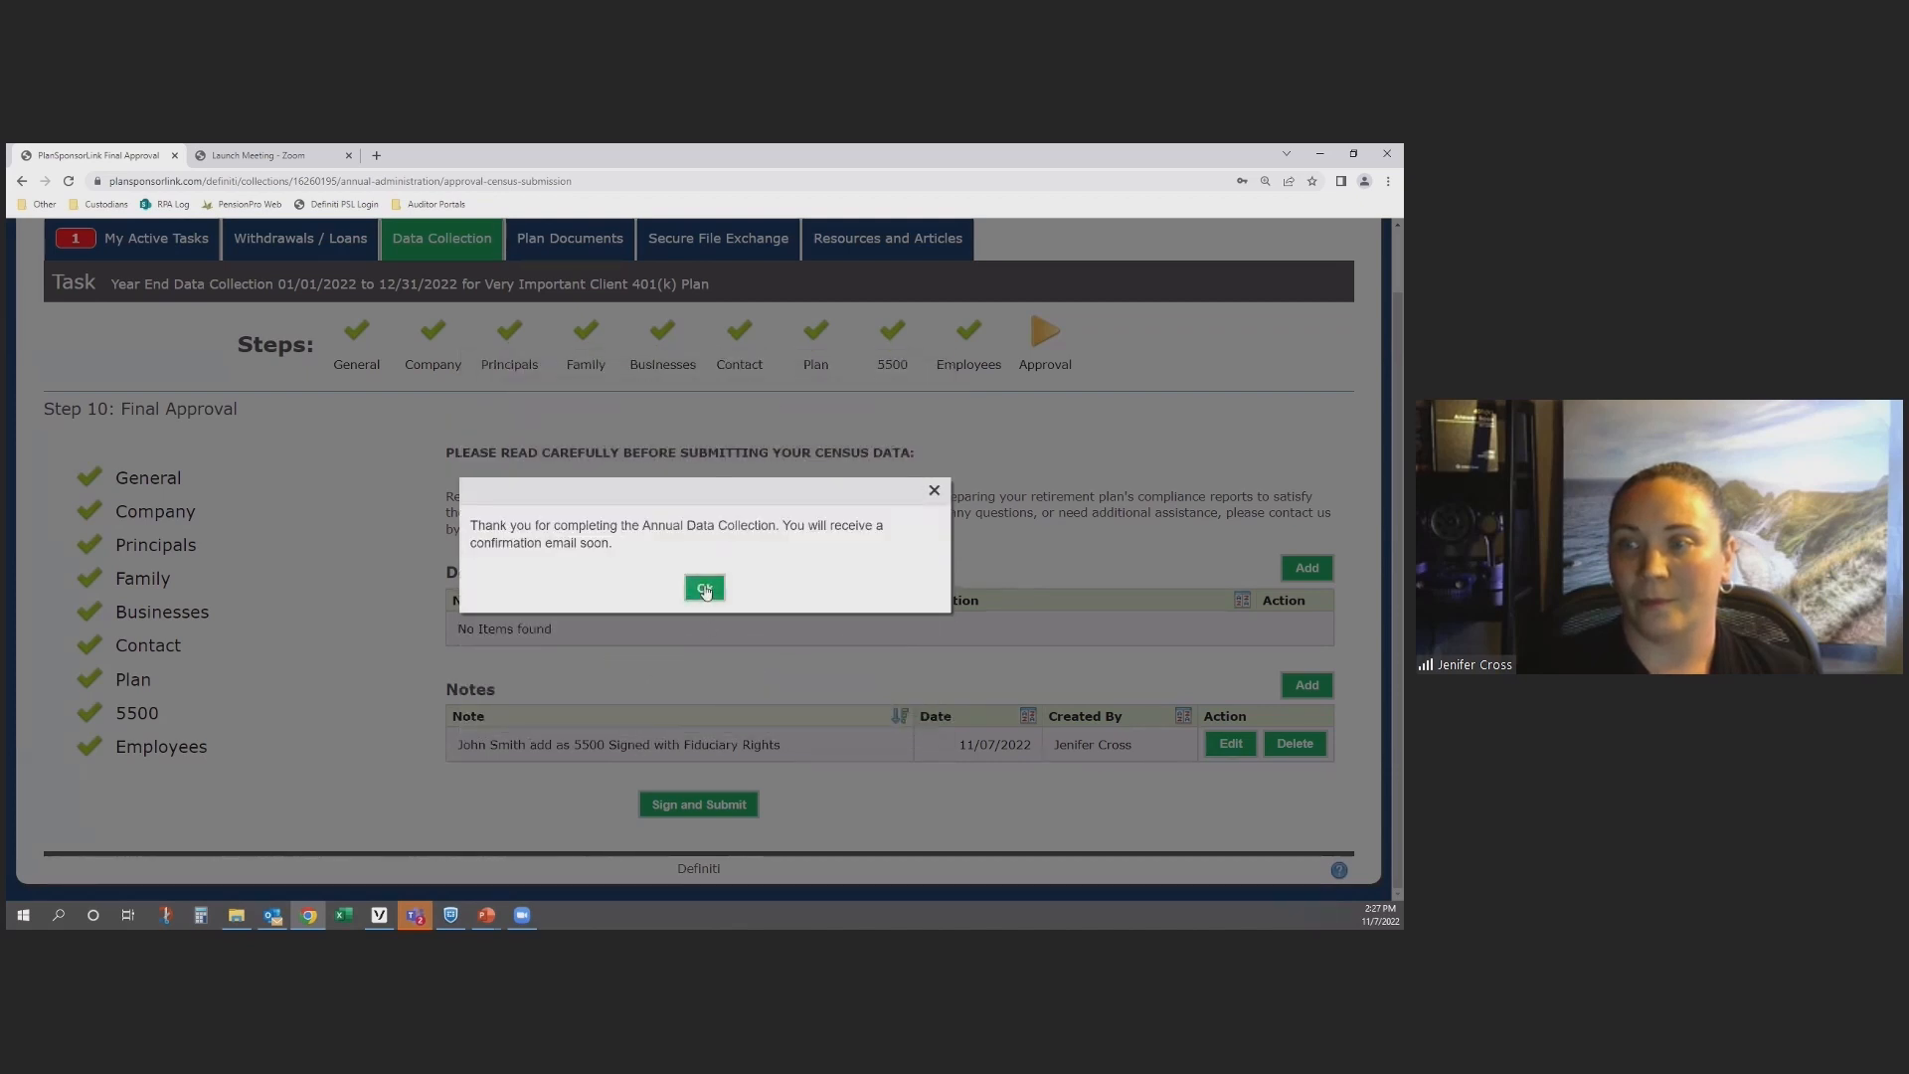
Step: Dismiss the submission confirmation and open the report for the completed Year End Data Collection from the data collection history
click(704, 589)
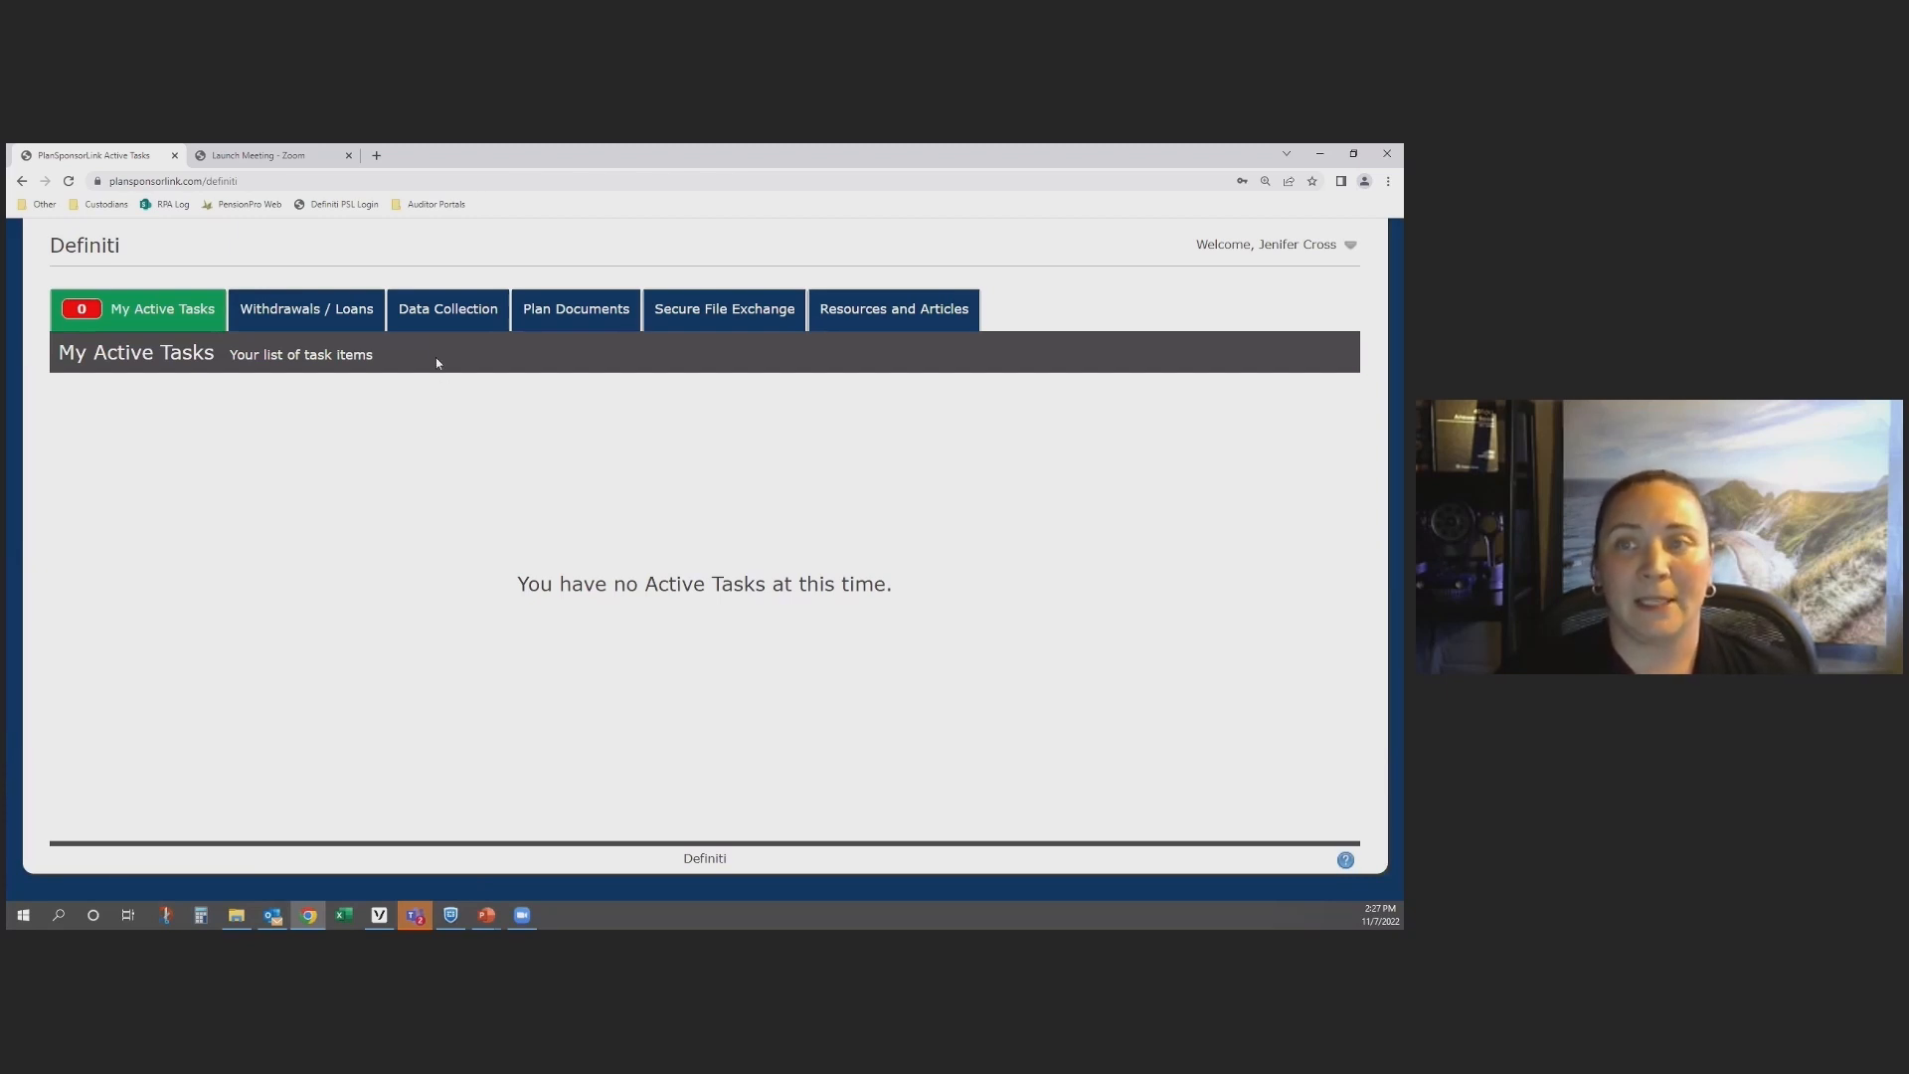
click(442, 320)
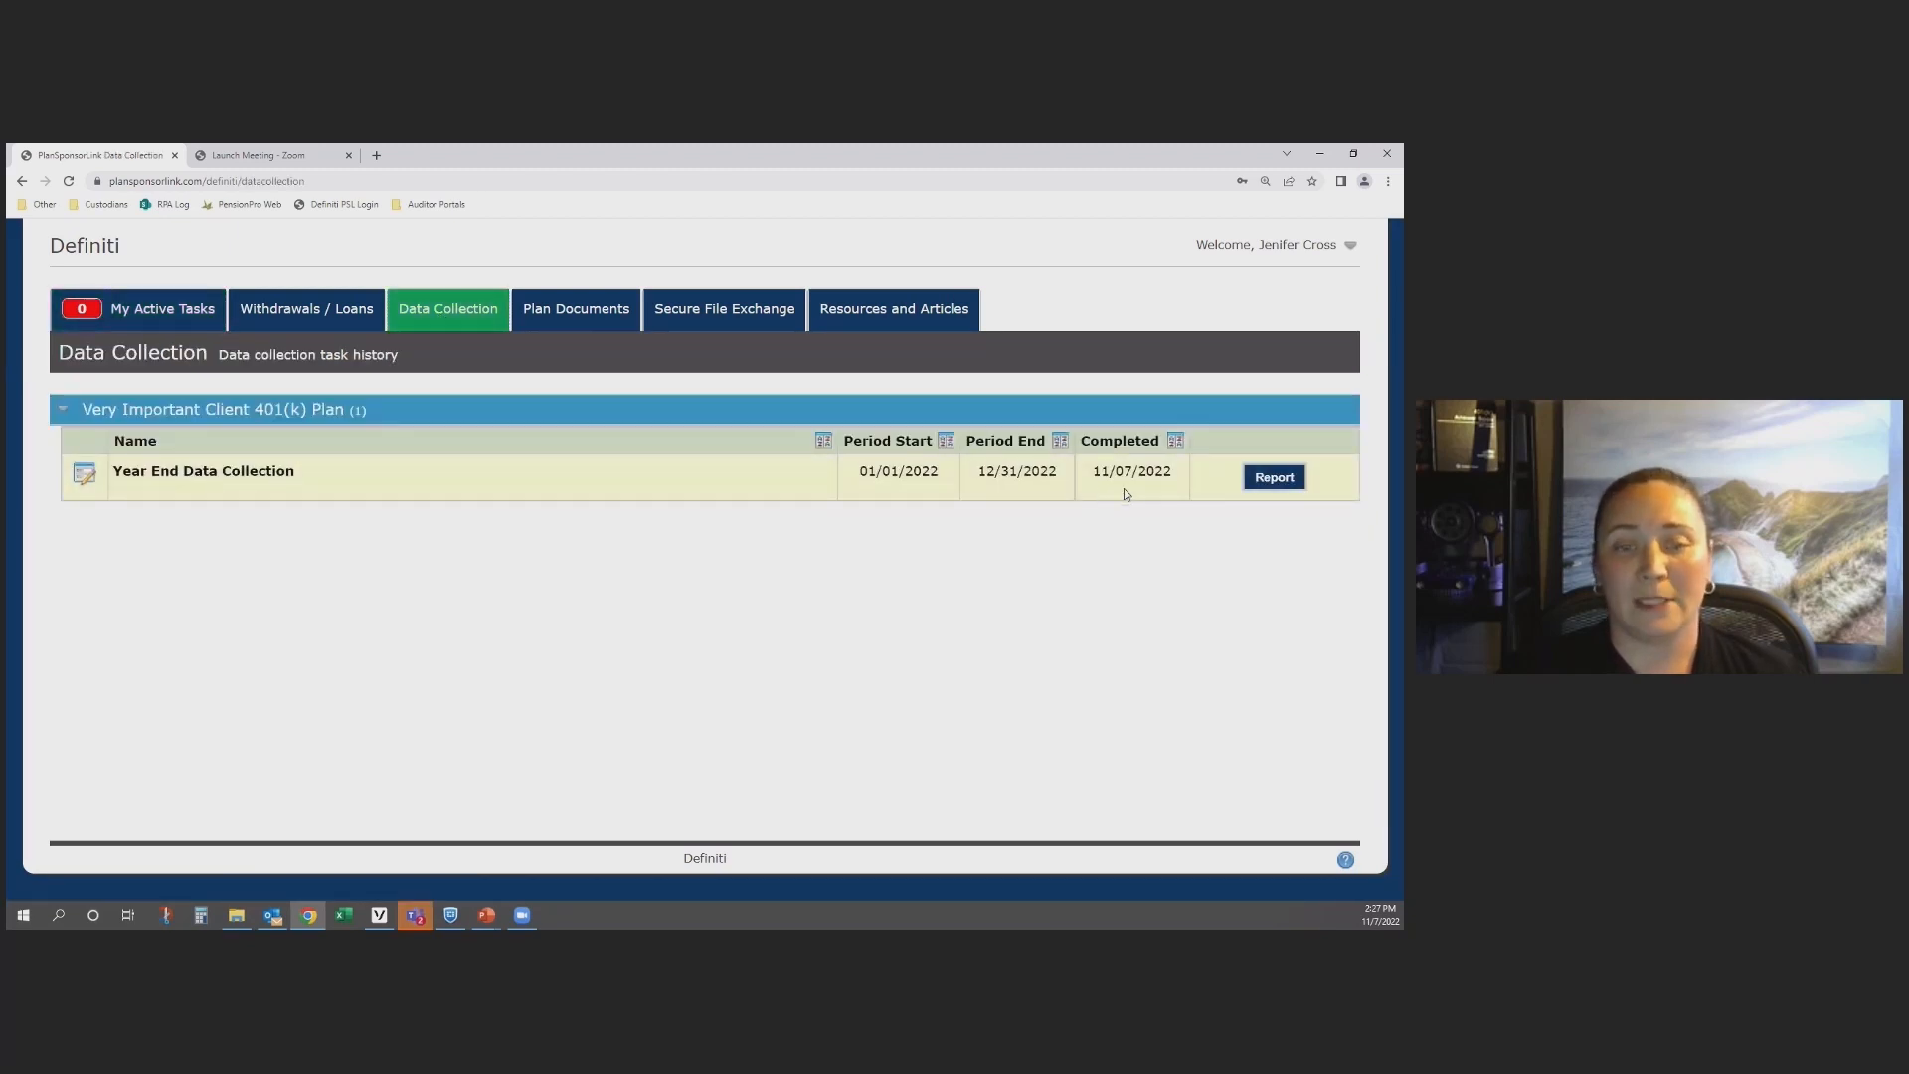
click(1267, 487)
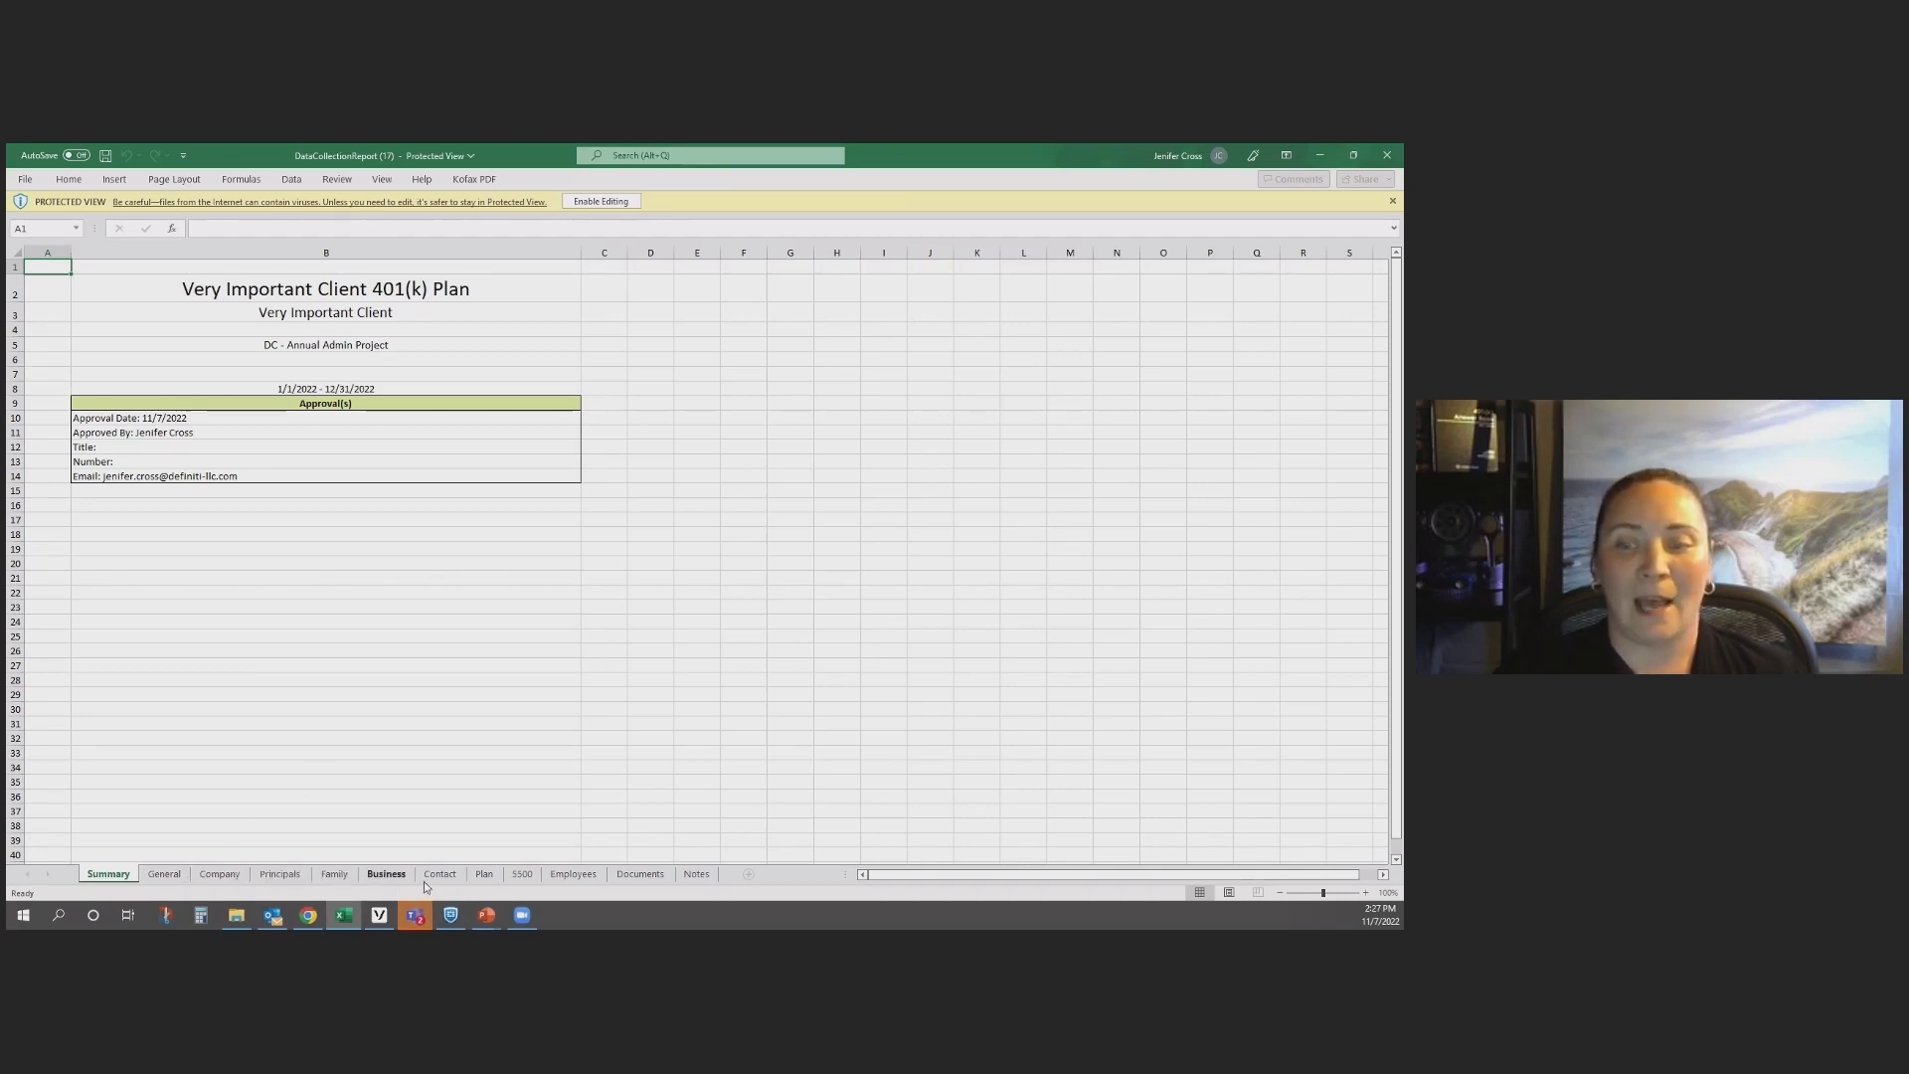
Step: Review the report workbook's Documents, Notes and Employees sheets, including the note's step number and the census totals row, and close the workbook
click(641, 874)
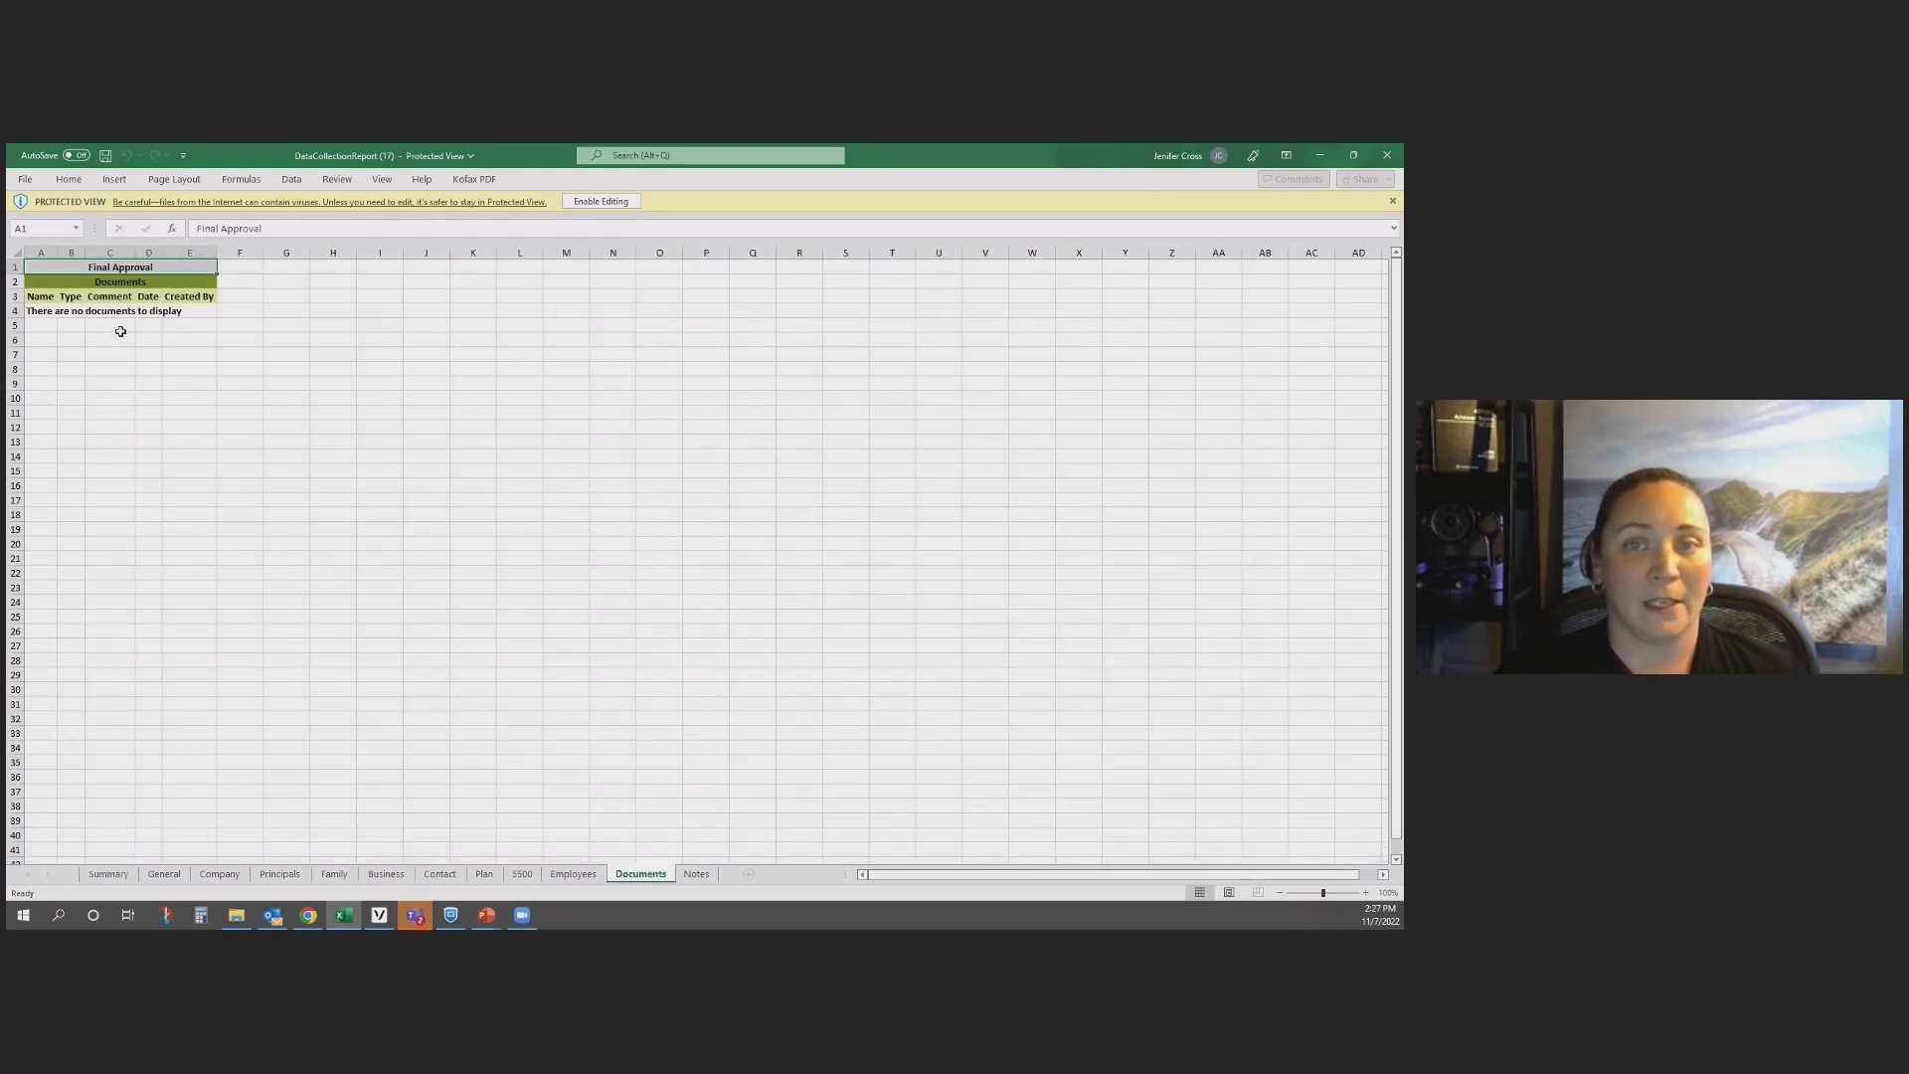
click(697, 874)
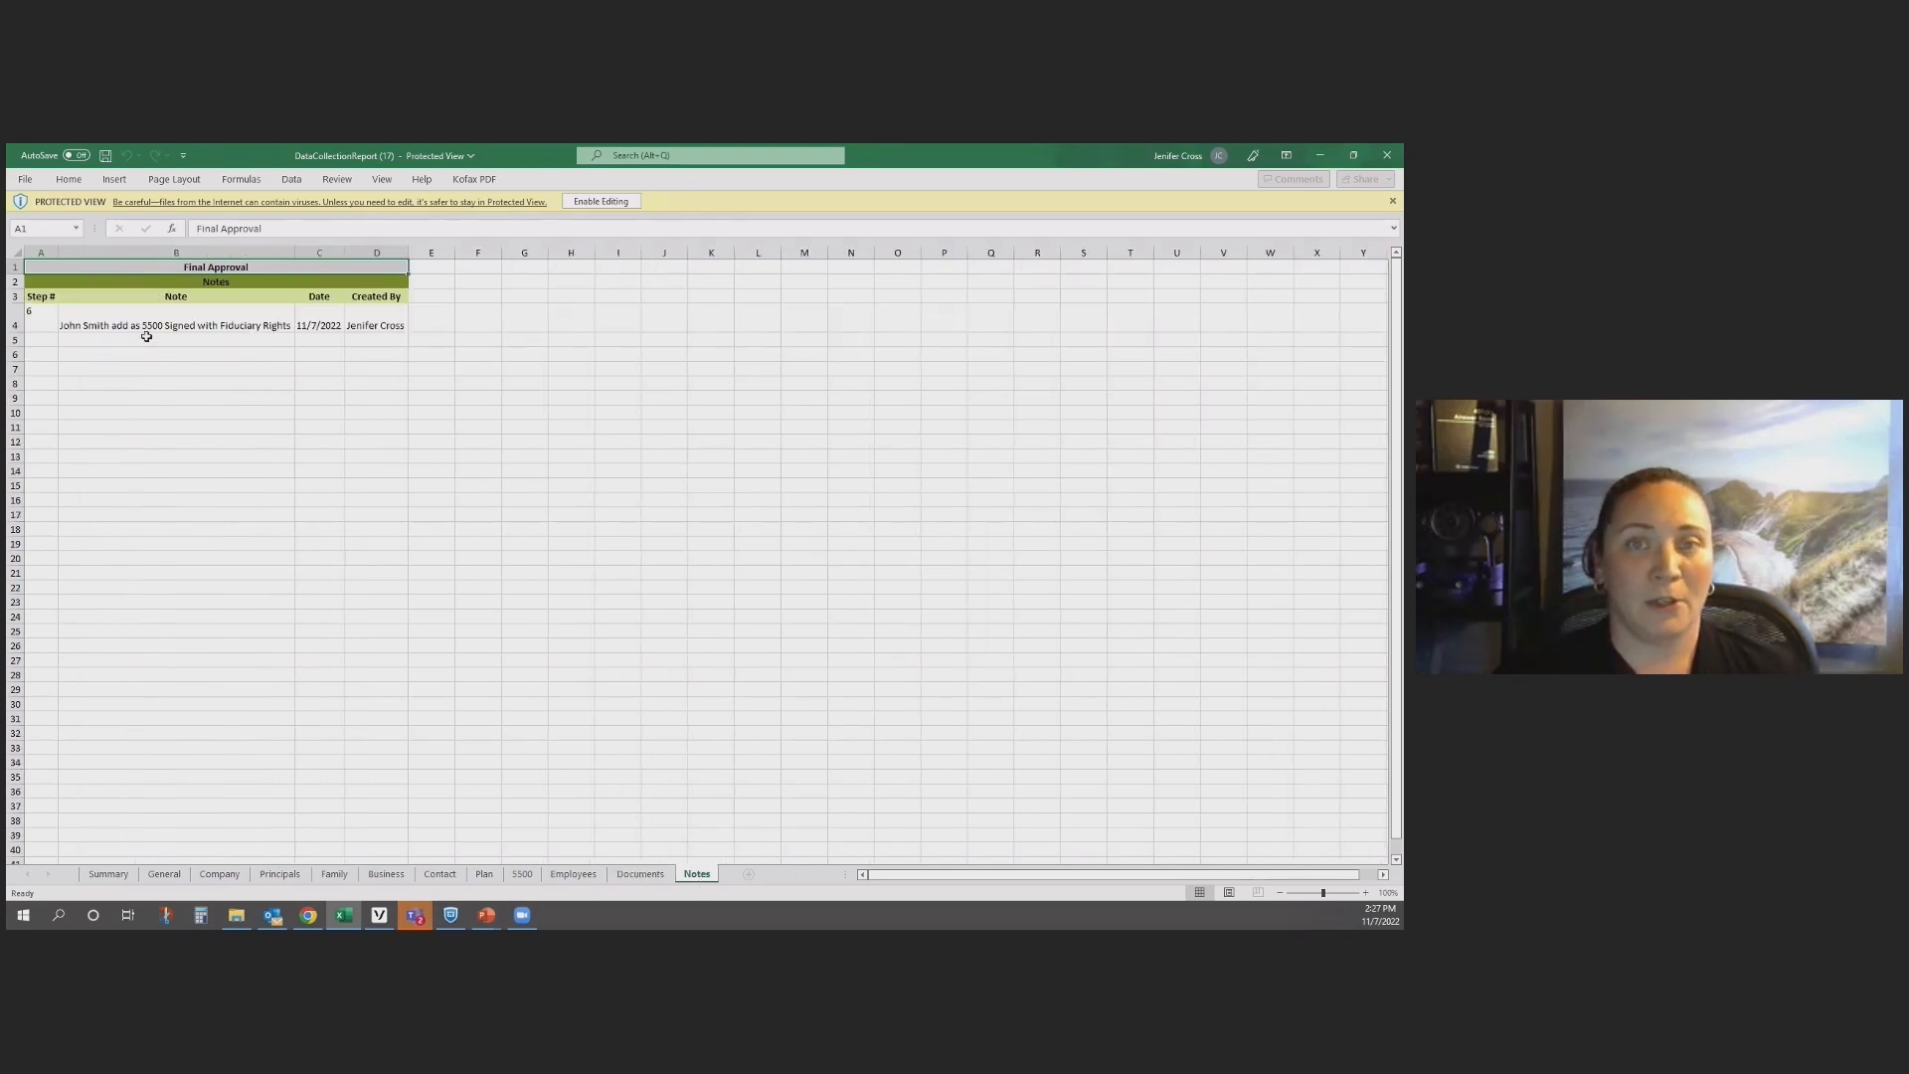
click(36, 320)
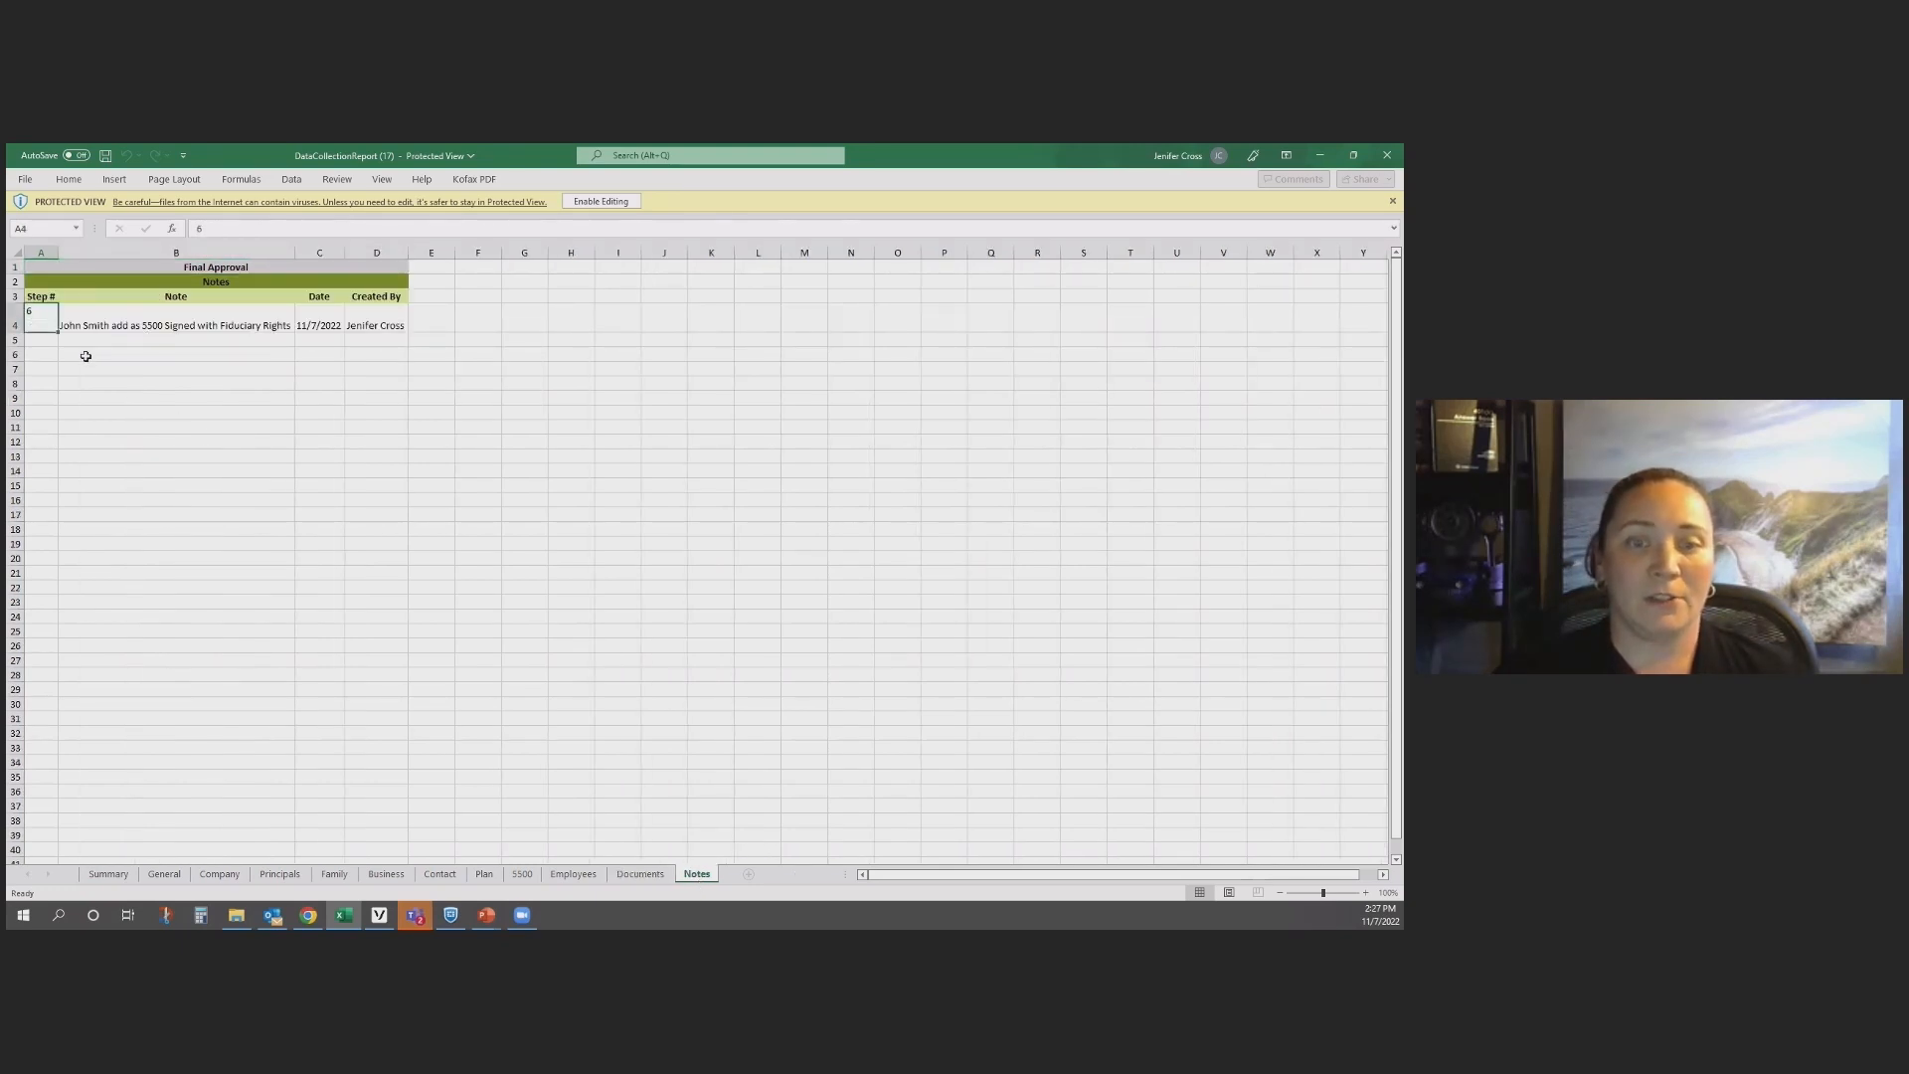
click(558, 876)
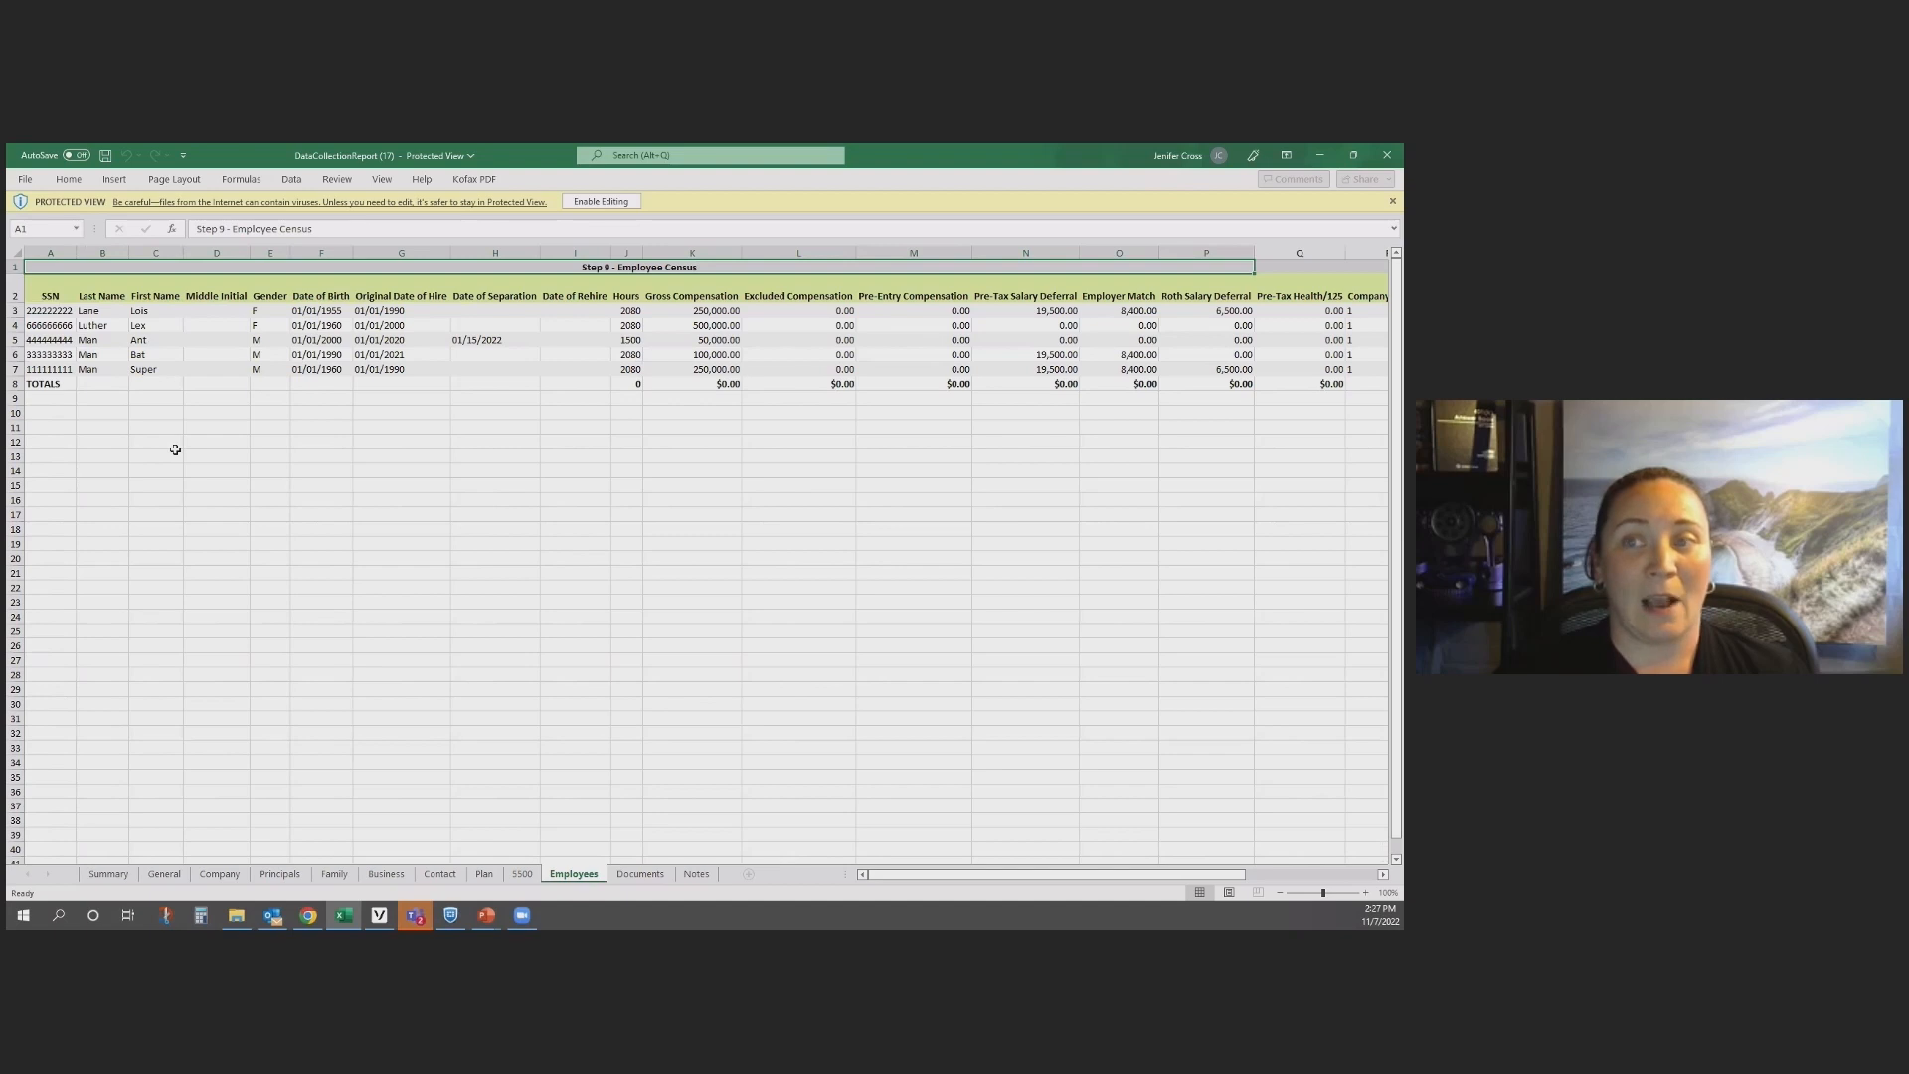
click(15, 383)
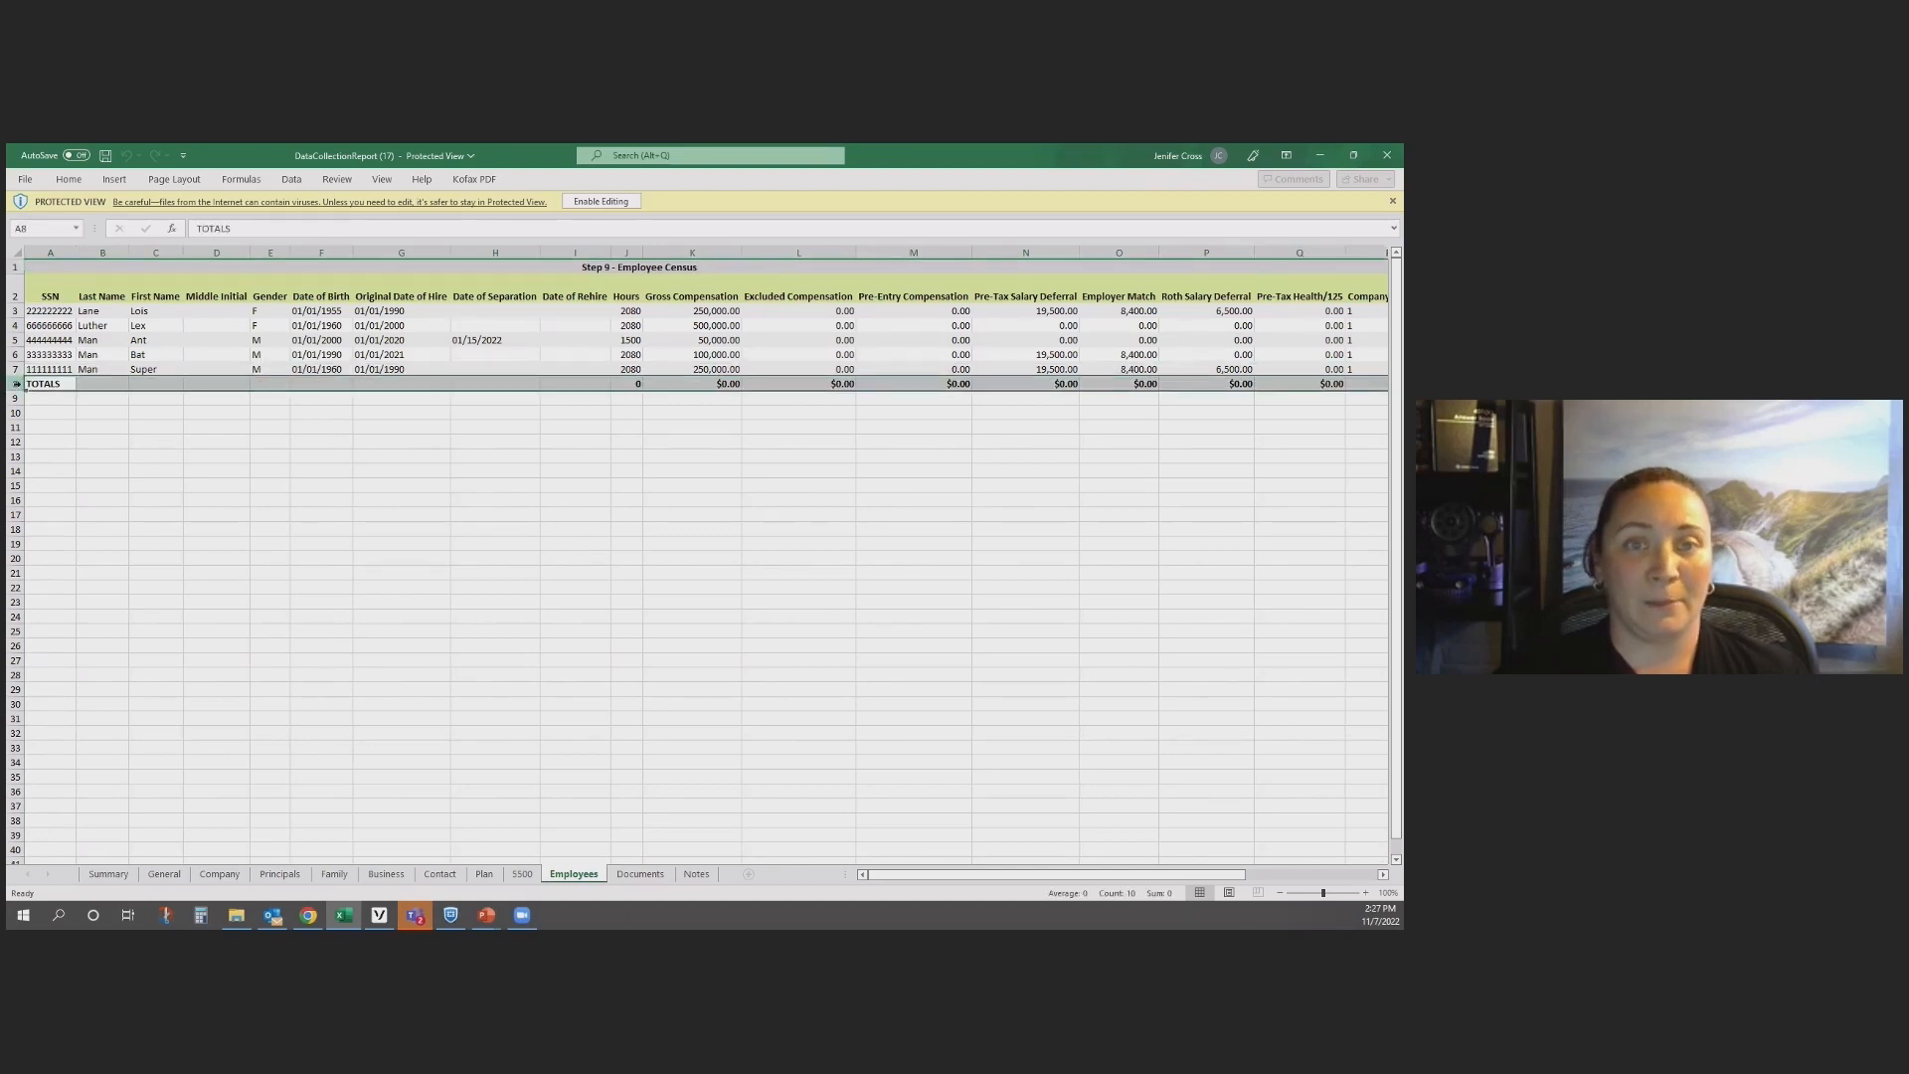
click(1387, 155)
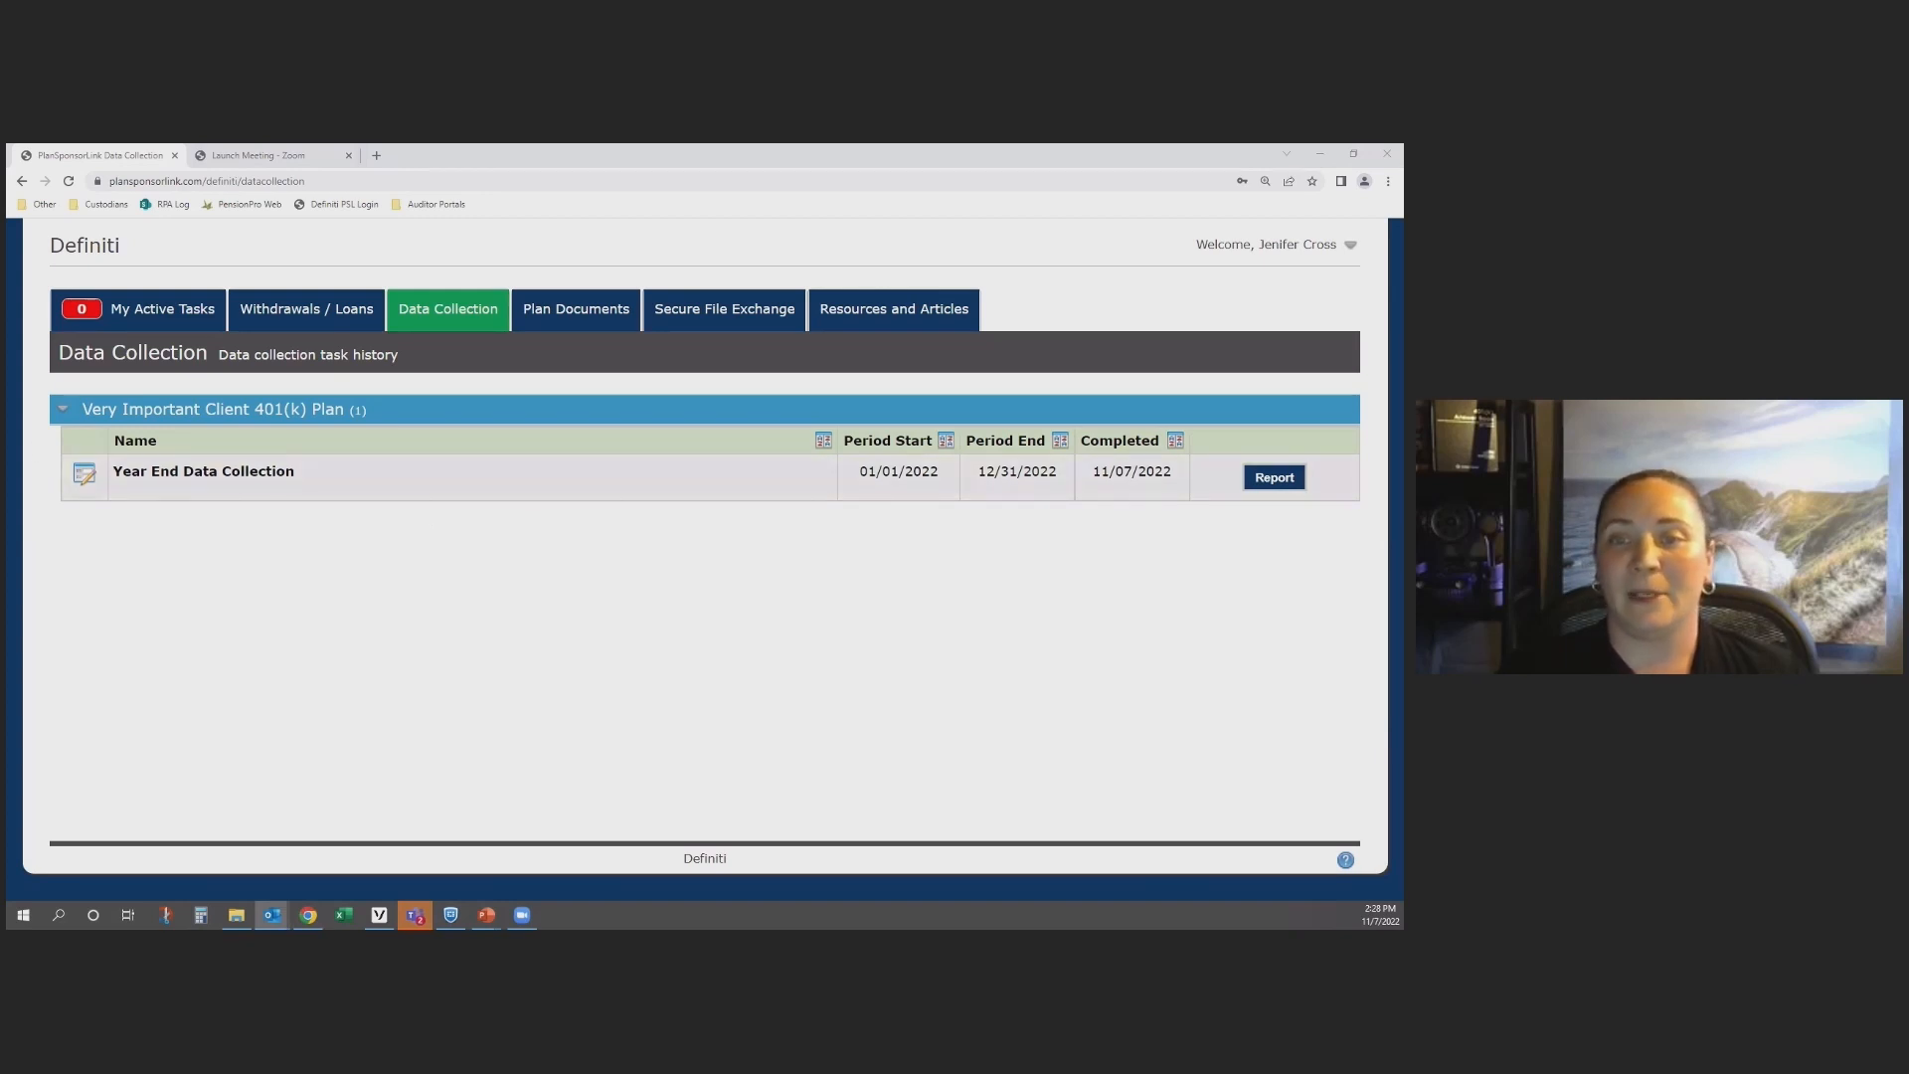
Step: Bring the Data Collection Submission Complete e-mail into view over the portal, review its submission details, and move it back out of view
drag(8, 264, 671, 264)
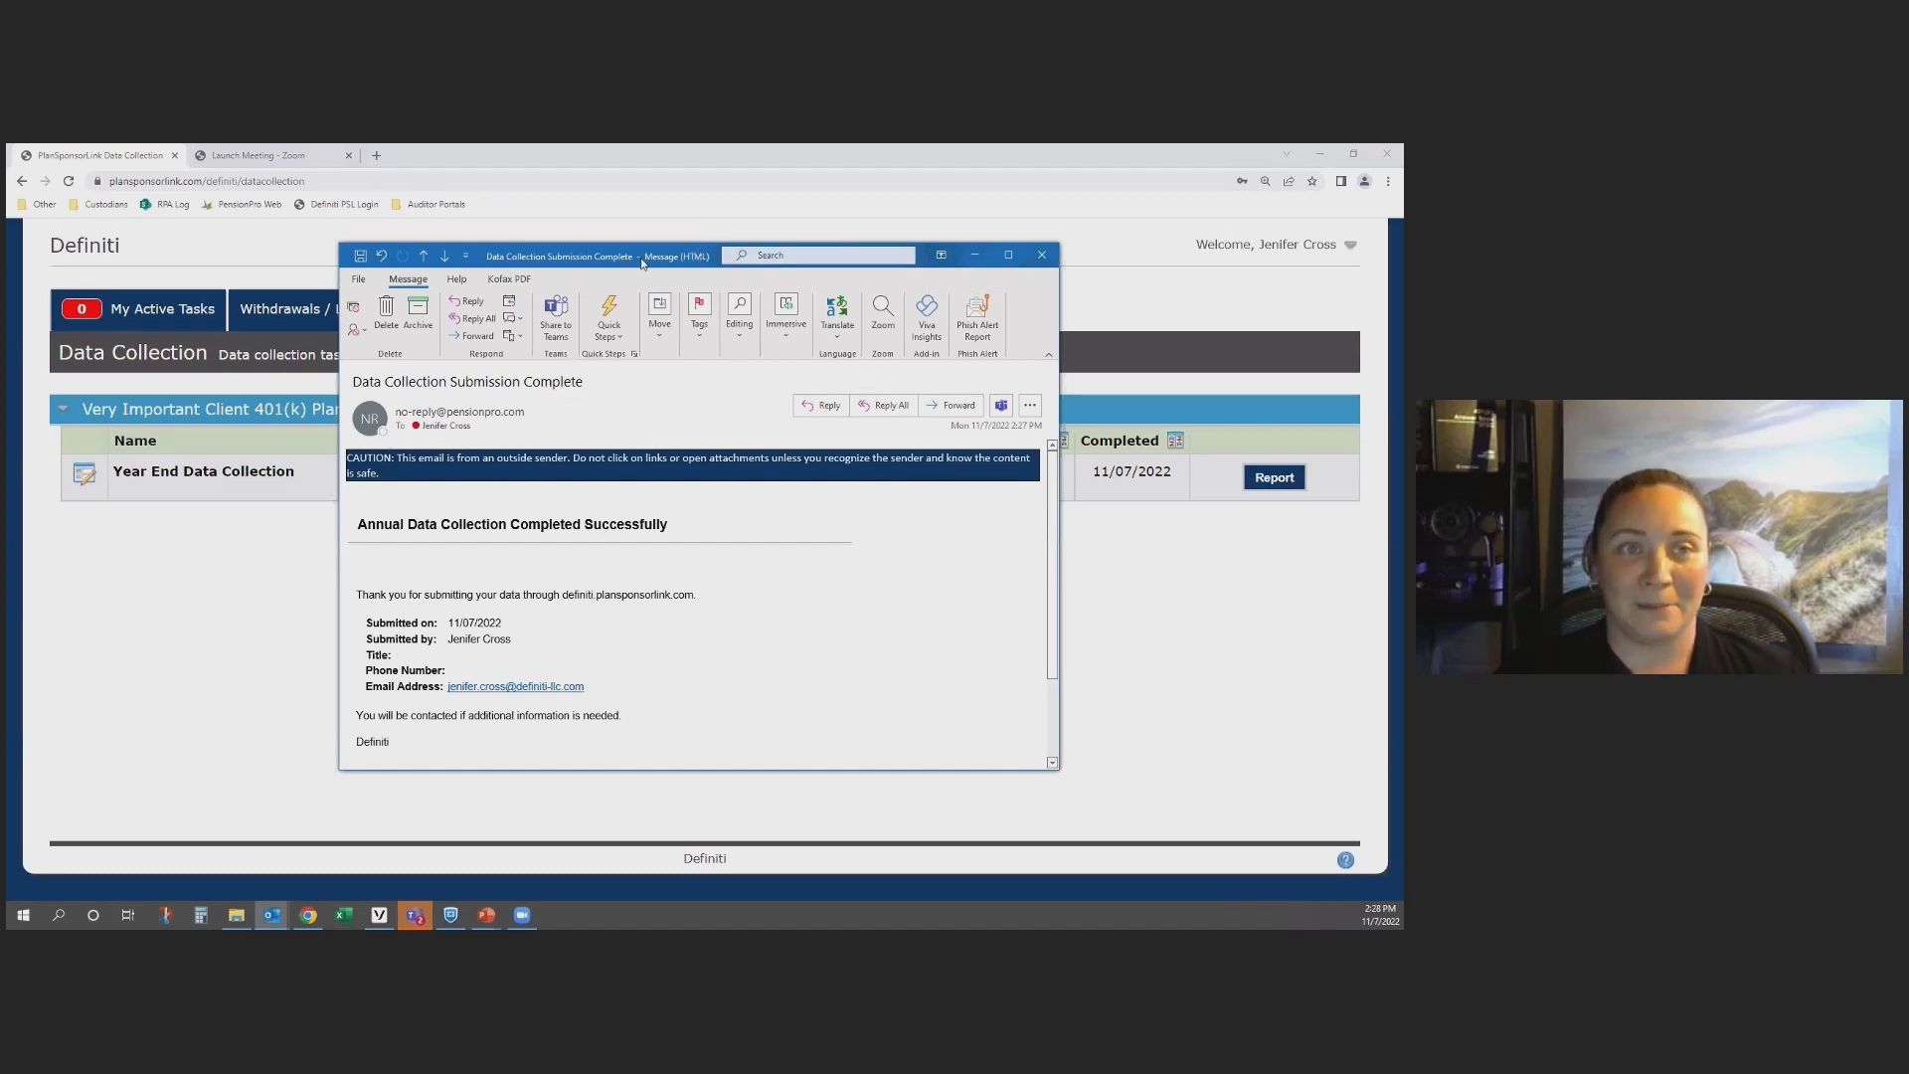
drag(641, 263, 8, 263)
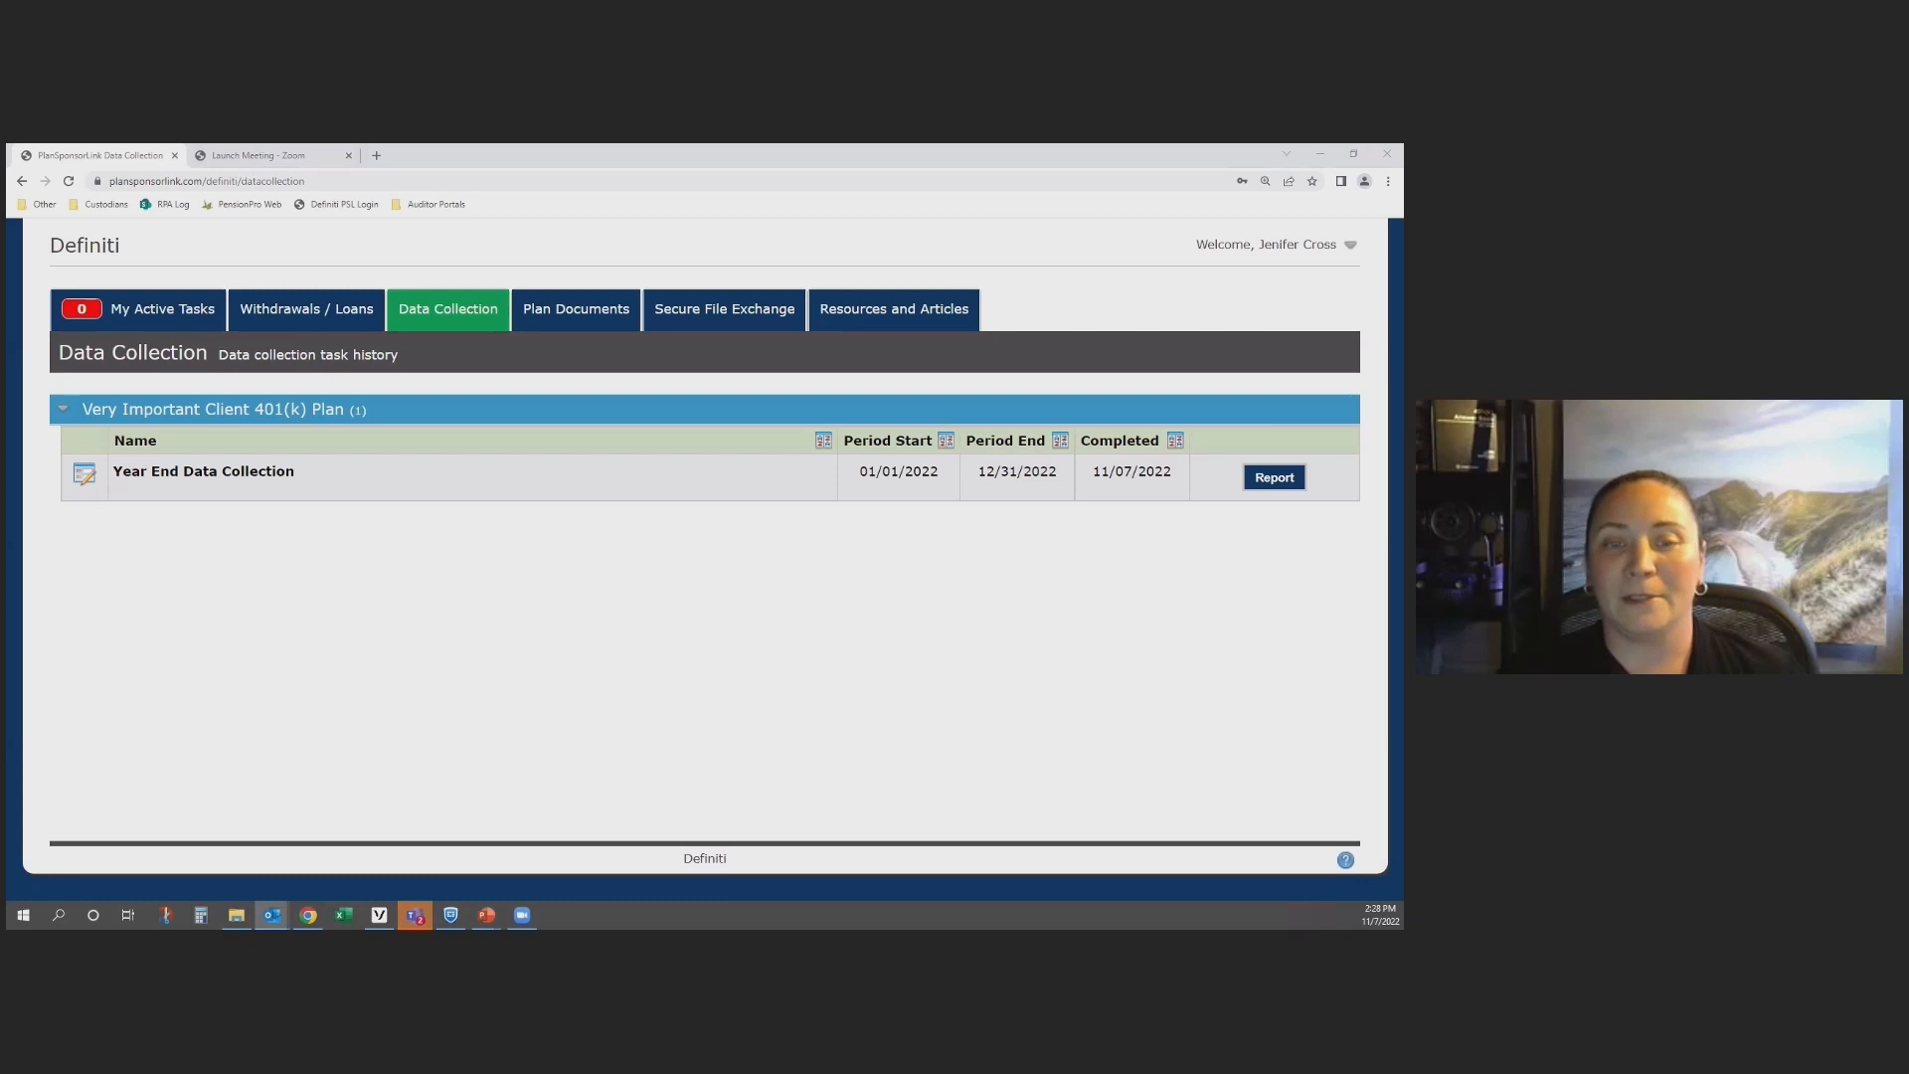